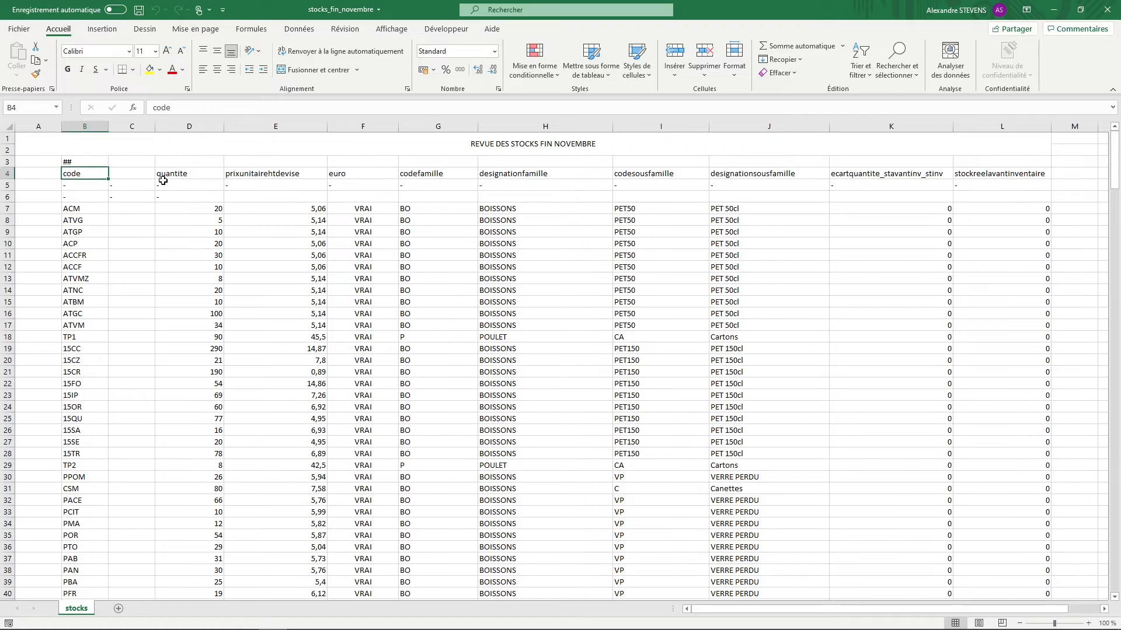
Review the code, quantite and prixunitairehtdevise columns of the stocks_fin_novembre workbook, and close it
left_click(193, 174)
left_click(284, 175)
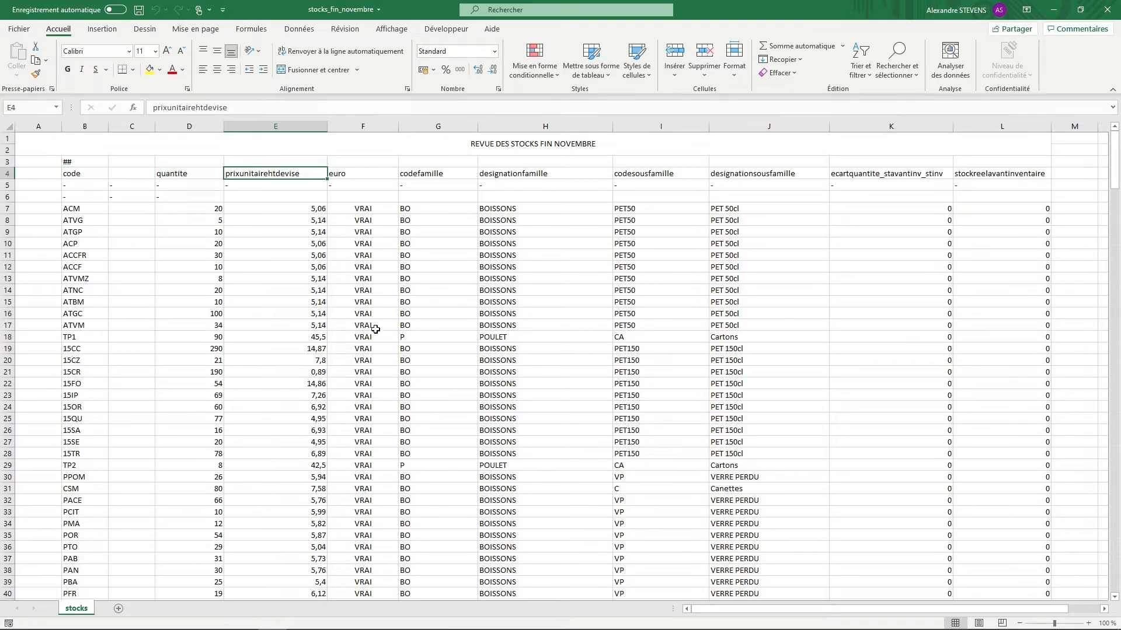
left_click(96, 211)
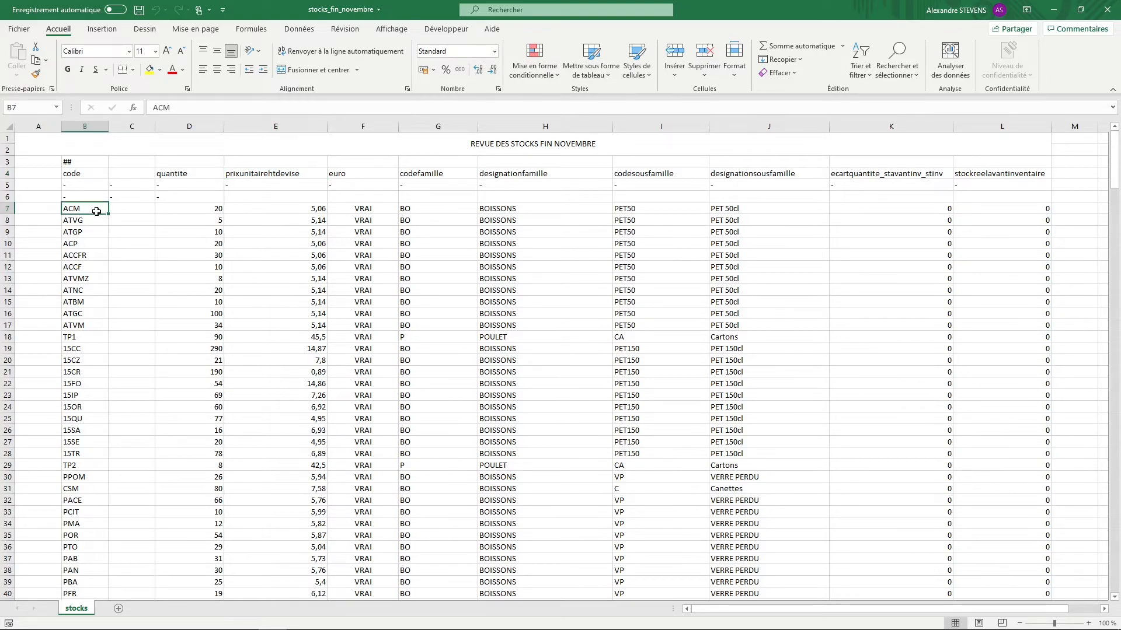
left_click(1107, 10)
Open the code_designation workbook from Téléchargements, review its Code and Désignation columns, and close it
left_click(287, 292)
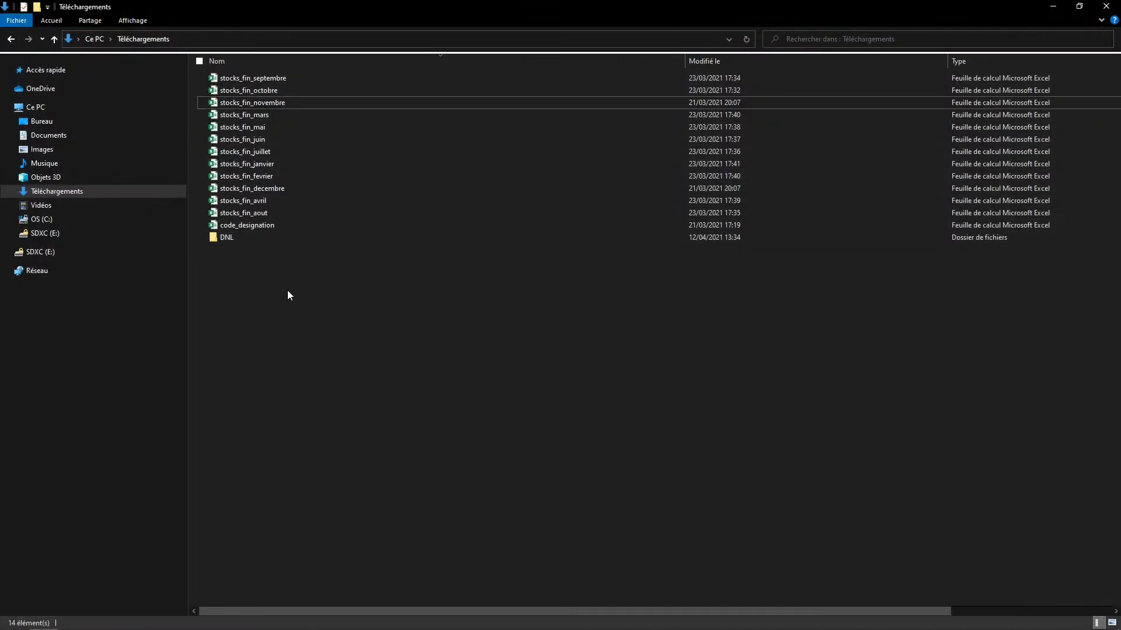
double_click(285, 225)
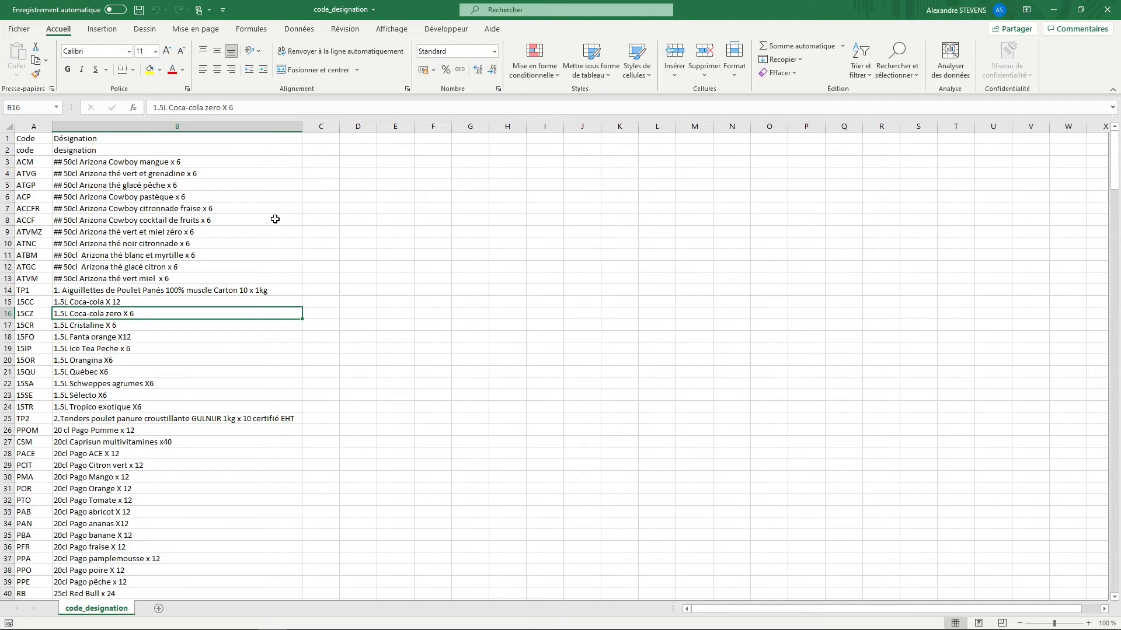
left_click(35, 127)
left_click(104, 126)
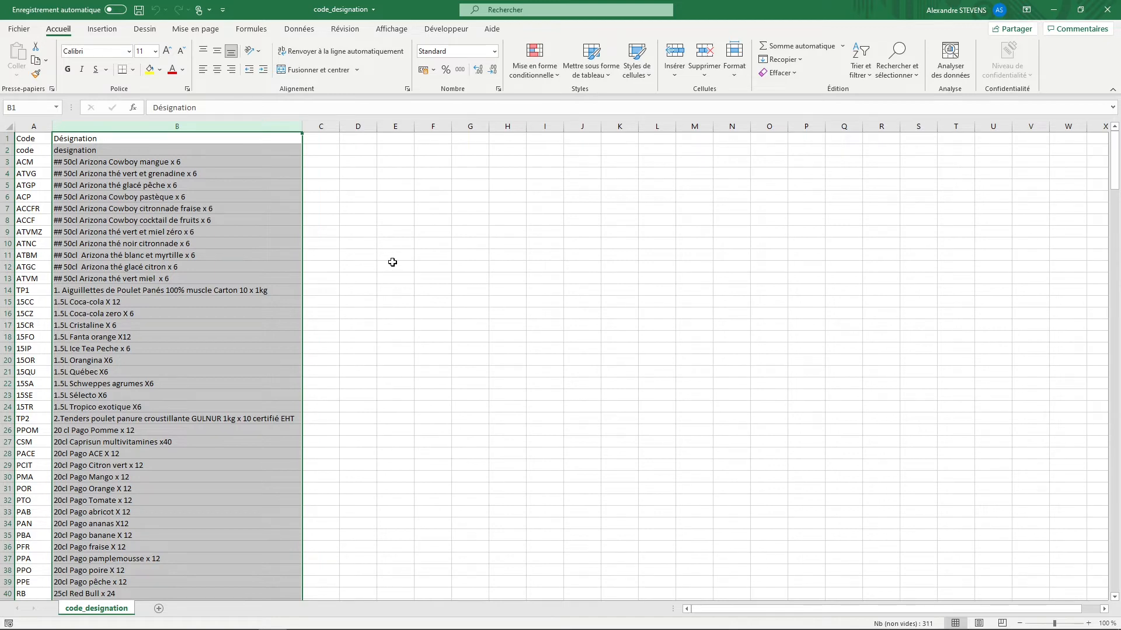
left_click(1107, 10)
left_click(1107, 9)
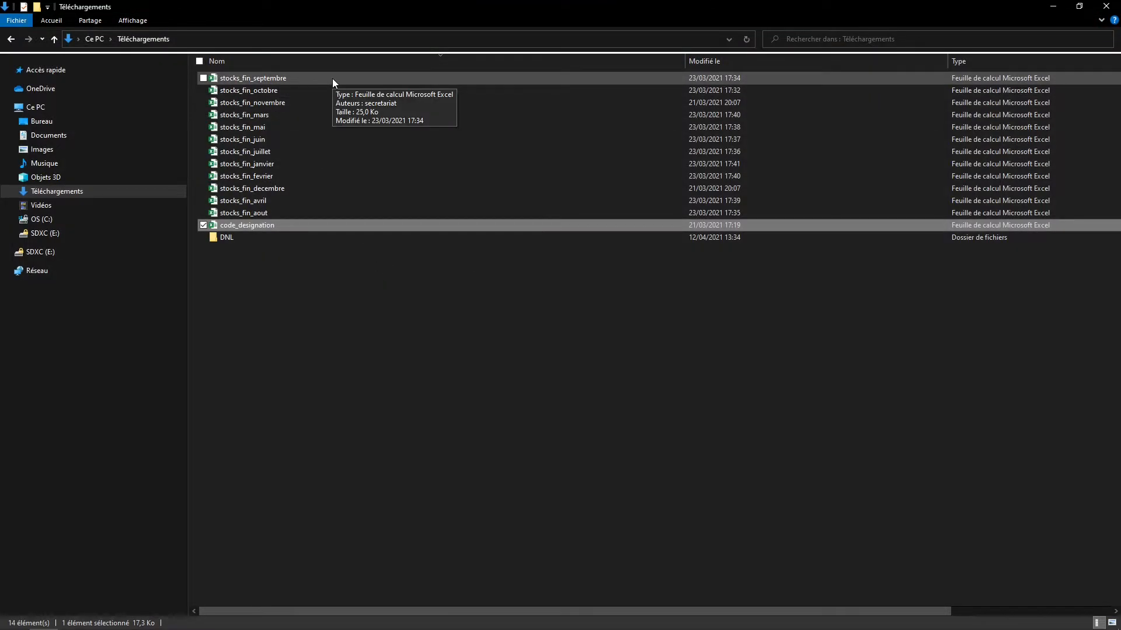
left_click_drag(342, 78, 306, 215)
left_click(398, 345)
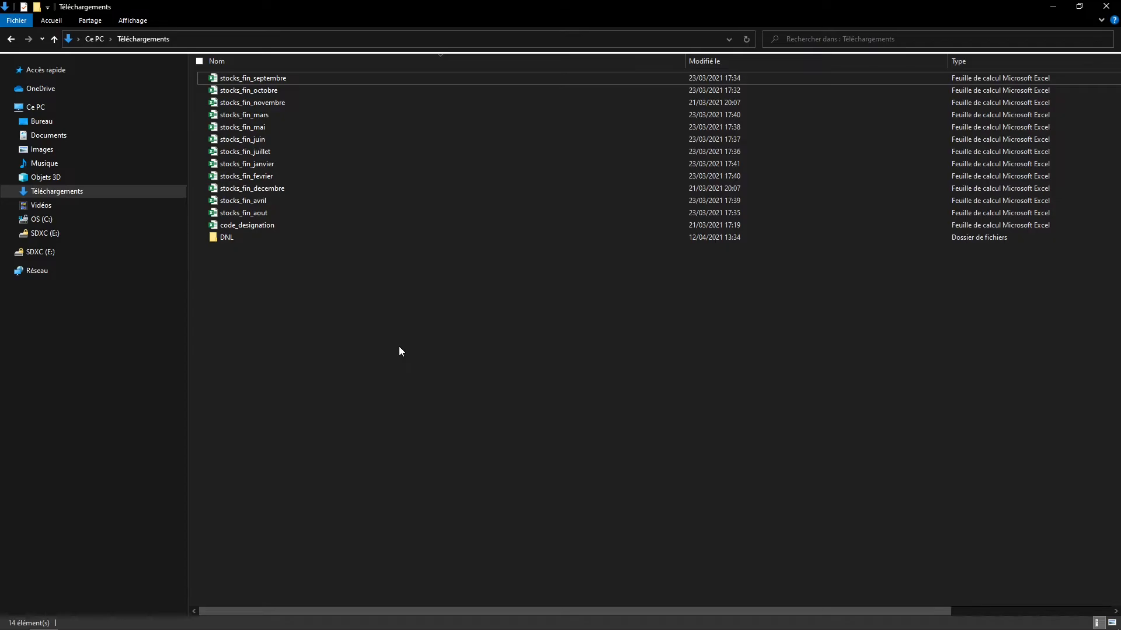
Create a folder named 01_INPUT_DATA in the Documents folder
left_click(140, 136)
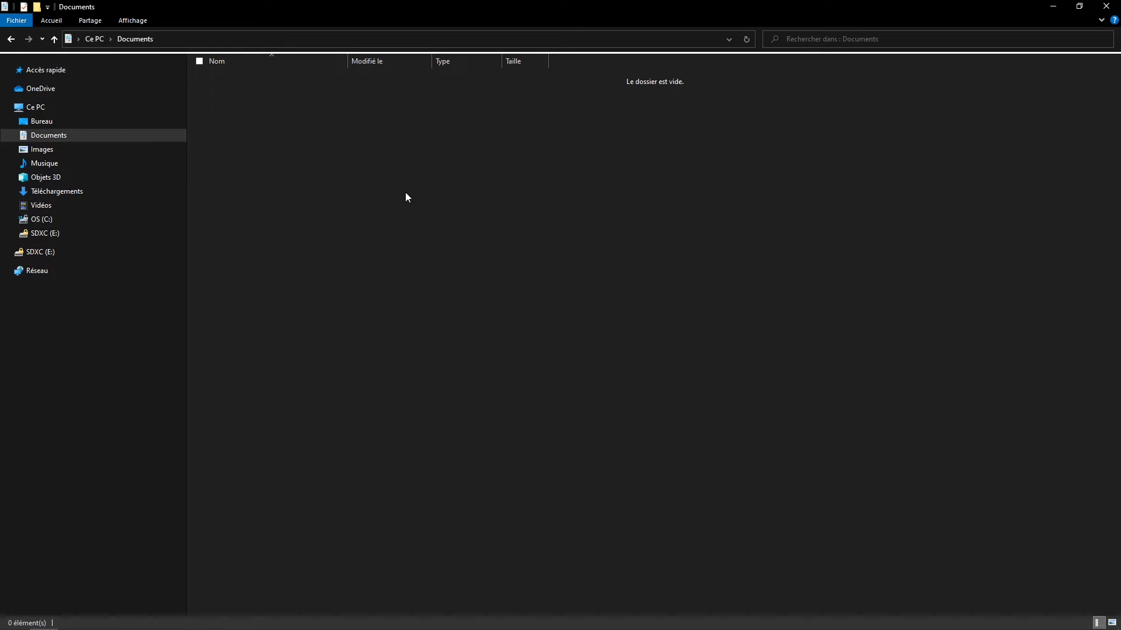
key("ctrl+shift+n")
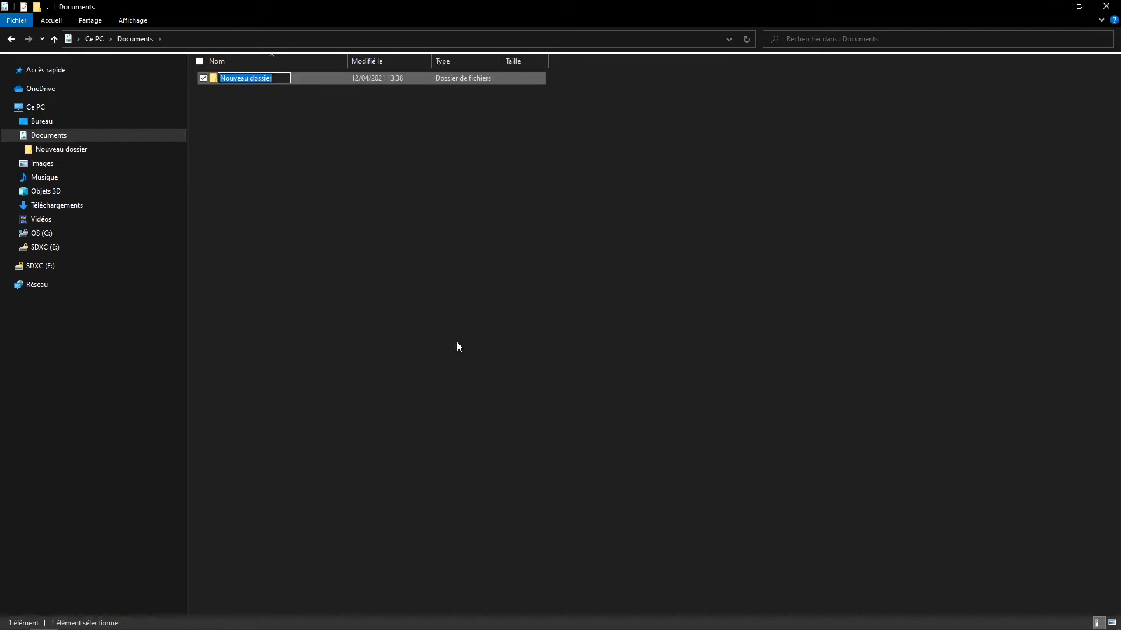
type("01_")
type("INPUT_DATA")
left_click(457, 343)
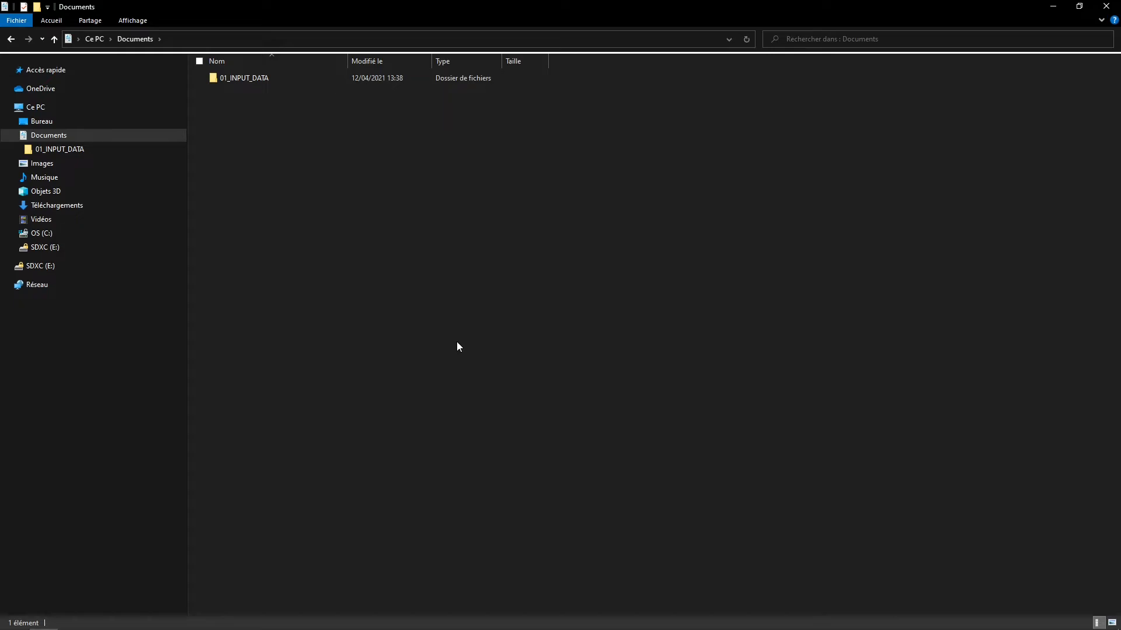
Create a second folder in Documents named 02_RAPPORTS
right_click(279, 343)
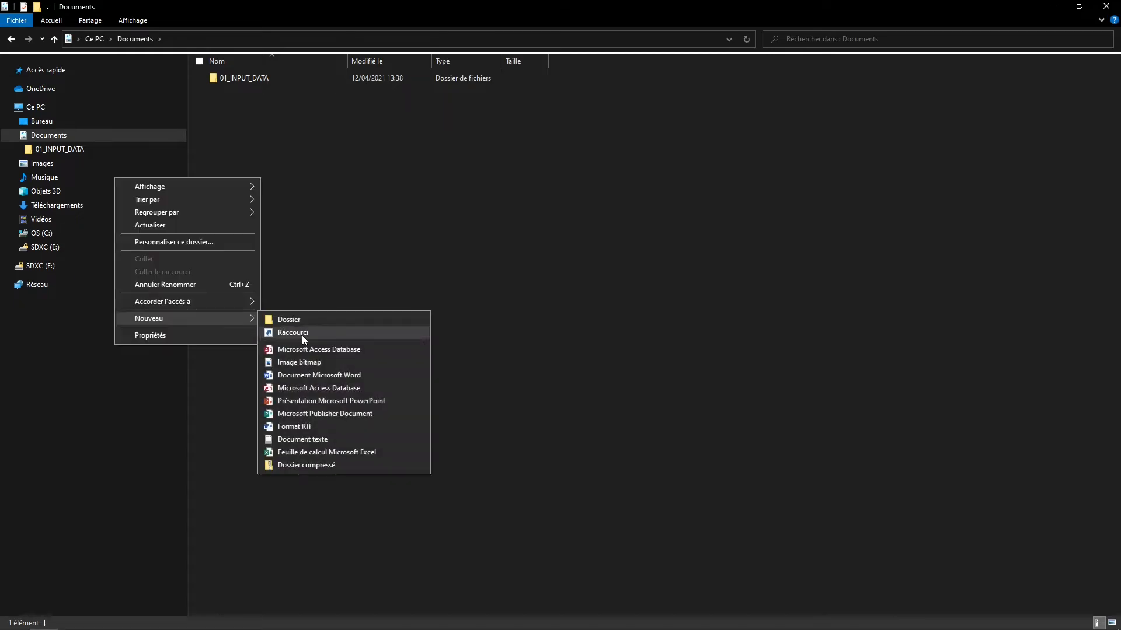
left_click(316, 317)
type("02")
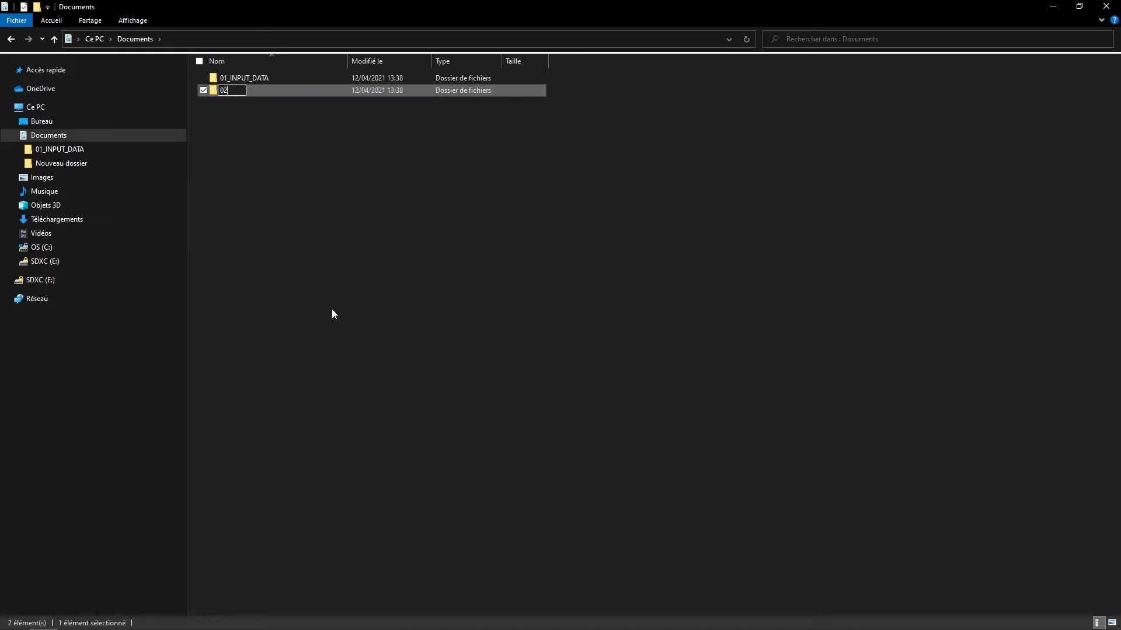
type("_RAPPORTS")
key("Return")
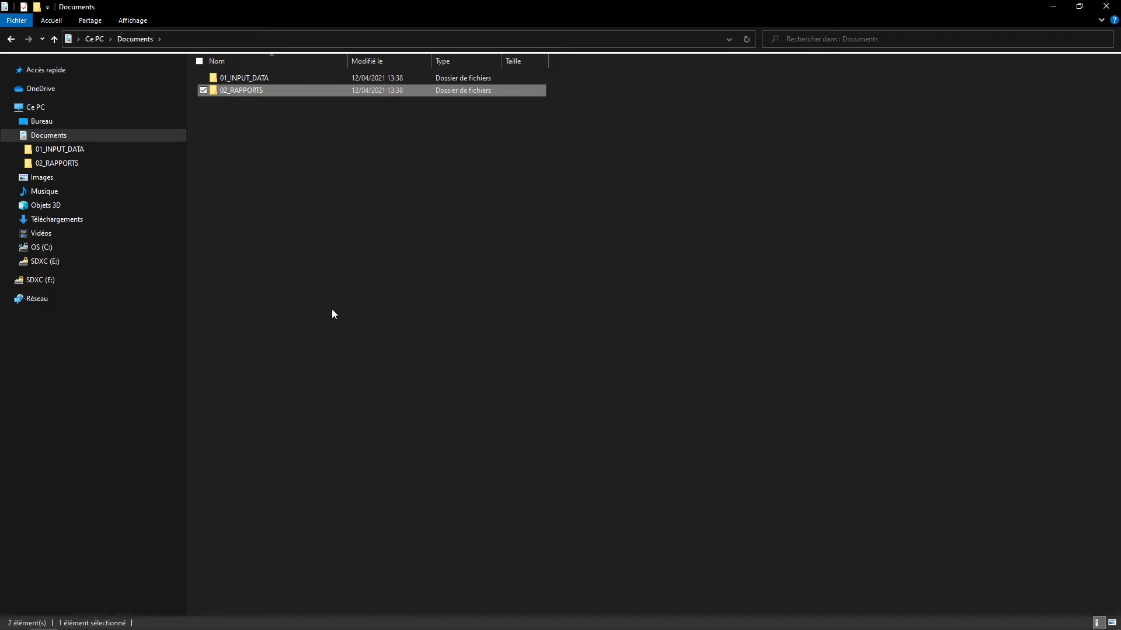
Create a third folder in Documents named 03_OUTPUT_DATA
right_click(331, 309)
mouse_move(286, 450)
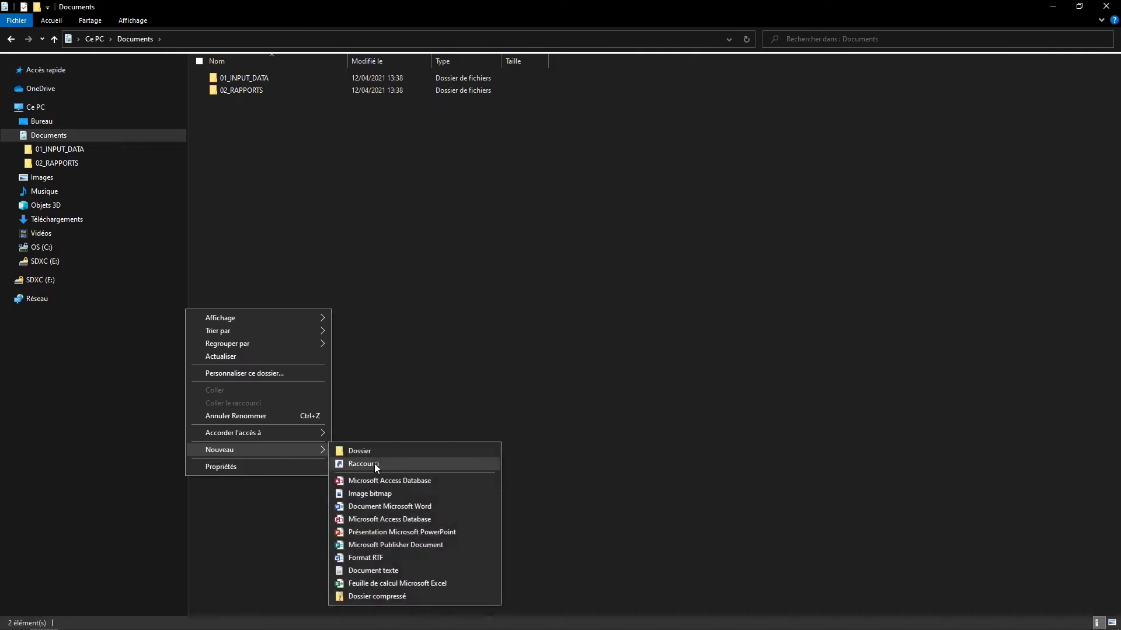
left_click(409, 450)
type("0")
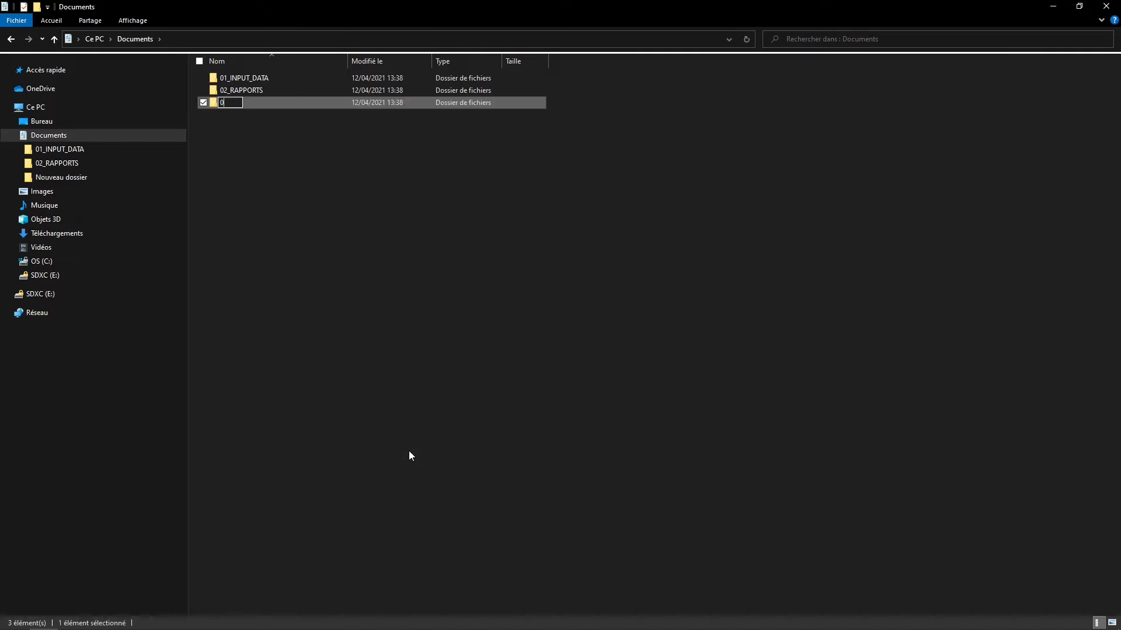
type("3_OUT_")
type("PUT_DATA")
key("Return")
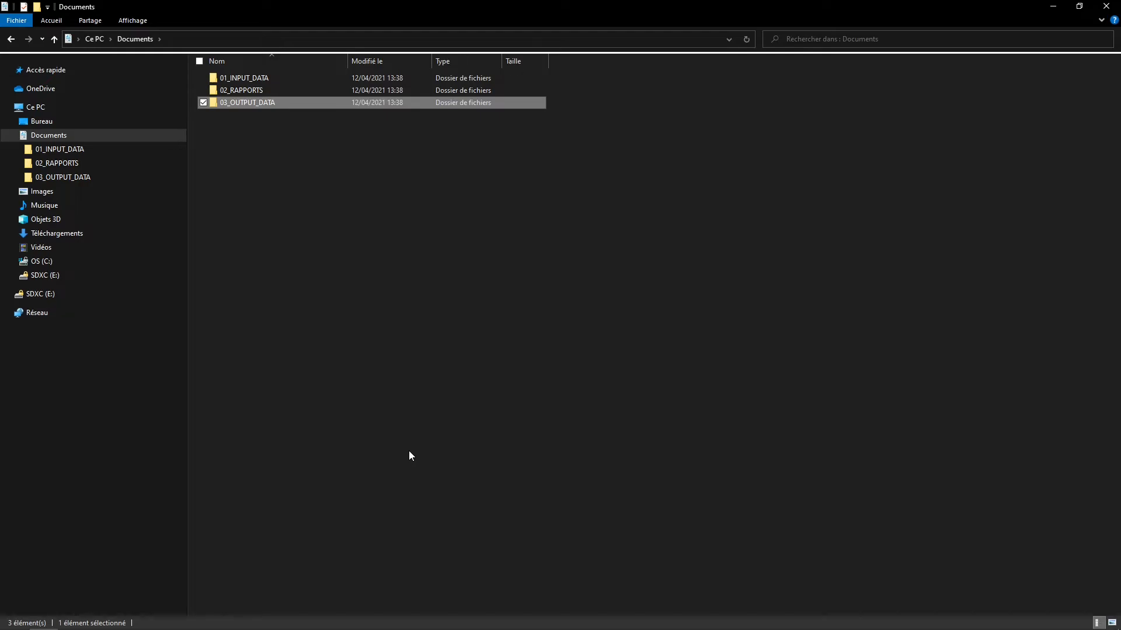
left_click(410, 455)
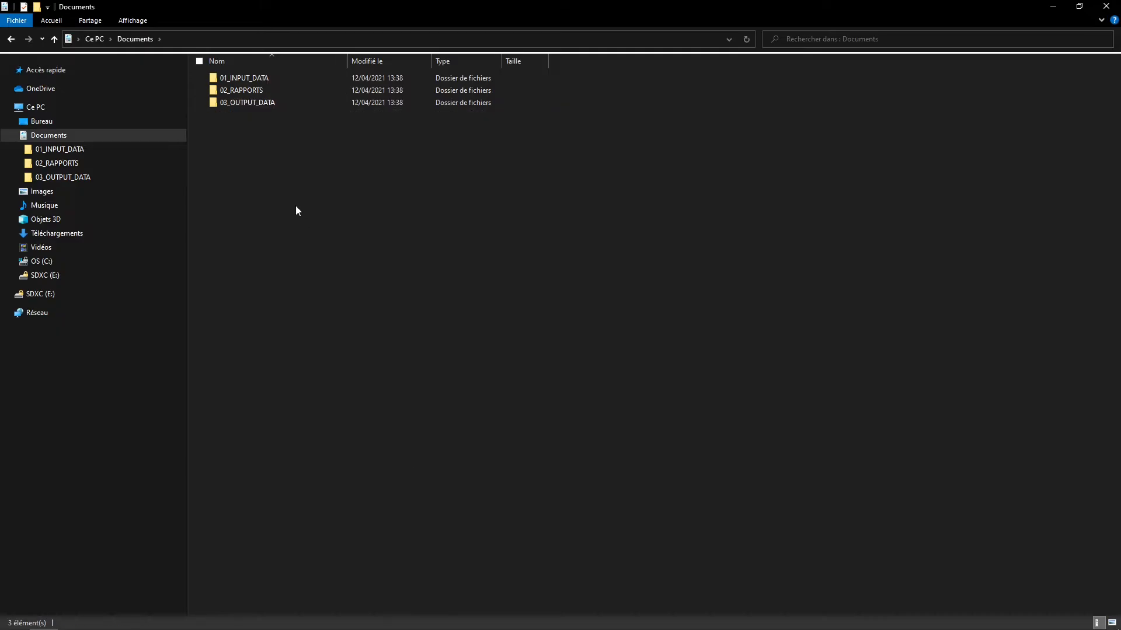
Create a subfolder named 01_STOCKS inside the 01_INPUT_DATA folder
double_click(277, 78)
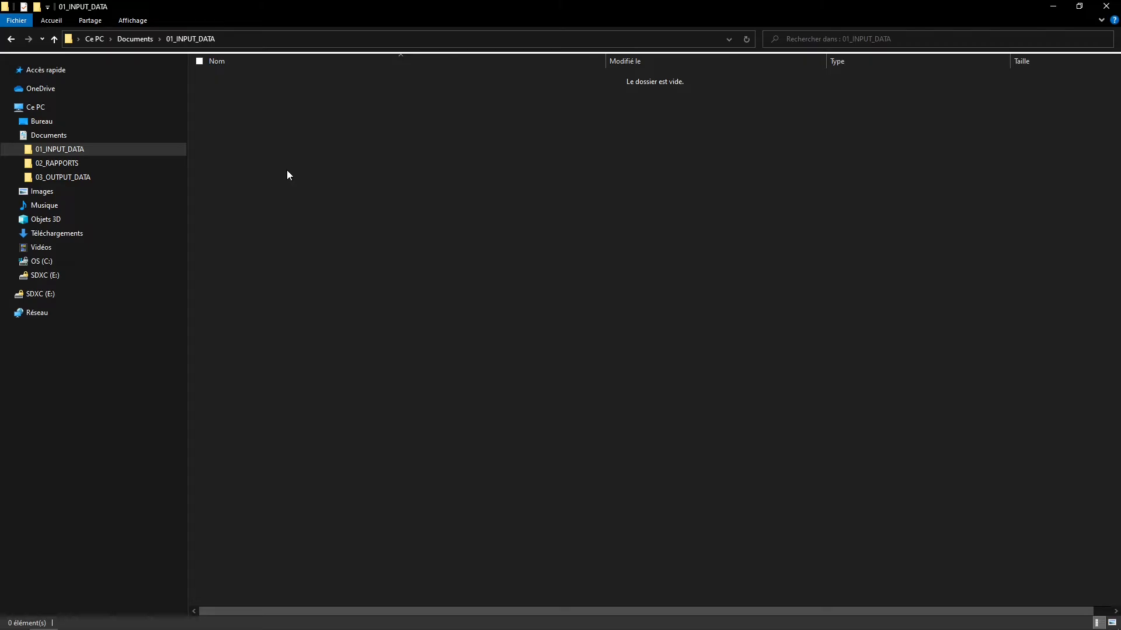
right_click(287, 171)
mouse_move(230, 317)
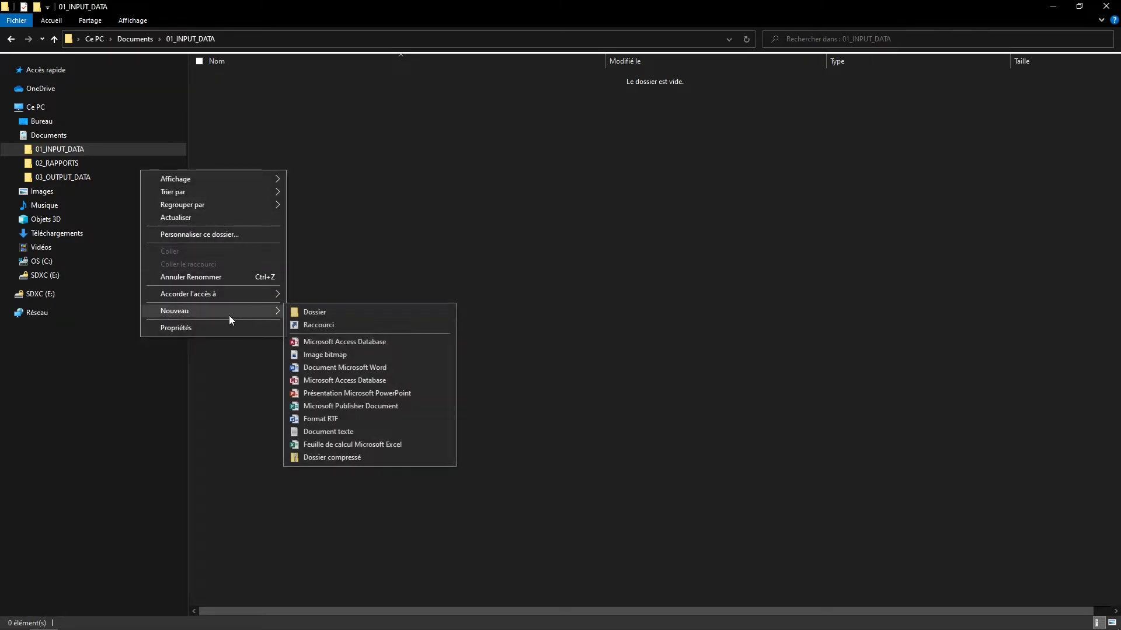
left_click(330, 312)
type("01")
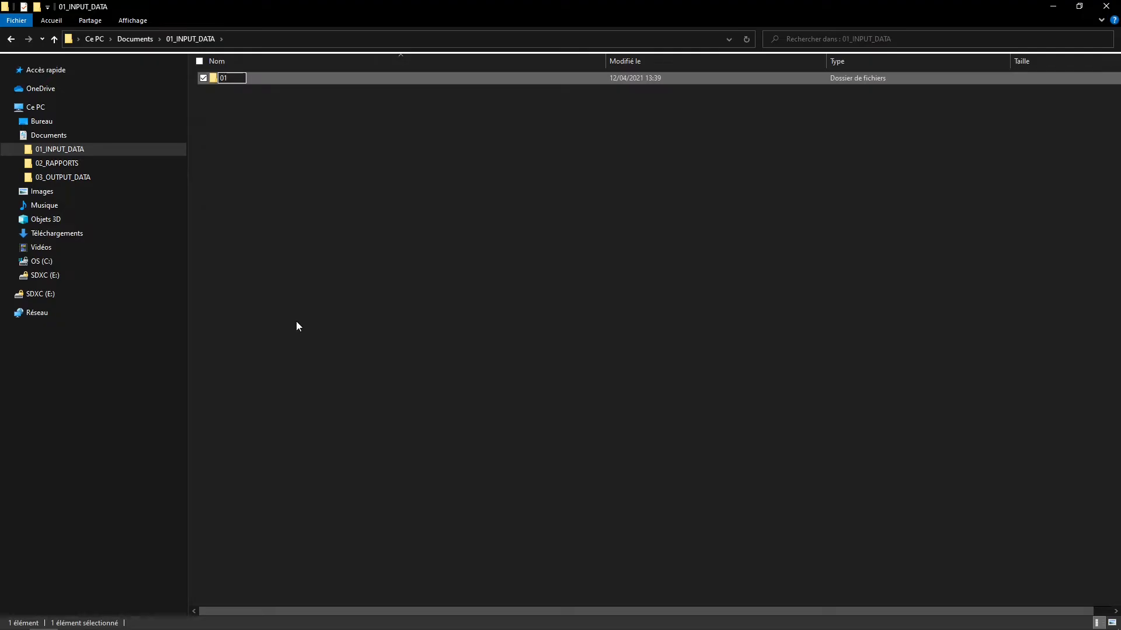
type("_STOCKS")
key("Return")
left_click(297, 325)
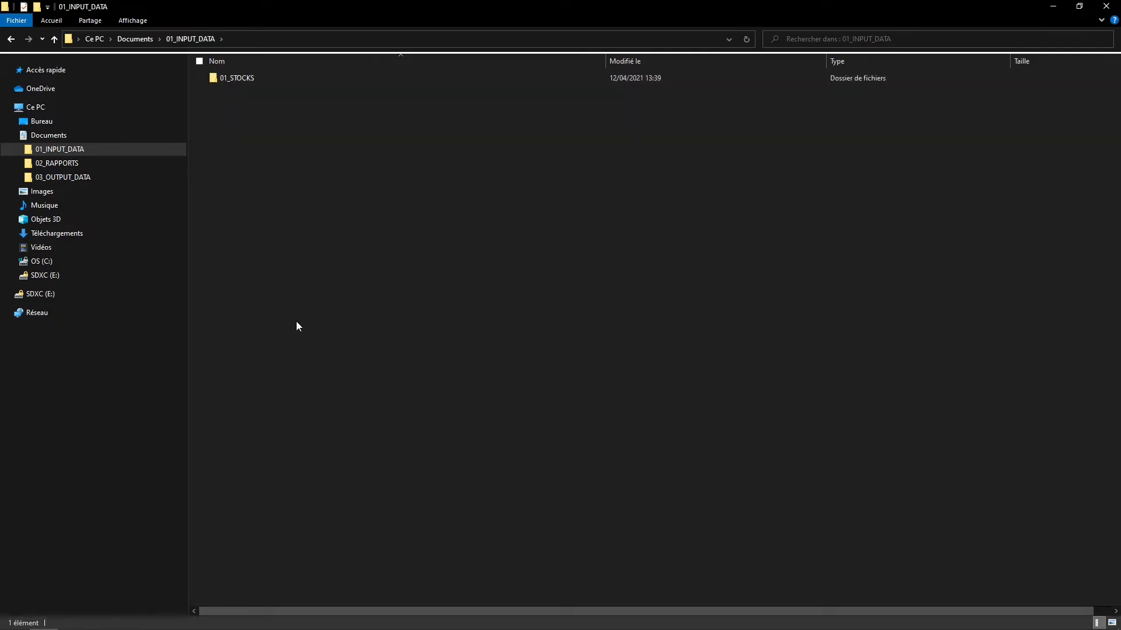
Move the twelve monthly stocks_fin workbooks from Téléchargements into the 01_STOCKS folder
left_click(87, 234)
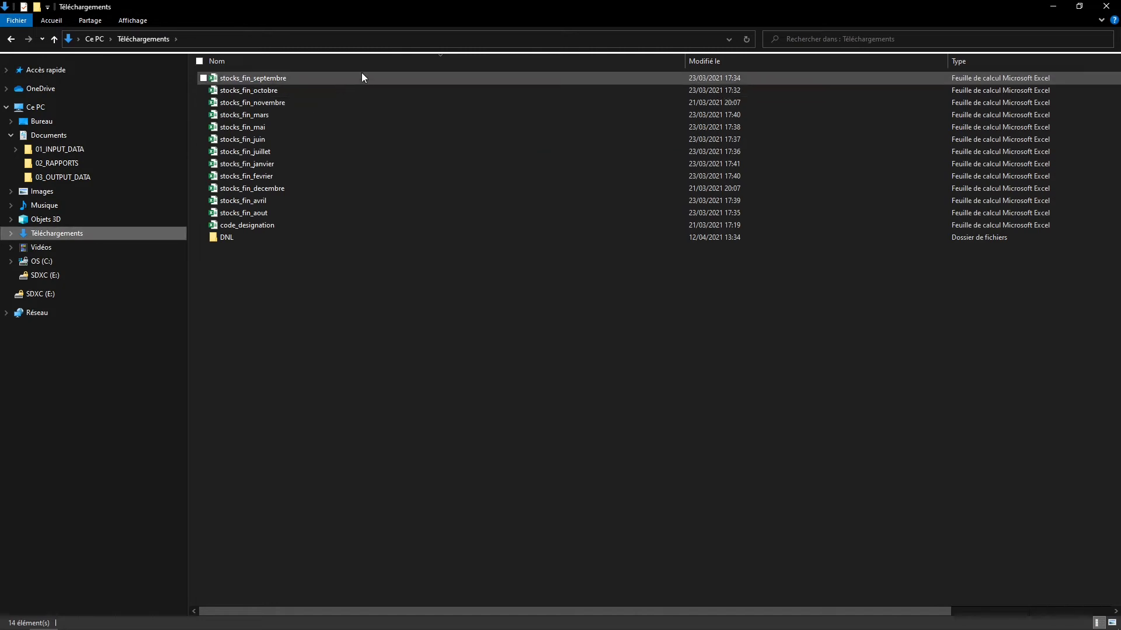
left_click_drag(354, 76, 299, 213)
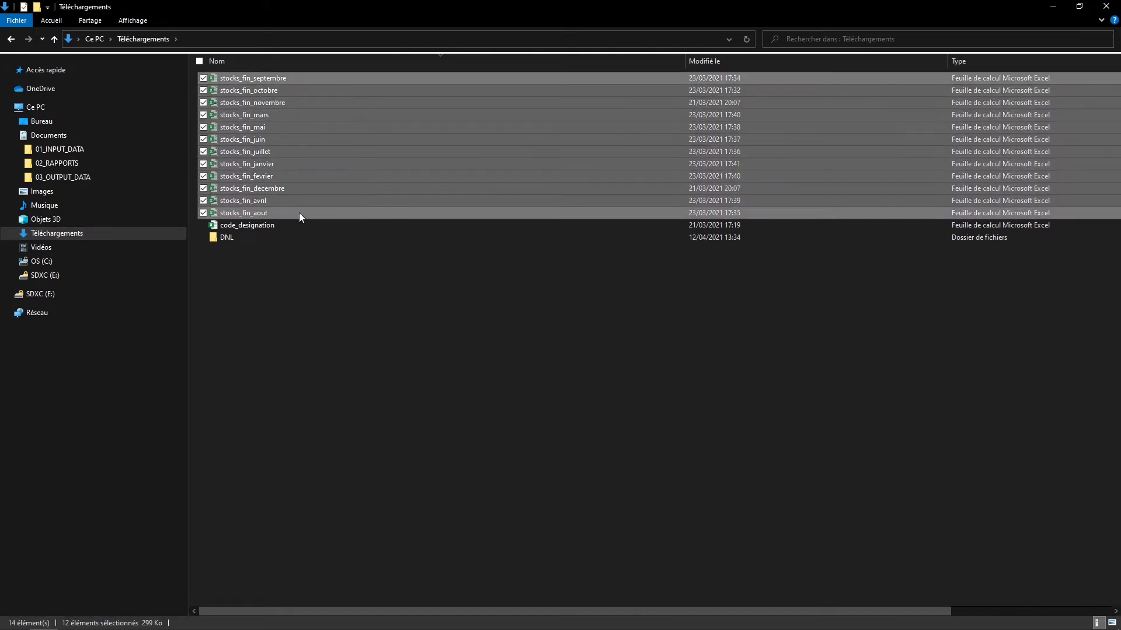
left_click(60, 149)
double_click(257, 76)
key("ctrl+v")
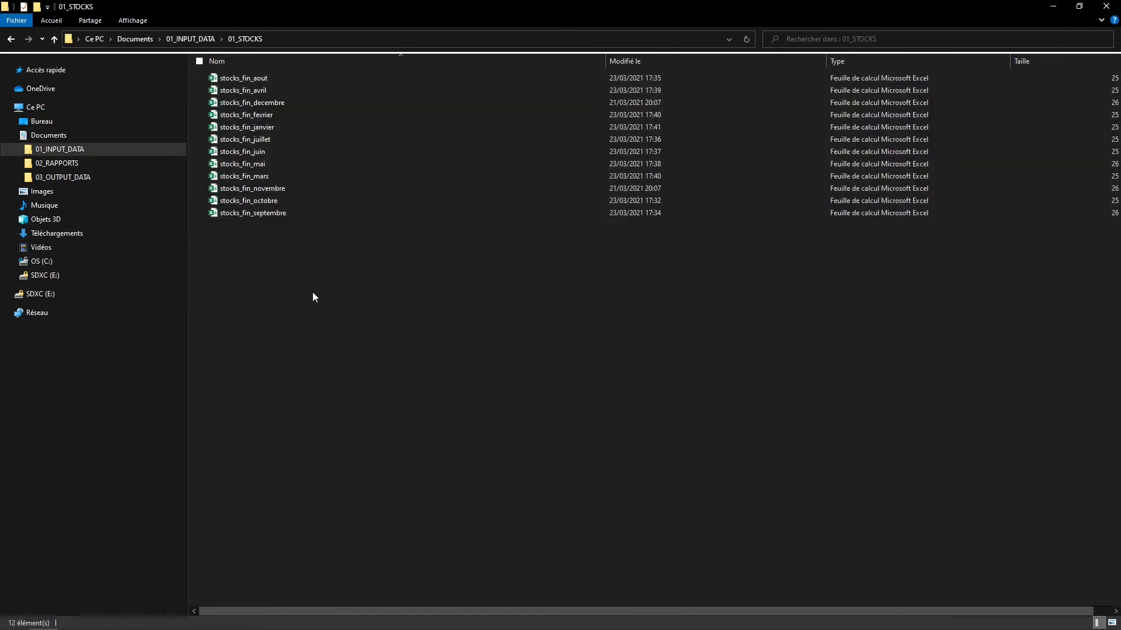
Move the code_designation workbook from Téléchargements into the 01_INPUT_DATA folder
left_click(57, 233)
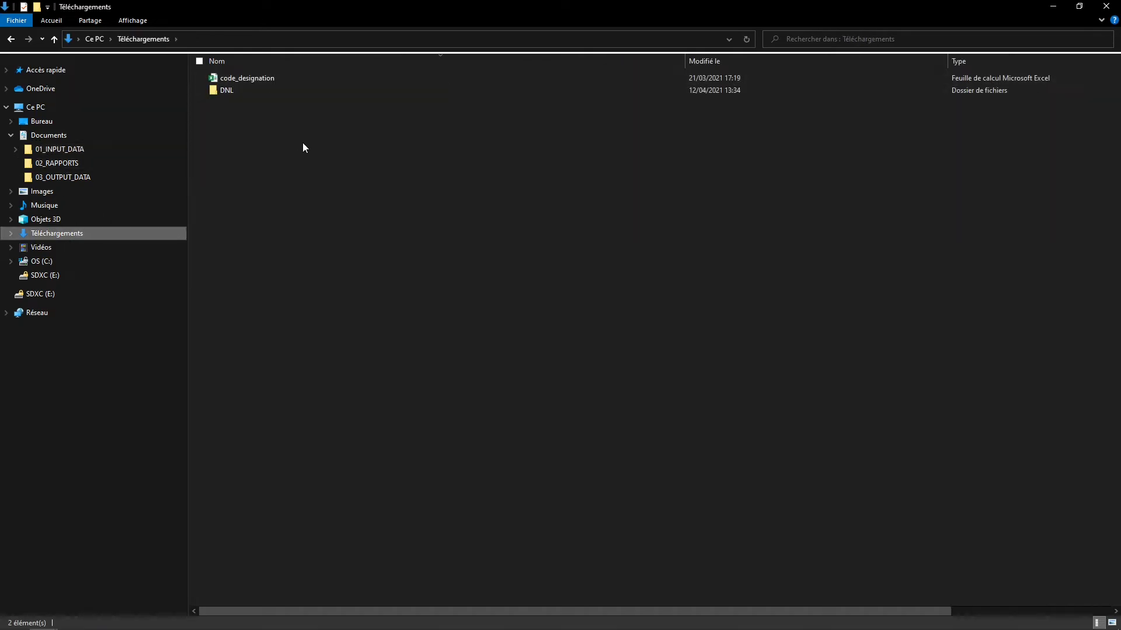
left_click(310, 79)
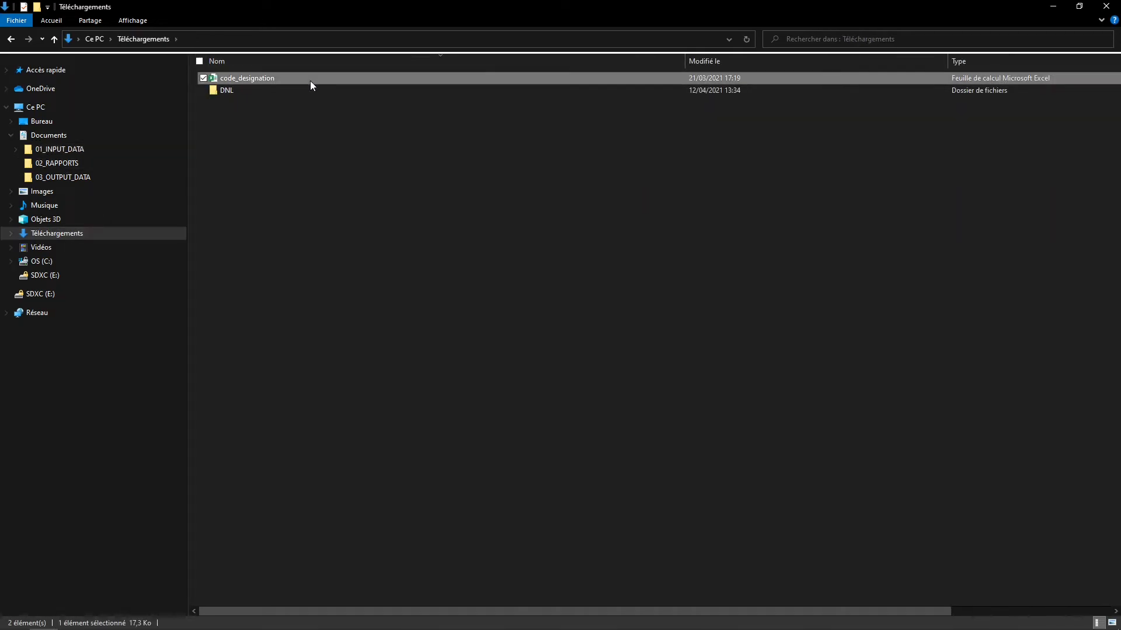
key("ctrl+x")
left_click(82, 150)
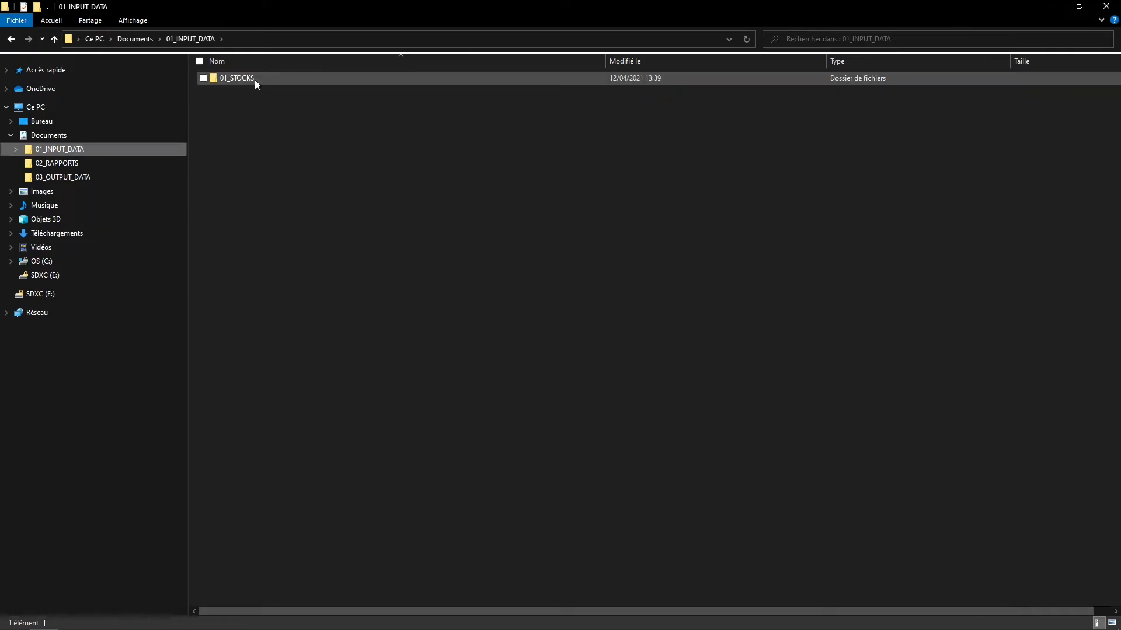
left_click(251, 142)
key("ctrl+v")
left_click(254, 148)
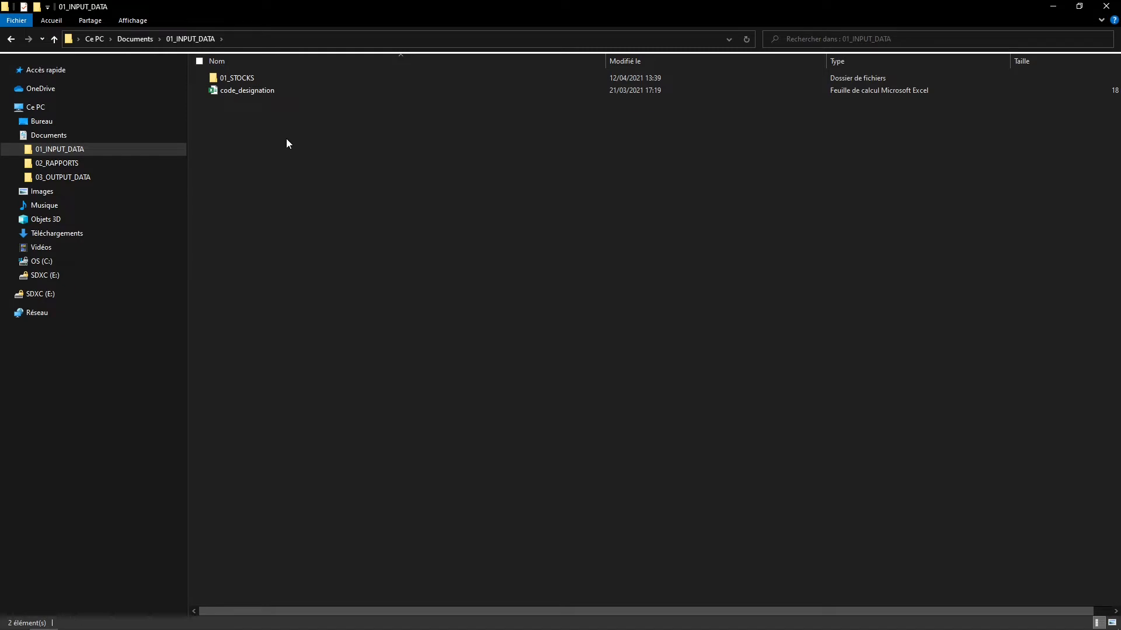
Create a 02_METADATA subfolder in 01_INPUT_DATA and move the code_designation workbook into it
key("ctrl+shift+n")
type("02_")
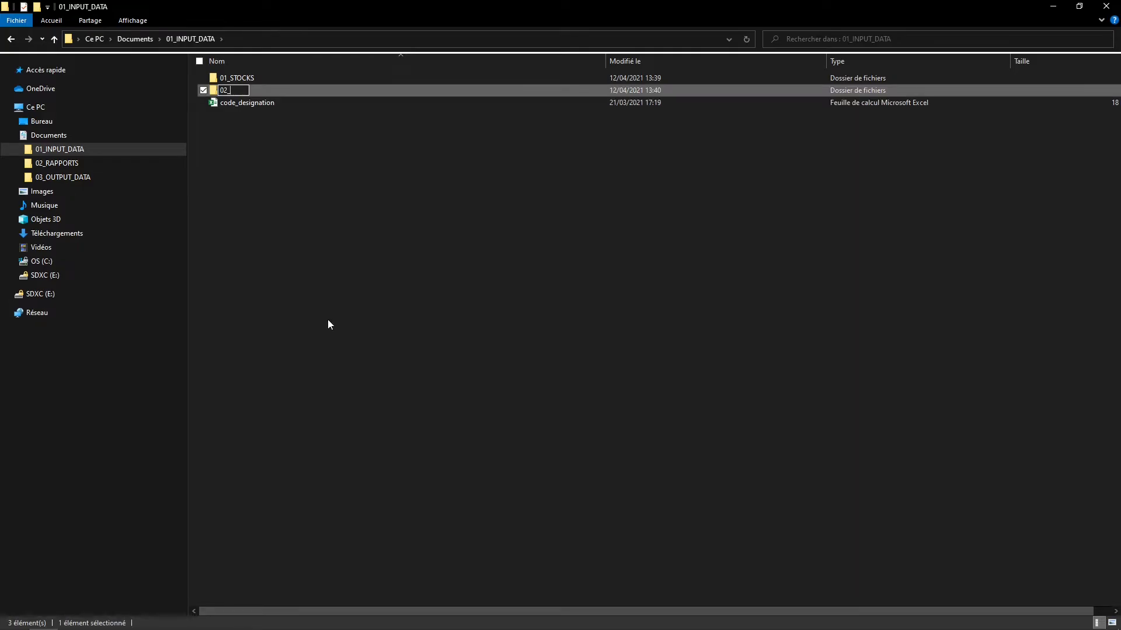
type("METADATA")
key("Return")
left_click(544, 372)
left_click_drag(277, 106, 258, 93)
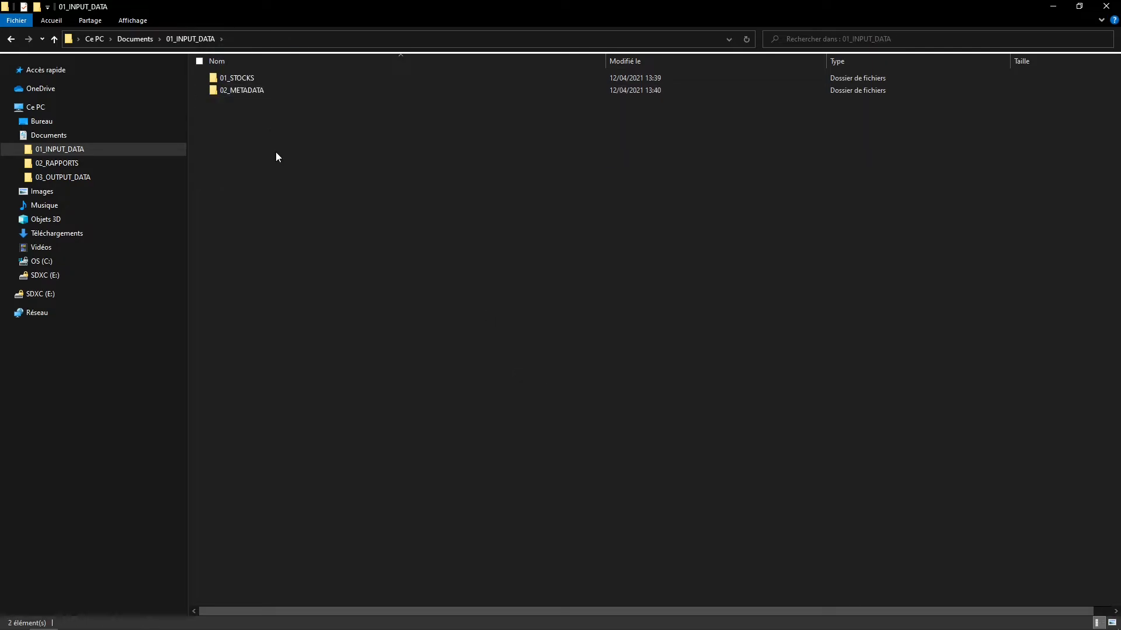
Rename the stocks_fin_janvier workbook in the 01_STOCKS folder as stocks_20200131
key("alt+Up")
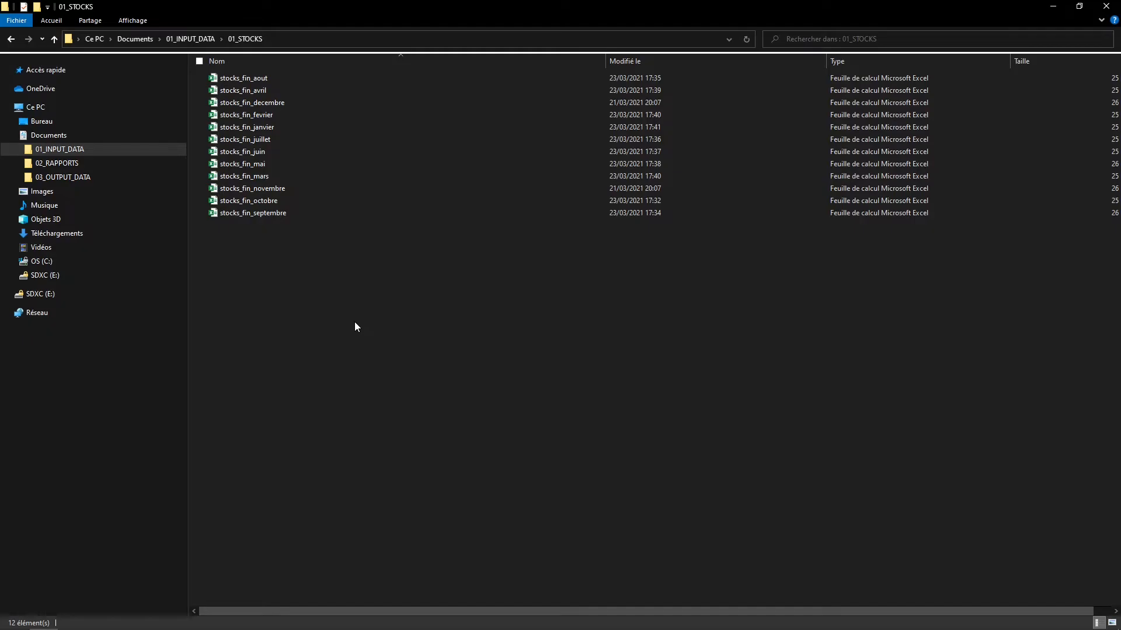
left_click(329, 124)
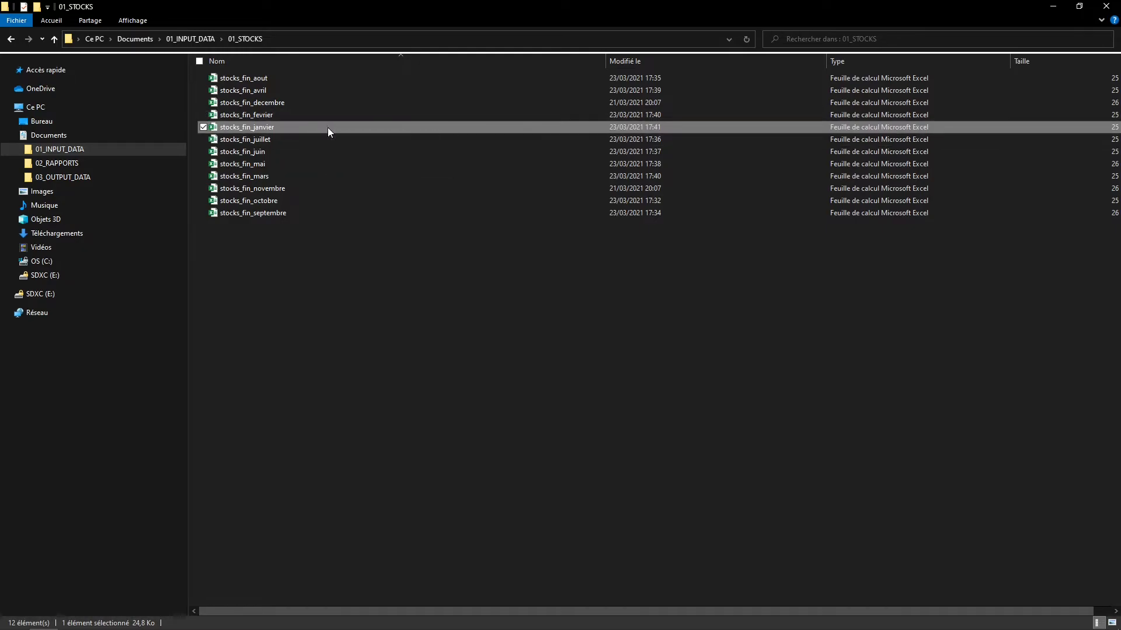
right_click(328, 127)
left_click(236, 332)
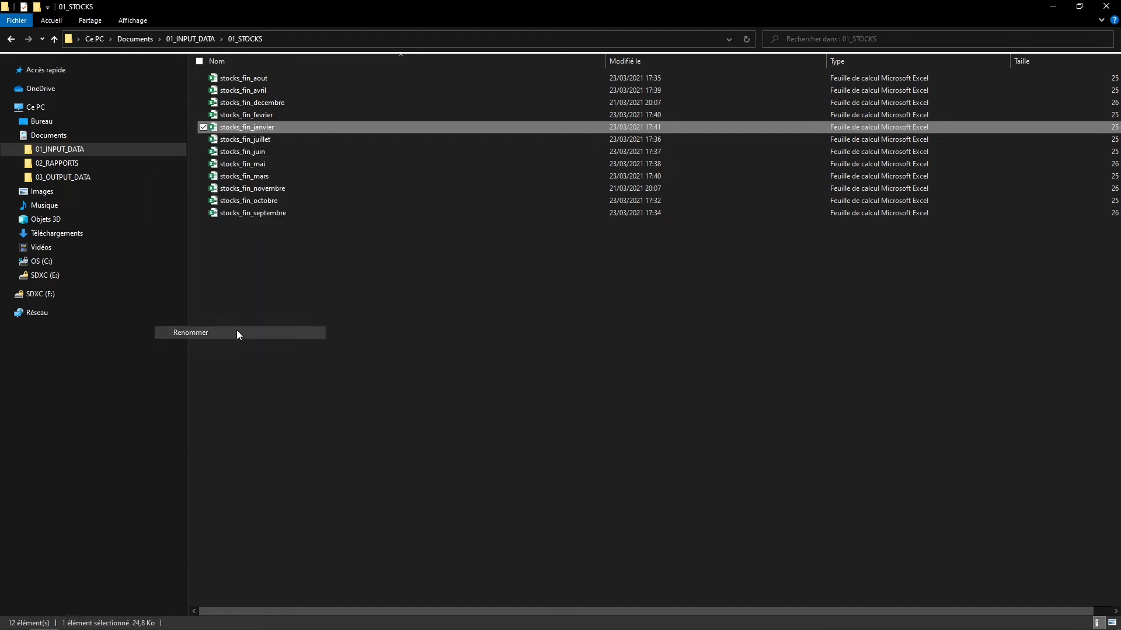
mouse_move(259, 127)
left_mouse_down()
mouse_move(277, 132)
mouse_move(242, 127)
left_mouse_up()
key("BackSpace")
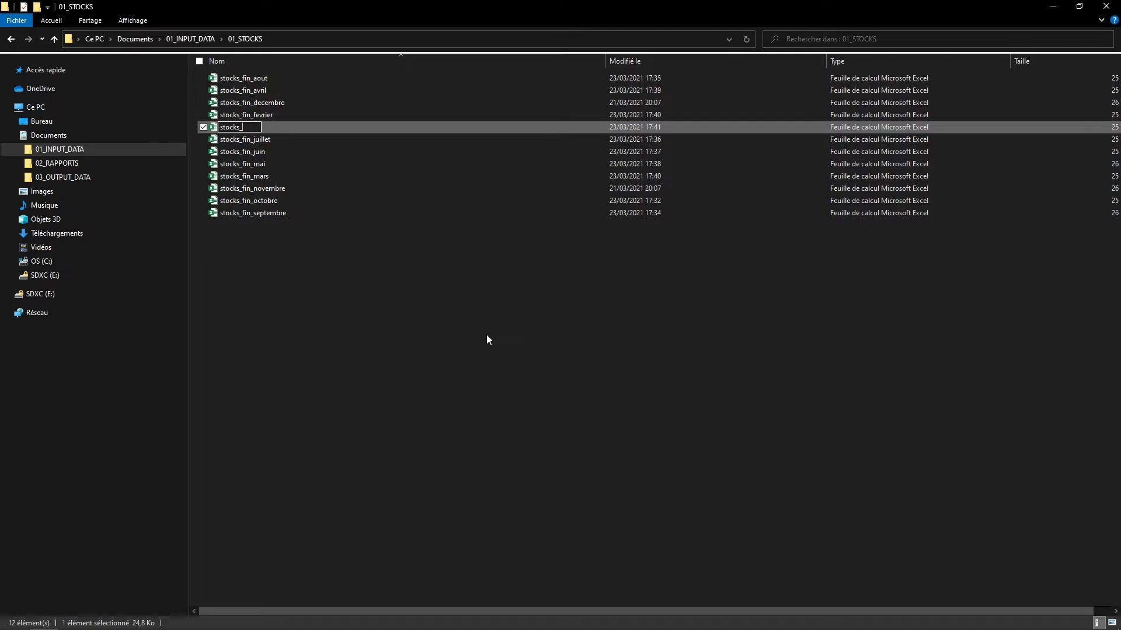
type("20200131")
key("Return")
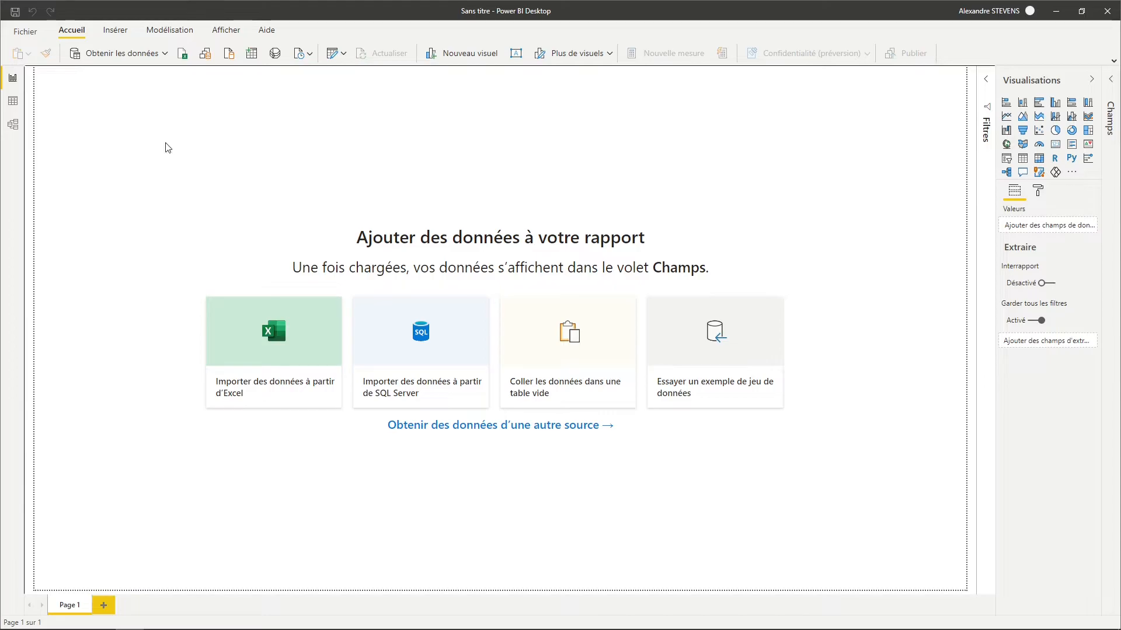
In Power BI Desktop, connect to the 01_STOCKS folder inside Documents\01_INPUT_DATA using the Dossier data source
left_click(121, 56)
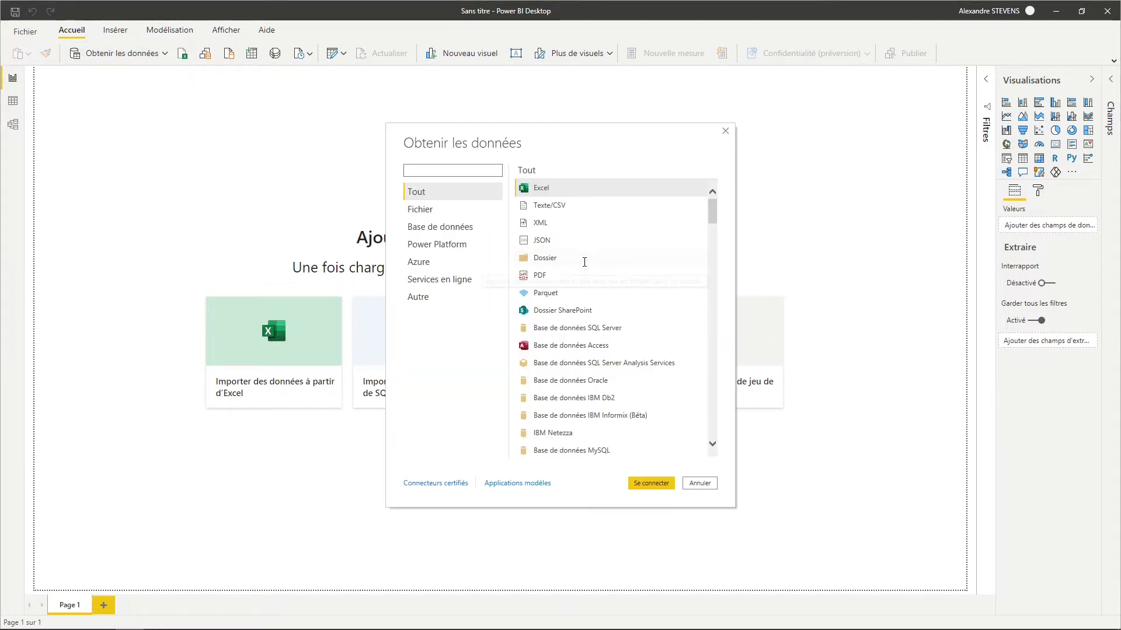
left_click(596, 259)
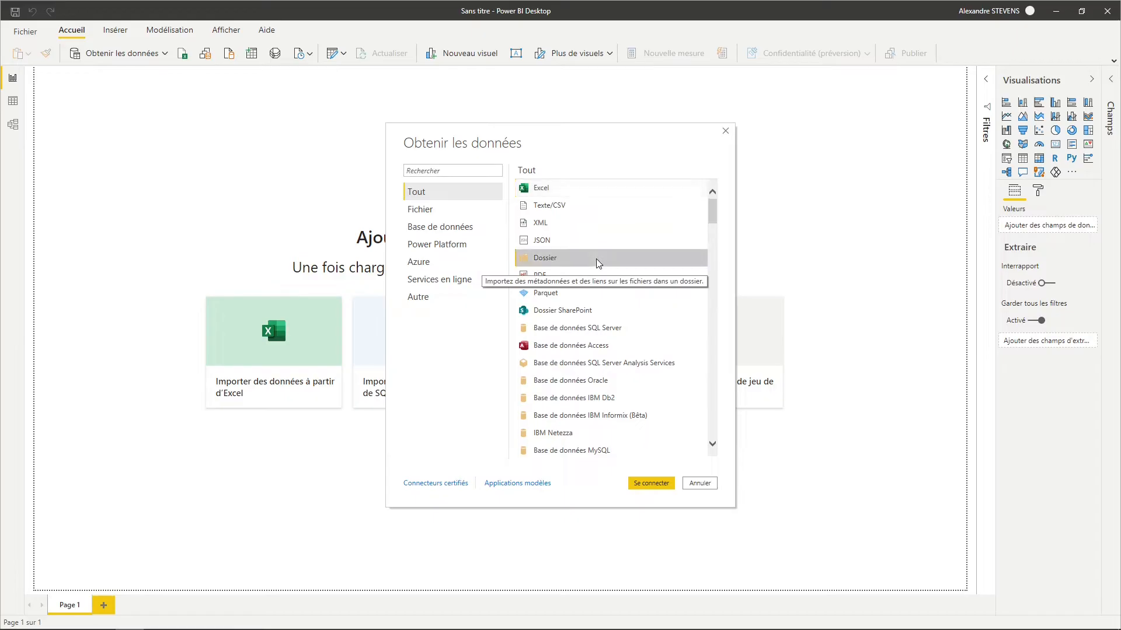
left_click(651, 483)
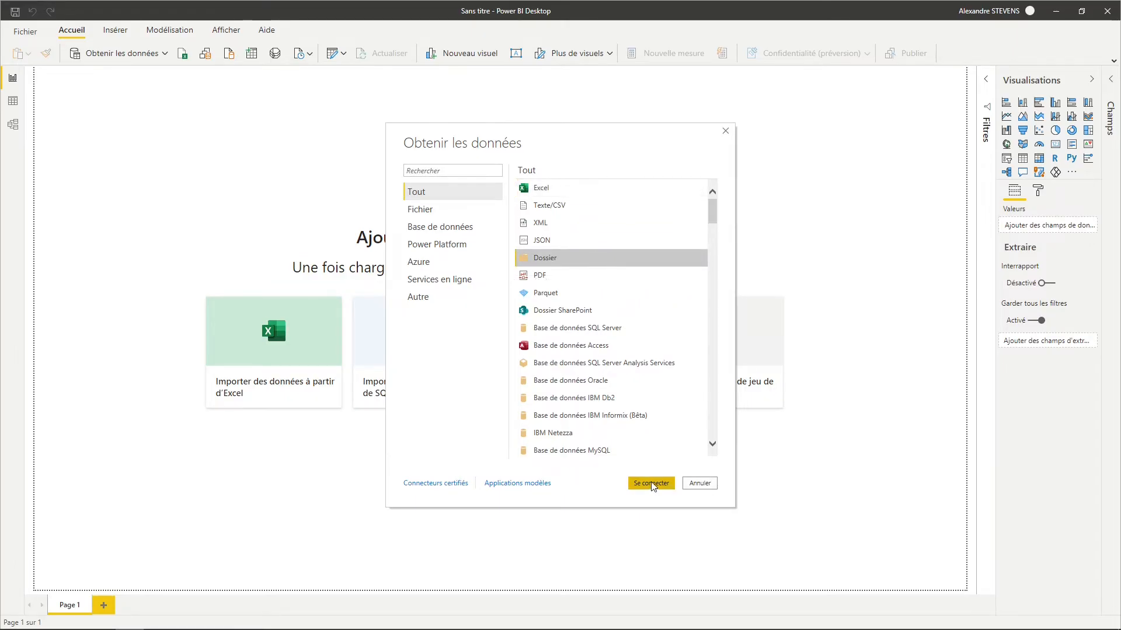
left_click(660, 305)
left_click(470, 321)
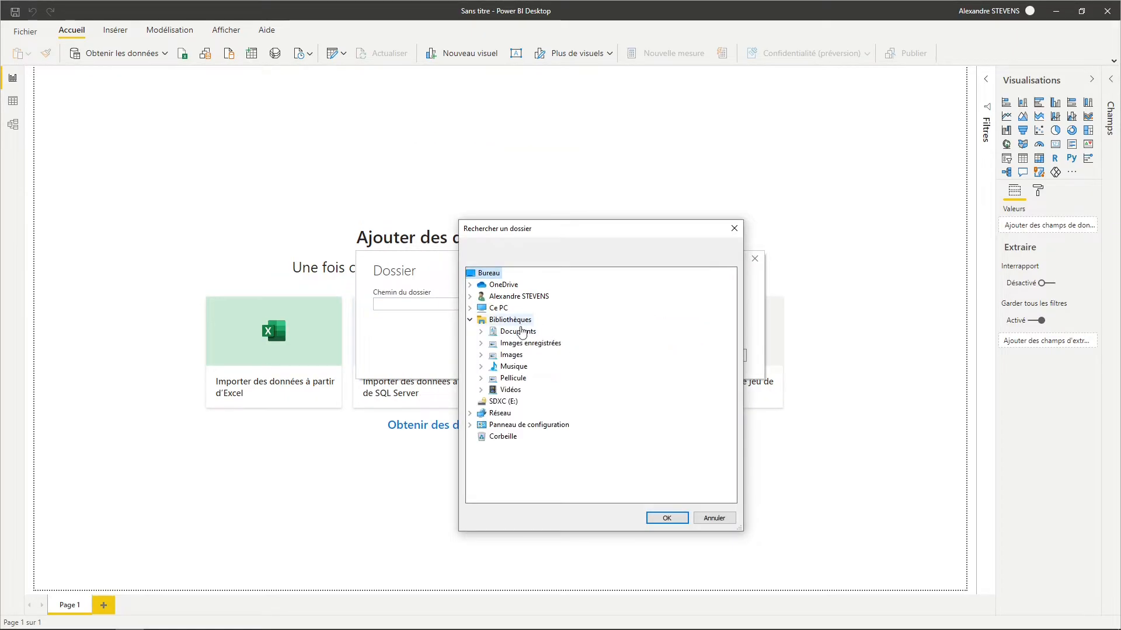
left_click(481, 331)
left_click(492, 343)
left_click(546, 354)
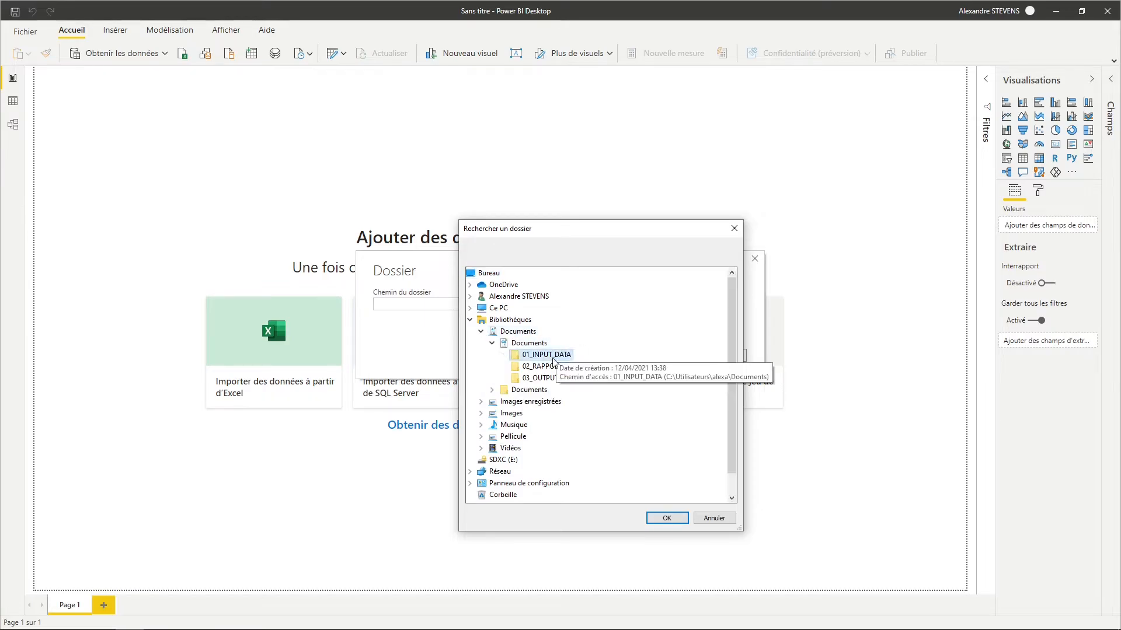
left_click(504, 355)
left_click(550, 366)
left_click(664, 517)
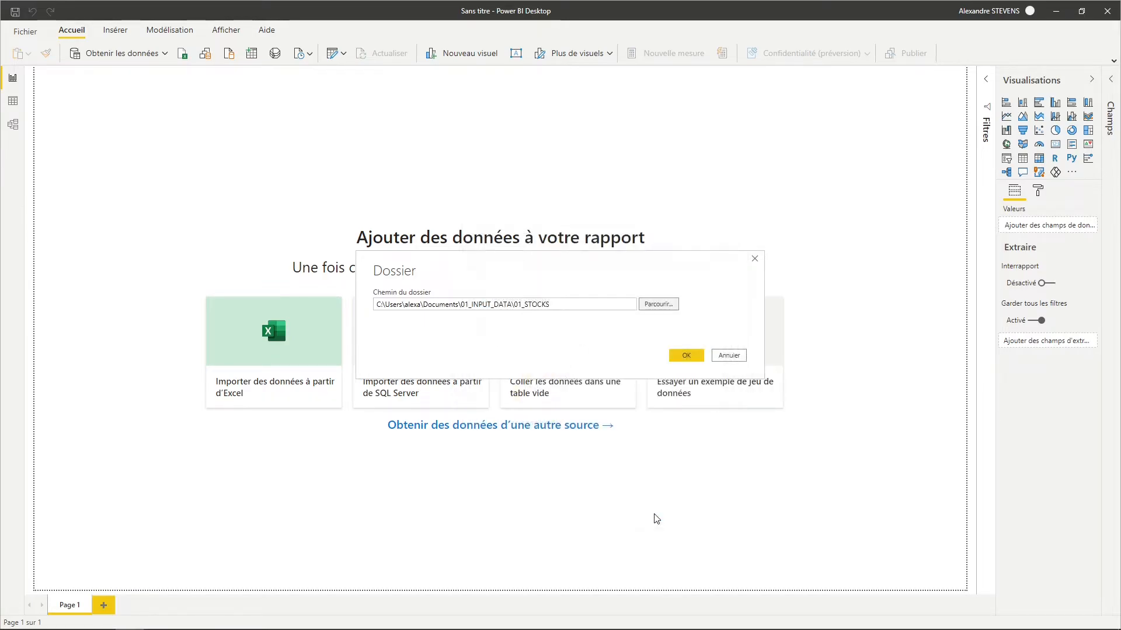
left_click(688, 357)
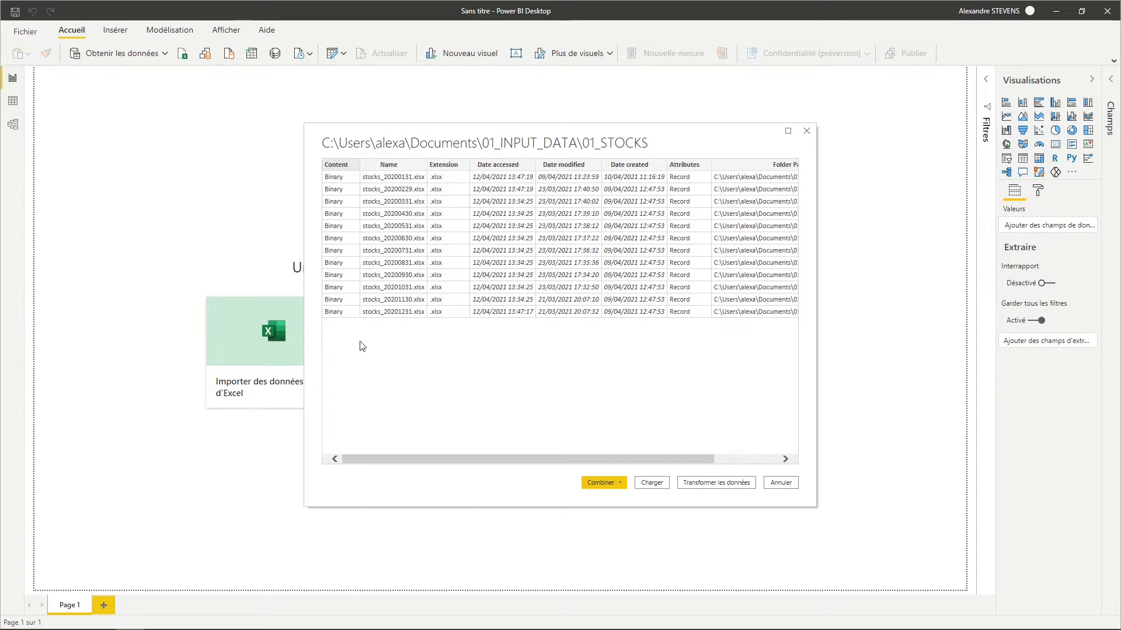
Combine and load the stock workbooks from the folder, and open the 01_STOCKS table's query for editing
left_click(624, 485)
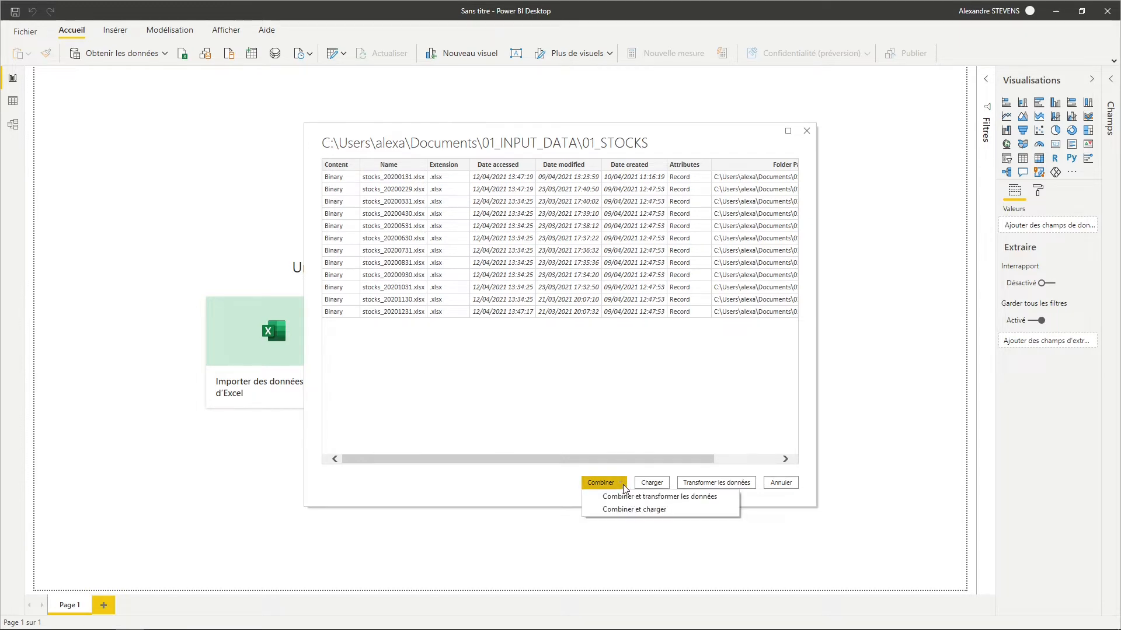
left_click(592, 512)
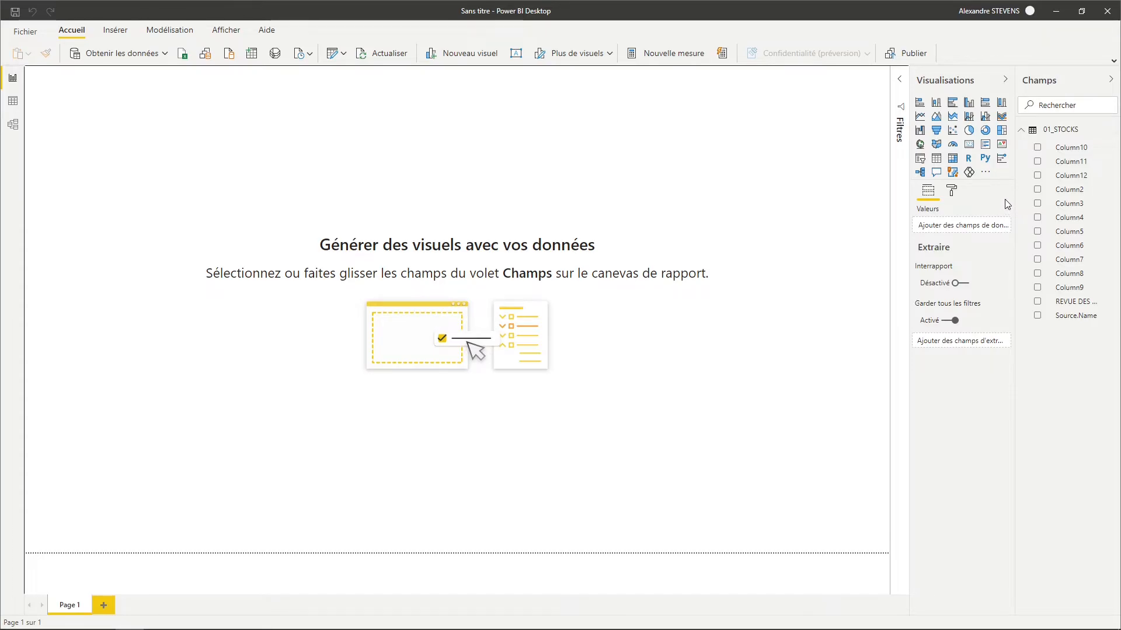
left_click(1069, 130)
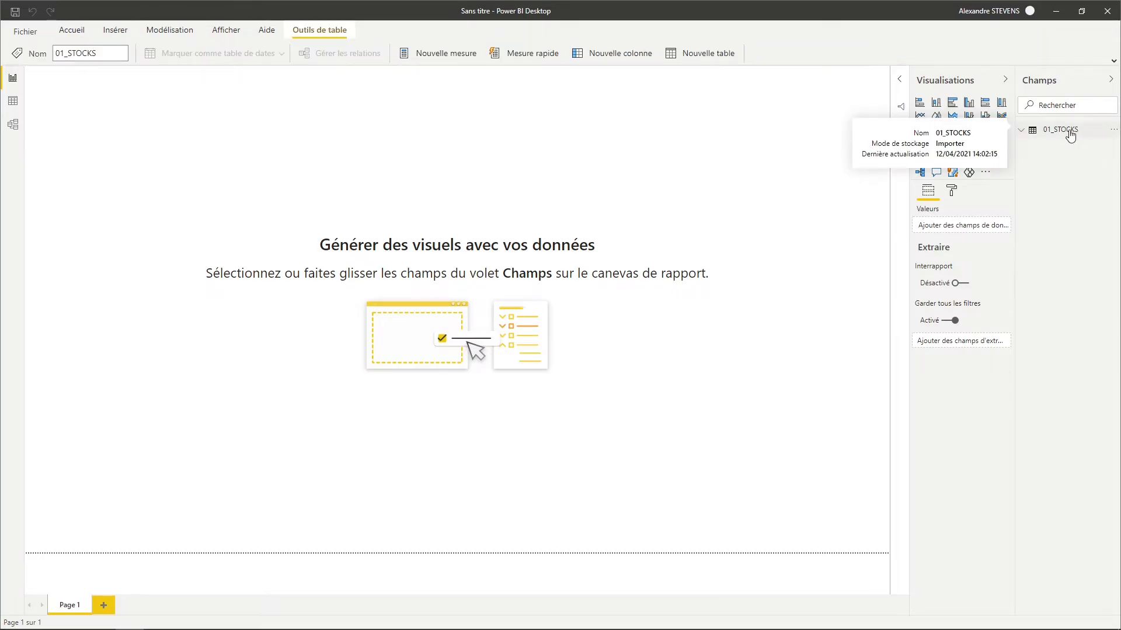
right_click(1069, 133)
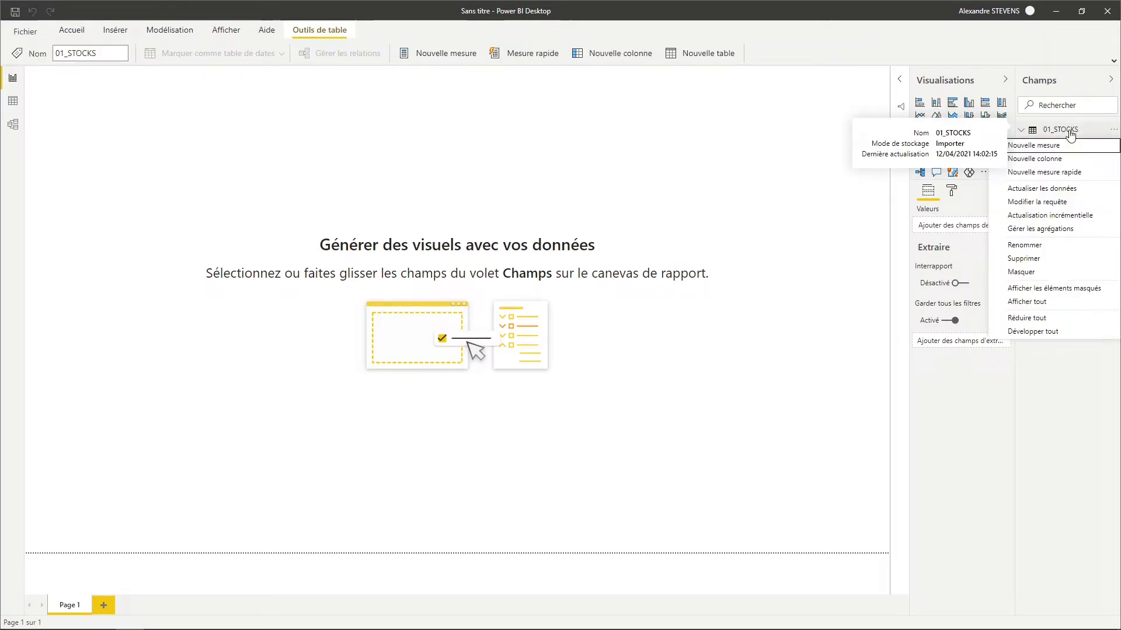
left_click(1049, 205)
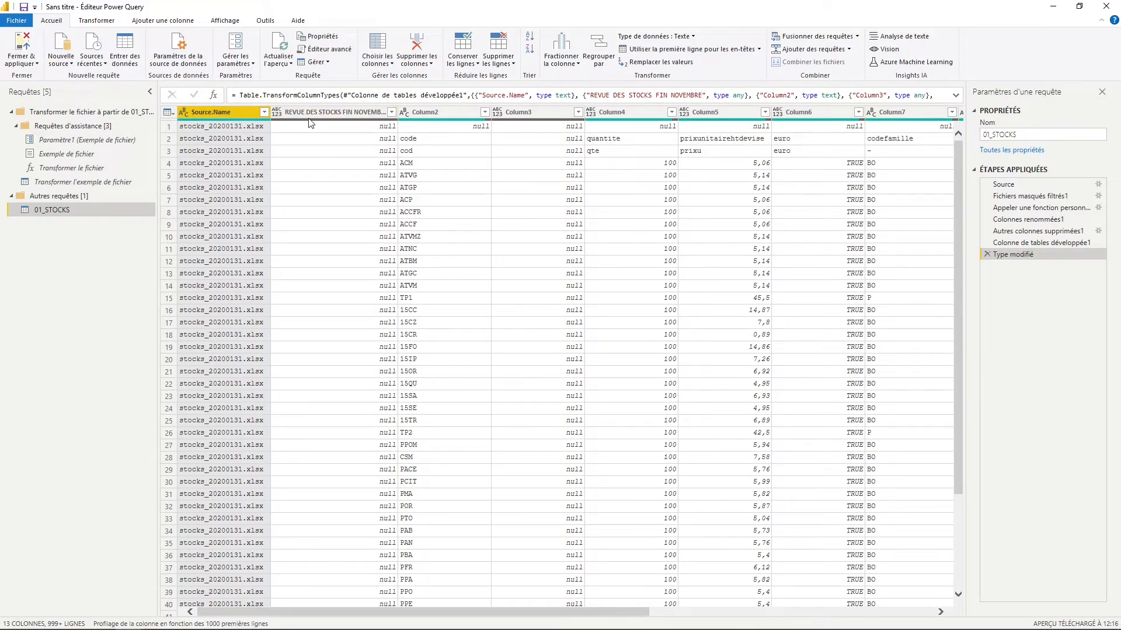
Examine the columns of the 01_STOCKS query, including REVUE DES STOCKS FIN NOVEMBRE and Column3, for unneeded data
mouse_move(303, 124)
left_click_drag(272, 613, 302, 607)
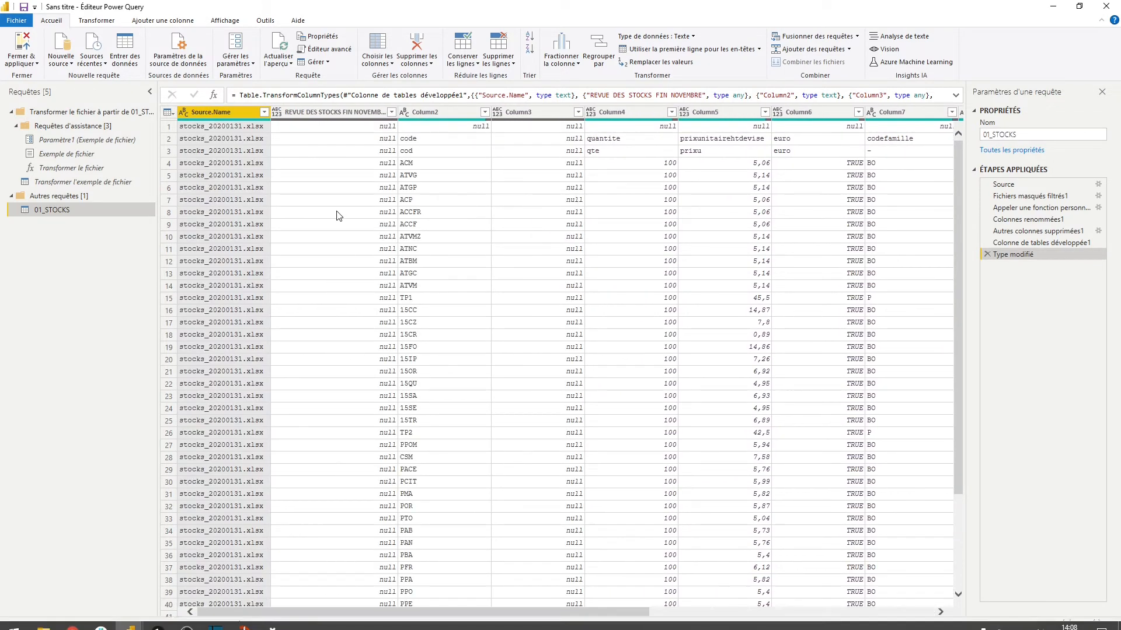
left_click(317, 113)
left_click(528, 112, "ctrl")
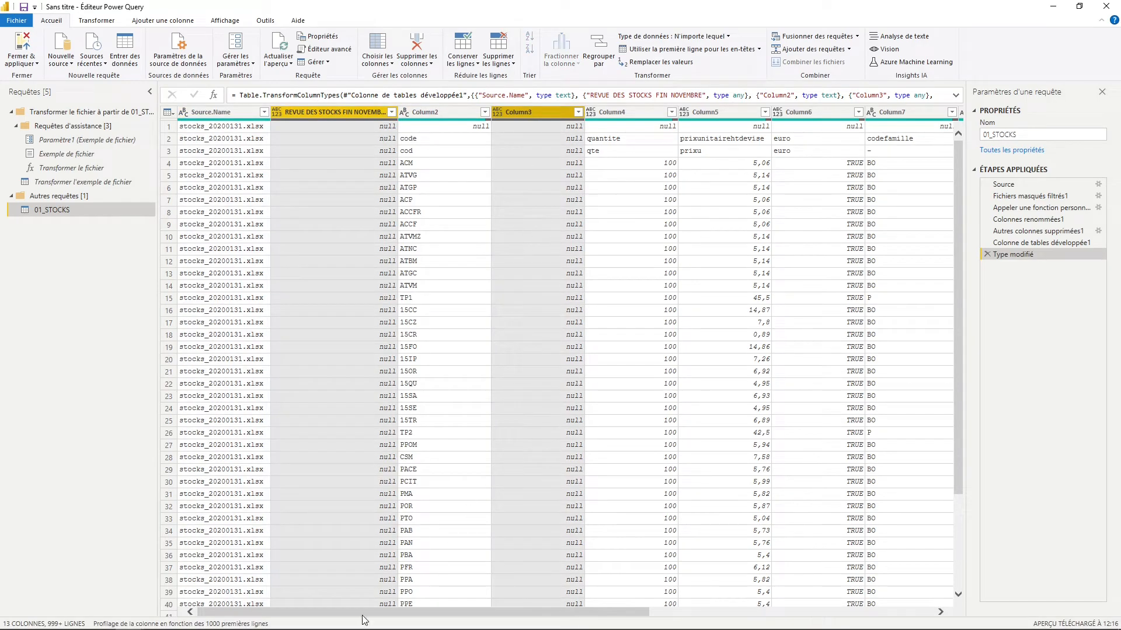
left_click_drag(364, 613, 680, 607)
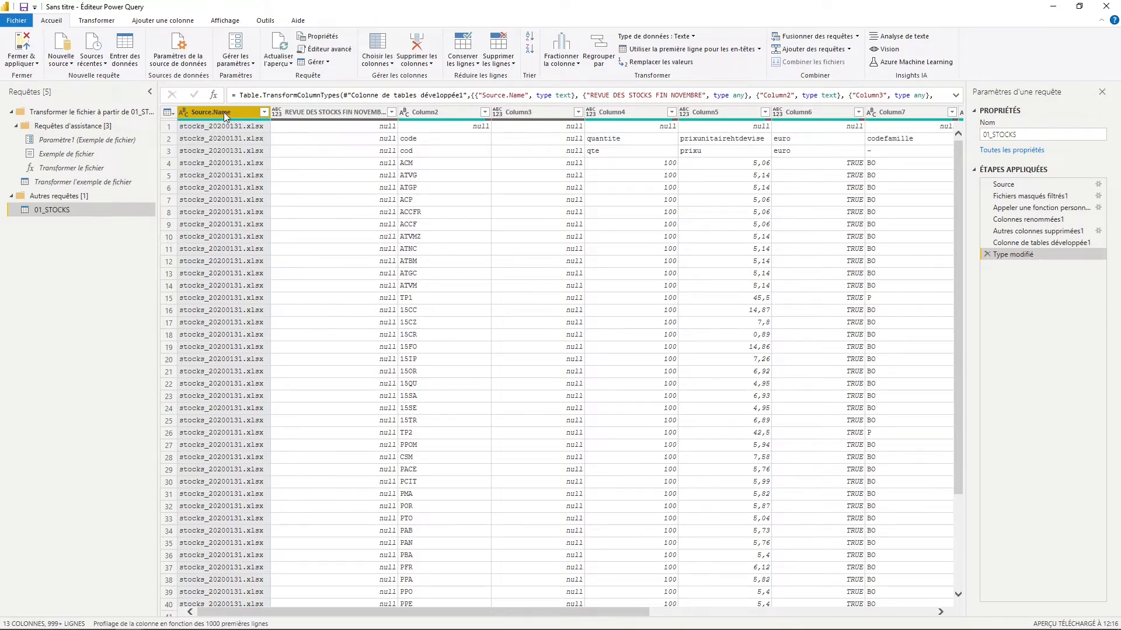
Split the Source.Name column at the transitions from non-digit to digit
left_click(565, 63)
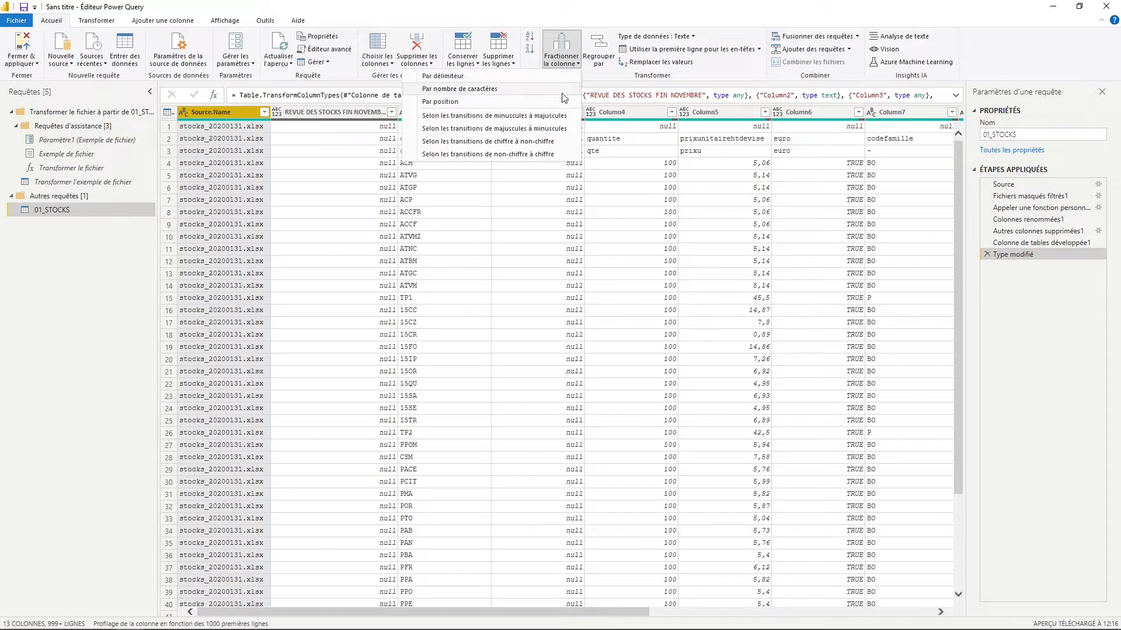
left_click(563, 155)
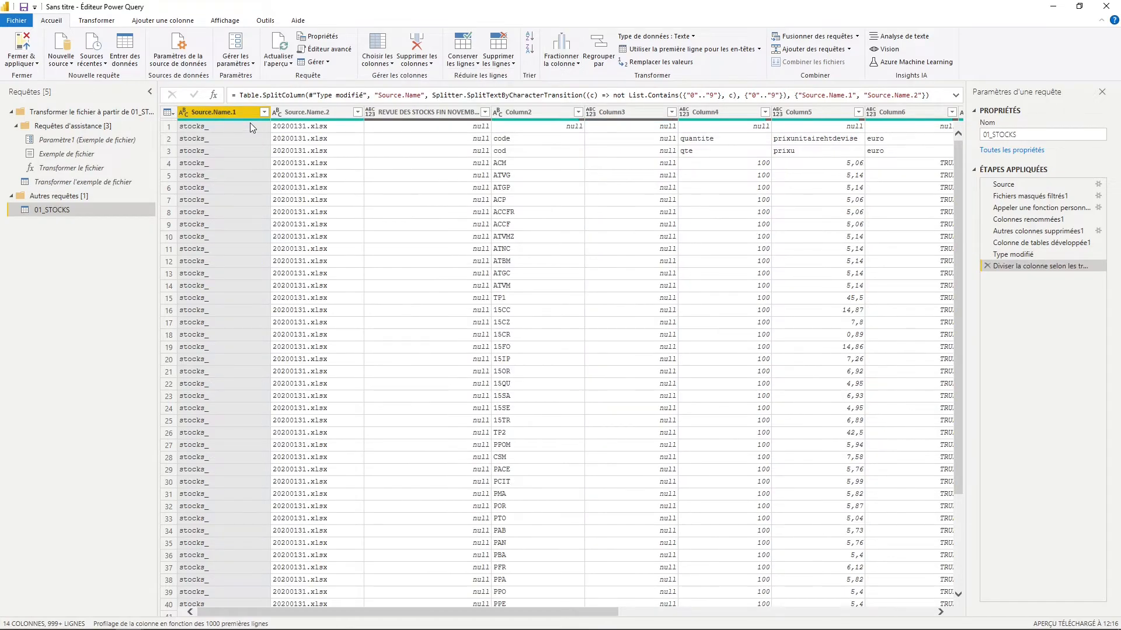
Replace .xlsx with an empty value in the Source.Name.2 column
left_click(313, 113)
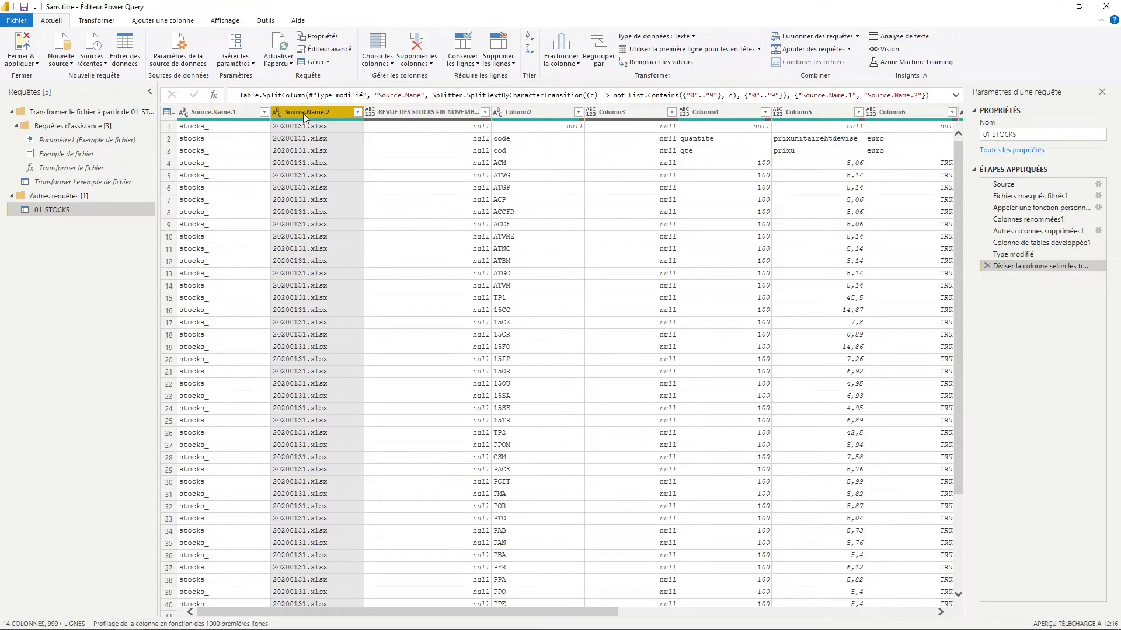
left_click(565, 60)
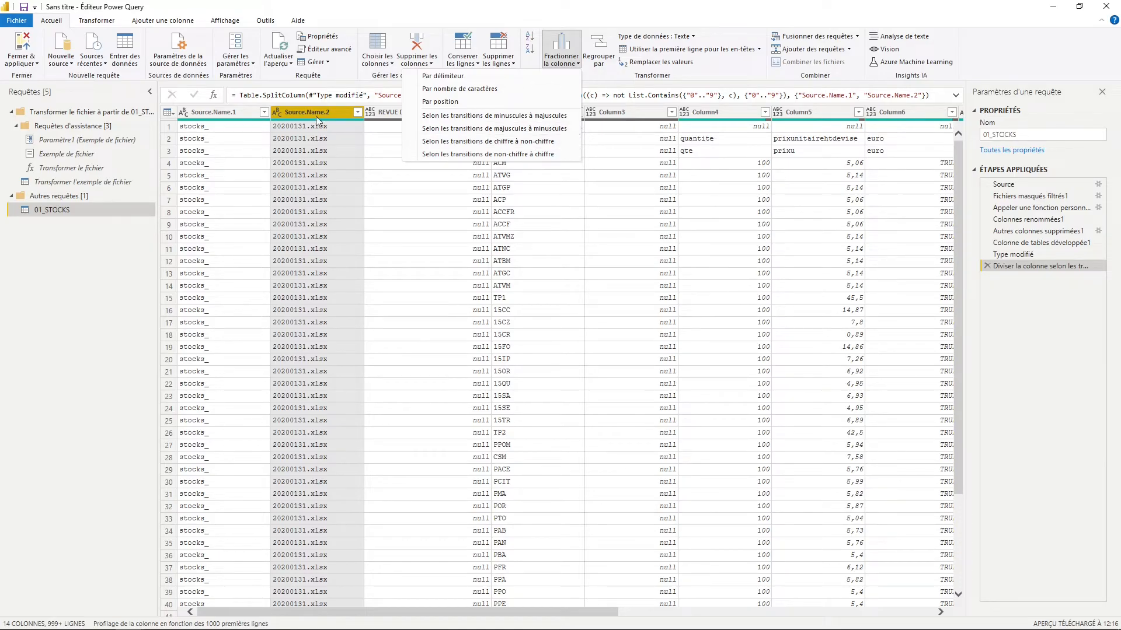
left_click(330, 113)
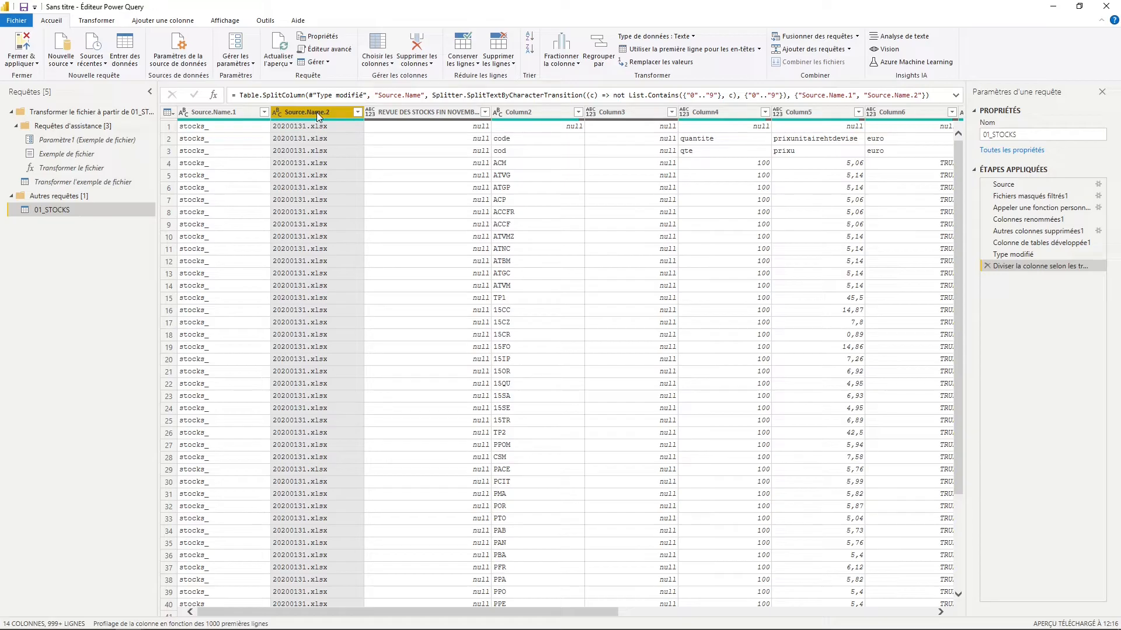
right_click(318, 115)
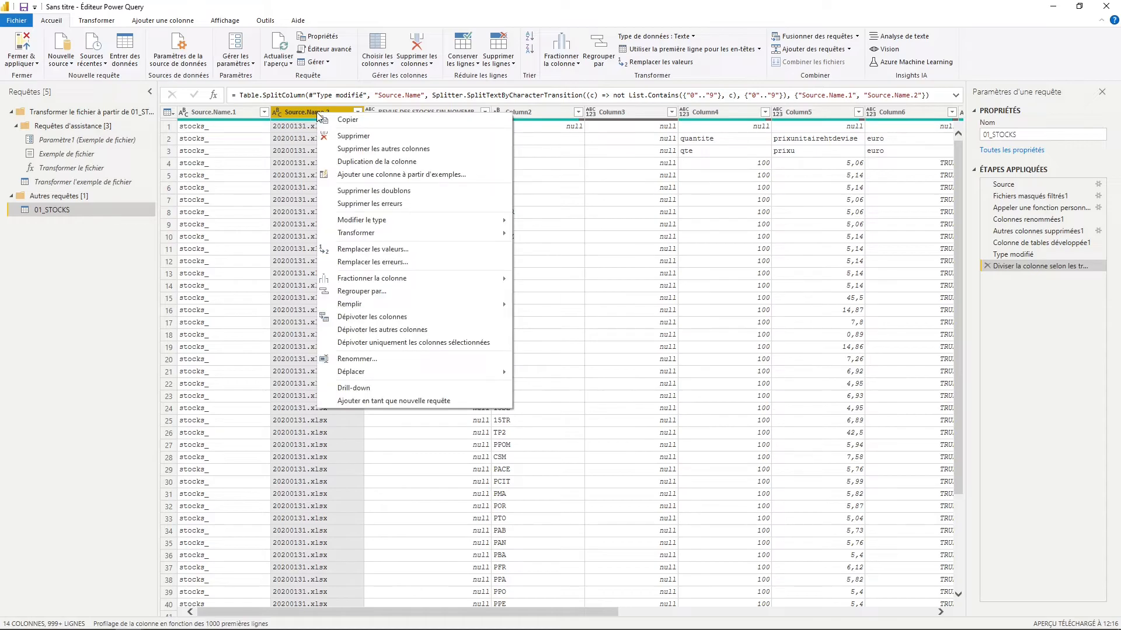
left_click(413, 250)
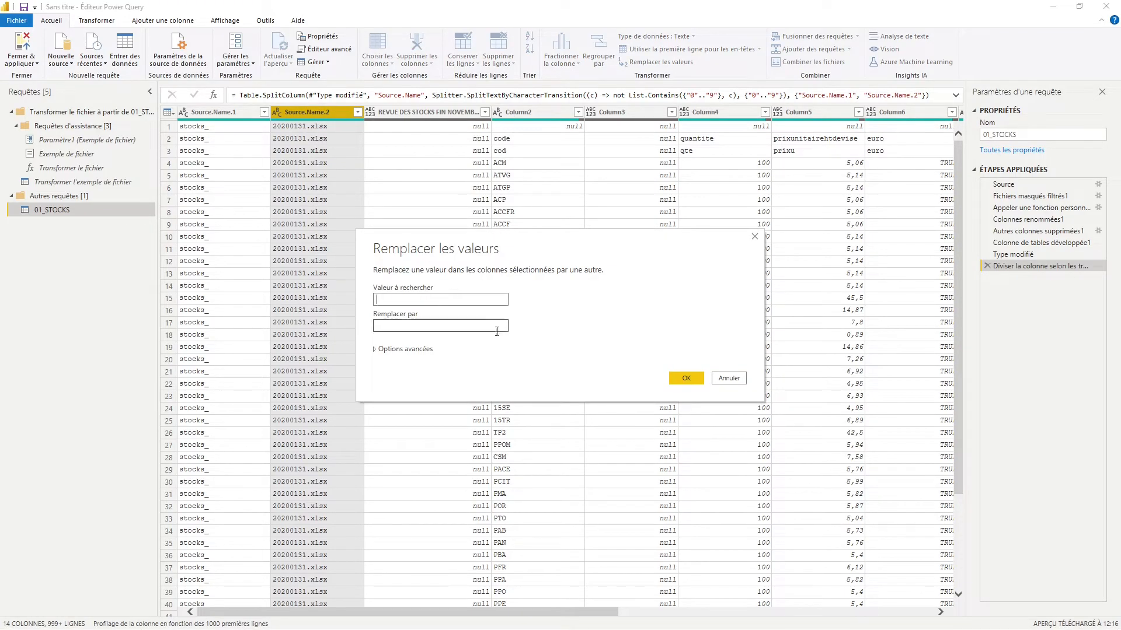
type(".xlsx")
left_click(497, 332)
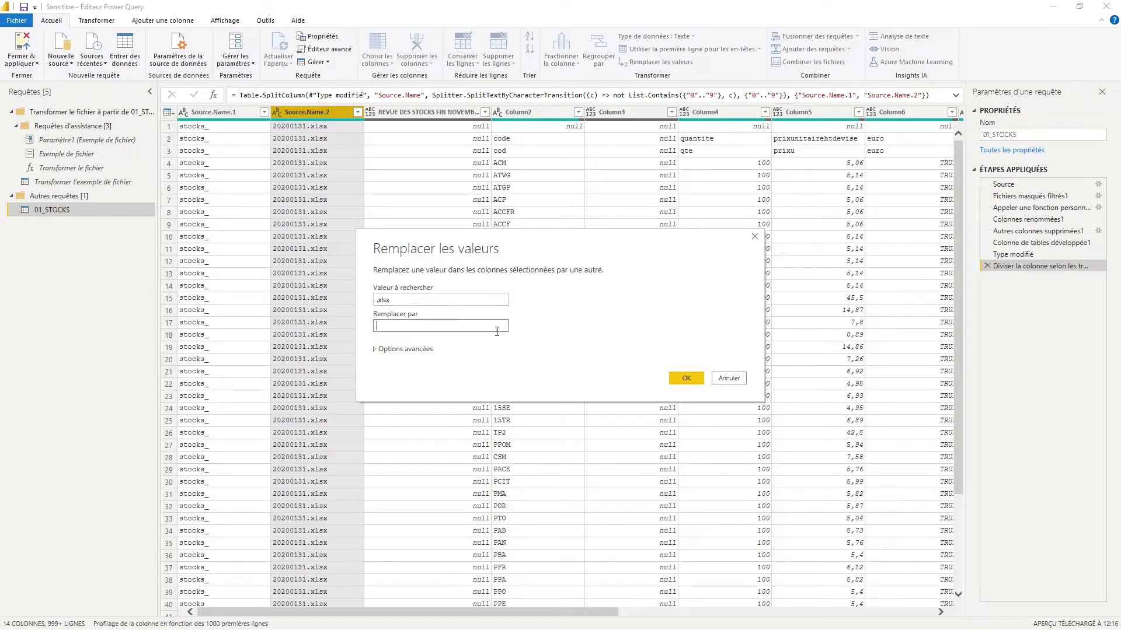
left_click(689, 377)
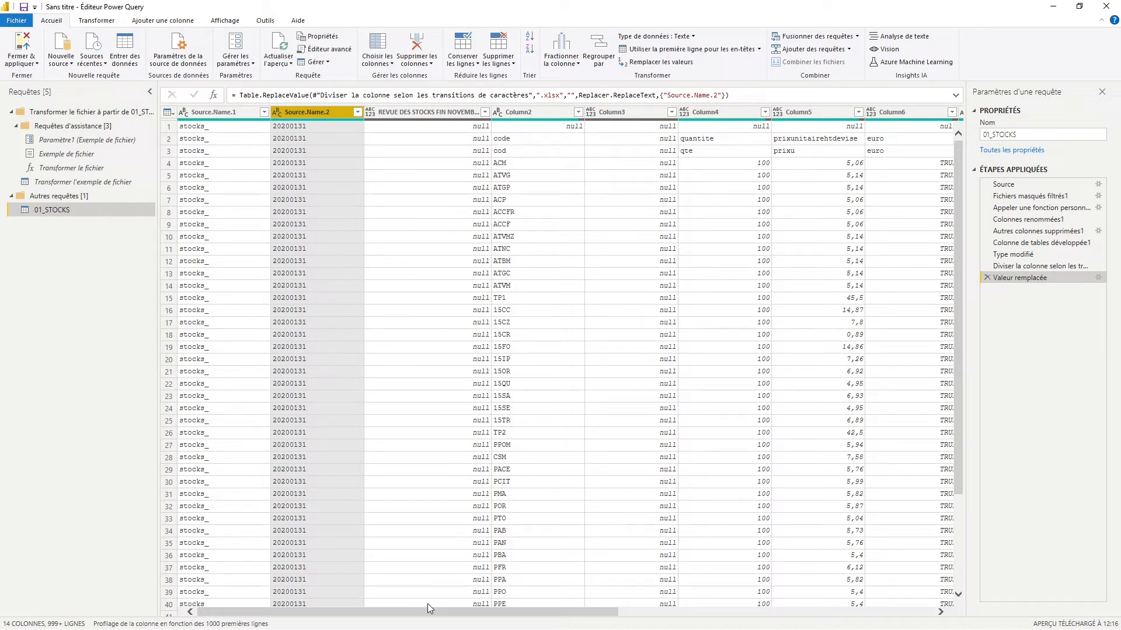
Remove the columns Source.Name.1, REVUE DES STOCKS FIN NOVEMBRE, Column3, Column11 and Column12 from the 01_STOCKS query
mouse_move(421, 610)
left_mouse_down()
mouse_move(784, 619)
mouse_move(407, 622)
left_mouse_up()
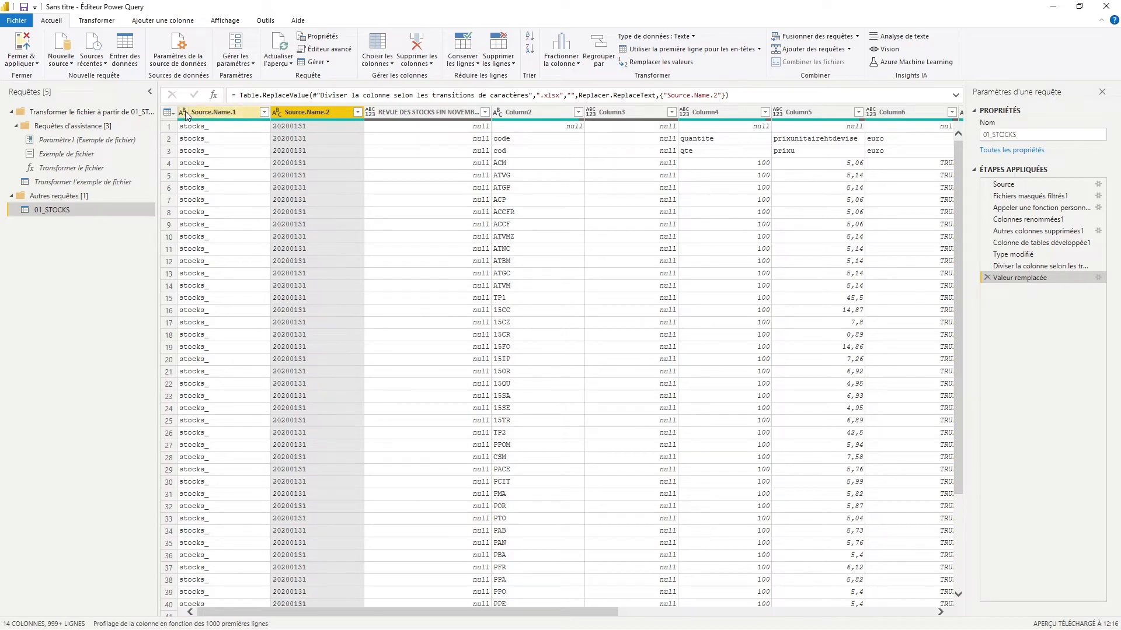
left_click(208, 112)
right_click(208, 112)
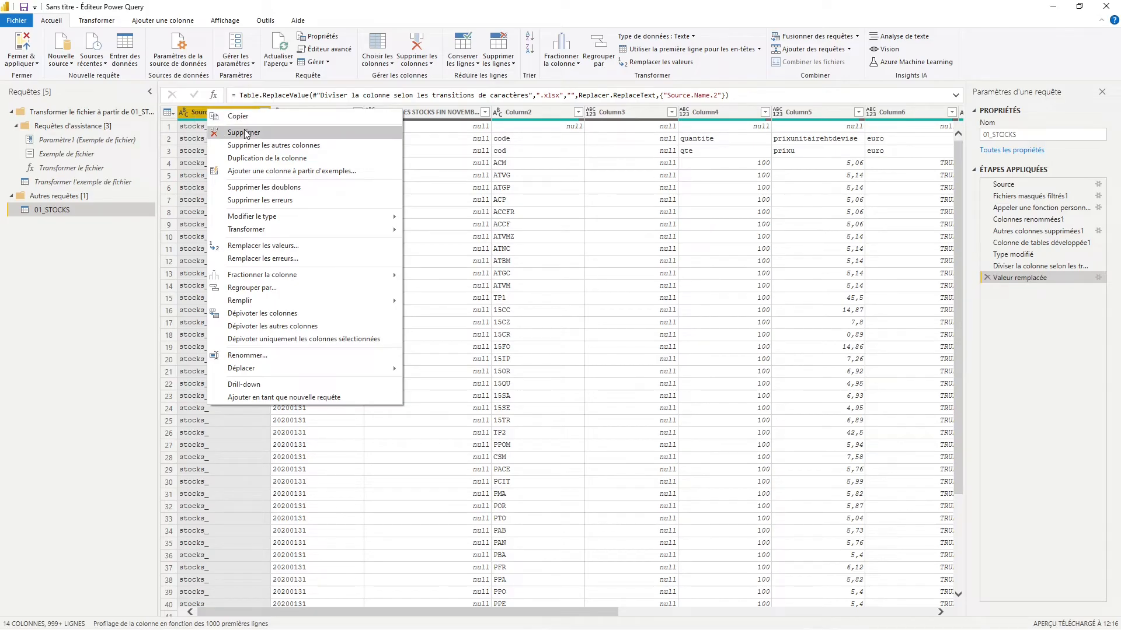
left_click(244, 132)
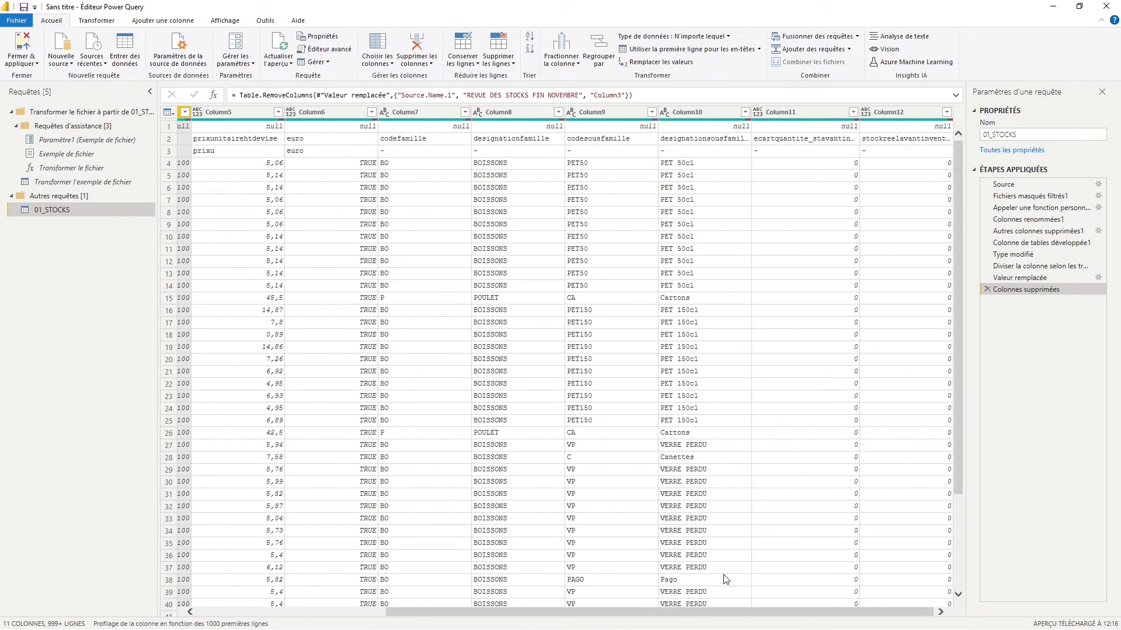
left_click(810, 114)
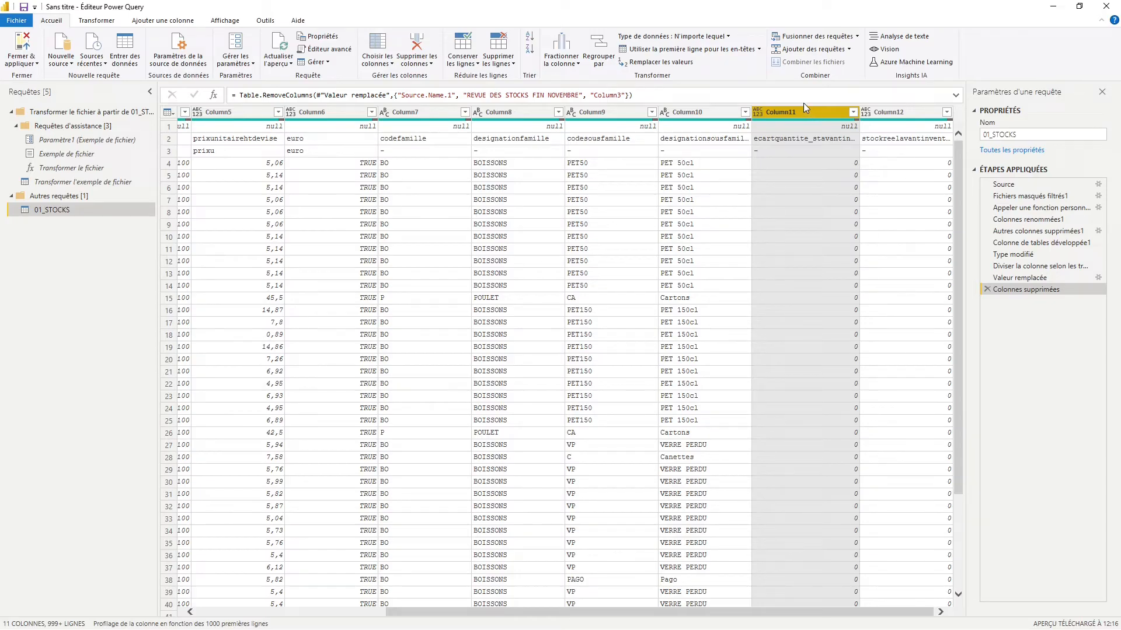
left_click(887, 111, "ctrl")
key("Delete")
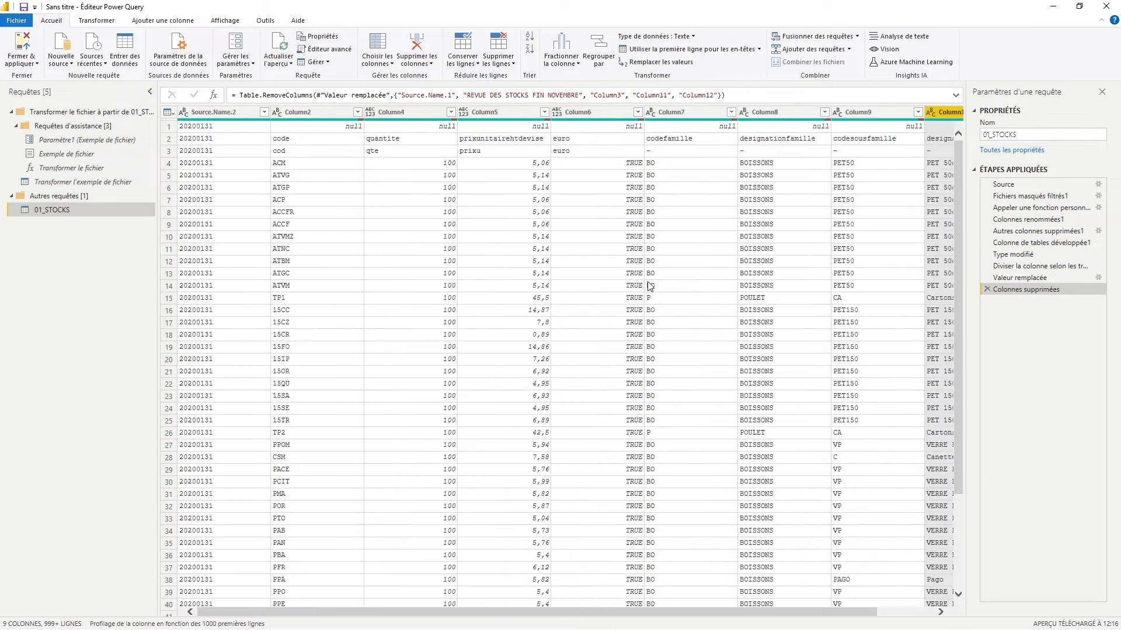
Remove Column6, which holds the euro flag, from the 01_STOCKS query
scroll(595, 274, "down", 20)
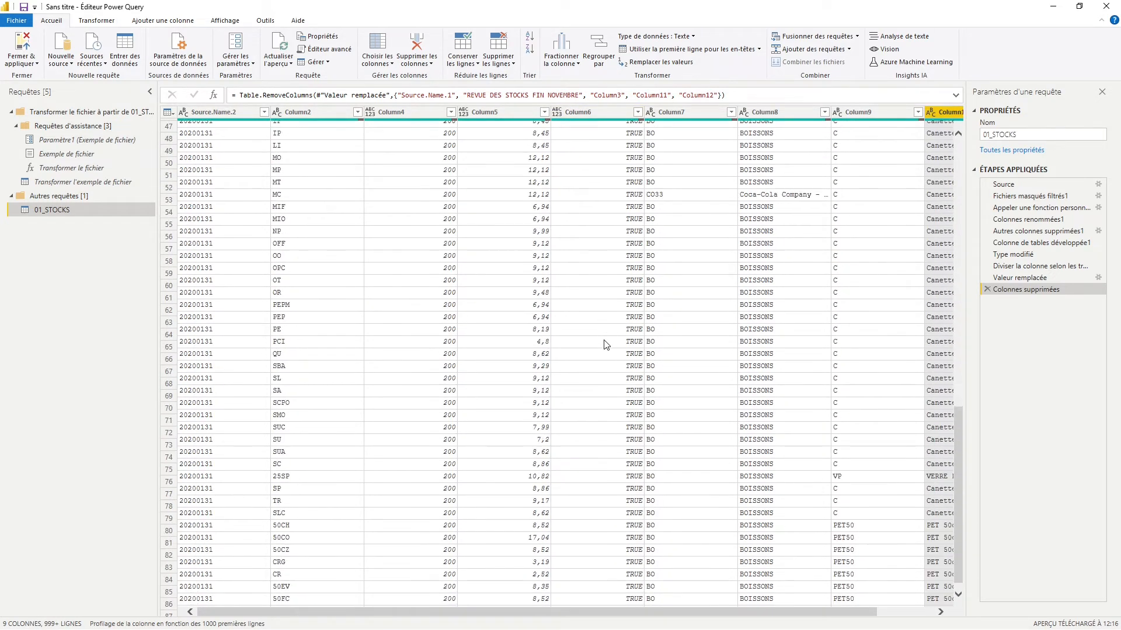
scroll(613, 374, "up", 20)
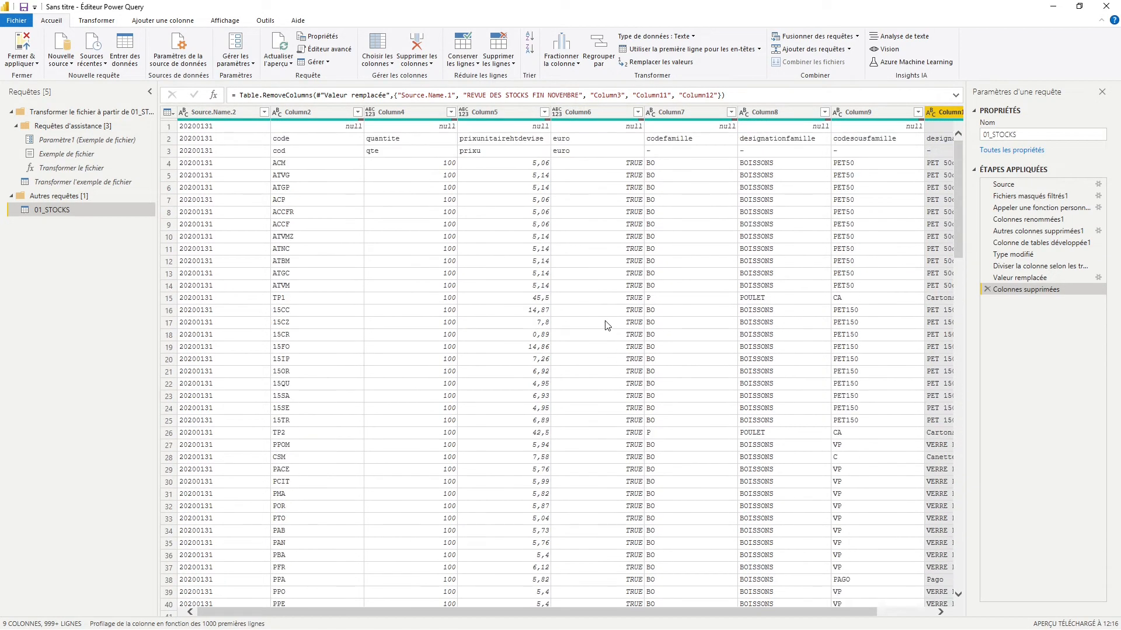
left_click(591, 113)
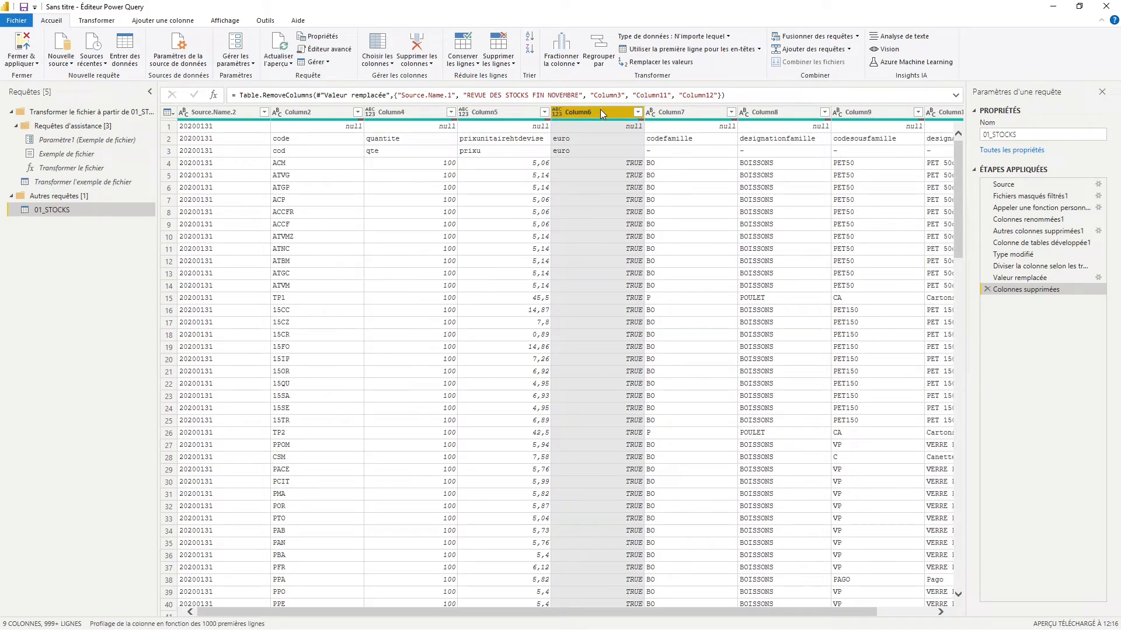
right_click(600, 111)
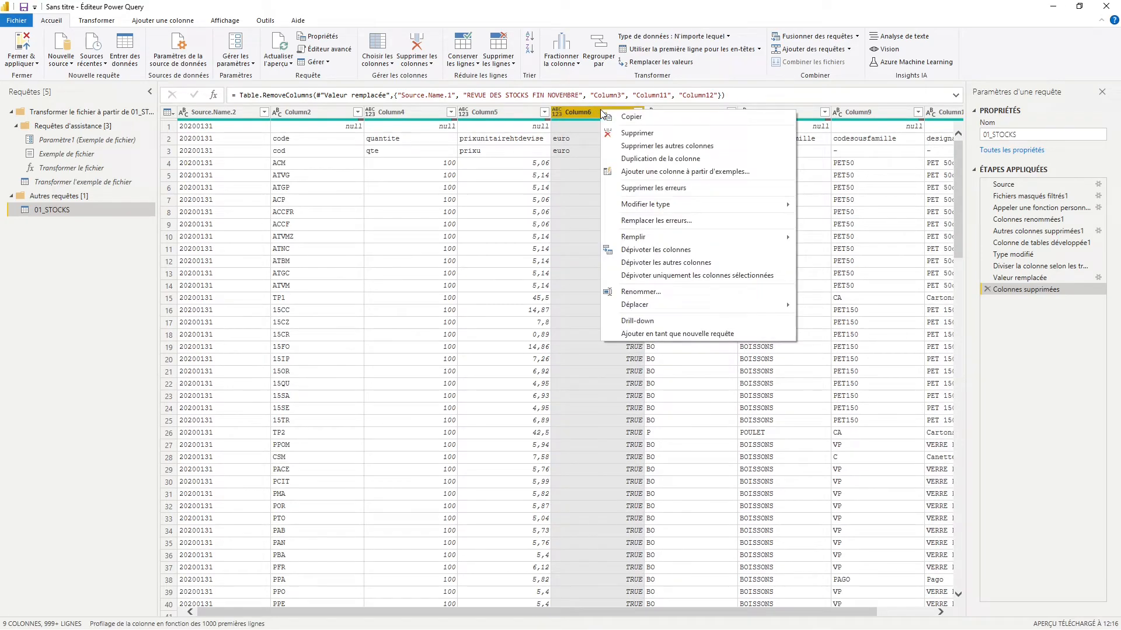
left_click(632, 133)
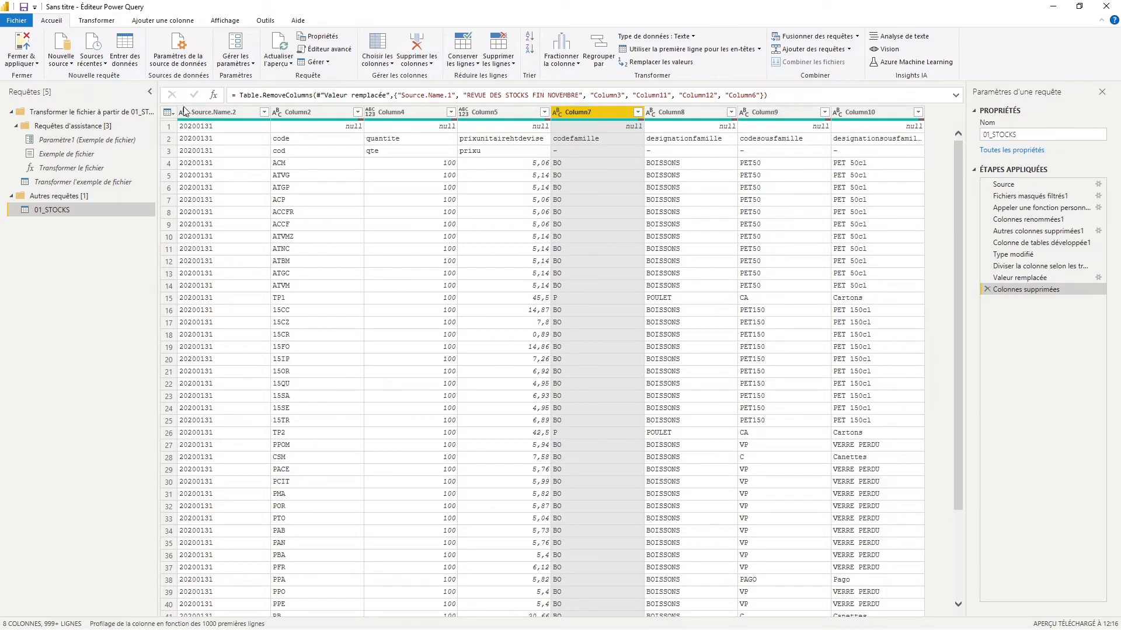
Try to remove the top 1 row of the 01_STOCKS query and use the first remaining row as headers
left_click(202, 111)
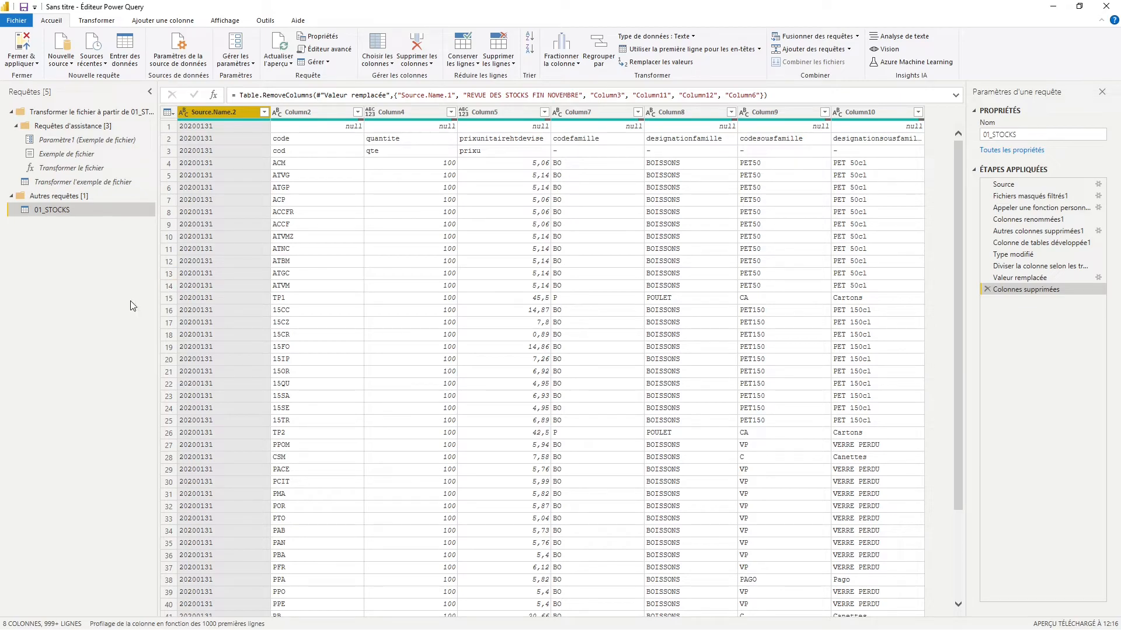
left_click(507, 64)
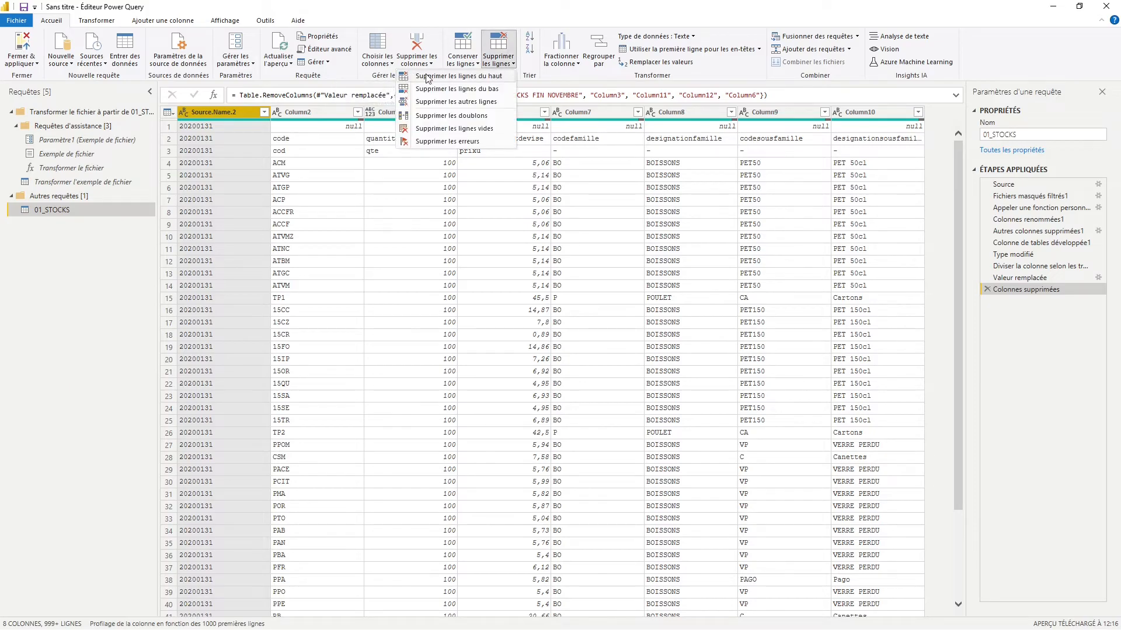
left_click(508, 79)
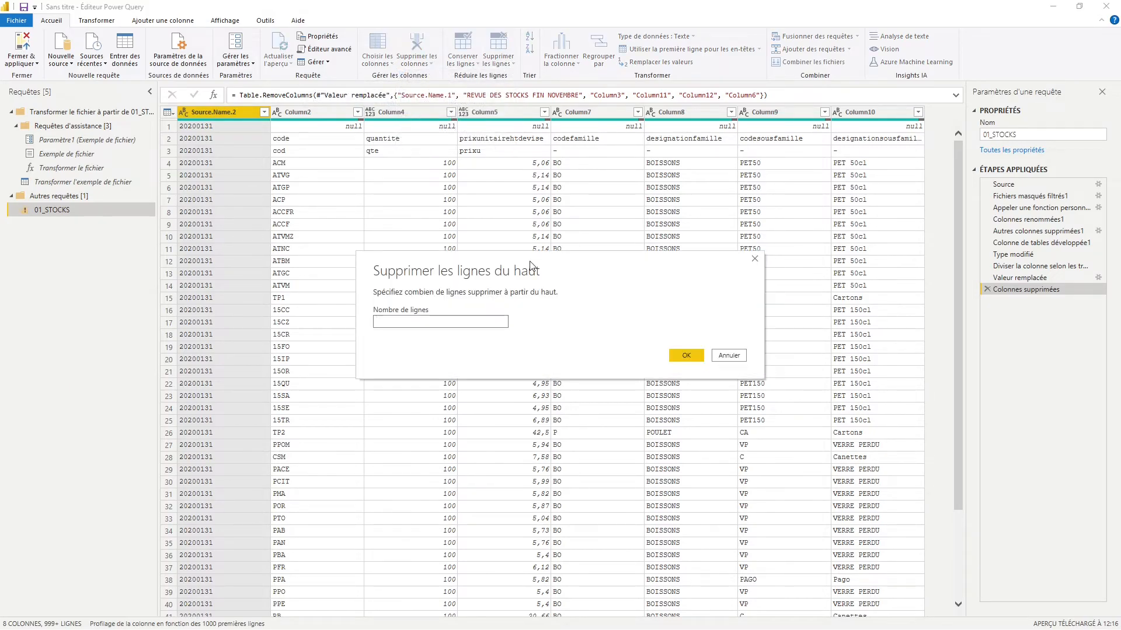
type("1")
left_click(686, 356)
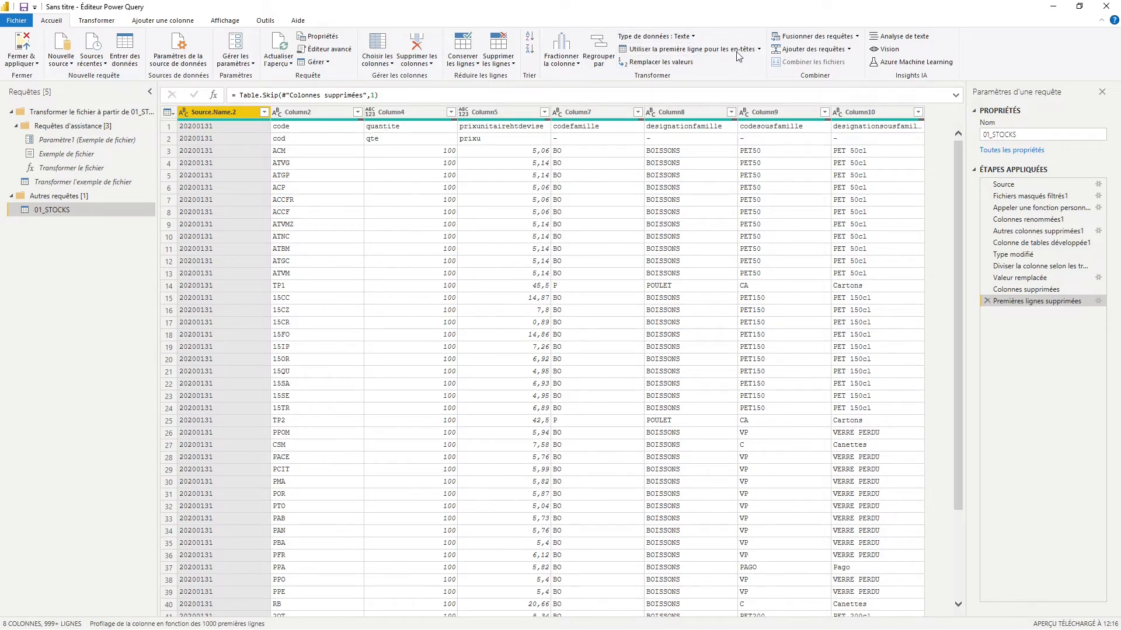
left_click(700, 52)
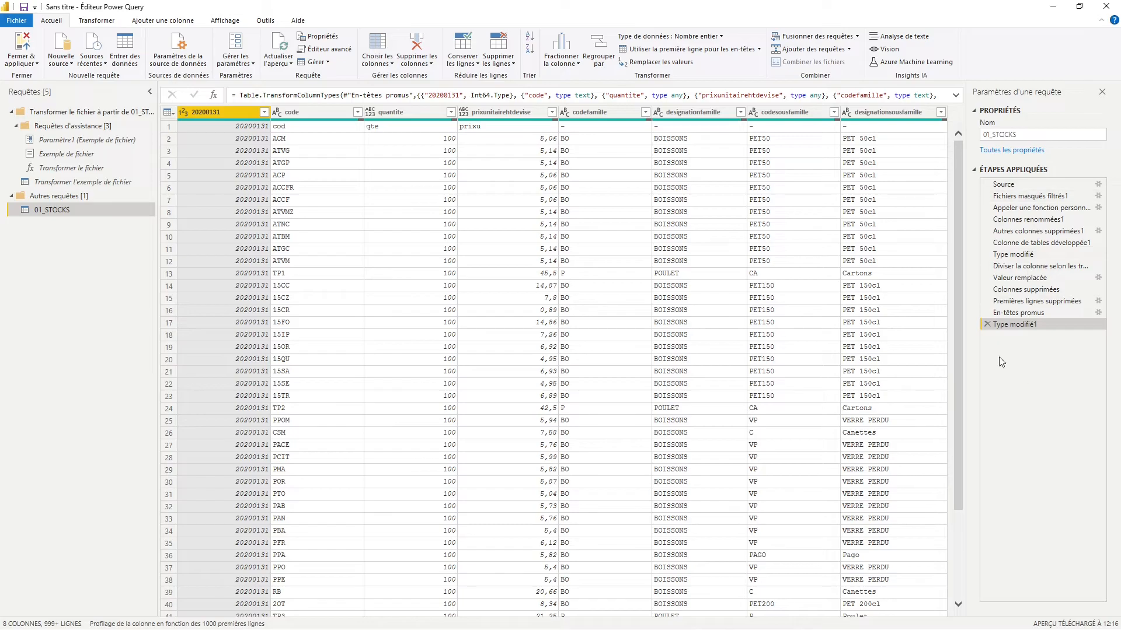
Delete the applied steps for the automatic type change, the promoted headers and the removed top row
left_click(987, 325)
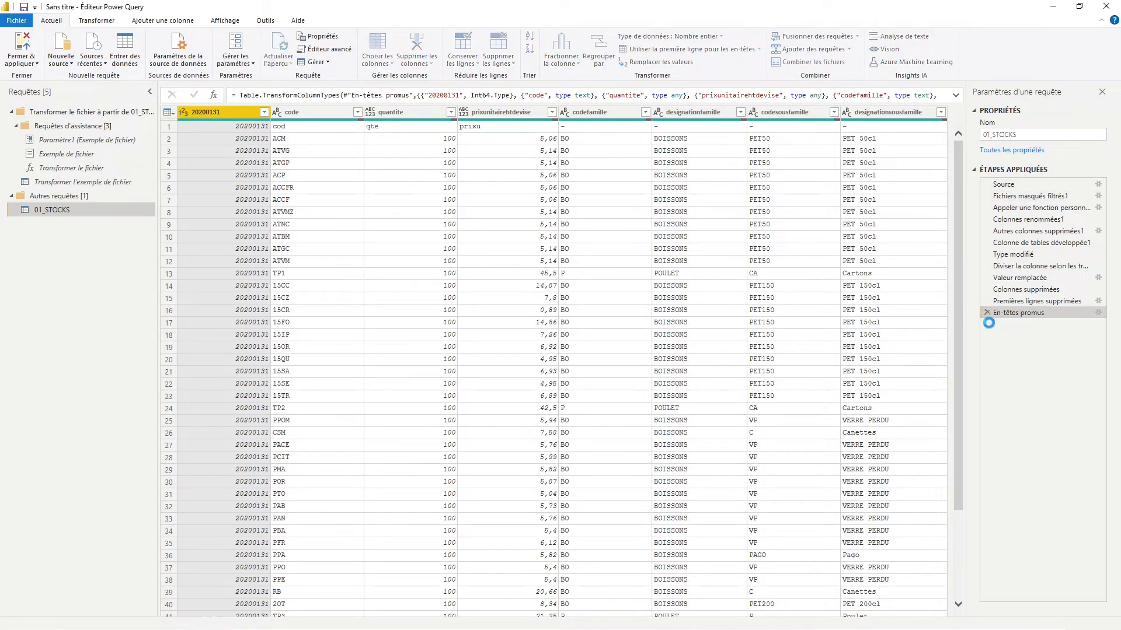
left_click(986, 312)
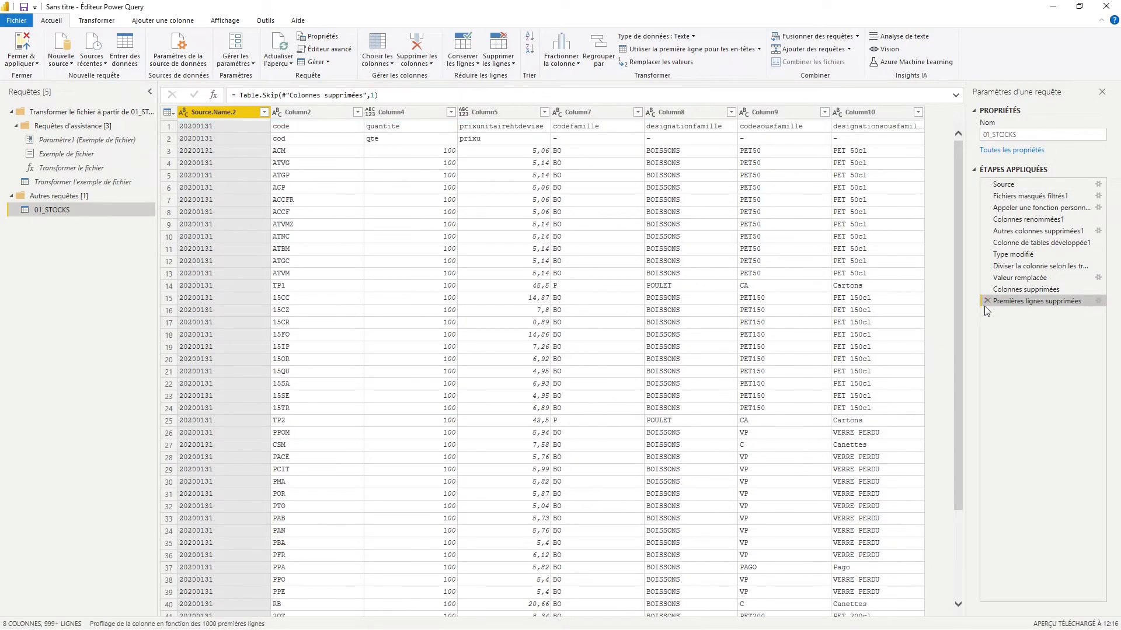
left_click(986, 301)
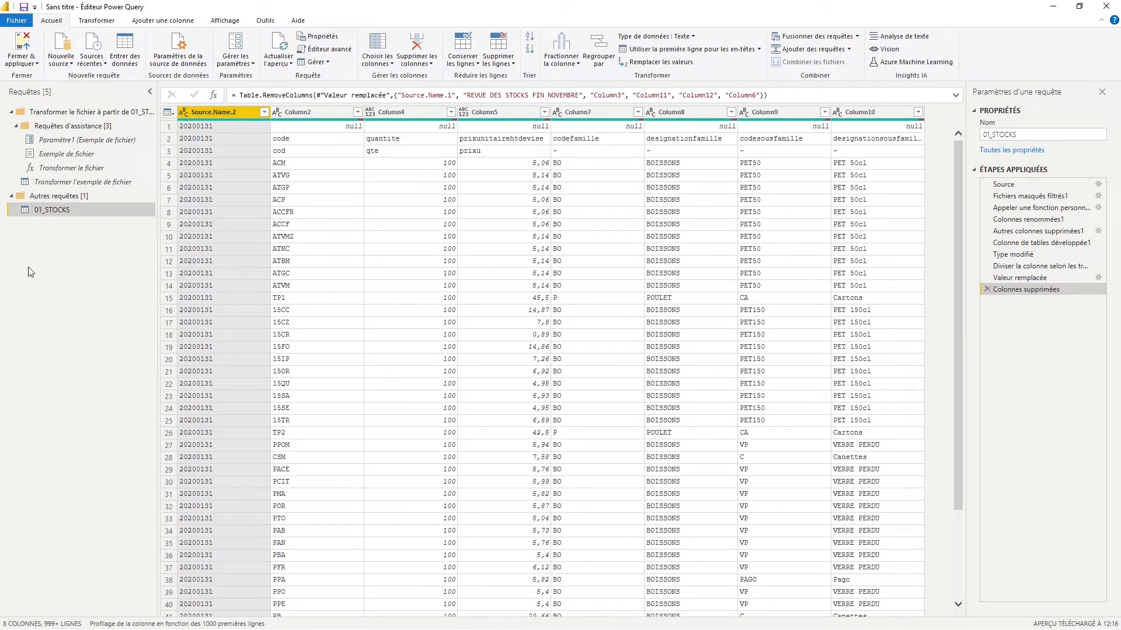
Rename the columns Source.Name.2, Column2 and Column4 as DATE, CODE and QTE
double_click(219, 111)
type("DATE")
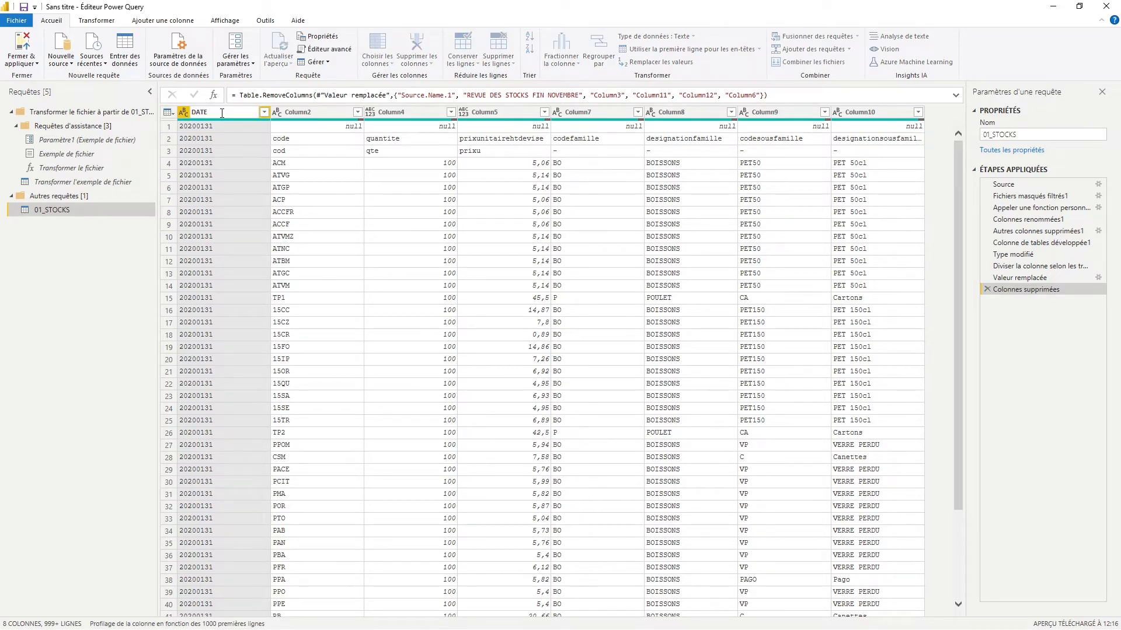
key("Return")
double_click(326, 112)
type("CODE")
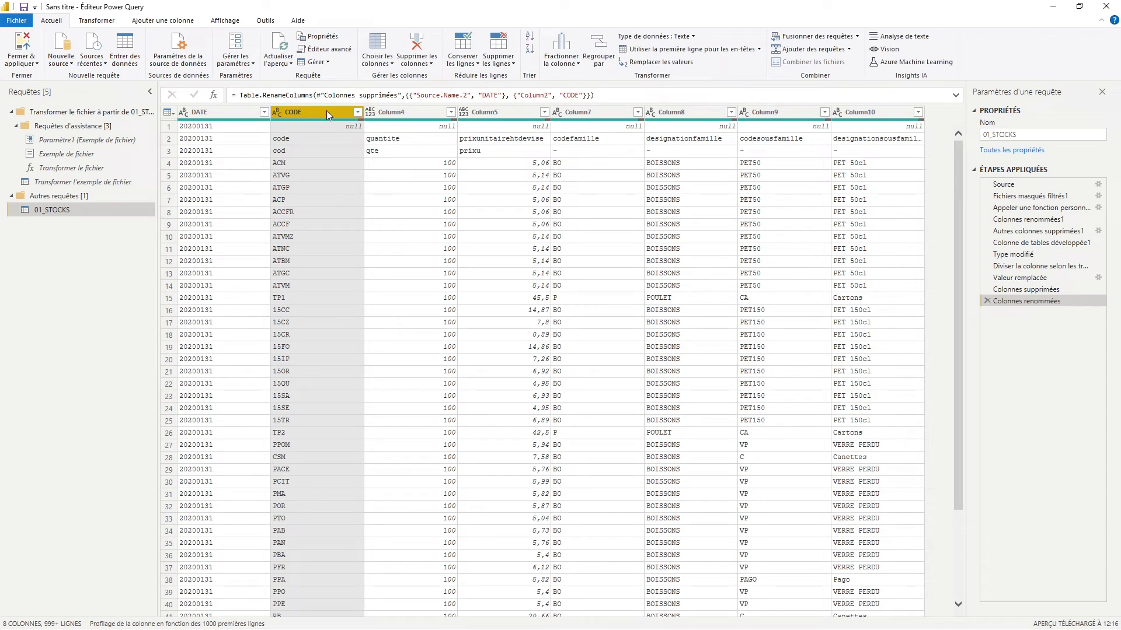
double_click(432, 113)
type("QTE")
key("Return")
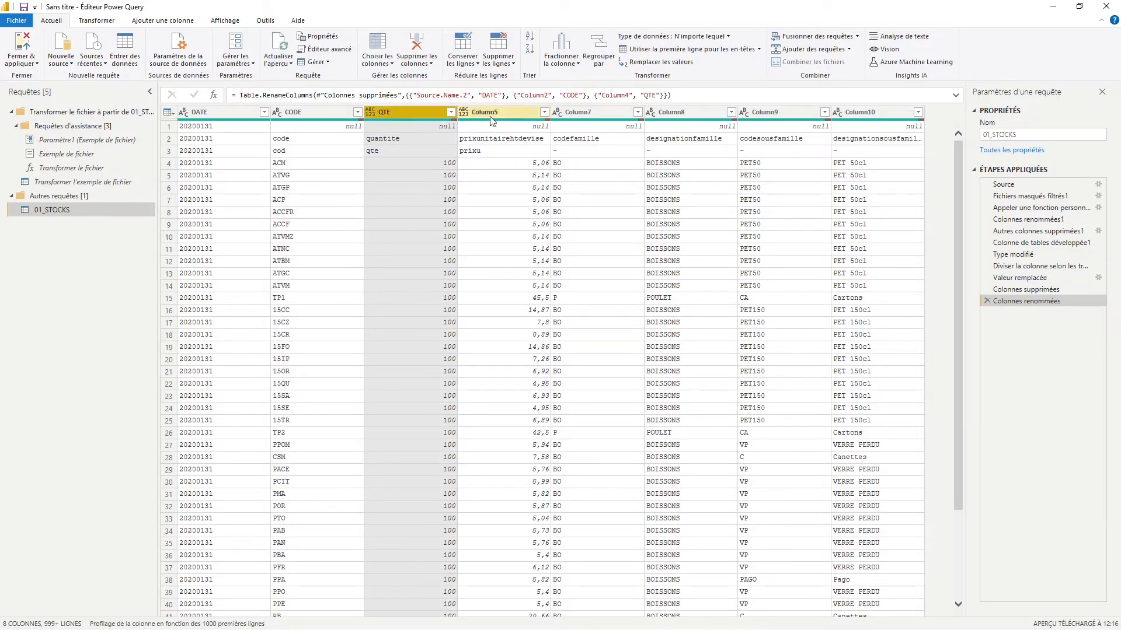
Rename Column5, Column7 and Column8 as PRIX_U, CODE_FAMILLE and DESIGN_FAMILLE
double_click(507, 113)
type("PRIX_U")
key("Tab")
type("CODE_FAMILLE")
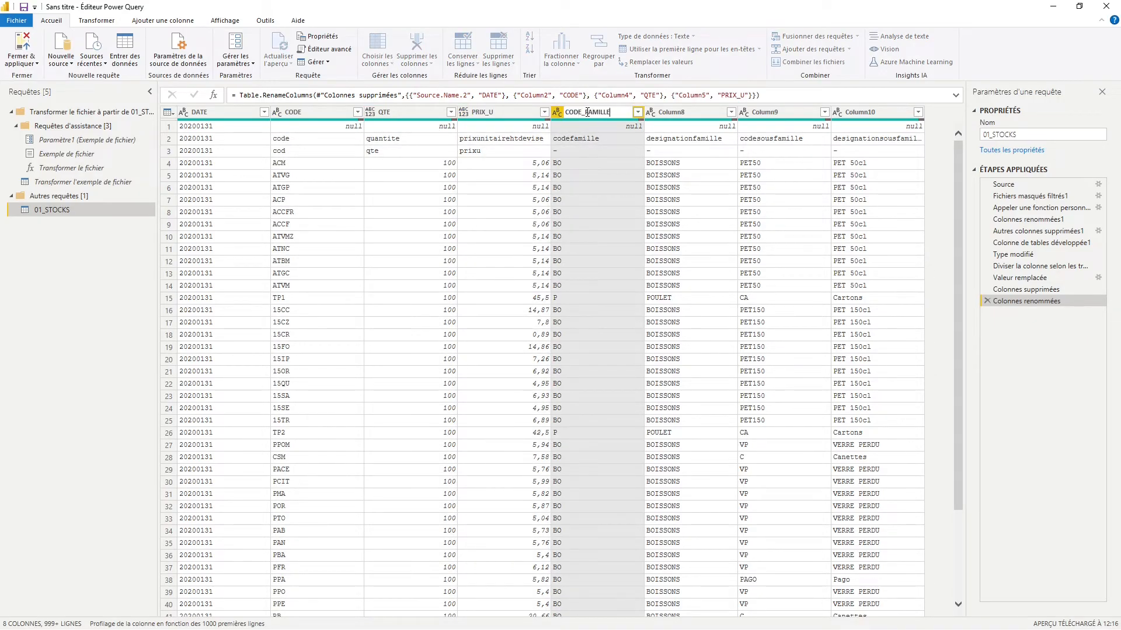
key("Tab")
type("DESIGN_FAMILLE")
key("Tab")
Rename Column9 as CODE_SOUS_FAMILLE and Column10 as DESIGN_SOUS_FAMILLE
type("CODE_S")
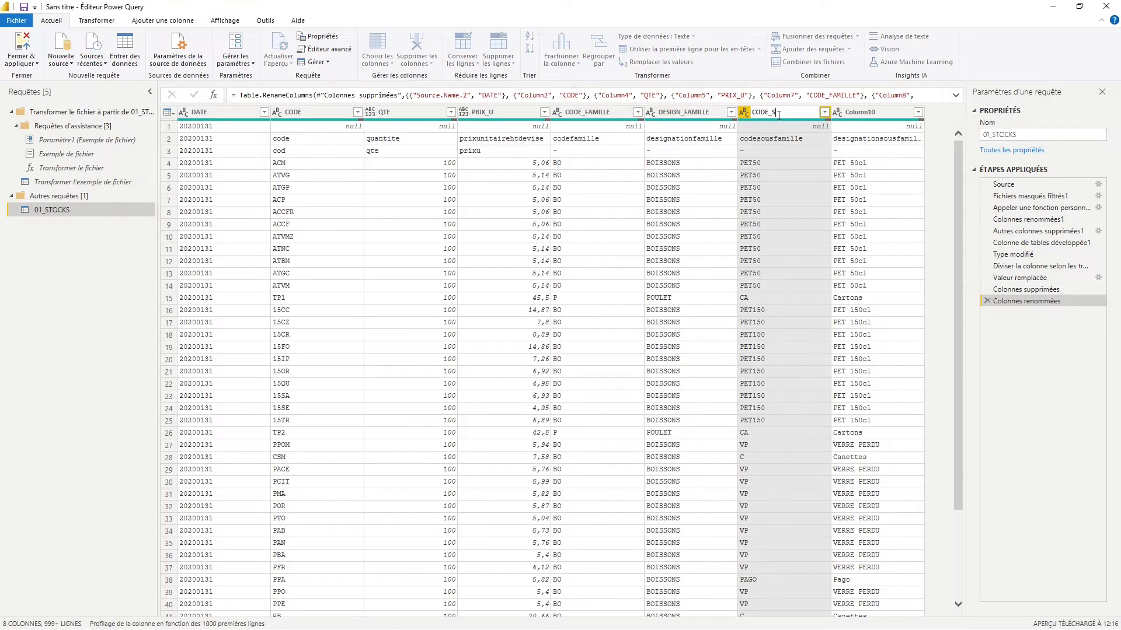
type("OUS_FAMILLE")
key("Tab")
type("DE")
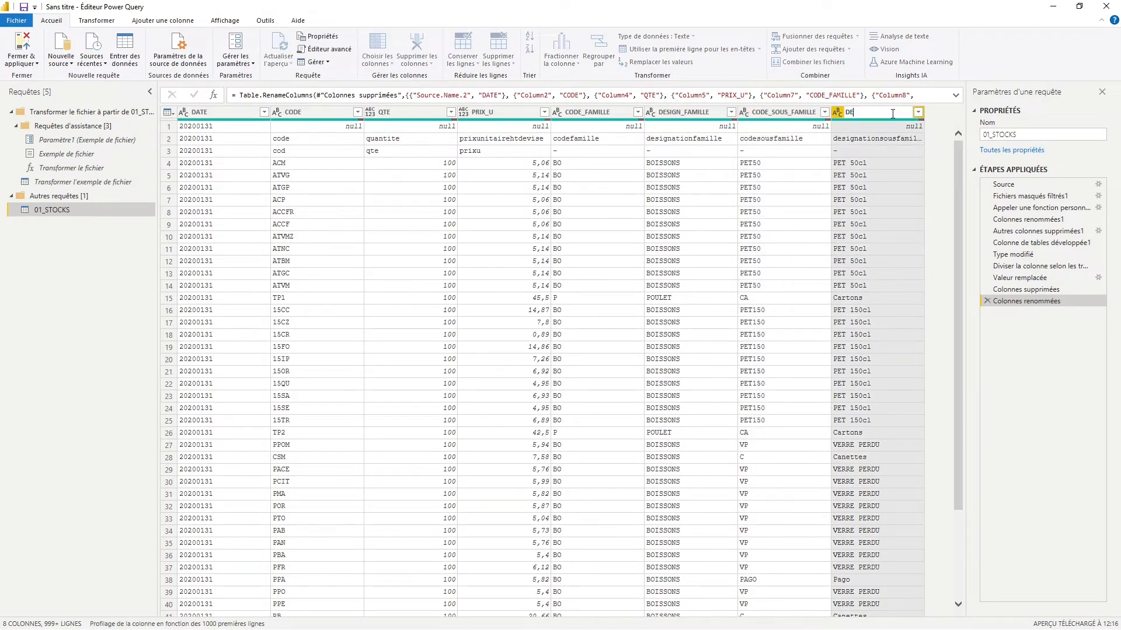
type("SIGN_SOUS_FAMILLE")
key("Return")
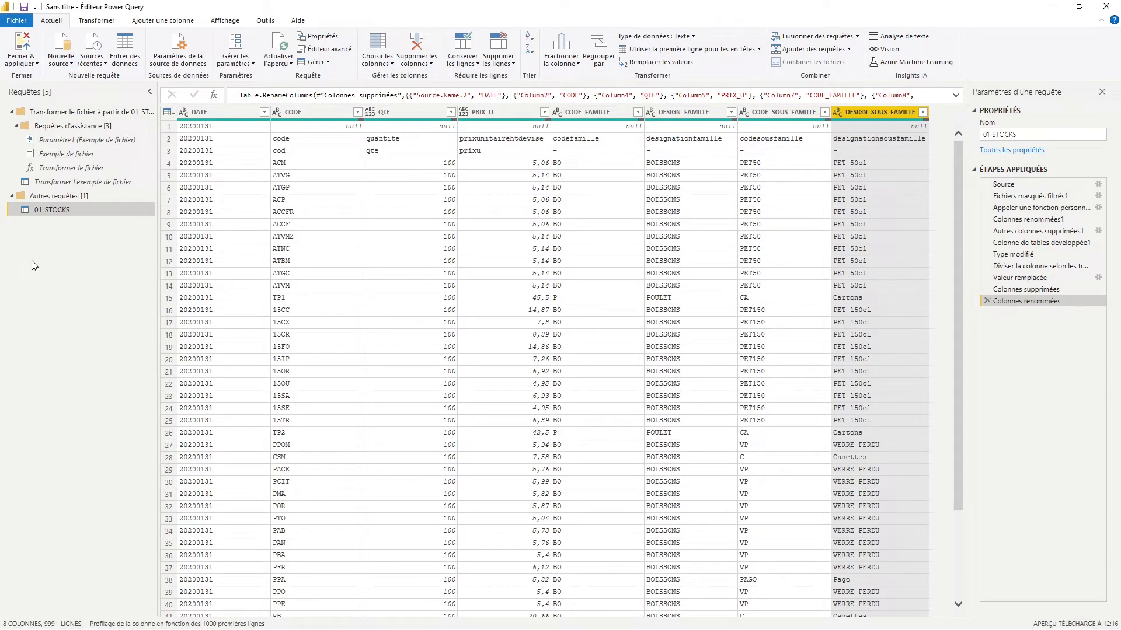
Set the data type of the DATE column to Date and of the QTE column to decimal number
left_click(184, 112)
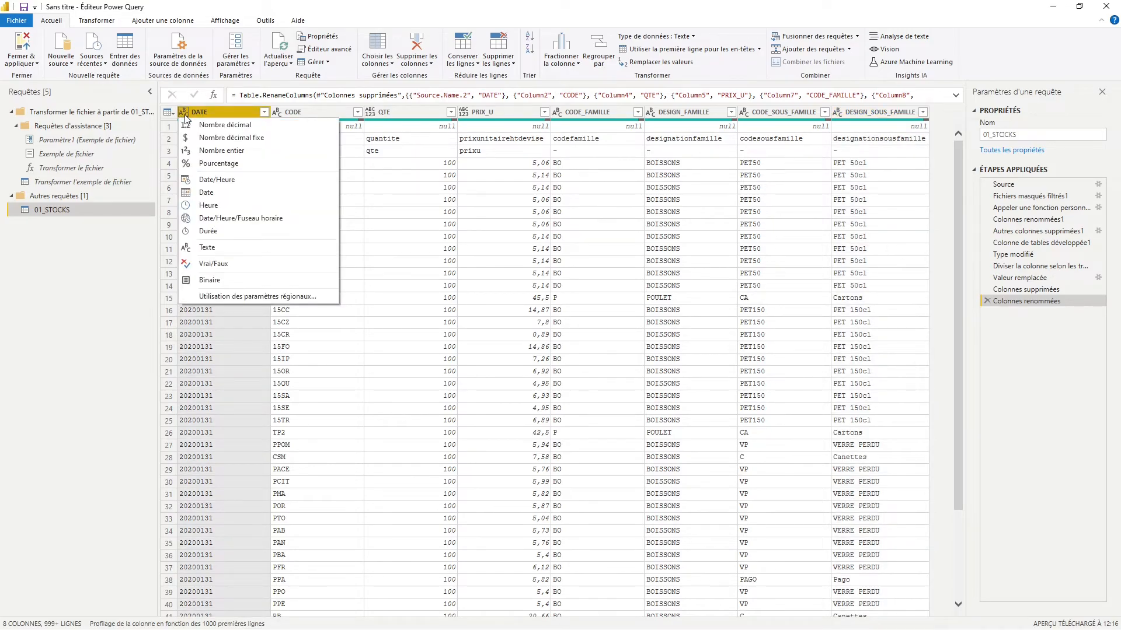
left_click(272, 194)
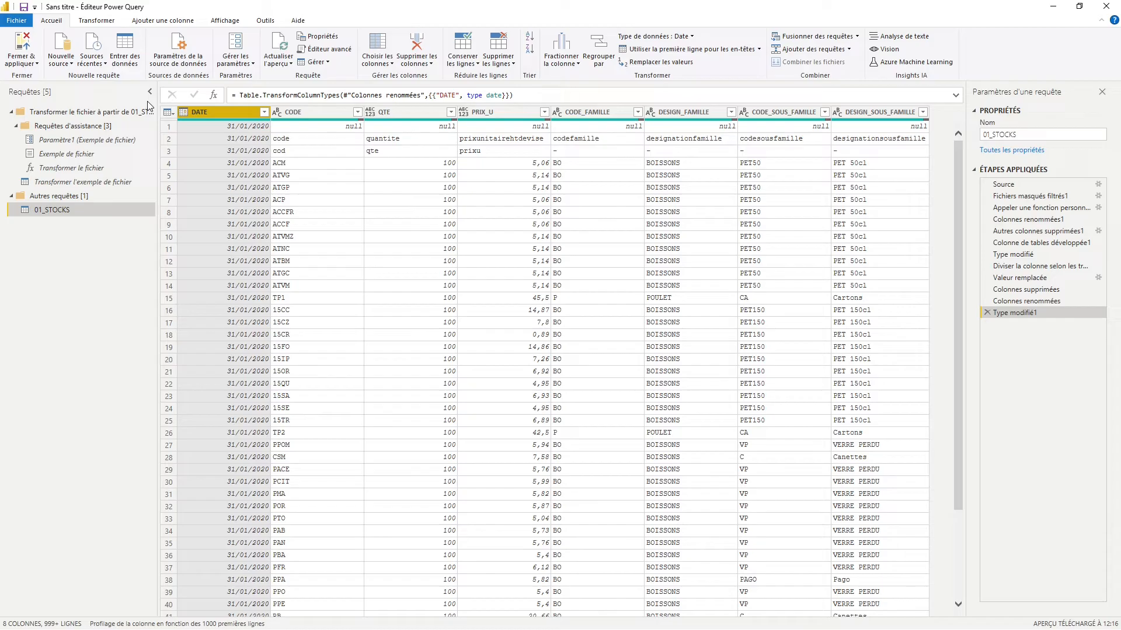
left_click(303, 111)
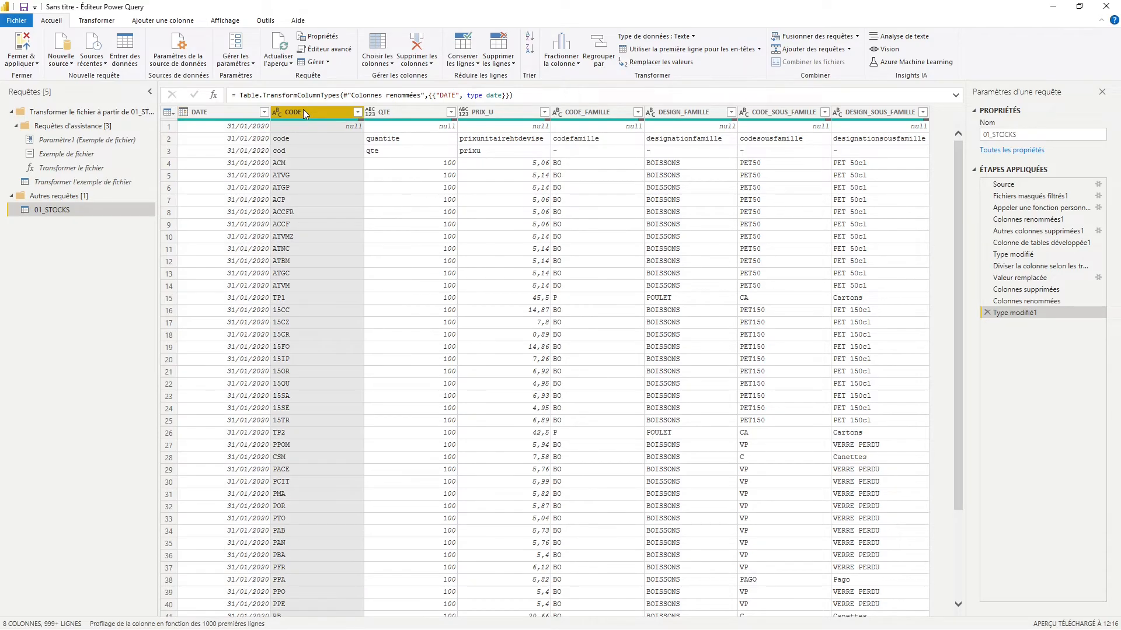
left_click(401, 110)
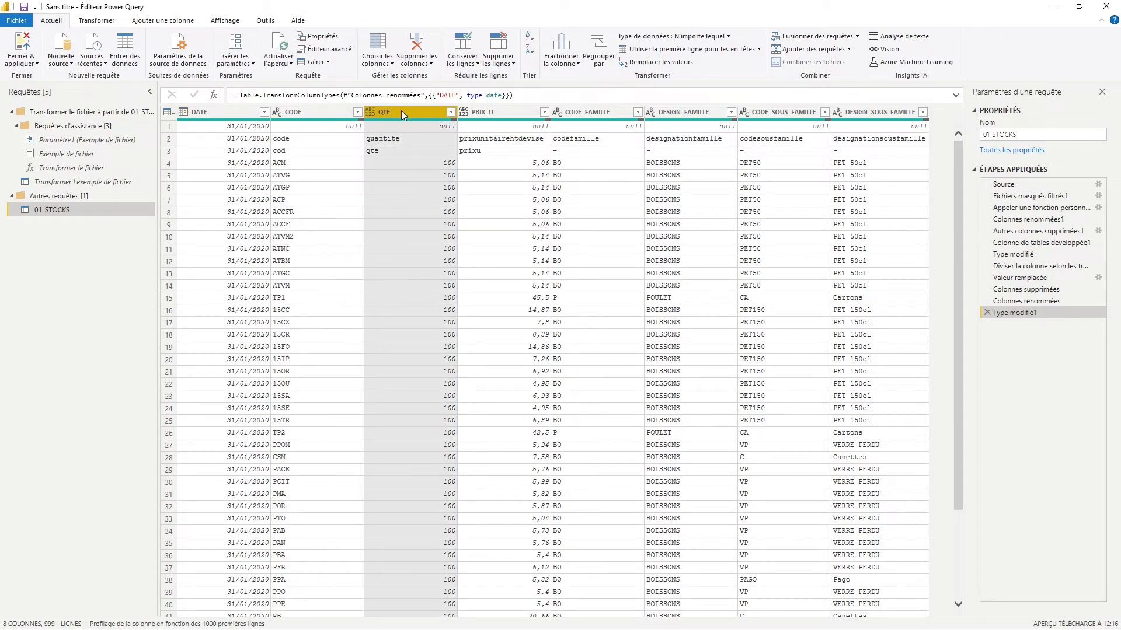
left_click(372, 112)
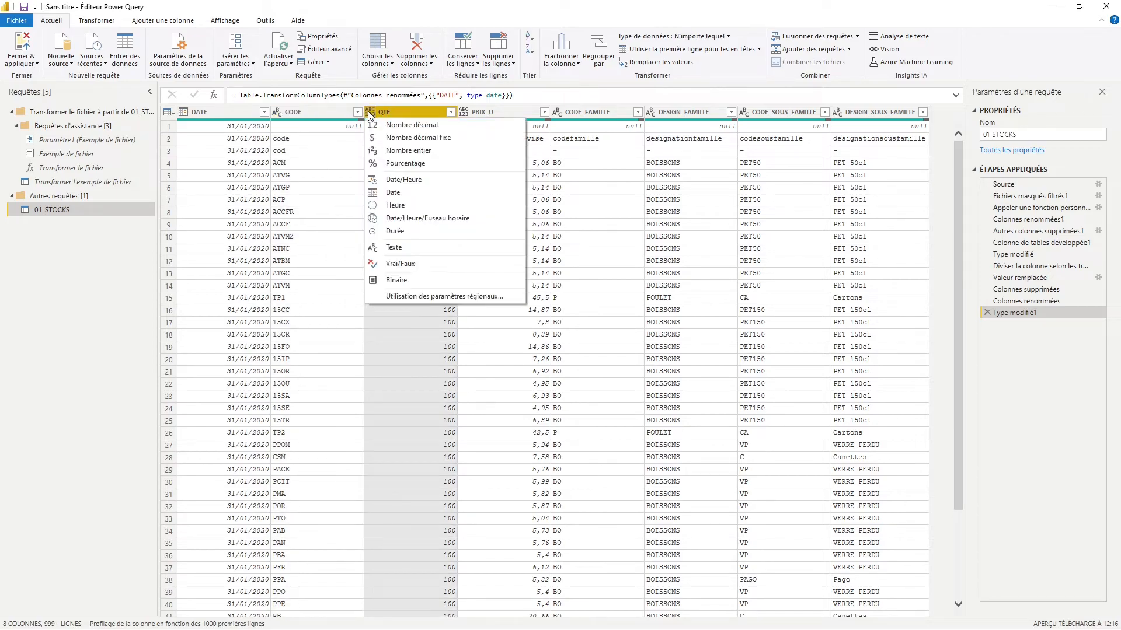
left_click(394, 126)
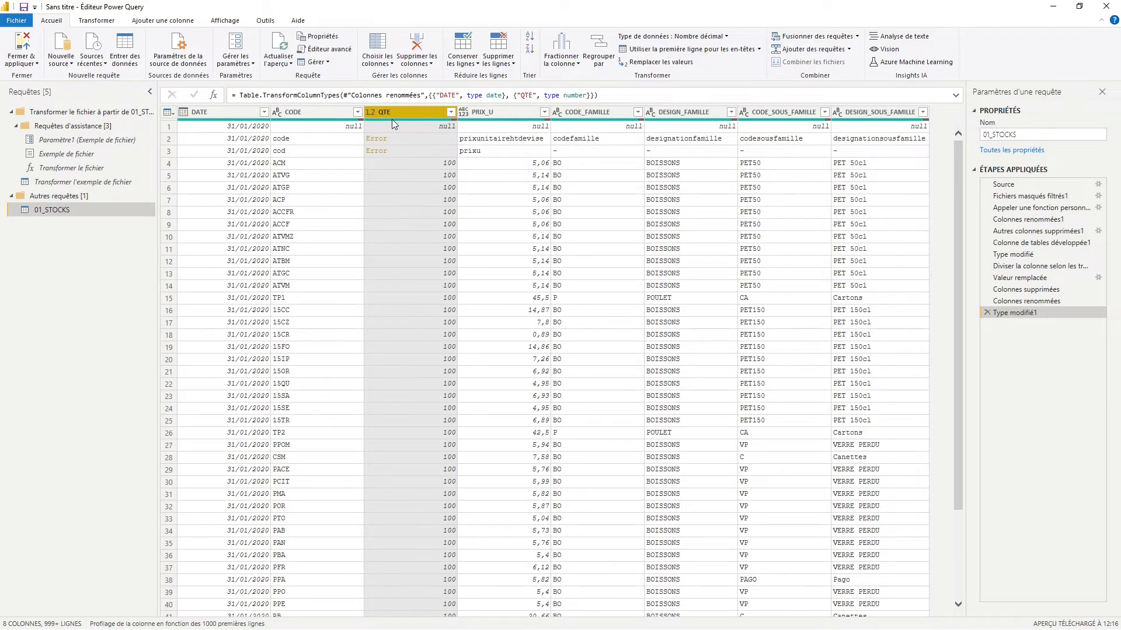
Keep only the rows with errors in the QTE column to inspect them, and delete that applied step
mouse_move(392, 120)
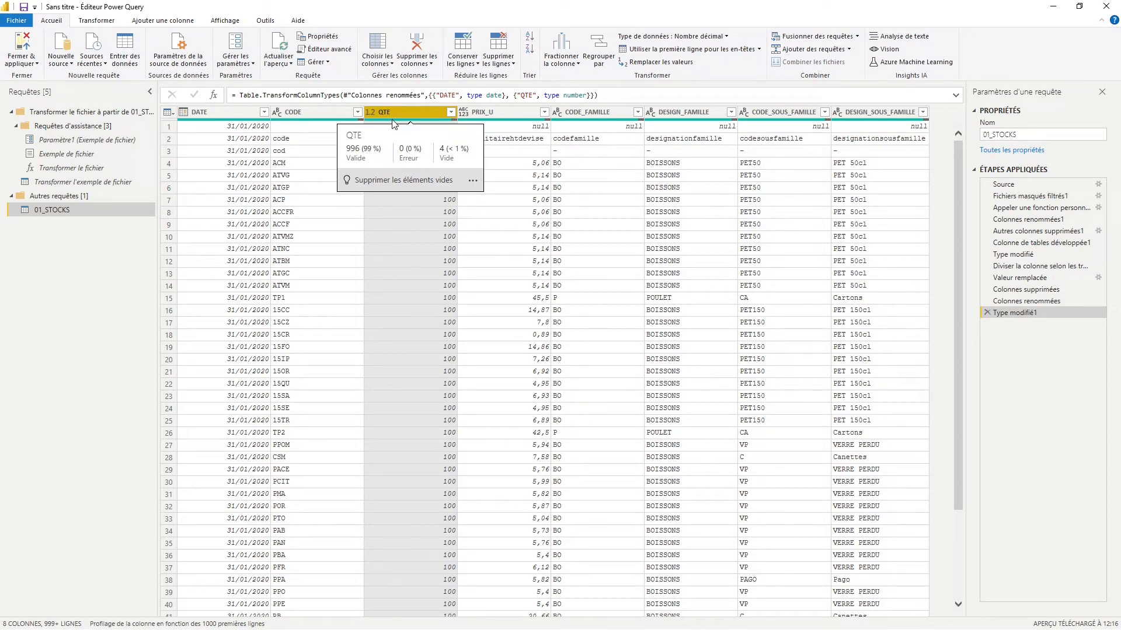
left_click(473, 181)
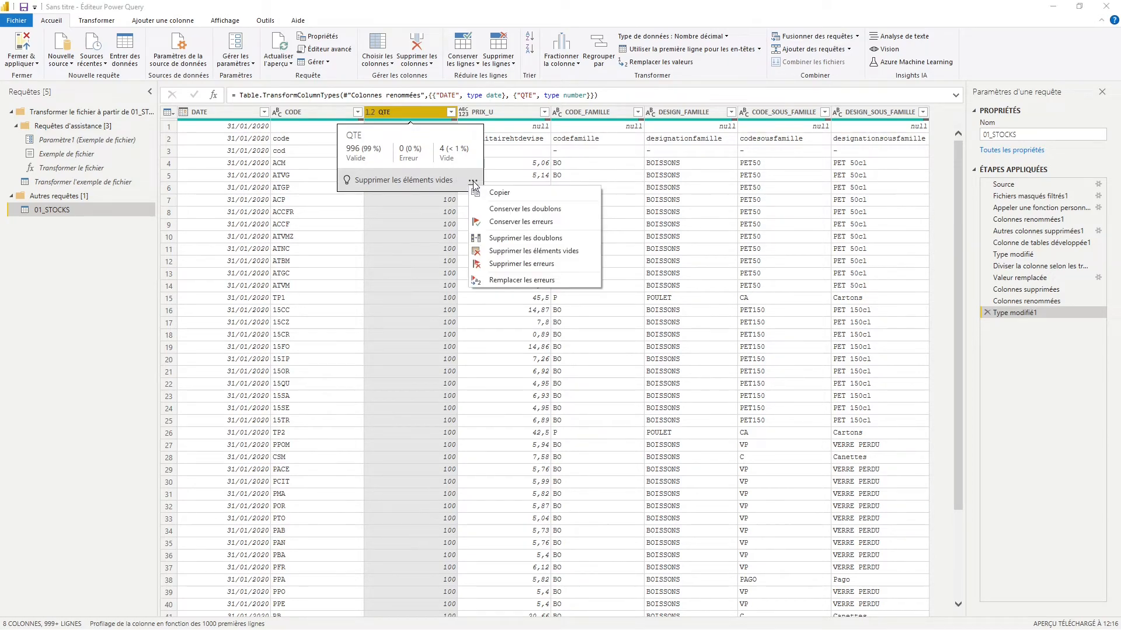
left_click(542, 223)
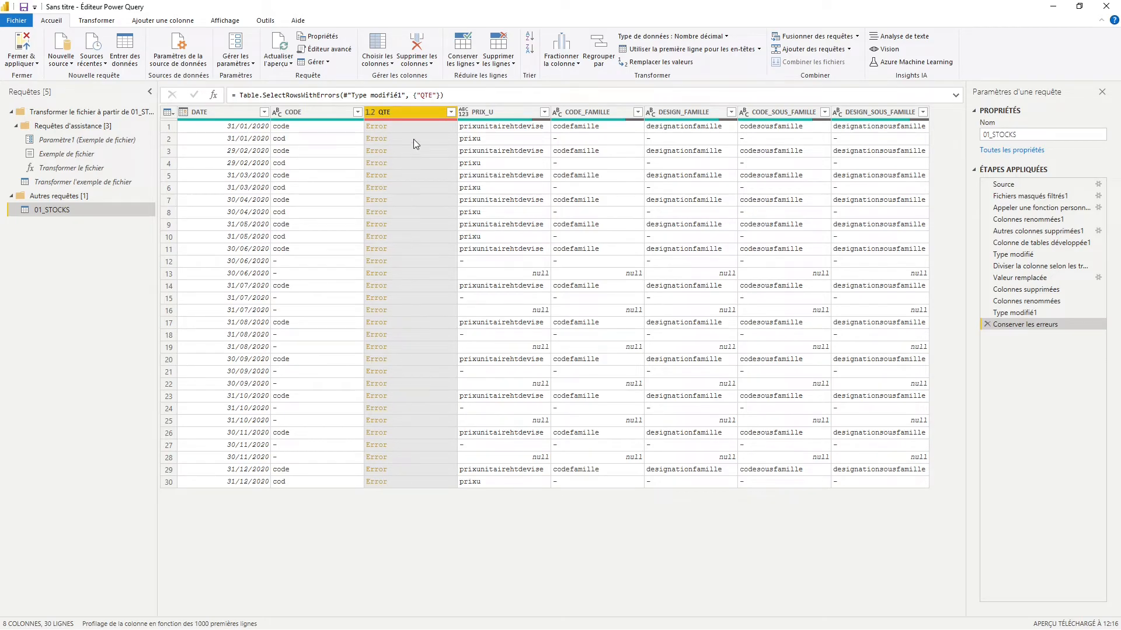
left_click(988, 325)
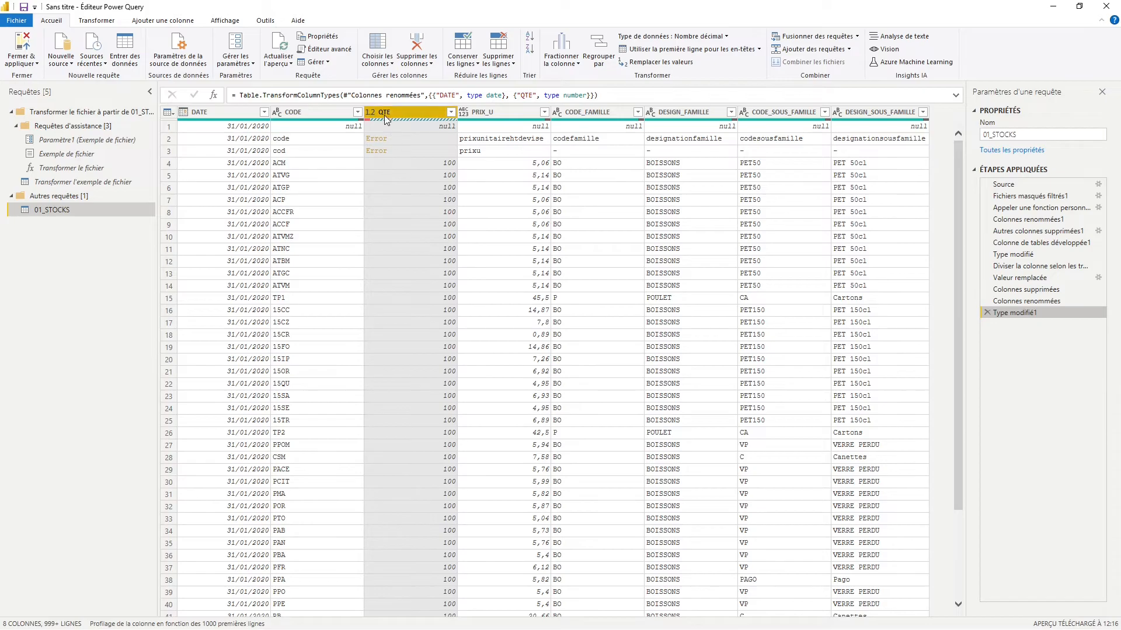
Remove the rows that have errors in the QTE column
mouse_move(368, 121)
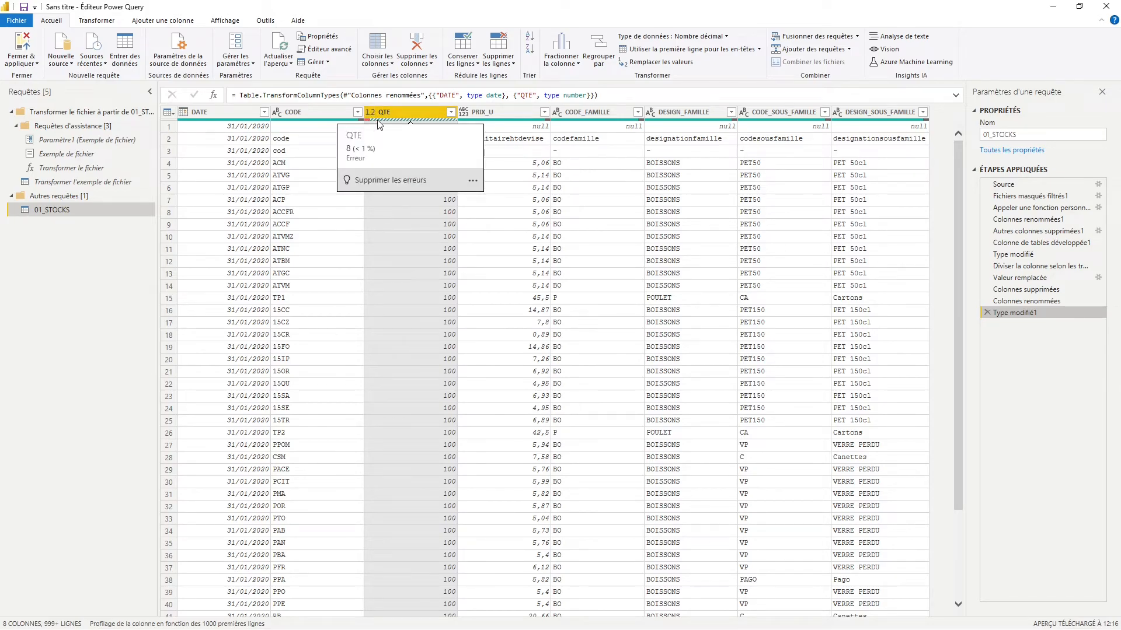
mouse_move(418, 122)
left_click(474, 181)
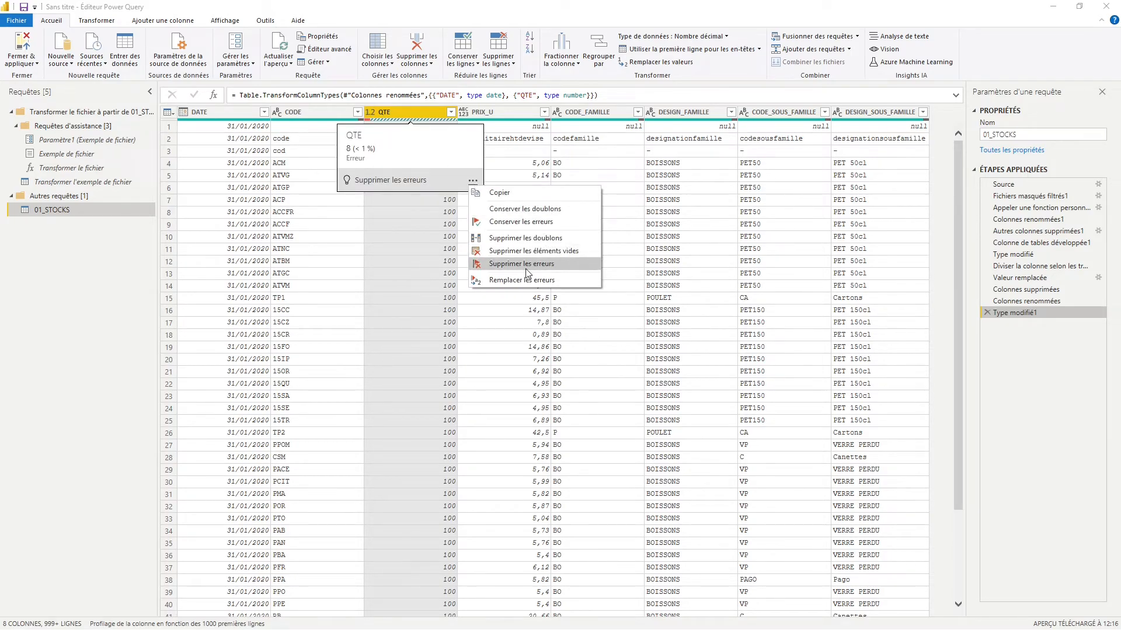
left_click(418, 116)
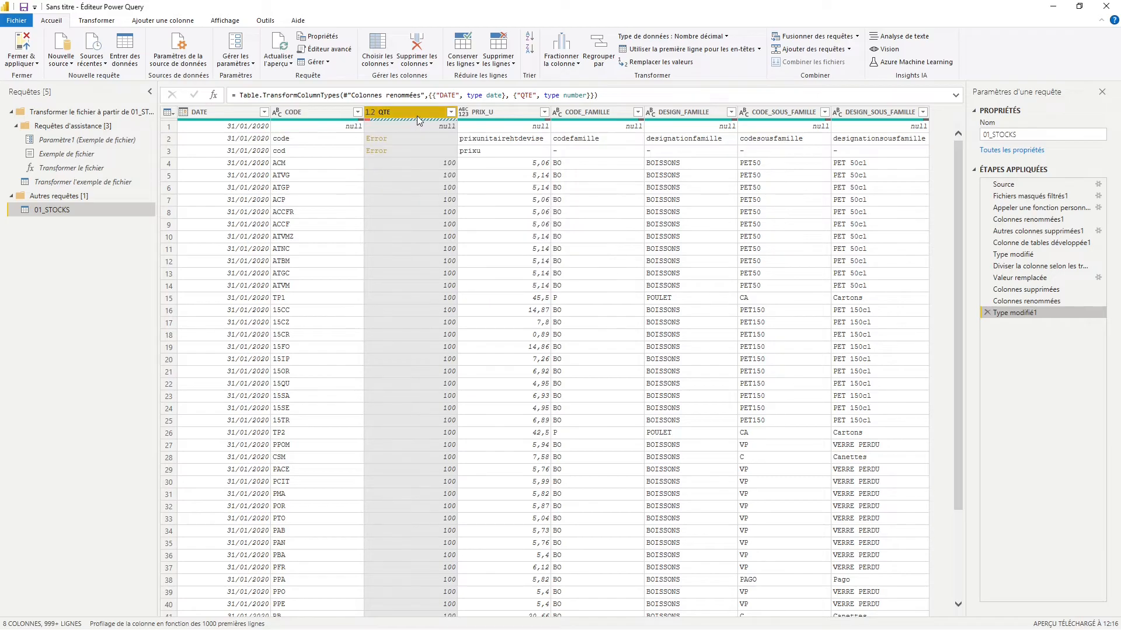
left_click(501, 64)
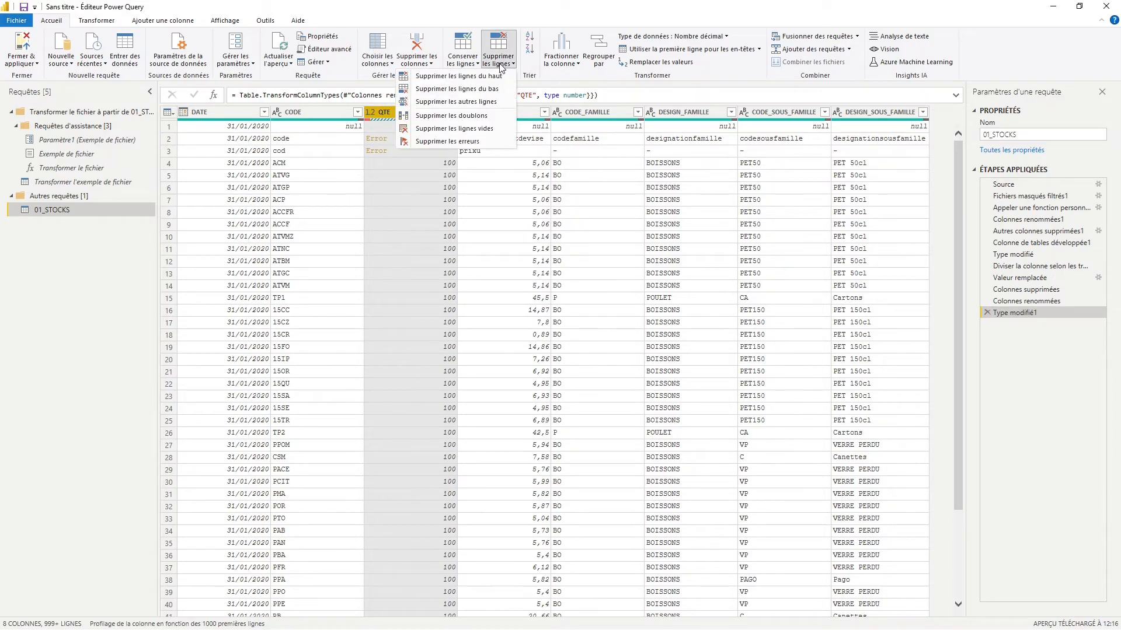
left_click(442, 143)
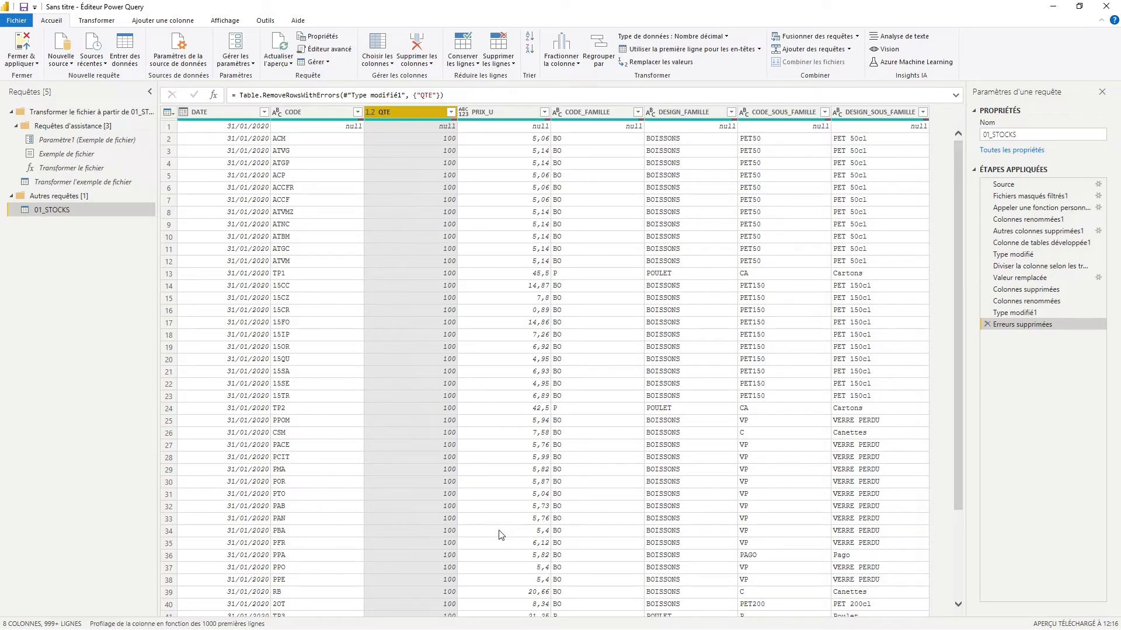
Set the data type of the PRIX_U column to decimal number
left_click(486, 110)
left_click(462, 112)
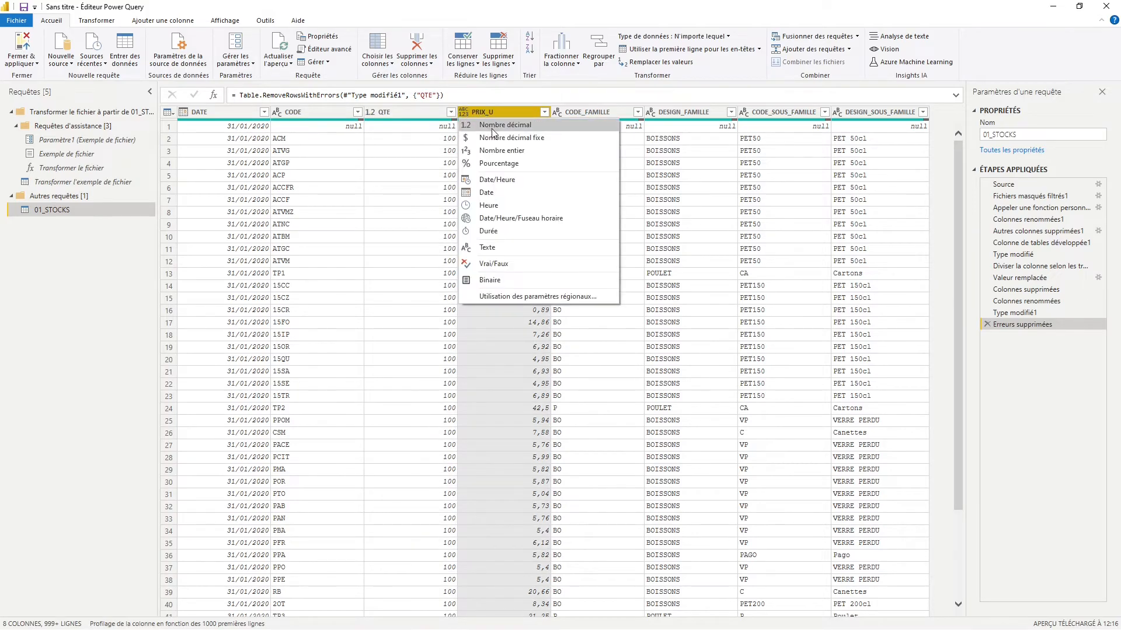
left_click(492, 123)
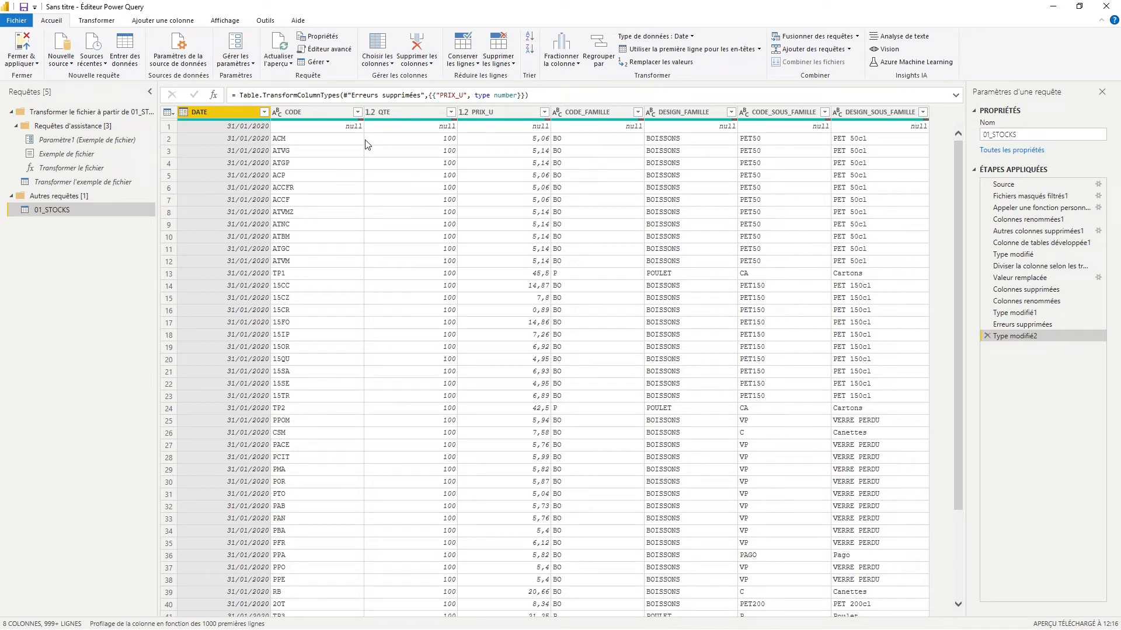
Keep only the rows whose CODE equals null to inspect them, and delete that applied step
left_click(357, 116)
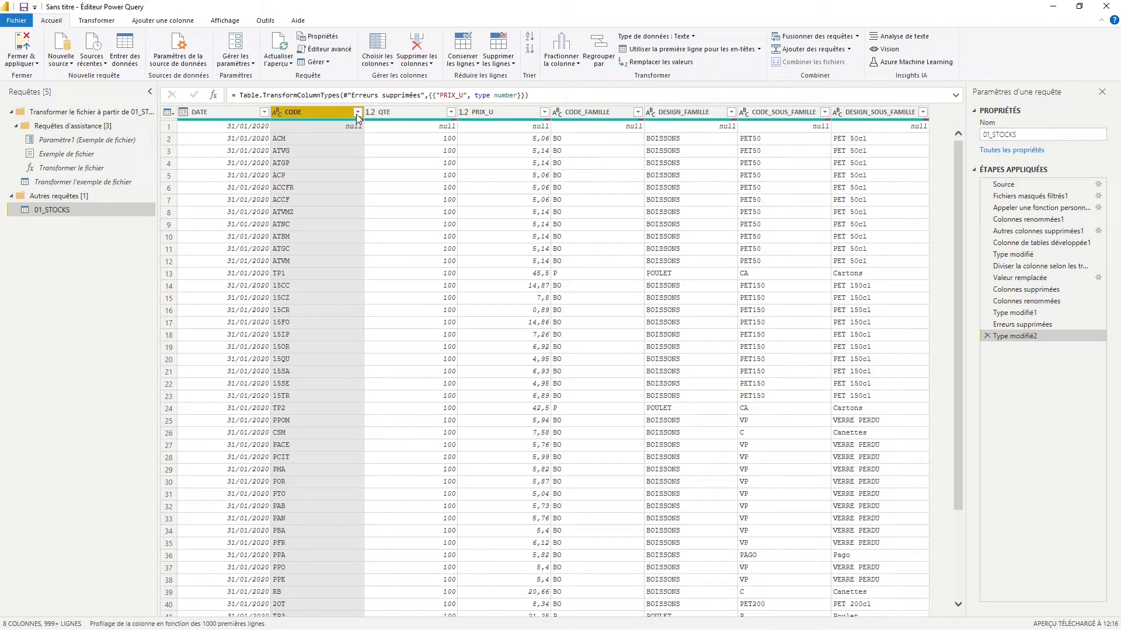
left_click(357, 114)
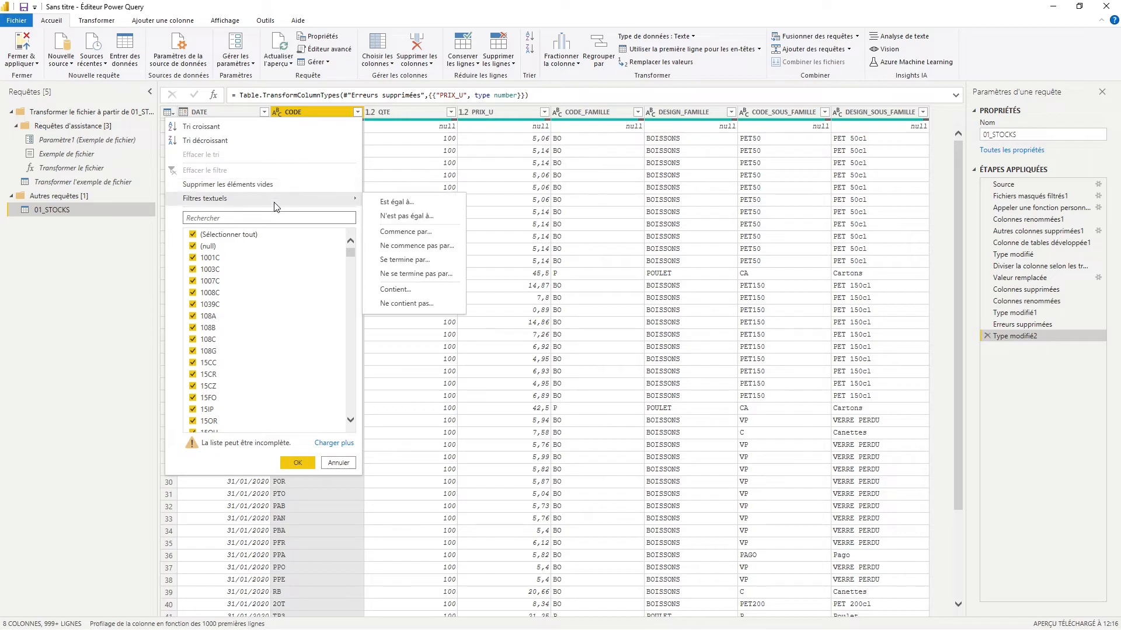
left_click(403, 201)
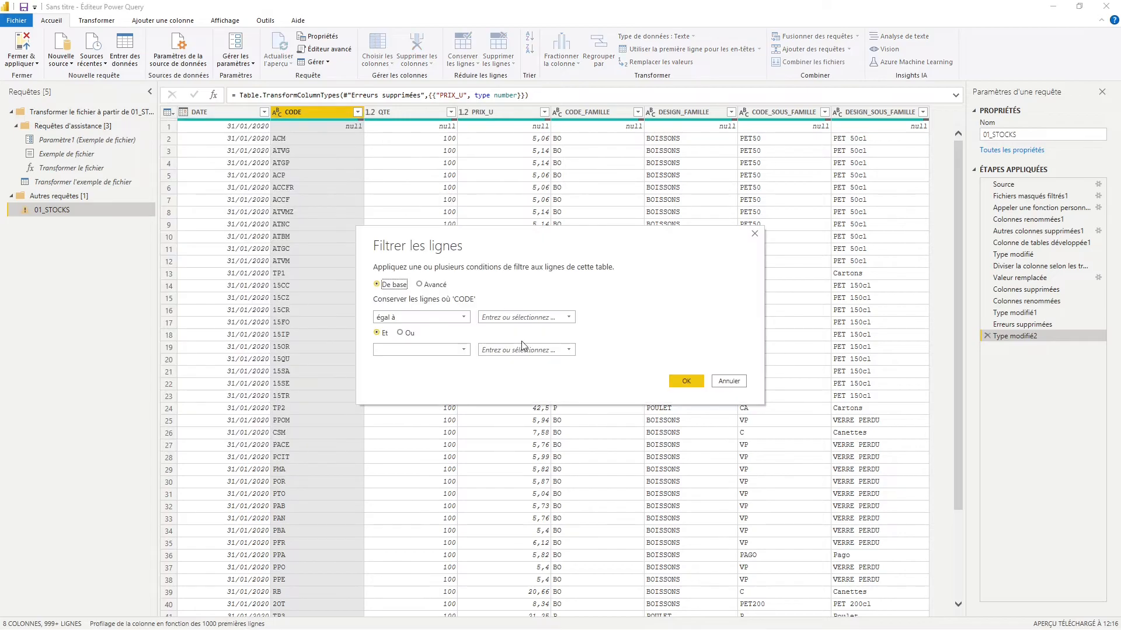
left_click(530, 320)
type("null")
left_click(686, 381)
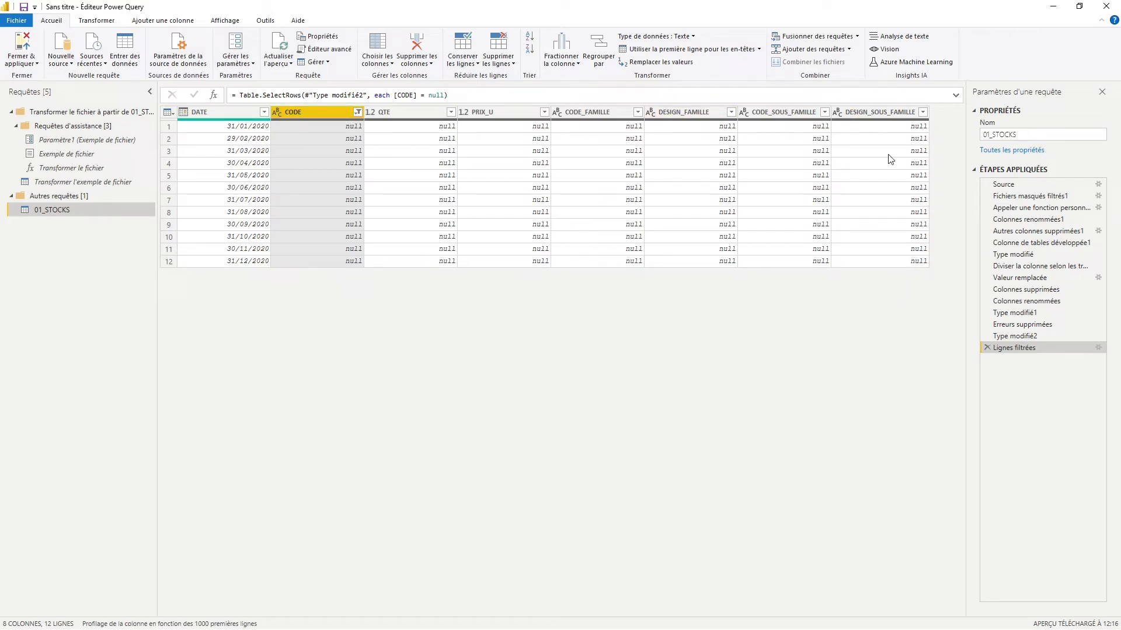
left_click(985, 349)
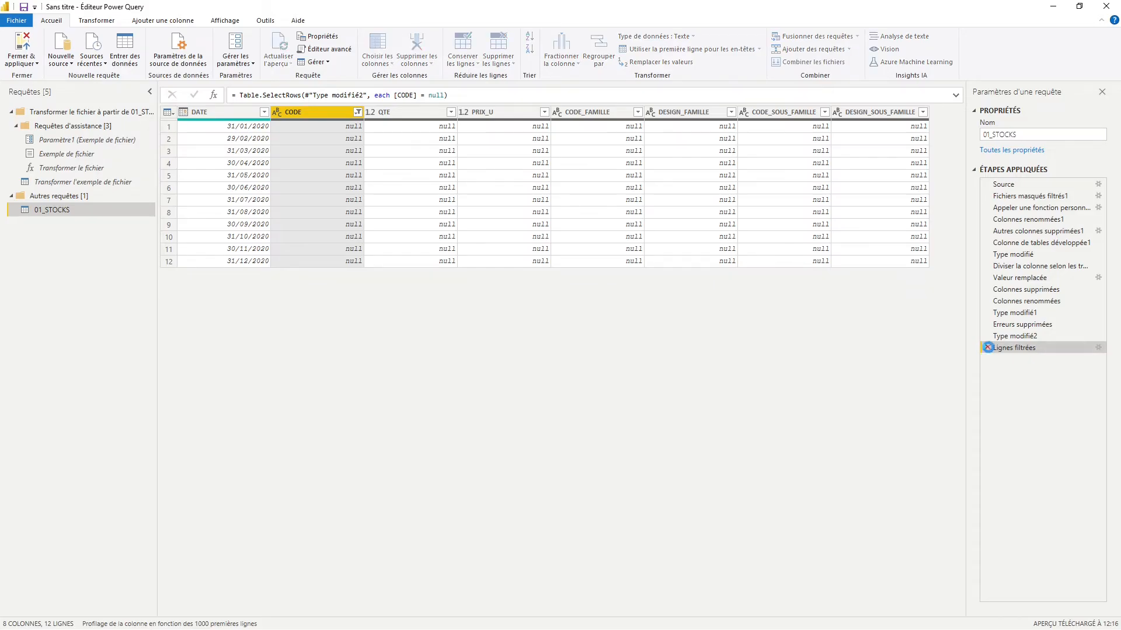
Filter the stock table to keep only the rows whose CODE does not equal null
left_click(358, 113)
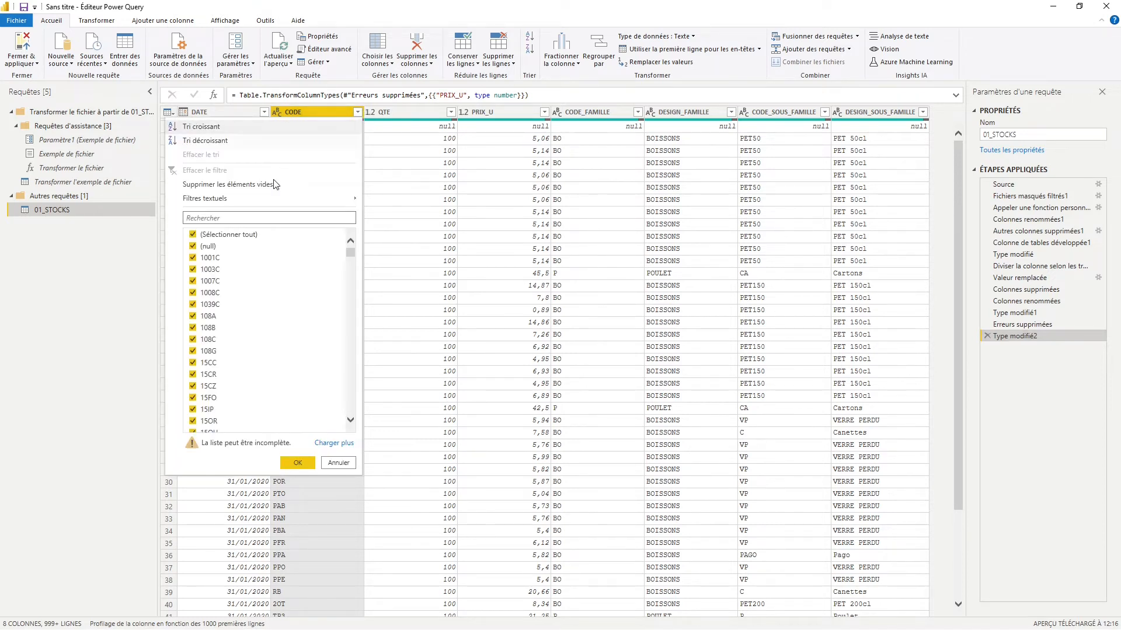
mouse_move(264, 203)
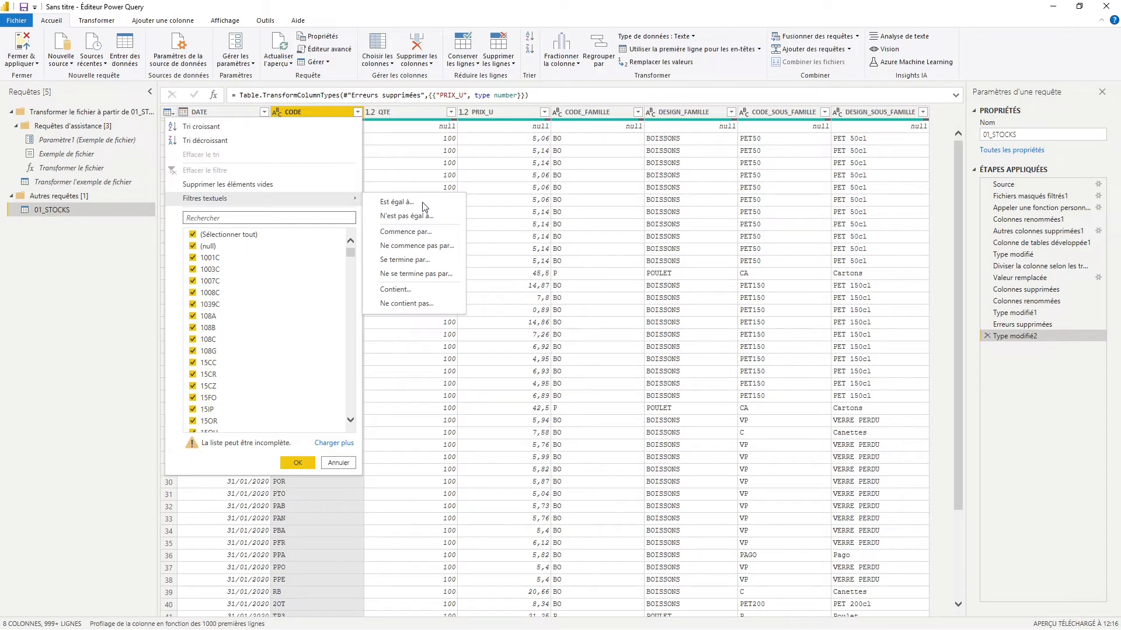
left_click(420, 222)
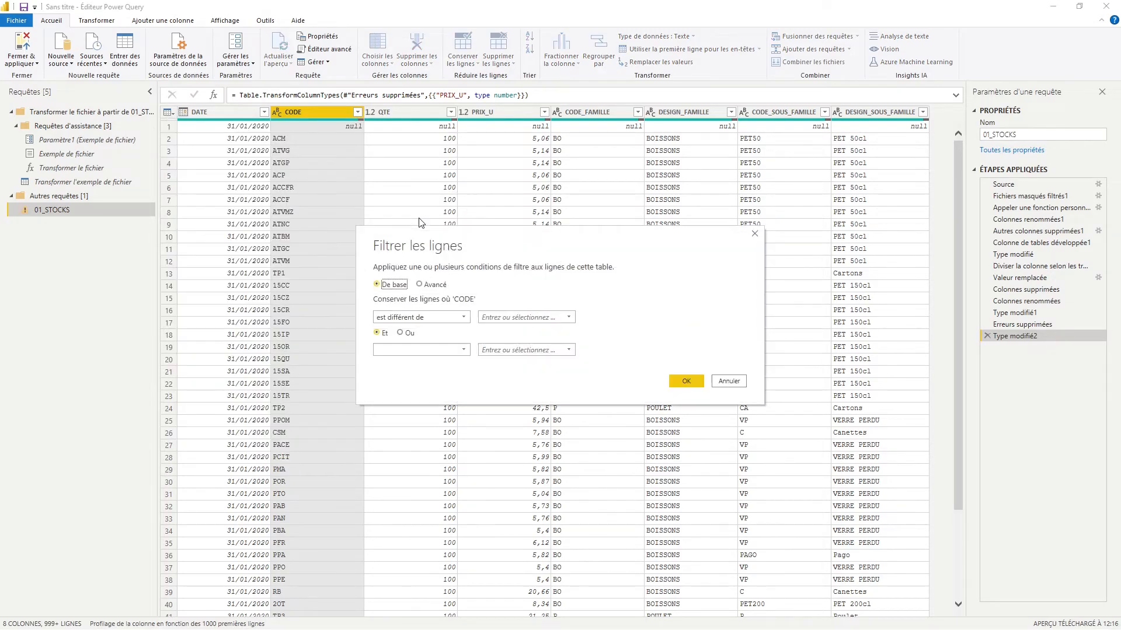
left_click(524, 318)
type("null")
key("Return")
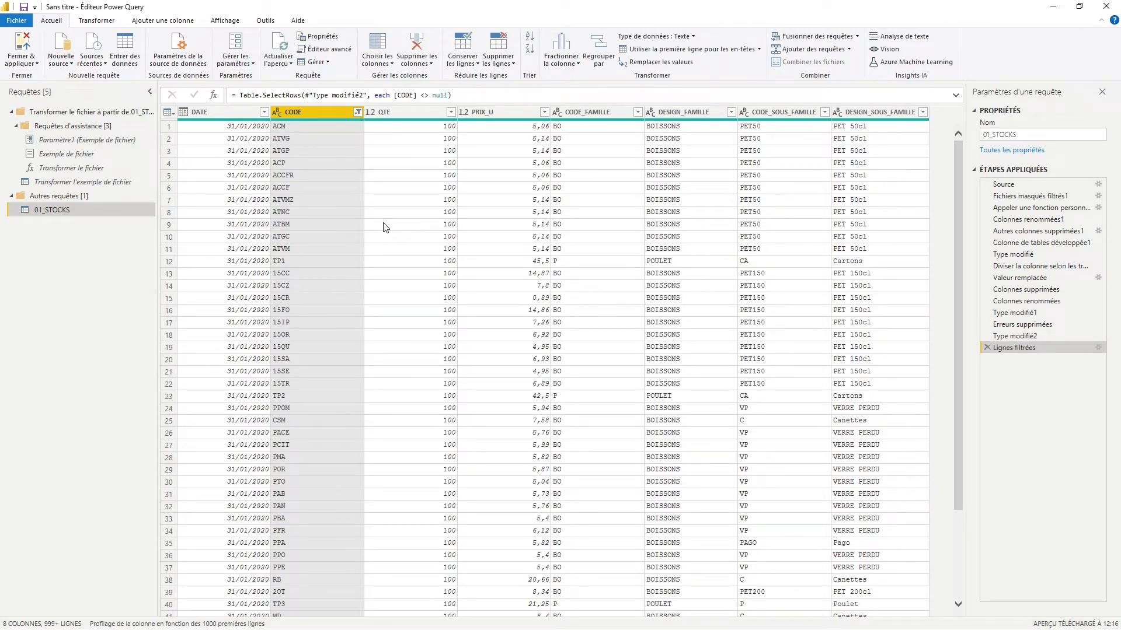
left_click(215, 113)
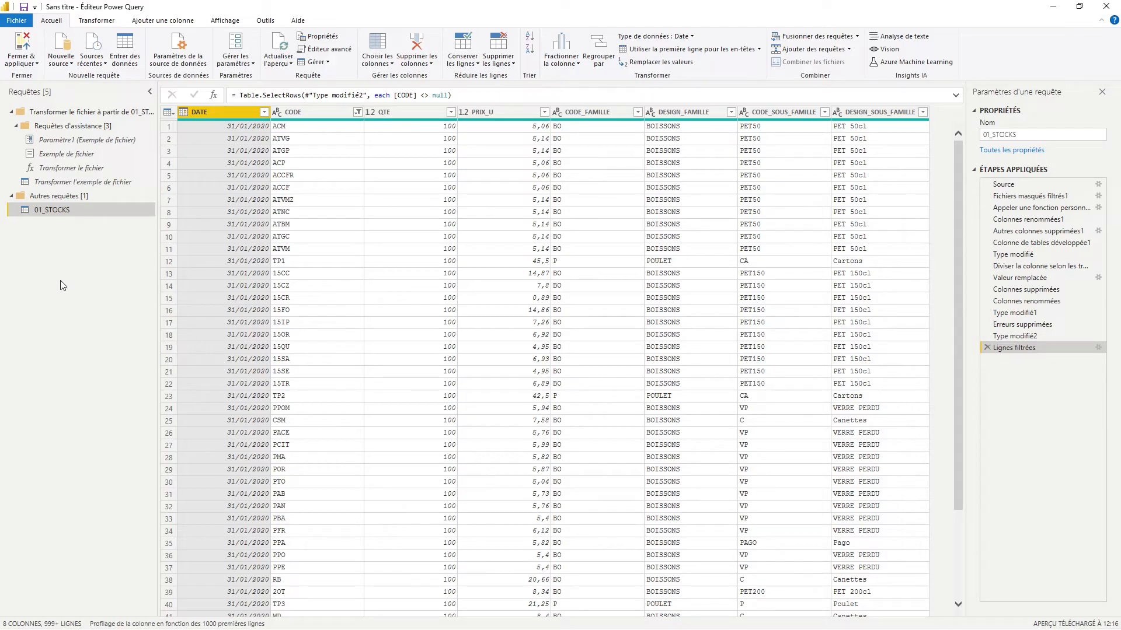
Import the code_designation Excel workbook from 01_INPUT_DATA\02_METADATA as a new query
left_click(62, 65)
left_click(48, 96)
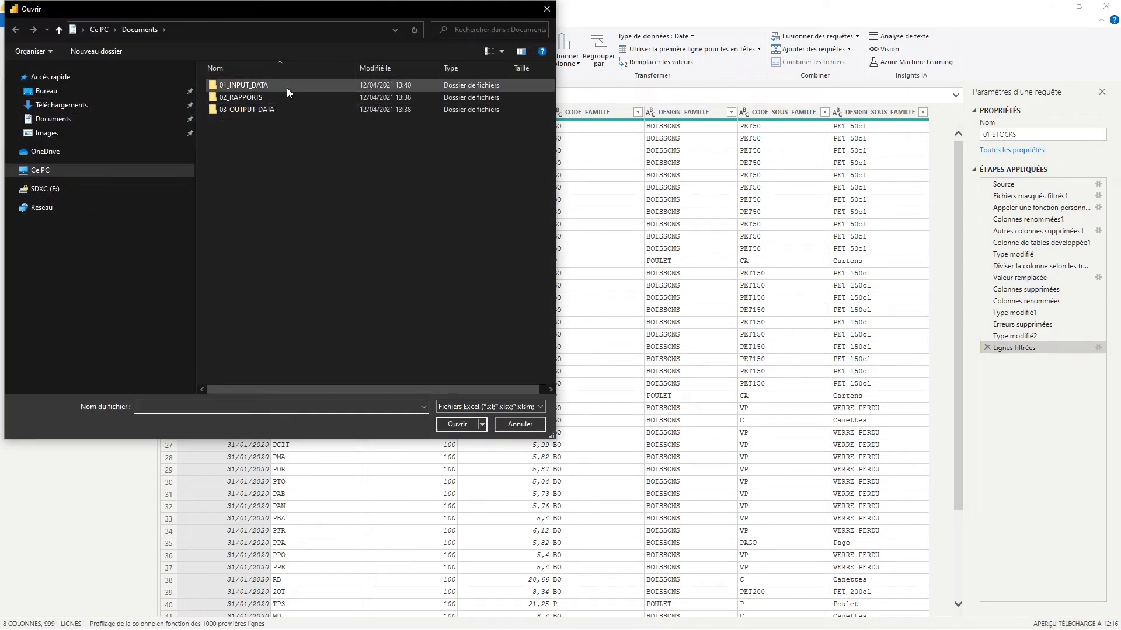
double_click(290, 86)
double_click(266, 97)
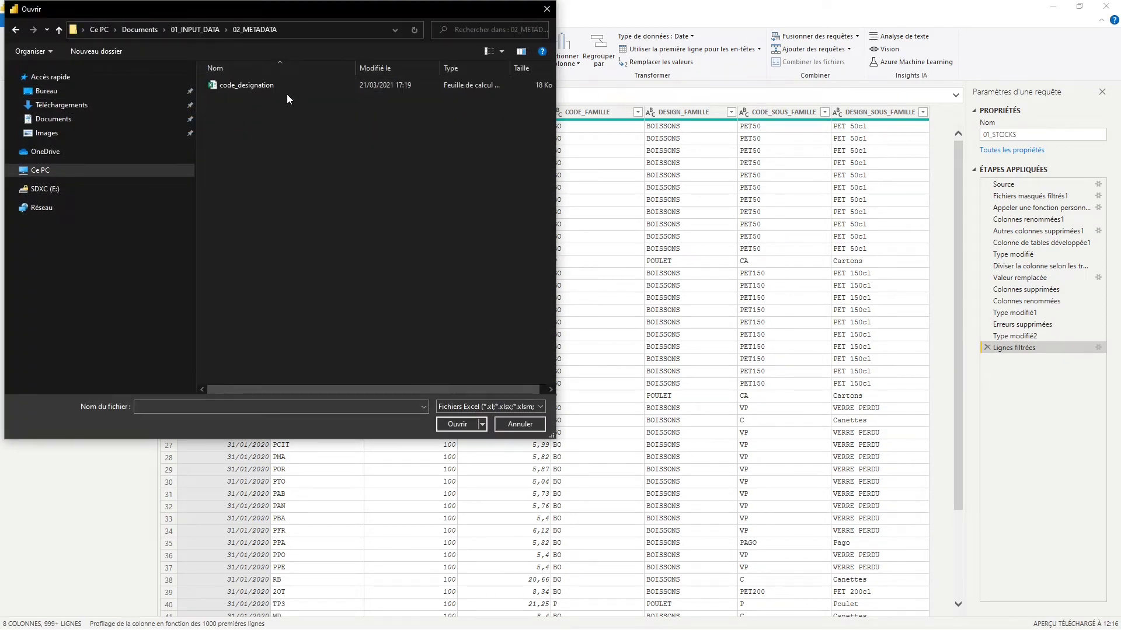
left_click(295, 90)
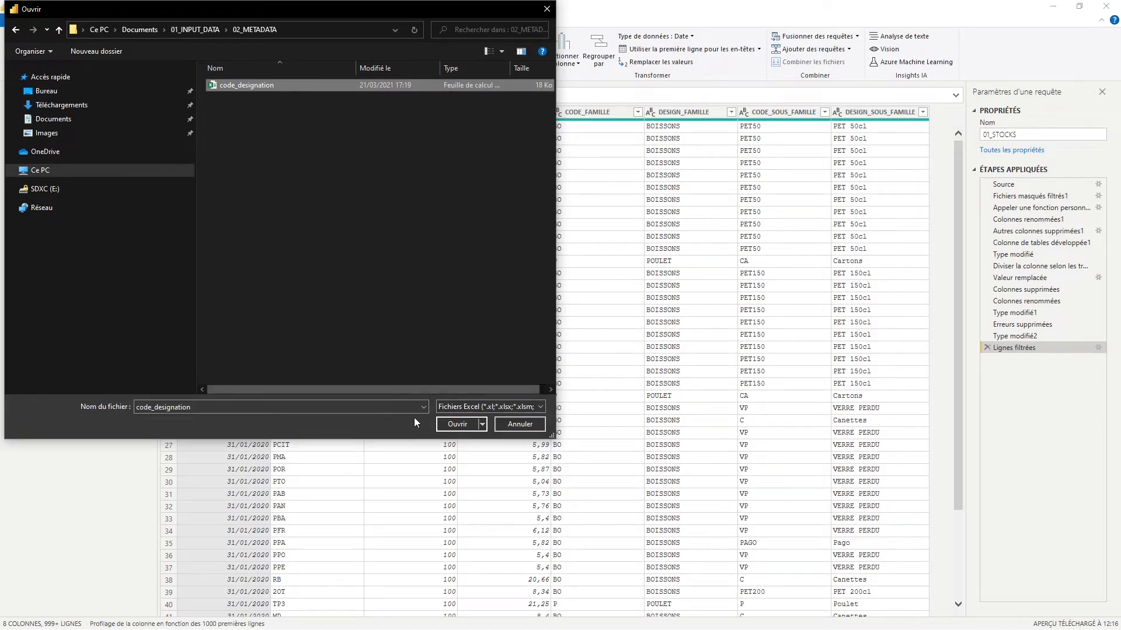
left_click(455, 423)
left_click(308, 89)
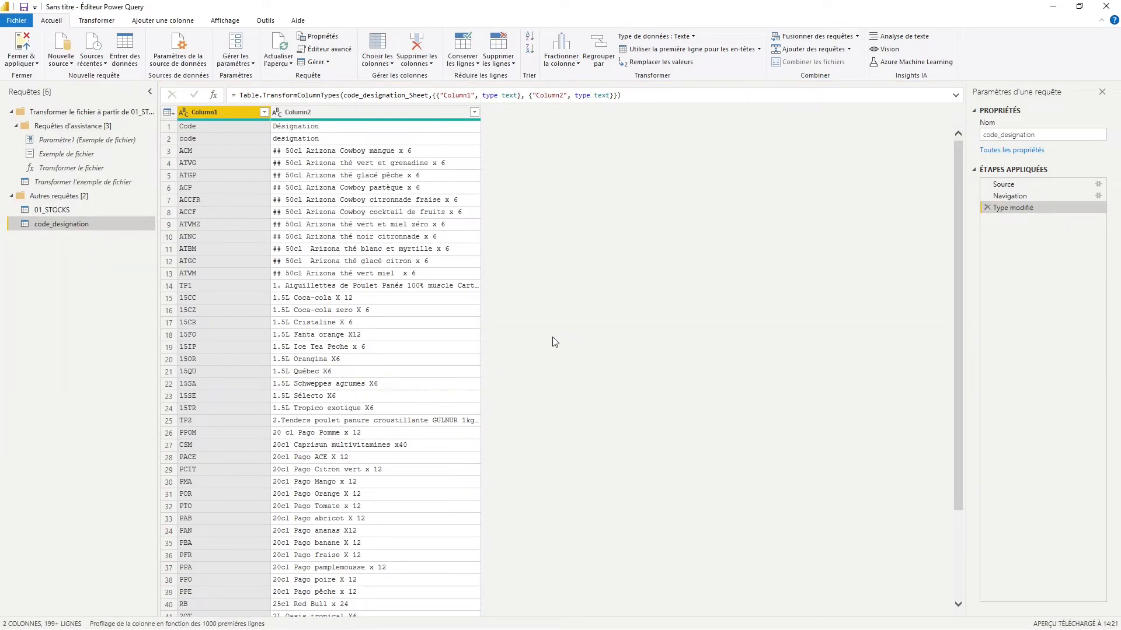
Rename the two columns of the code_designation query as CODE and DESIGNATION
left_click(82, 209)
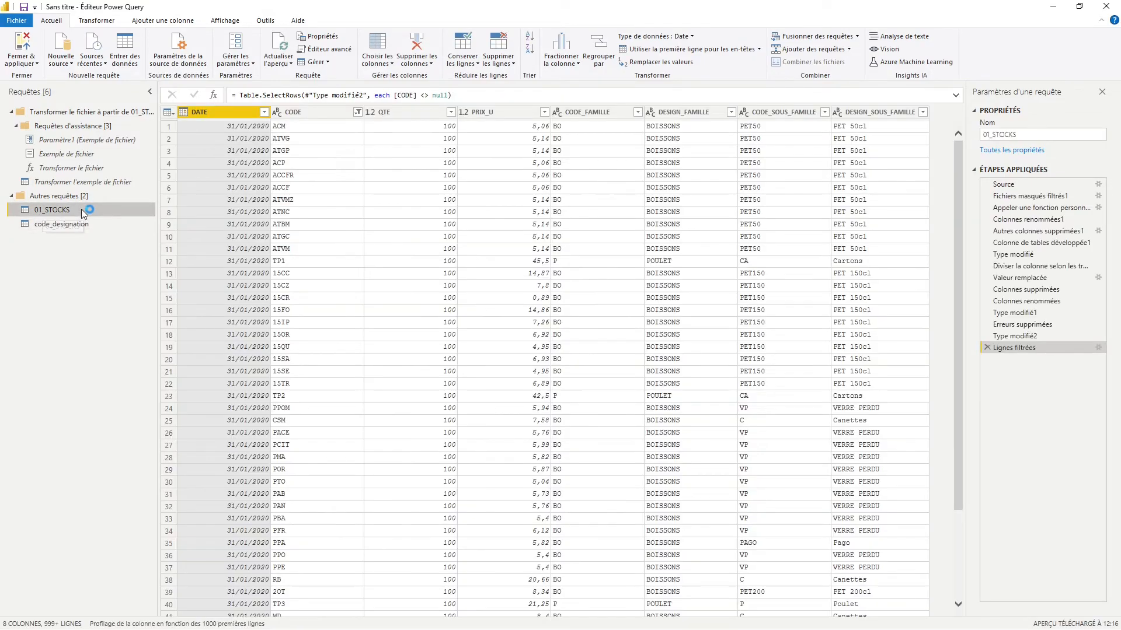
left_click(47, 224)
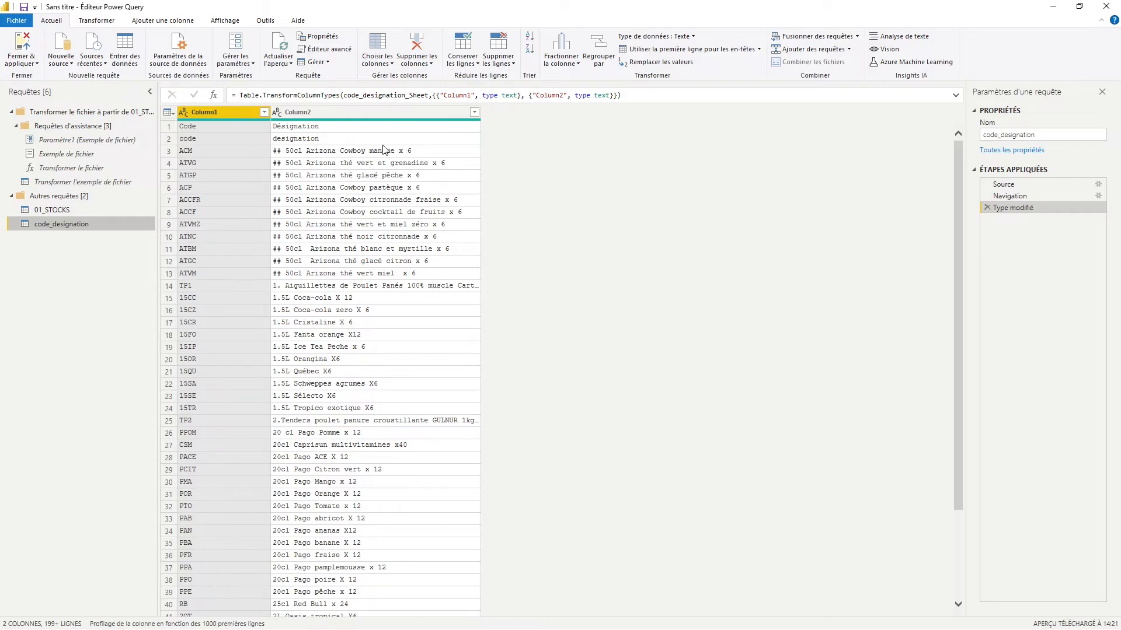
double_click(223, 112)
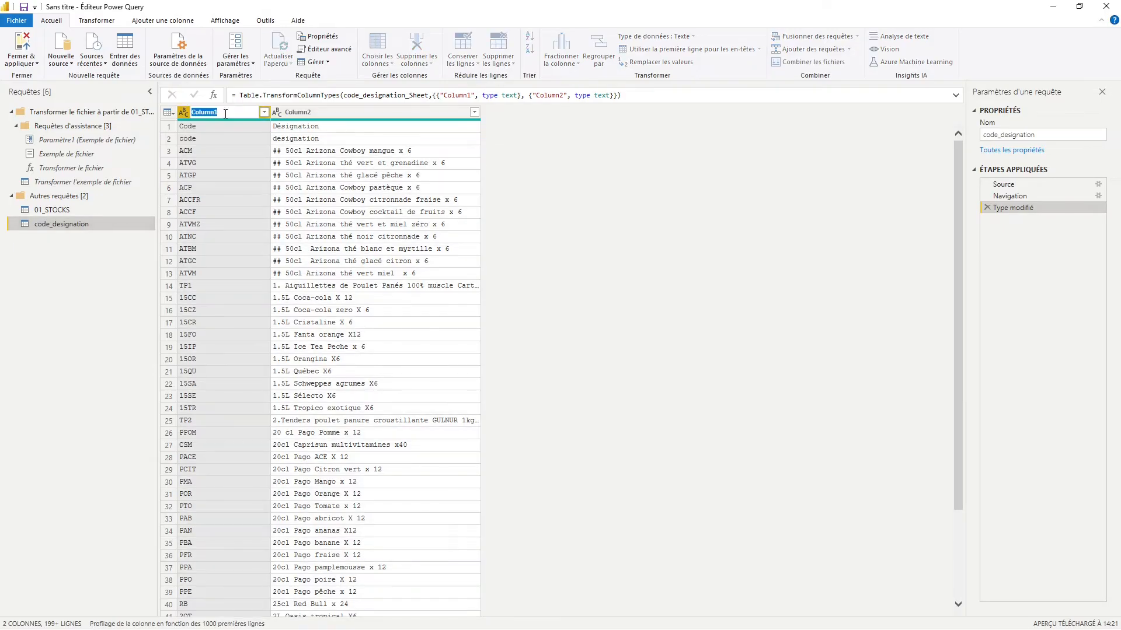
type("CODE")
key("Tab")
type("DESIGNATION")
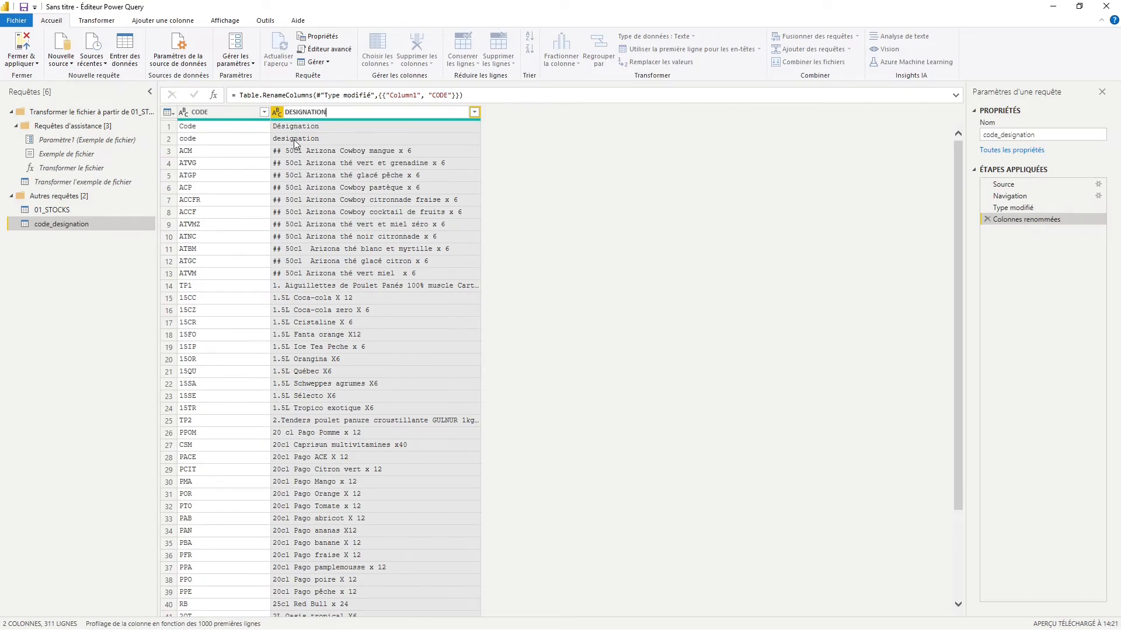
Filter the code_designation query to keep only the rows whose CODE does not equal "Code"
left_click(264, 112)
left_click(327, 218)
type("Code")
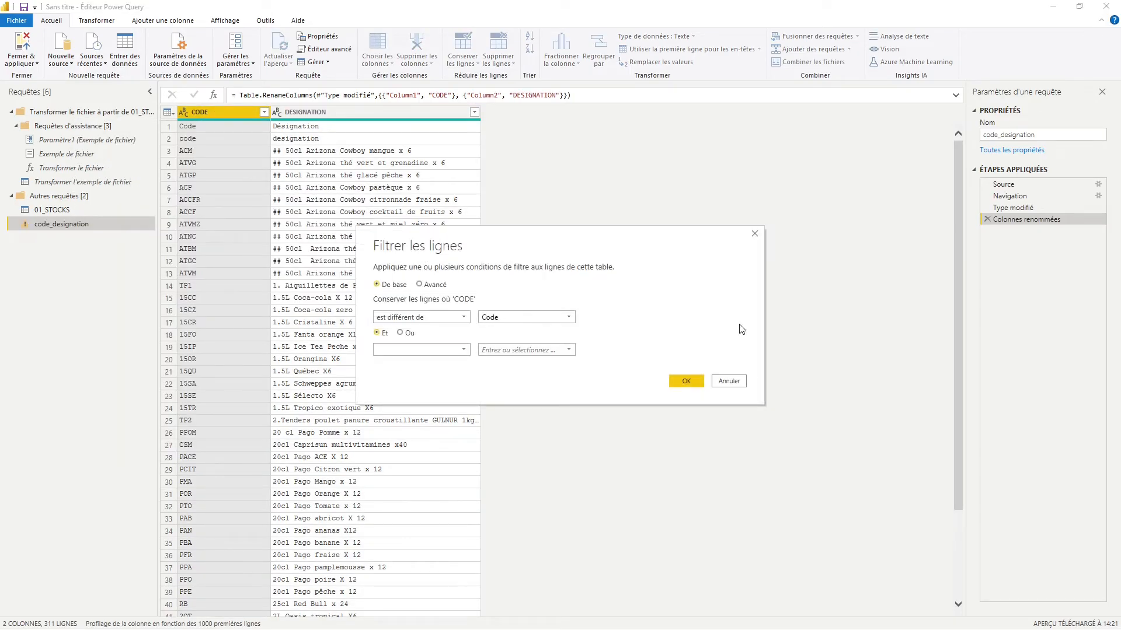
key("Return")
left_click(264, 112)
mouse_move(228, 200)
left_click(327, 217)
left_click(728, 382)
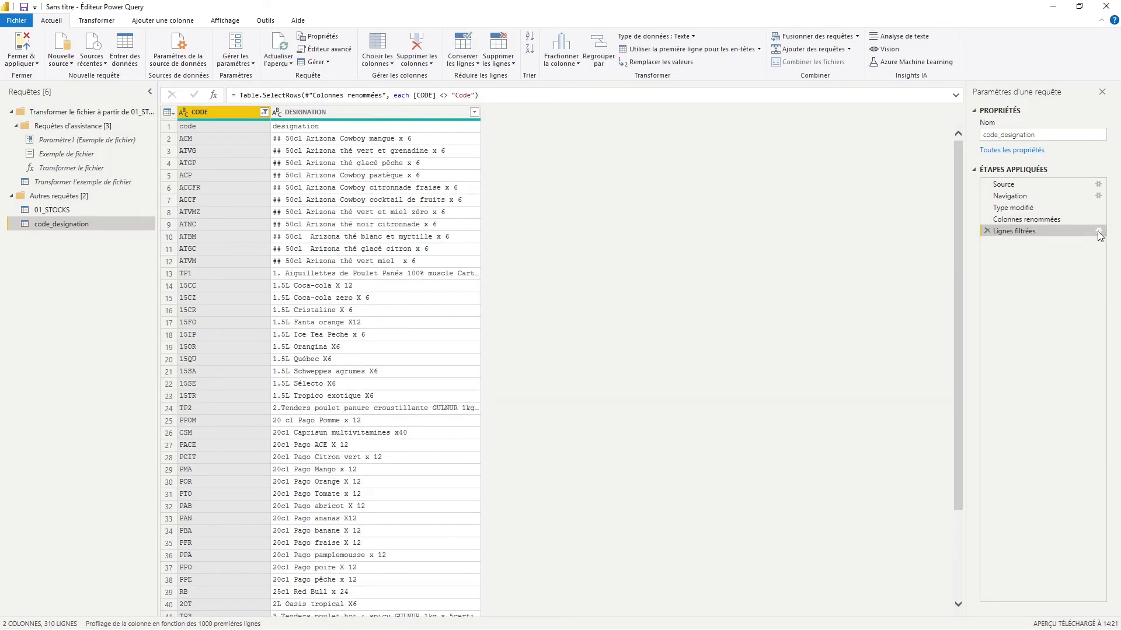
Add a second condition to the CODE row filter, joined with Or, excluding values equal to "code"
left_click(1098, 231)
left_click(400, 333)
left_click(464, 349)
left_click(421, 384)
left_click(515, 350)
type("code")
left_click(686, 381)
Change the operator joining the two CODE filter conditions to And
left_click(1097, 231)
left_click(370, 333)
left_click(686, 382)
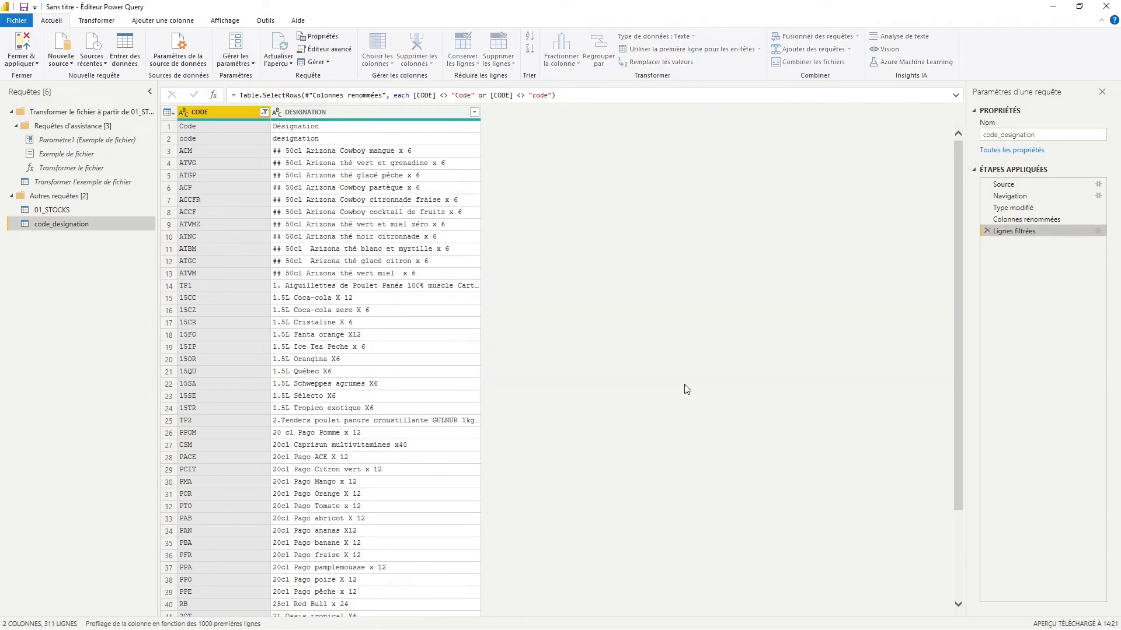
Replace the "## " prefix with nothing in the DESIGNATION column of the code_designation query
left_click(350, 112)
right_click(335, 111)
left_click(330, 131)
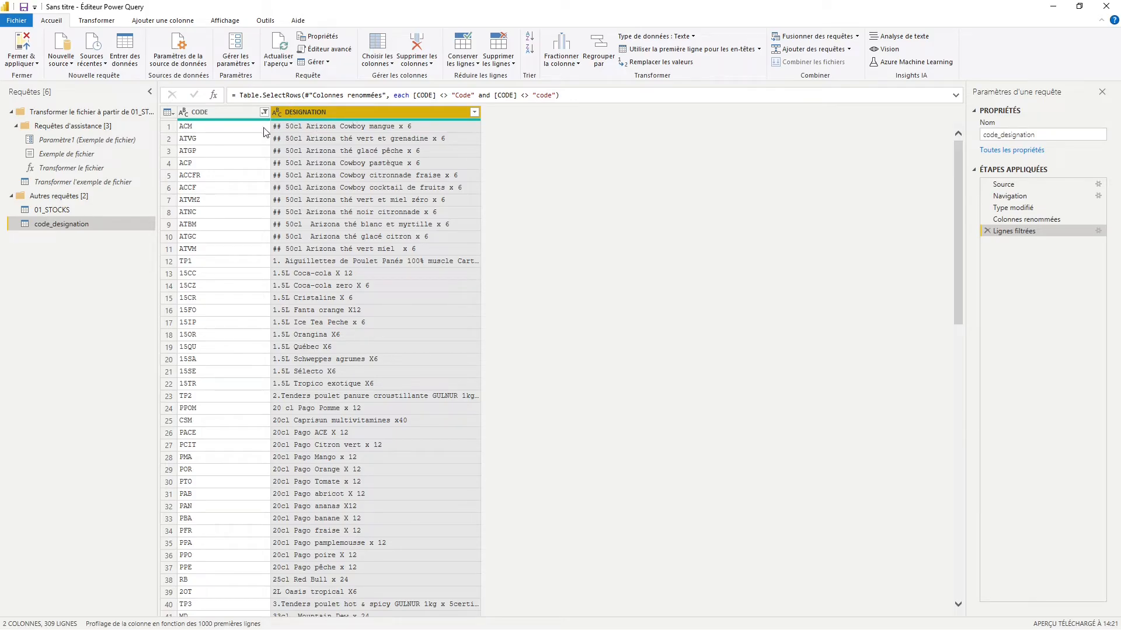
right_click(359, 112)
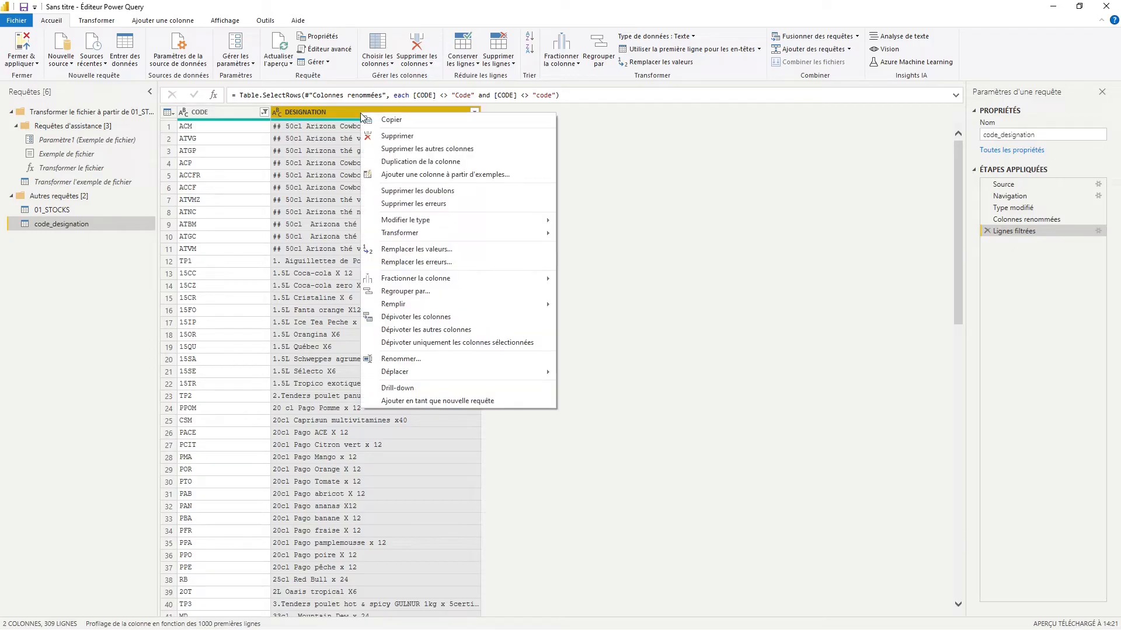
left_click(448, 250)
type("##")
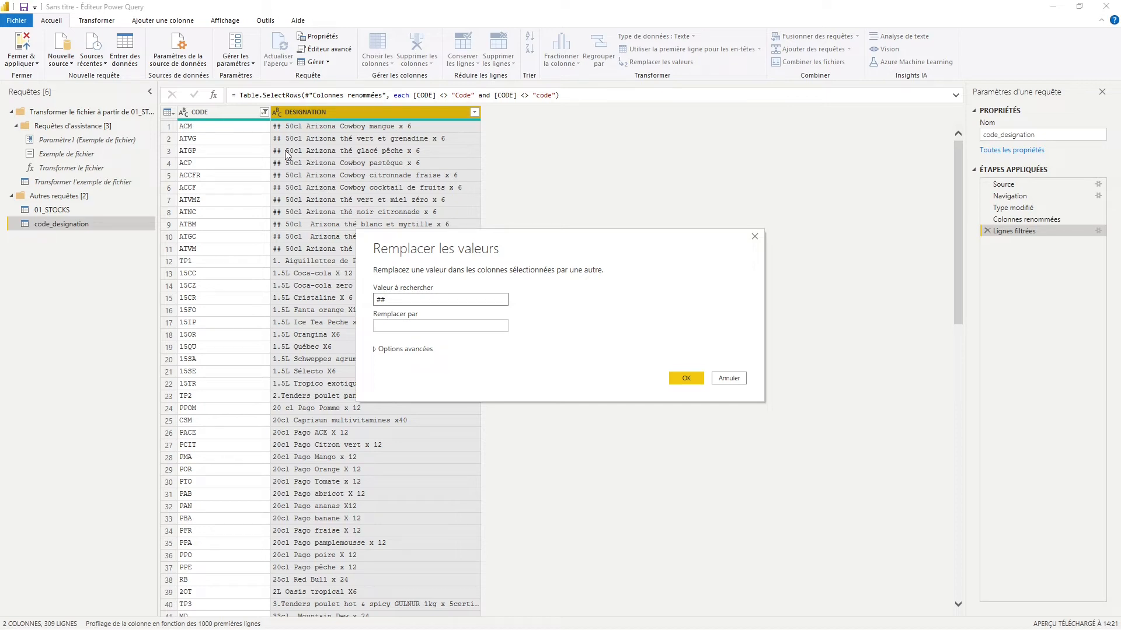
left_click(403, 322)
left_click(686, 378)
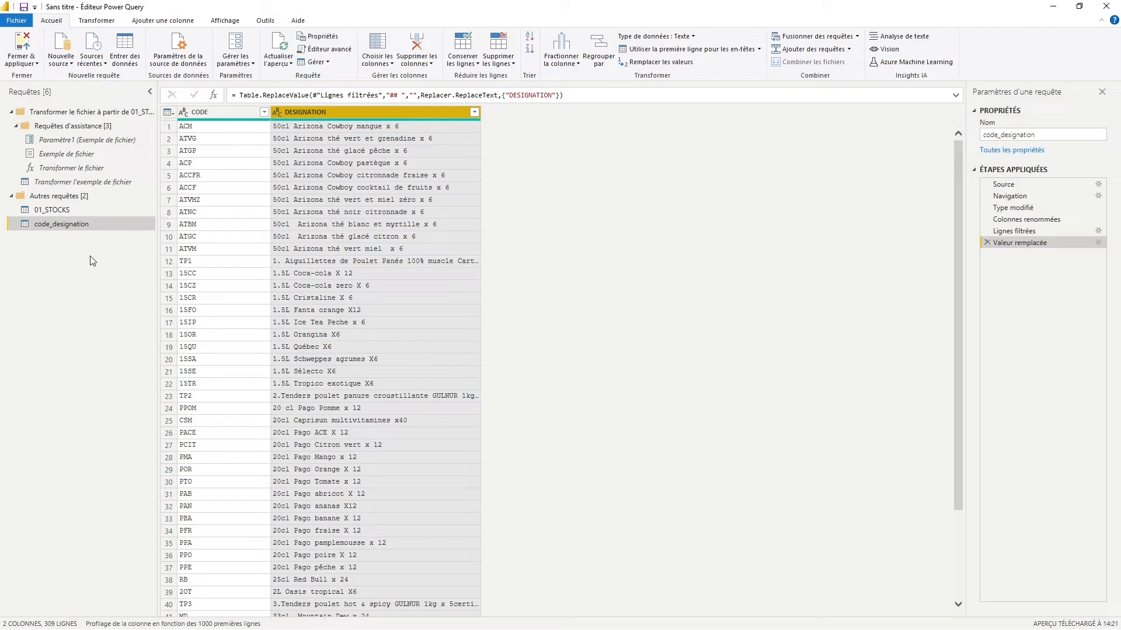
Compare the CODE columns of the 01_STOCKS and code_designation queries as the shared key
left_click(75, 209)
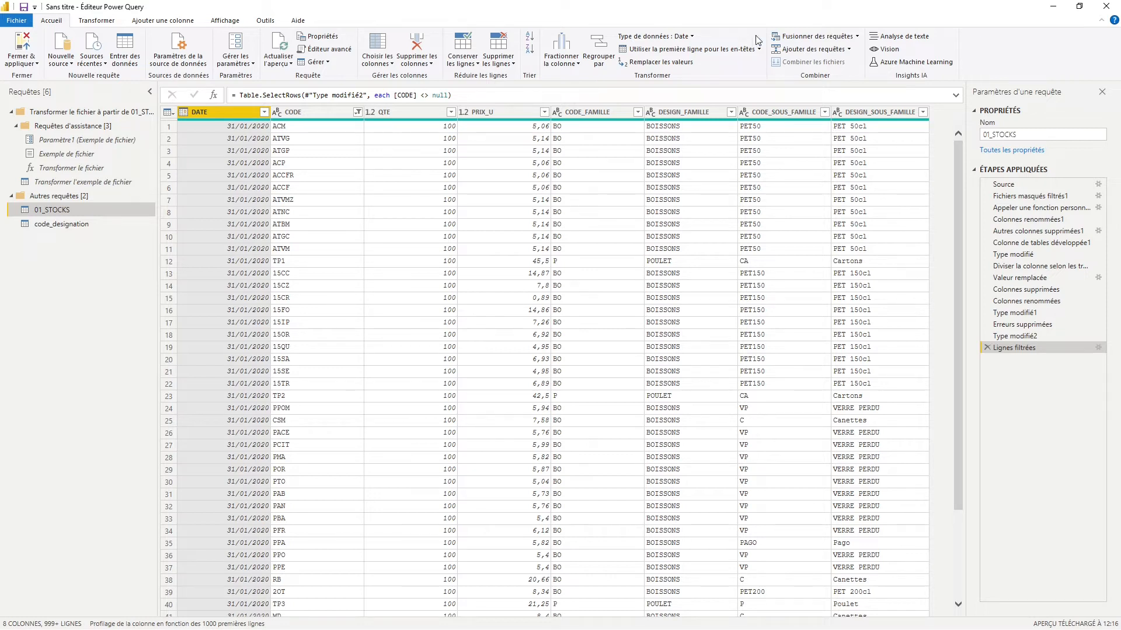
left_click(306, 117)
left_click(91, 222)
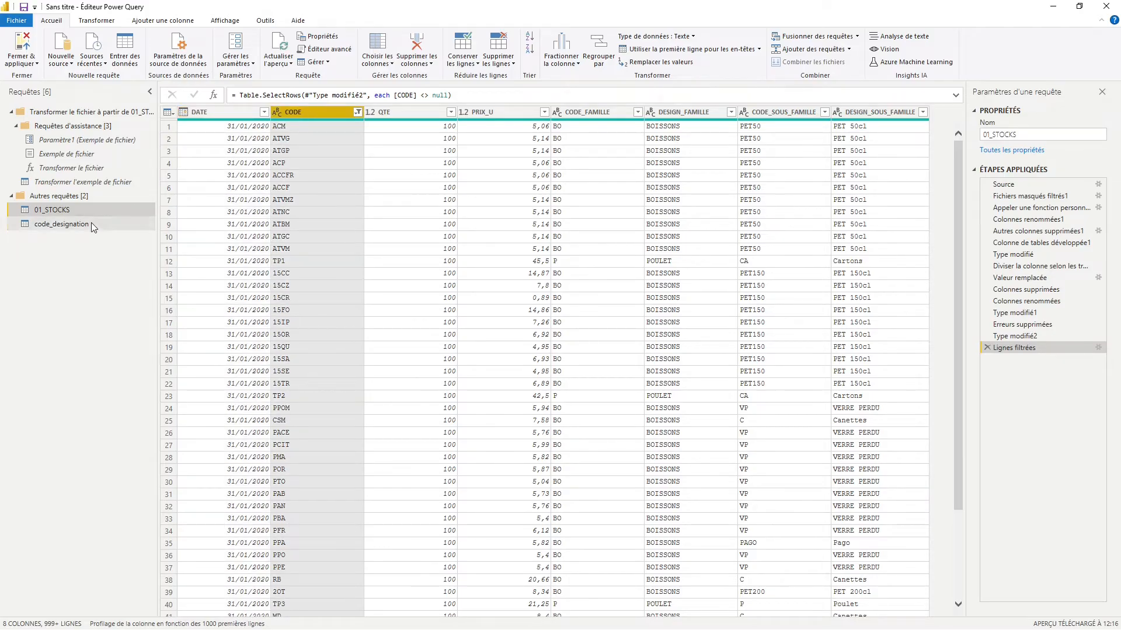
left_click(84, 208)
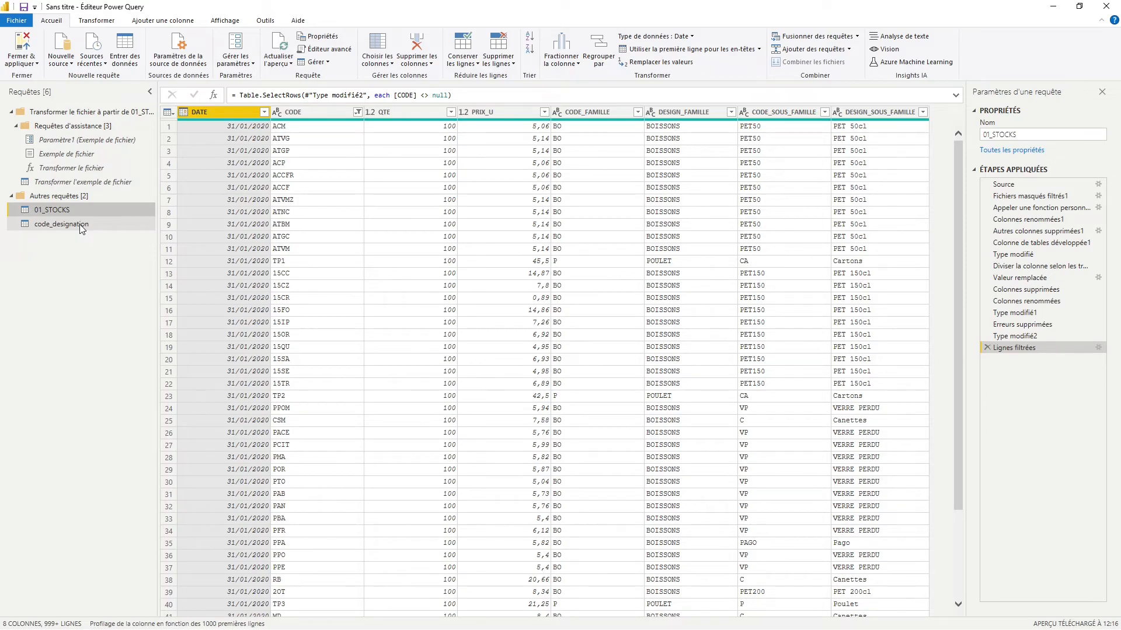
left_click(80, 224)
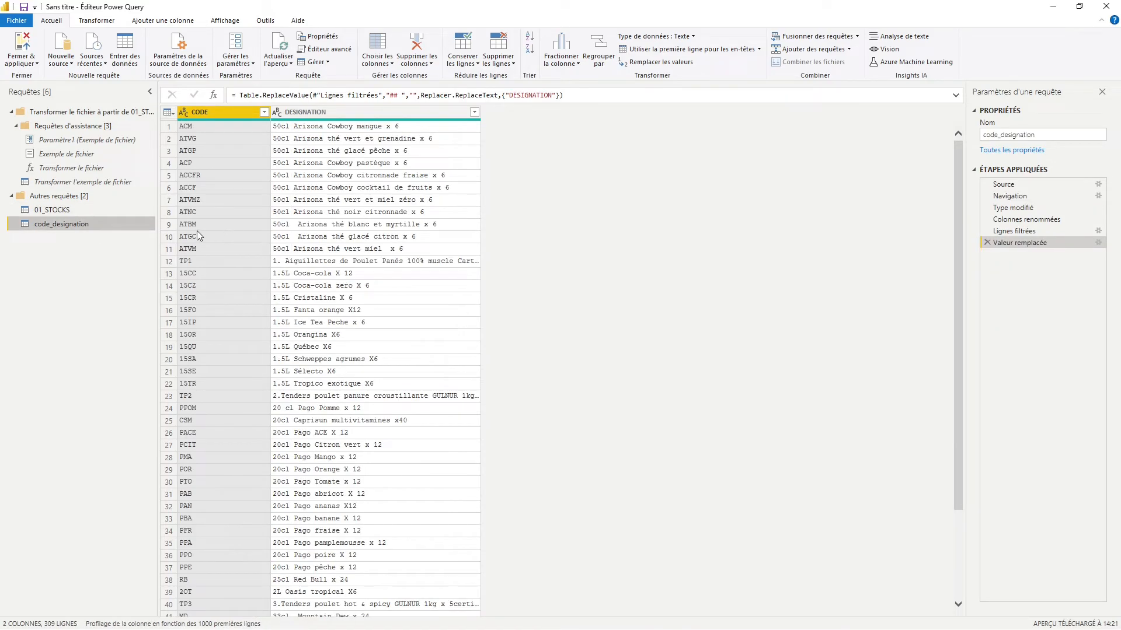
left_click(229, 196)
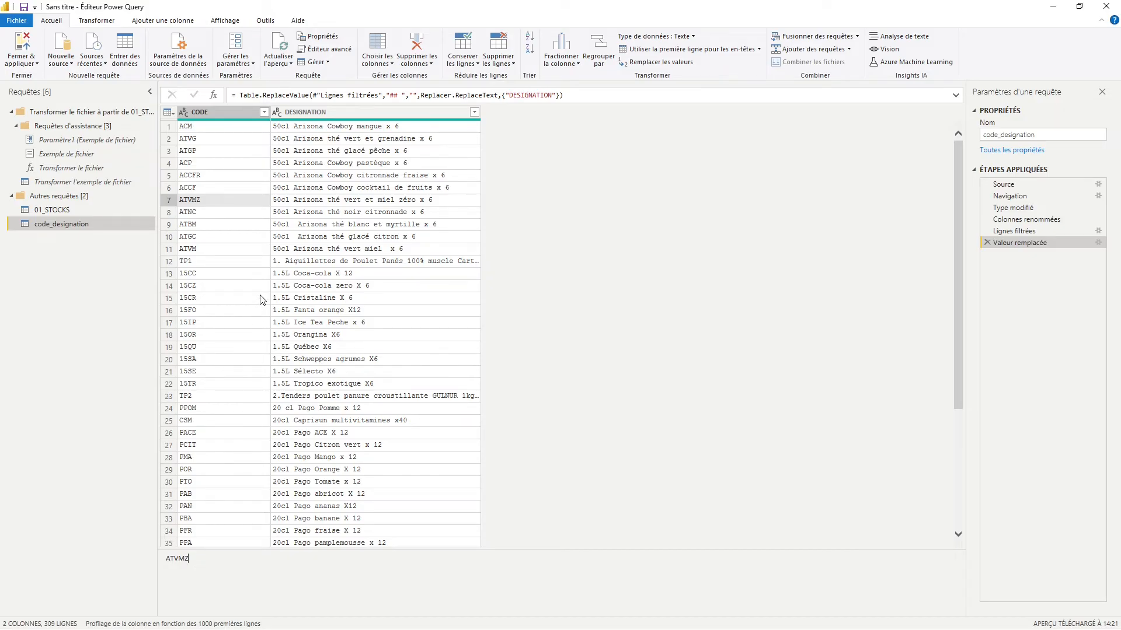
left_click(79, 212)
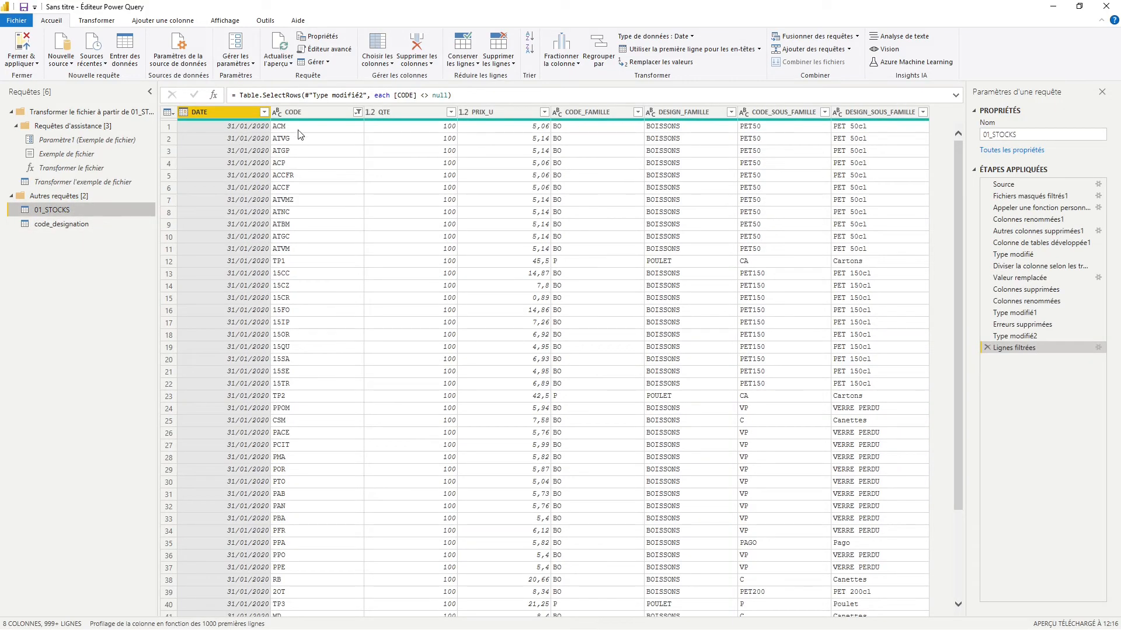
left_click(313, 110)
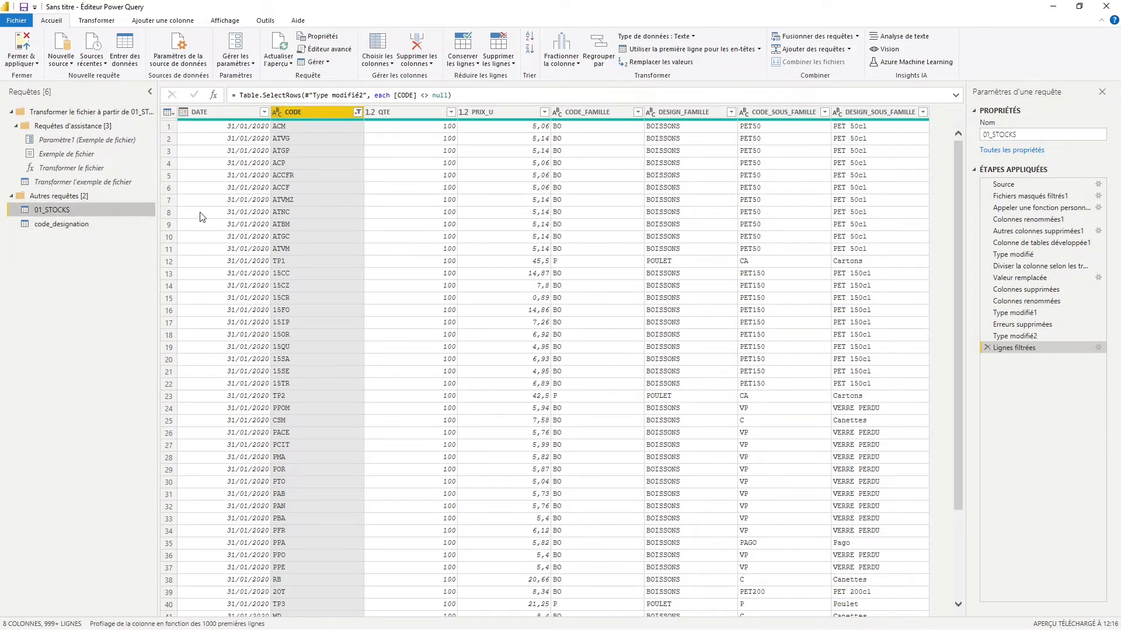
right_click(310, 118)
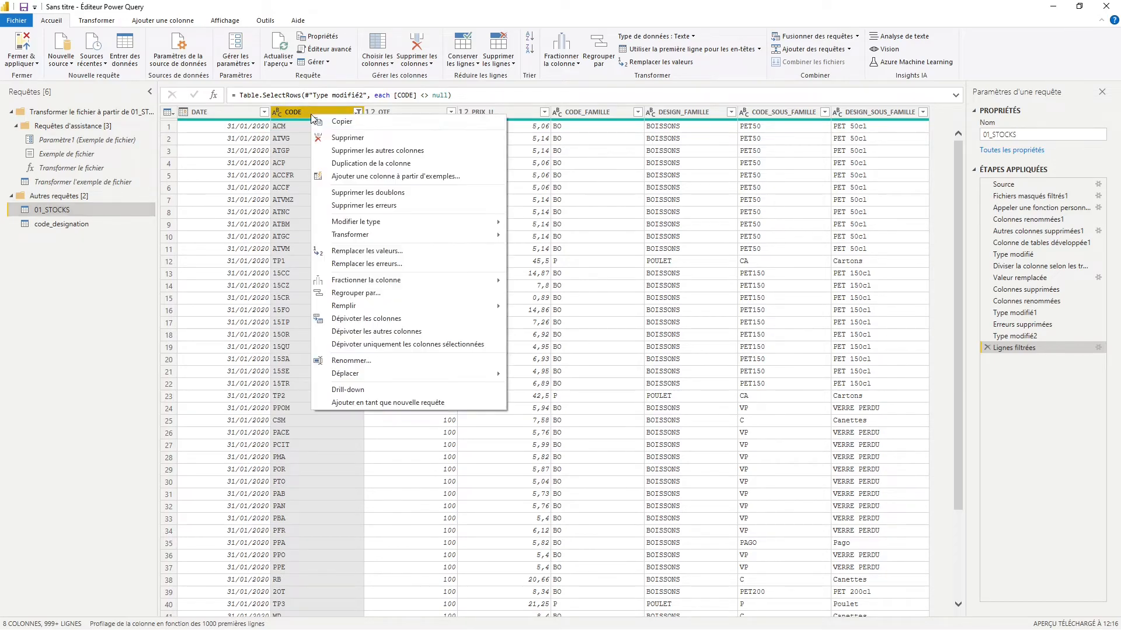
left_click(380, 252)
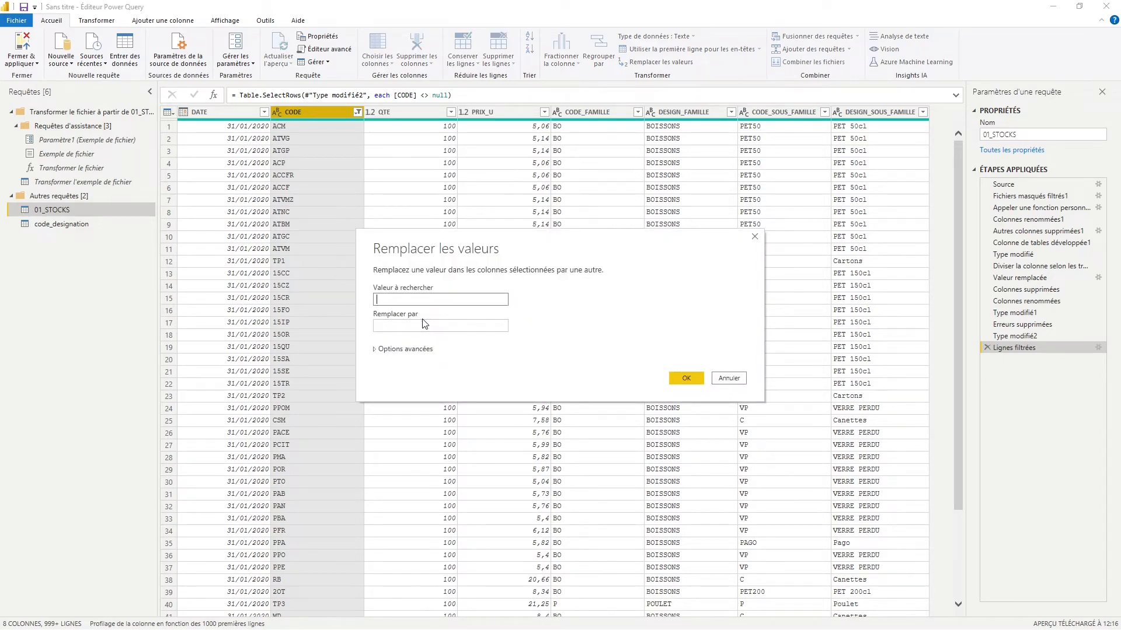
left_click(737, 379)
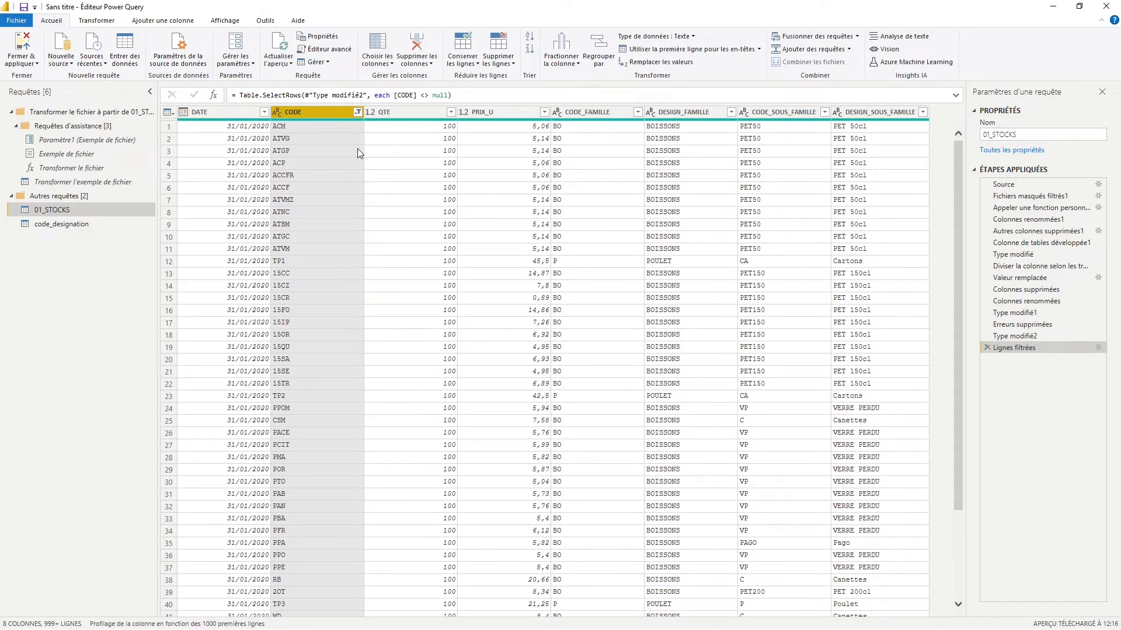
Trim the leading and trailing spaces from the CODE column of the 01_STOCKS query
right_click(312, 116)
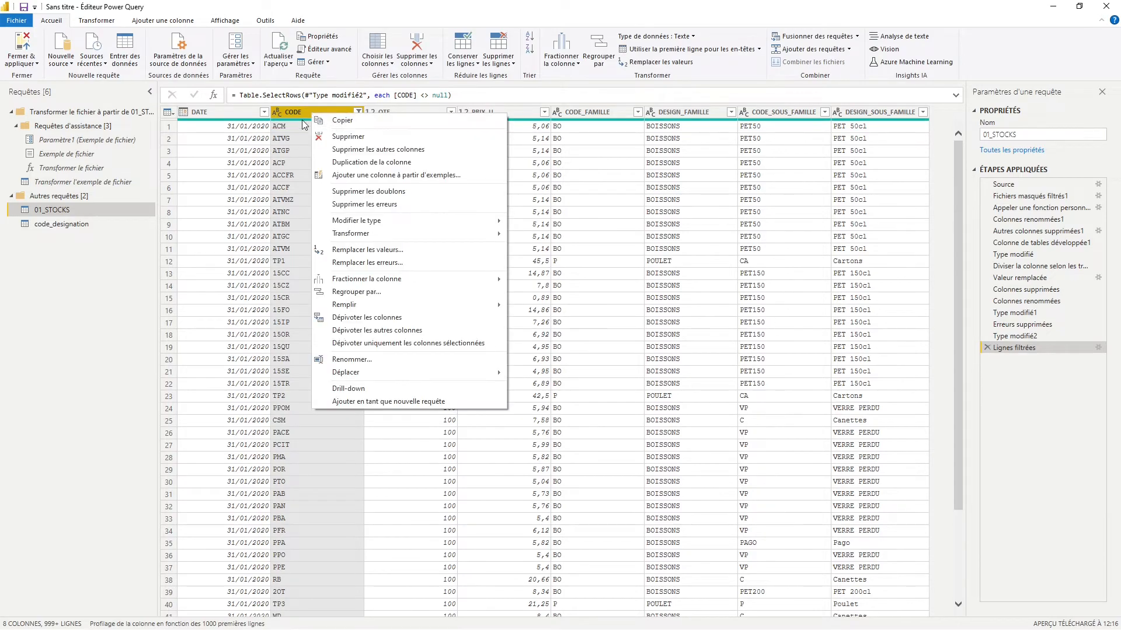
mouse_move(389, 229)
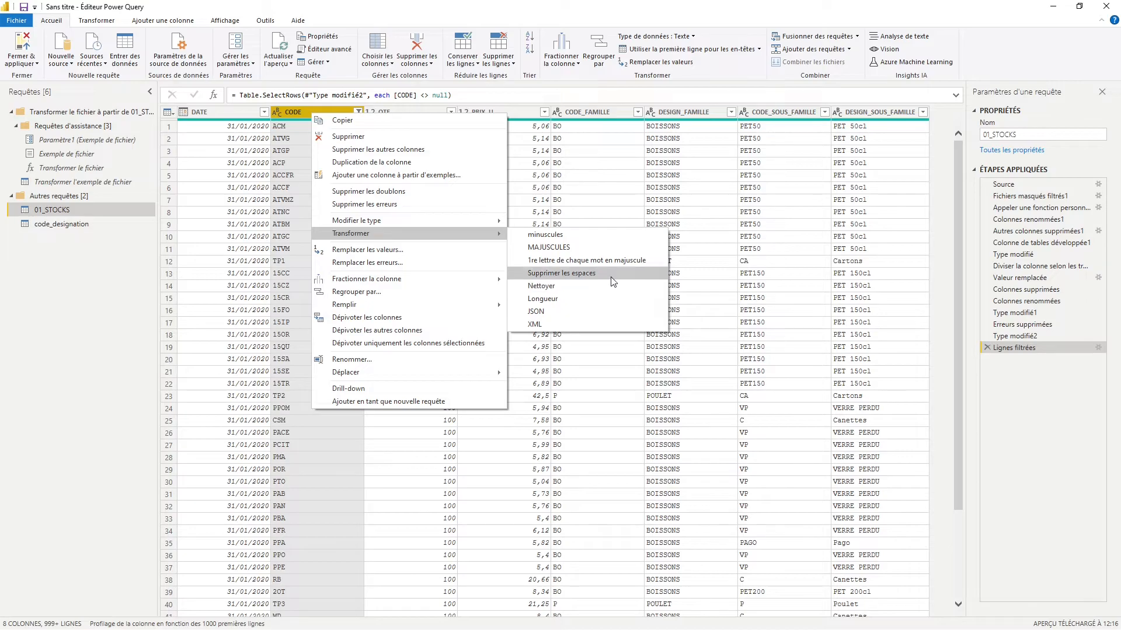
left_click(589, 279)
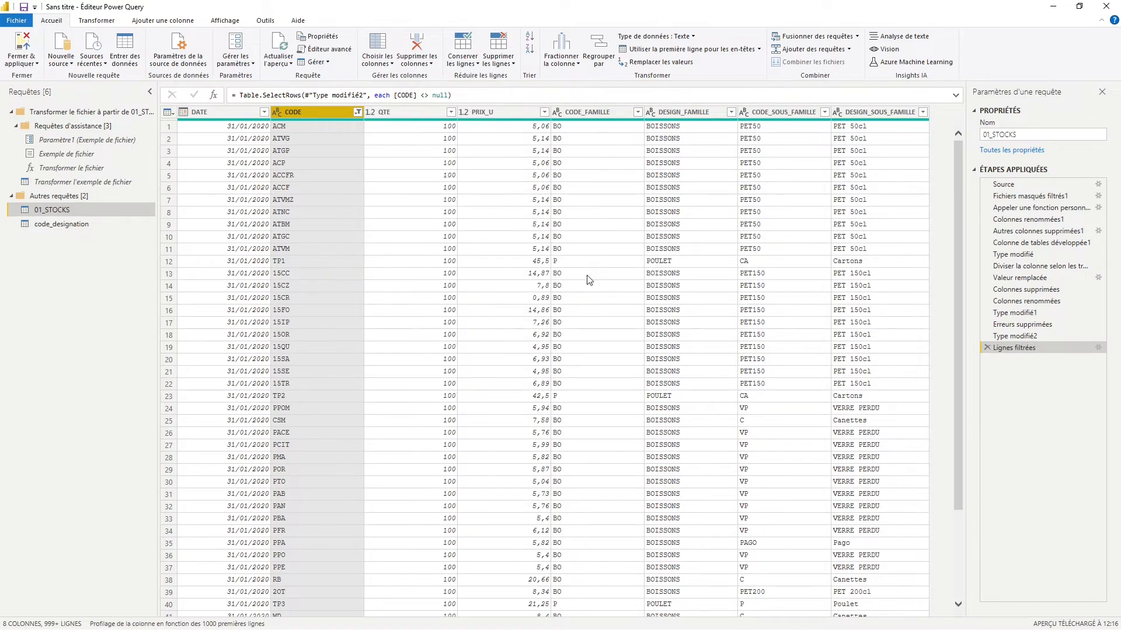
Trim the leading and trailing spaces from the CODE column of the code_designation query
left_click(71, 228)
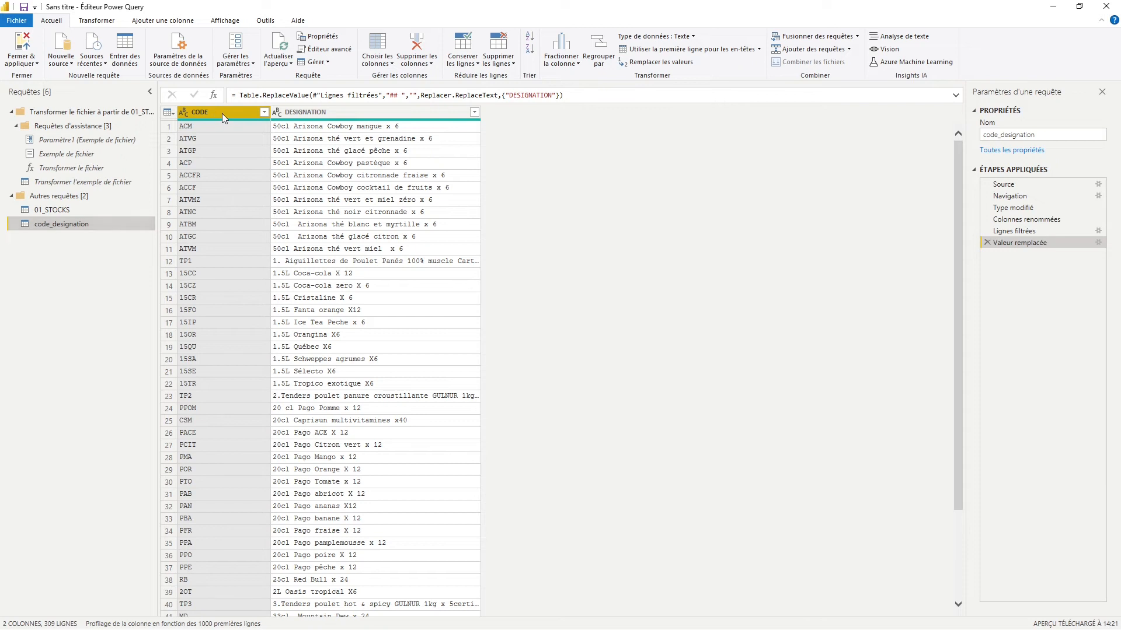
right_click(222, 113)
mouse_move(412, 235)
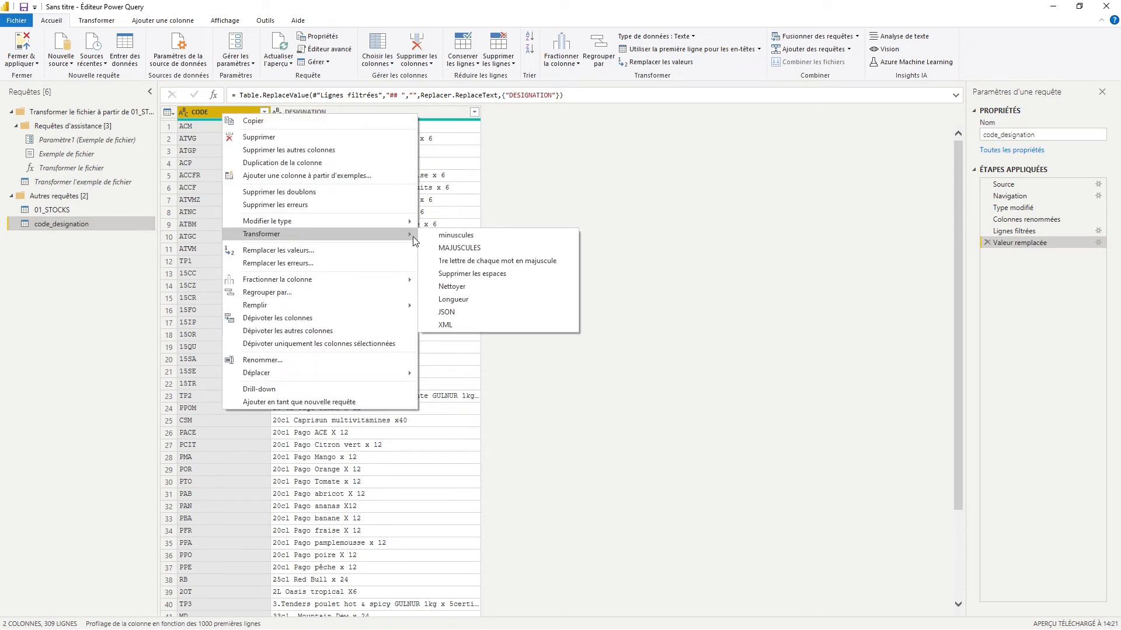
left_click(500, 279)
Set up a merge of the 01_STOCKS query with code_designation, matching the CODE column of both tables
left_click(72, 212)
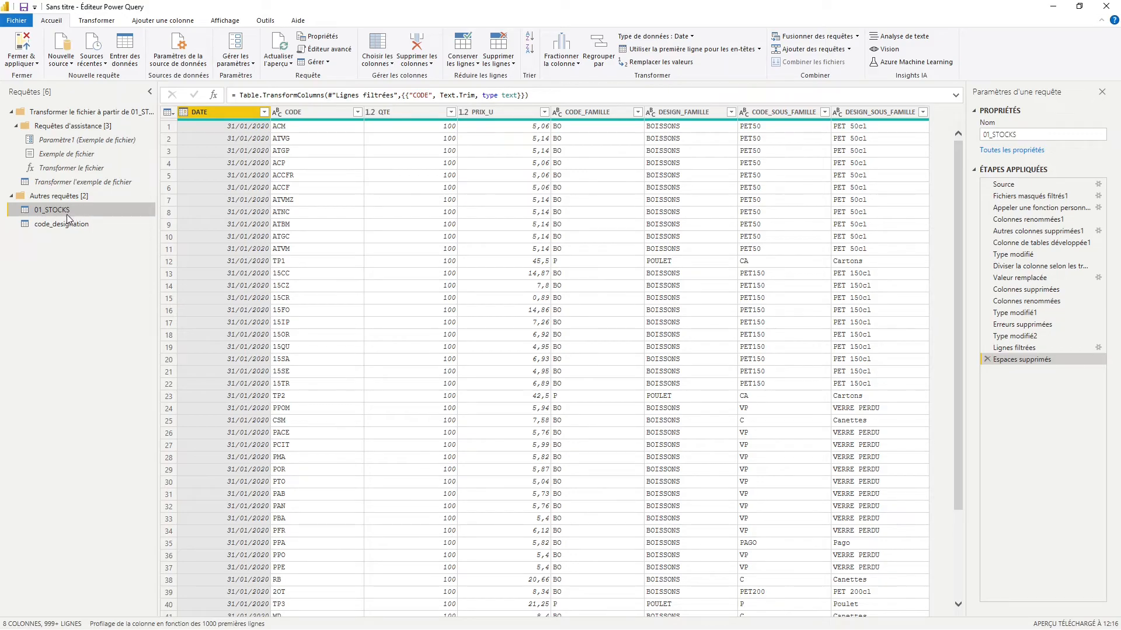
left_click(819, 40)
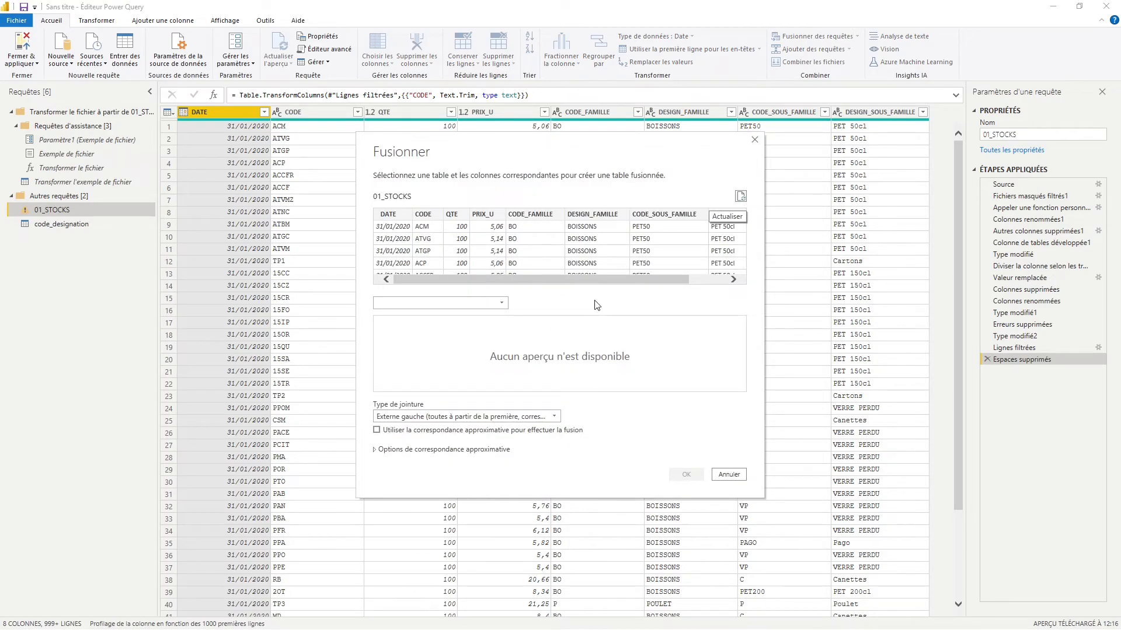
left_click(501, 303)
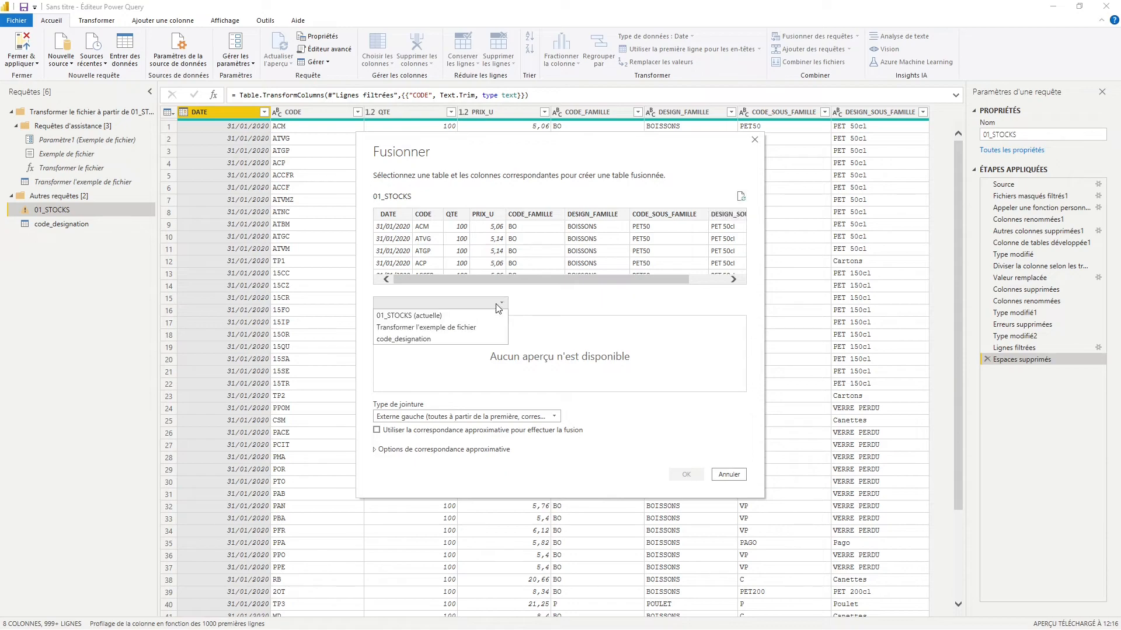
left_click(433, 340)
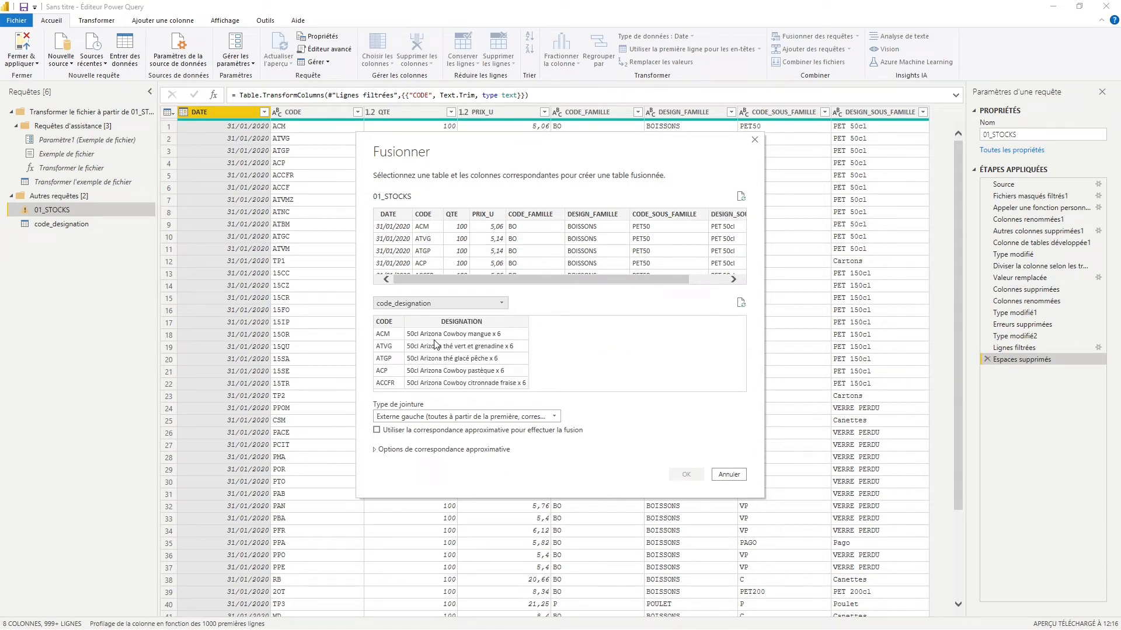
left_click(428, 216)
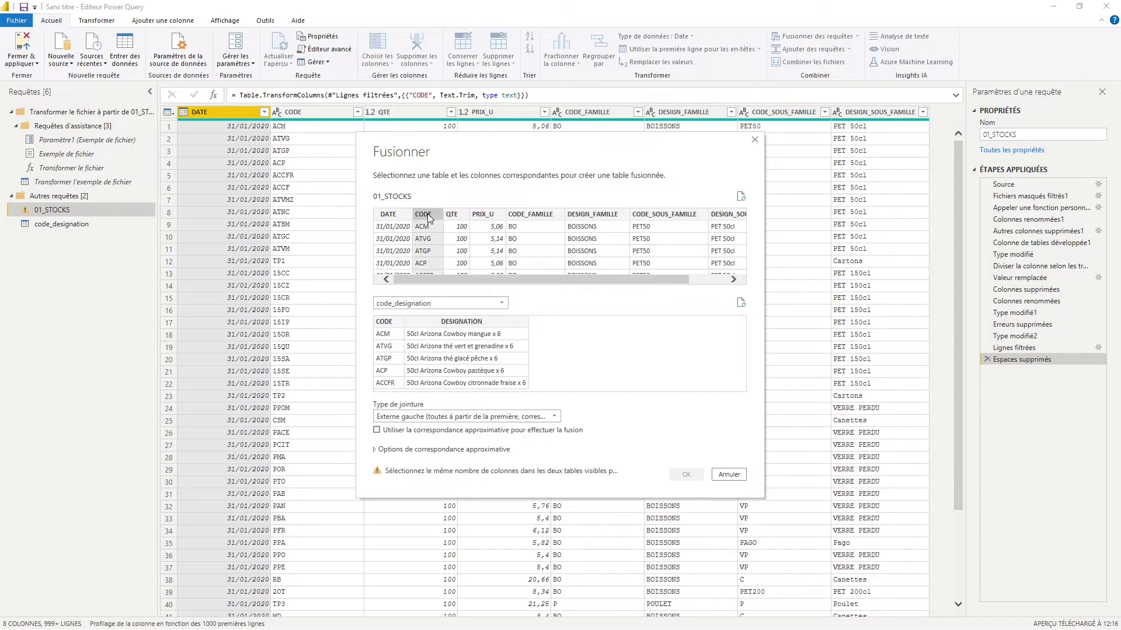
left_click(384, 323)
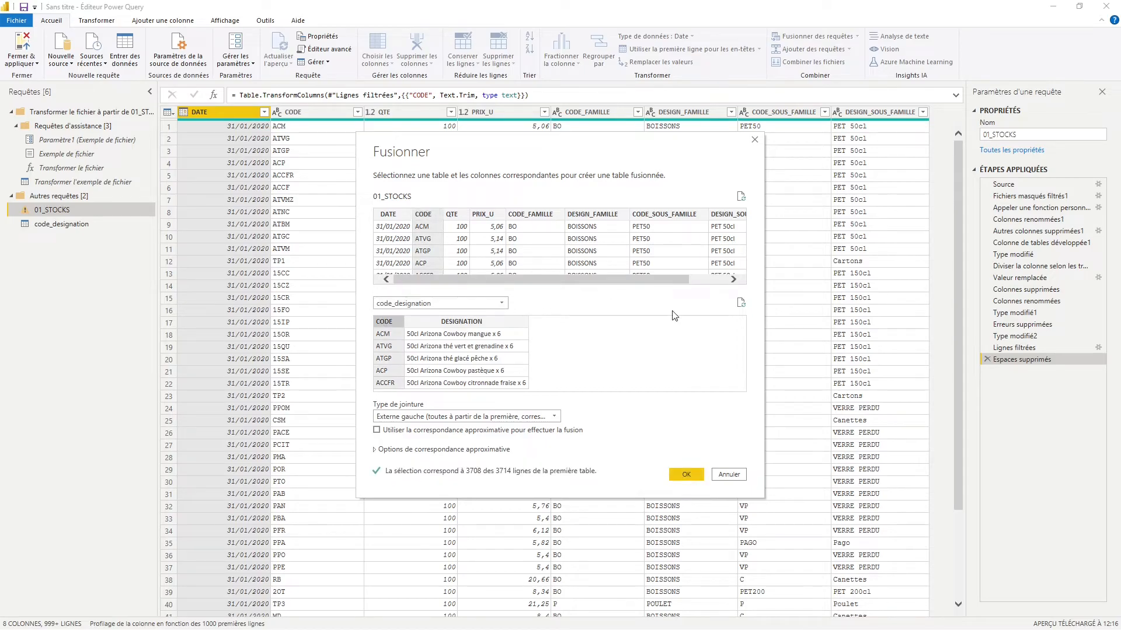
Review the available join types, keep the left outer join and complete the merge
left_click(412, 418)
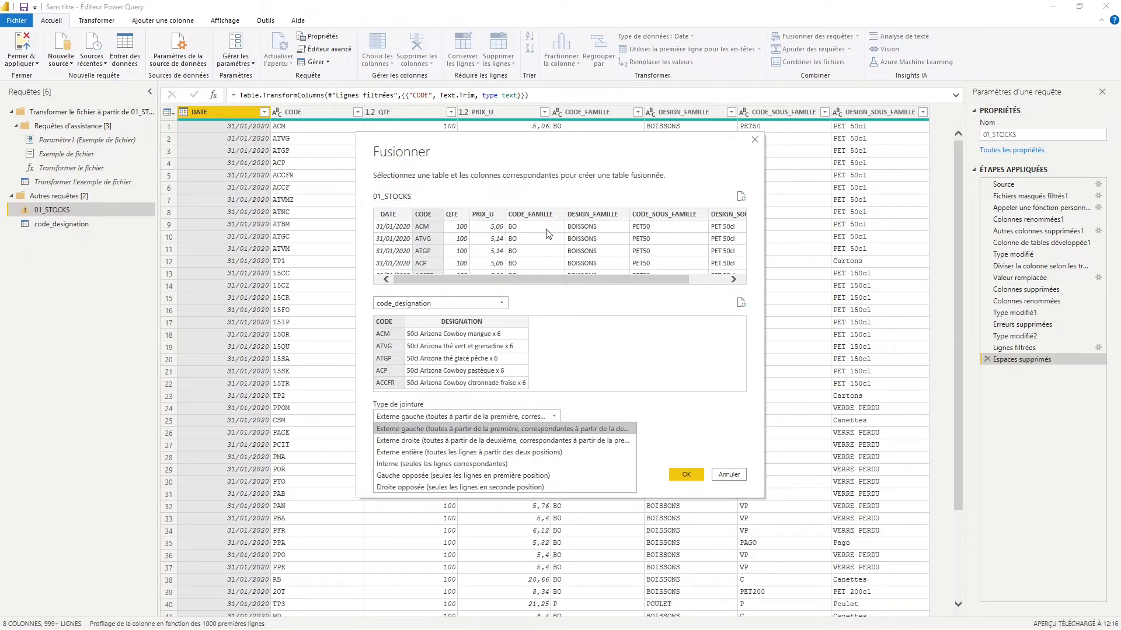
left_click(584, 311)
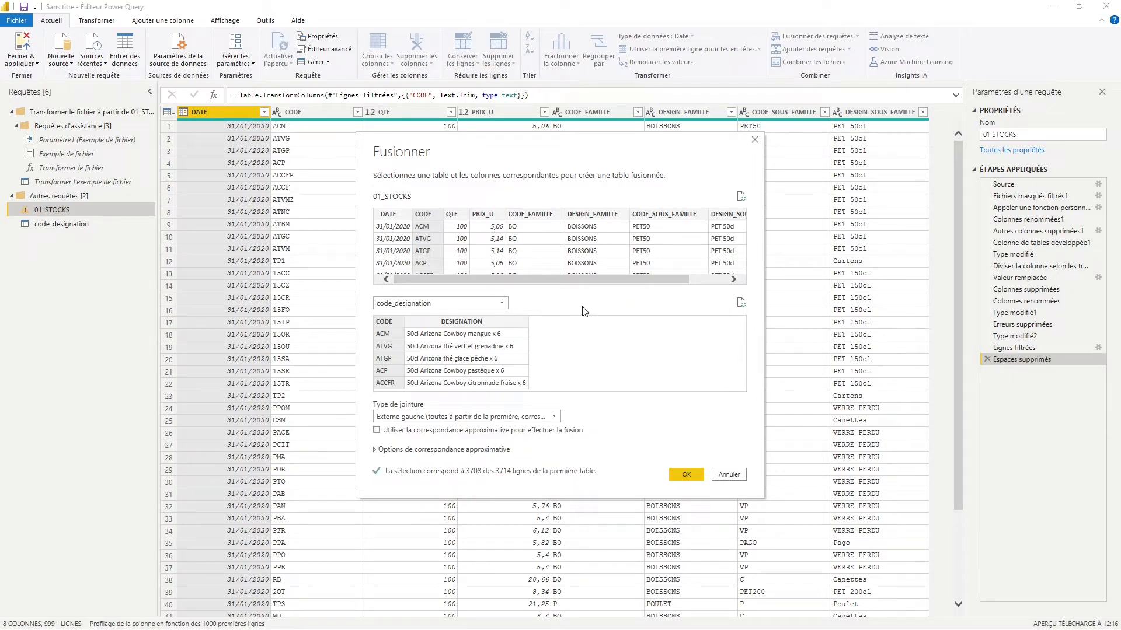
left_click(528, 416)
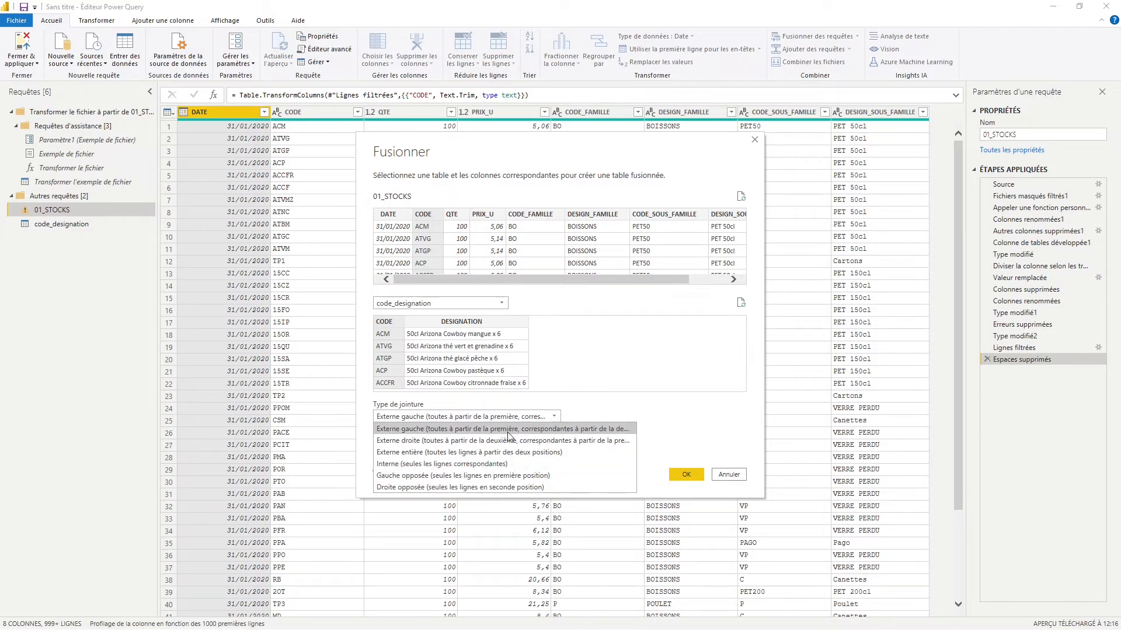
left_click(557, 300)
left_click(685, 474)
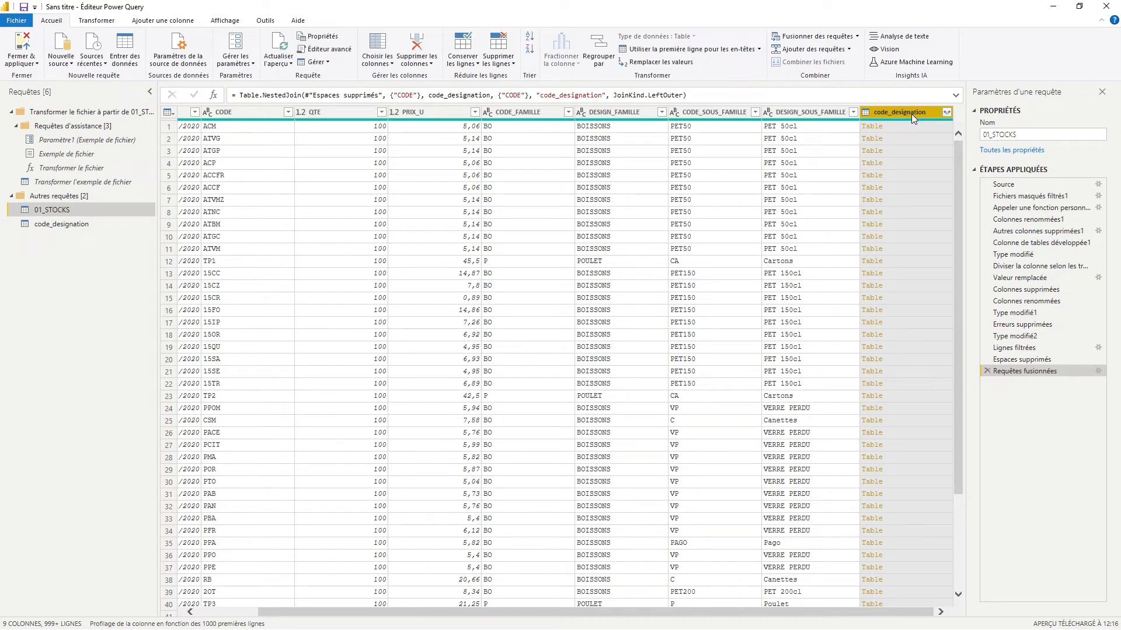
Expand only DESIGNATION from the merged code_designation column, without using the original column name as prefix
left_click(948, 114)
left_click(819, 172)
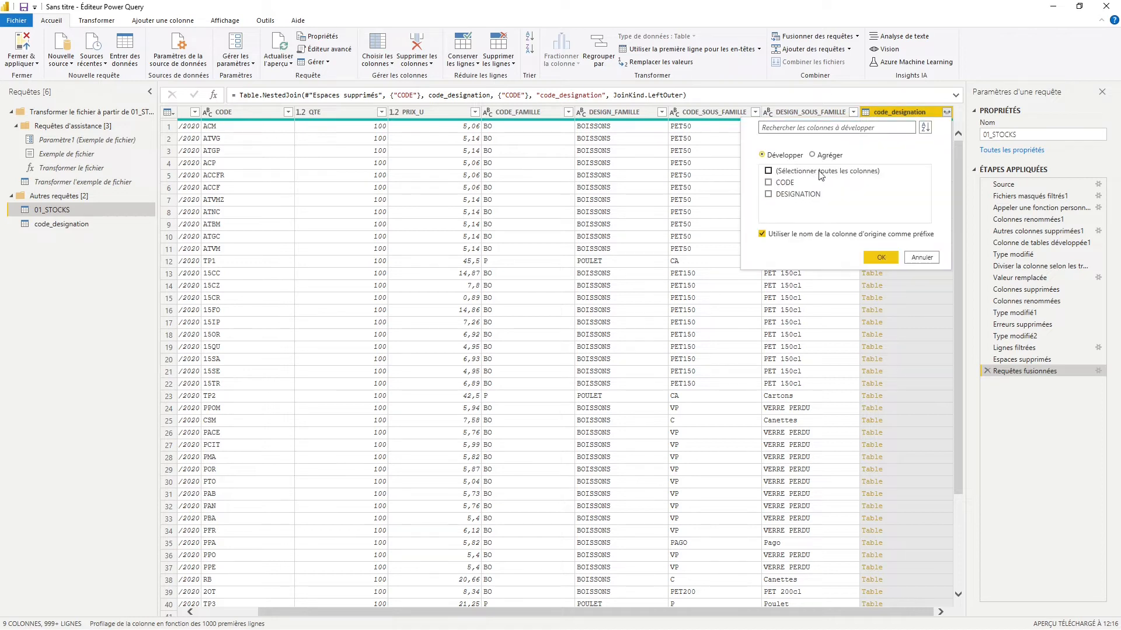
left_click(790, 196)
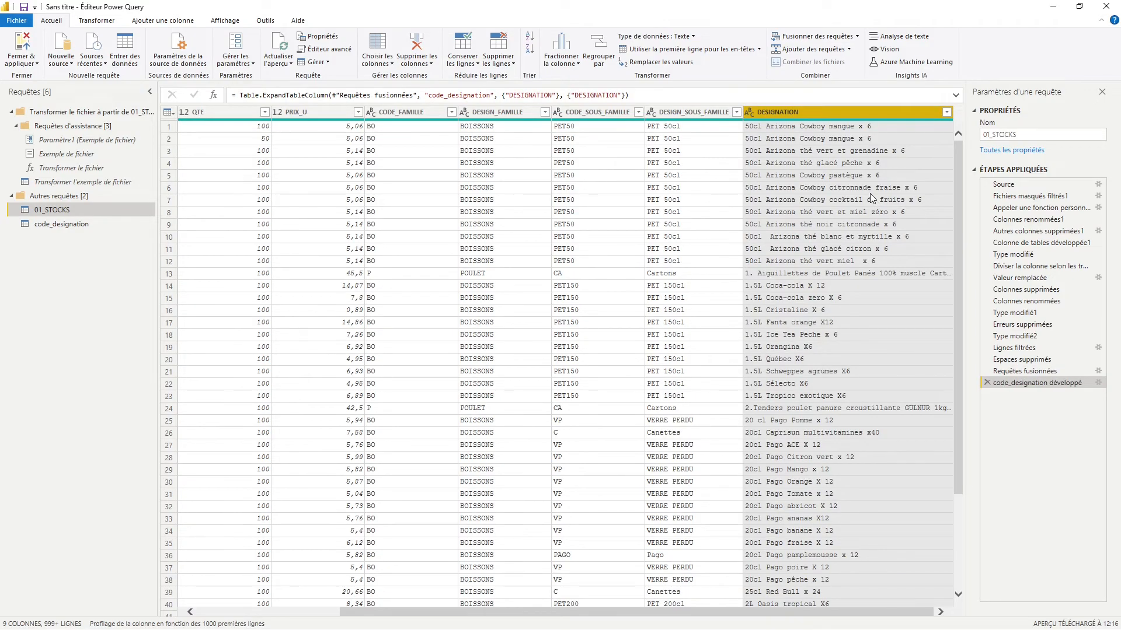
scroll(872, 198, "down", 20)
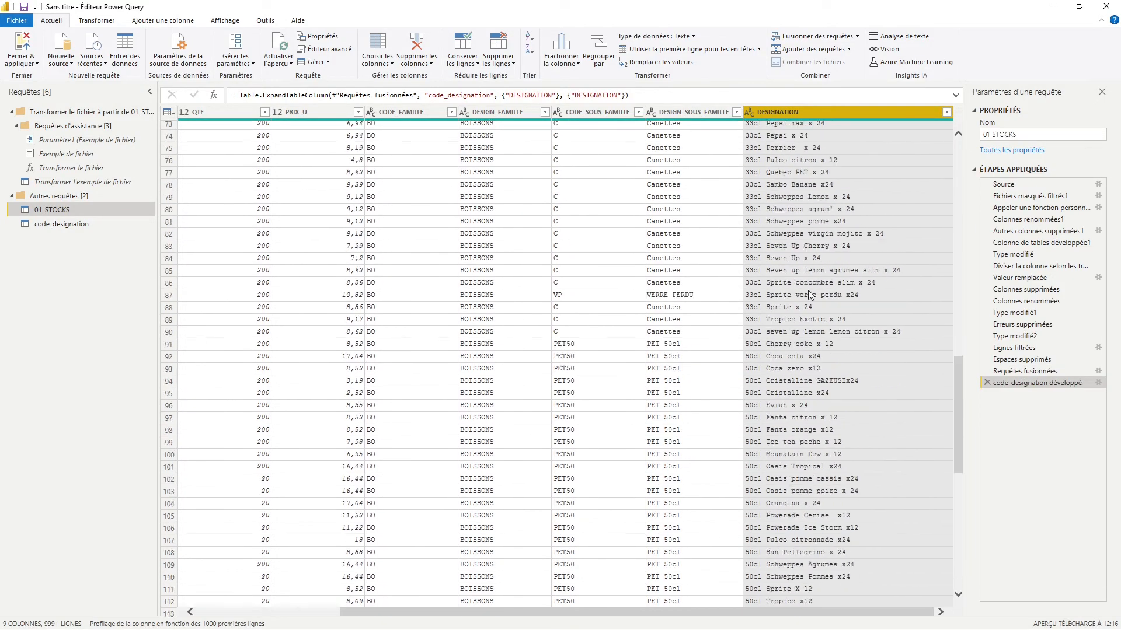
scroll(805, 291, "up", 20)
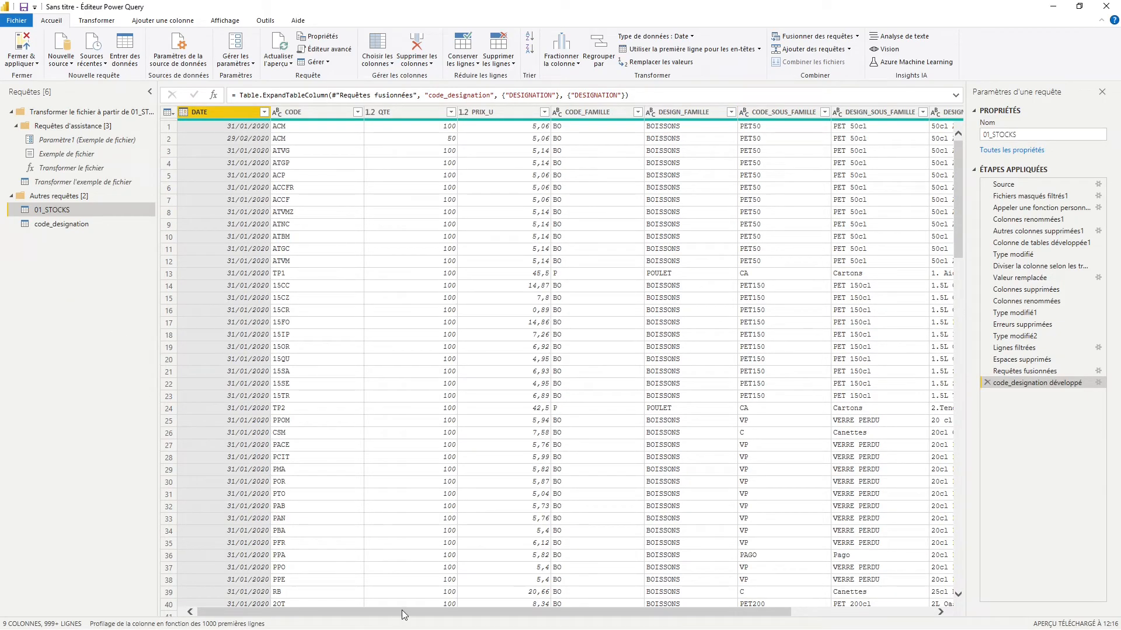
Add a custom column named SOMME to 01_STOCKS with the formula [QTE]*[PRIX_U]
left_click(405, 111)
left_click(495, 110)
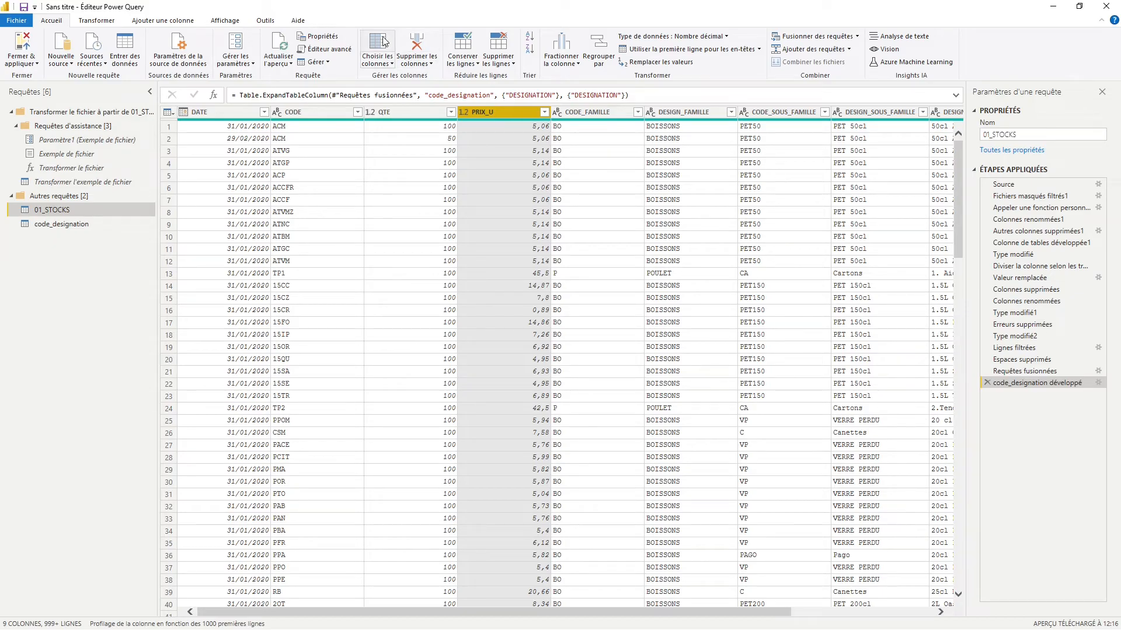
left_click(168, 22)
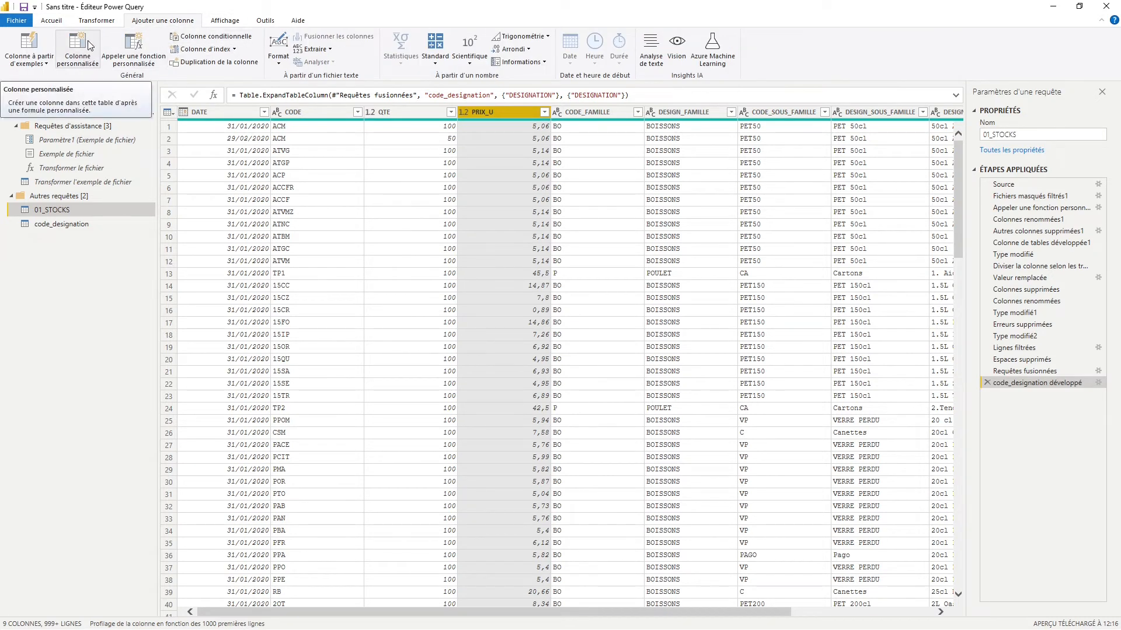
left_click(89, 42)
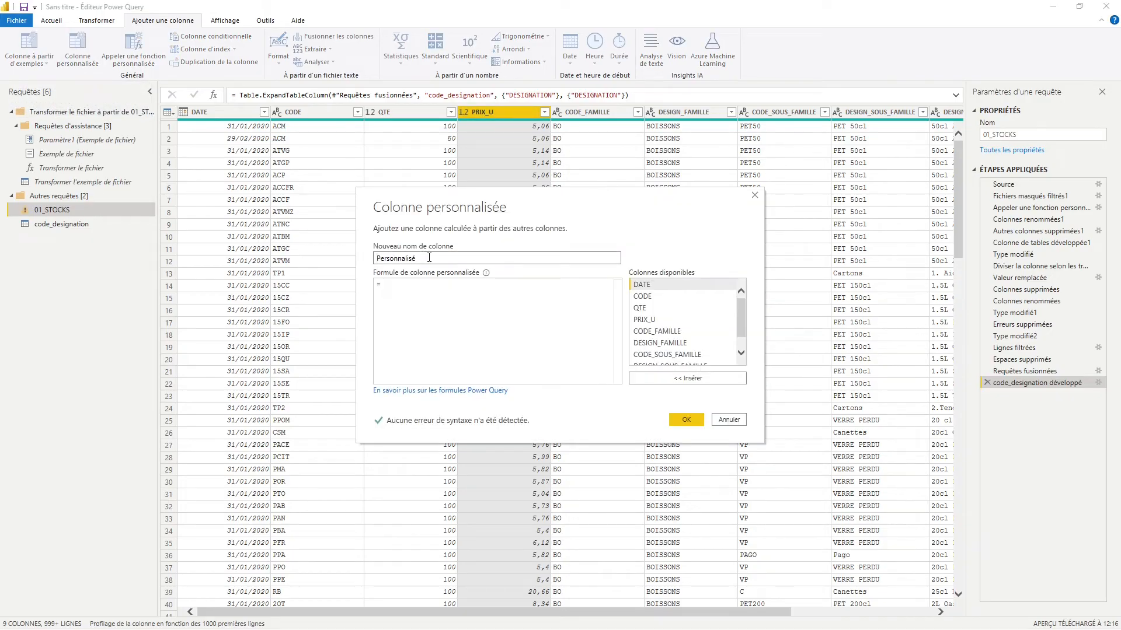
double_click(429, 257)
type("SOMME")
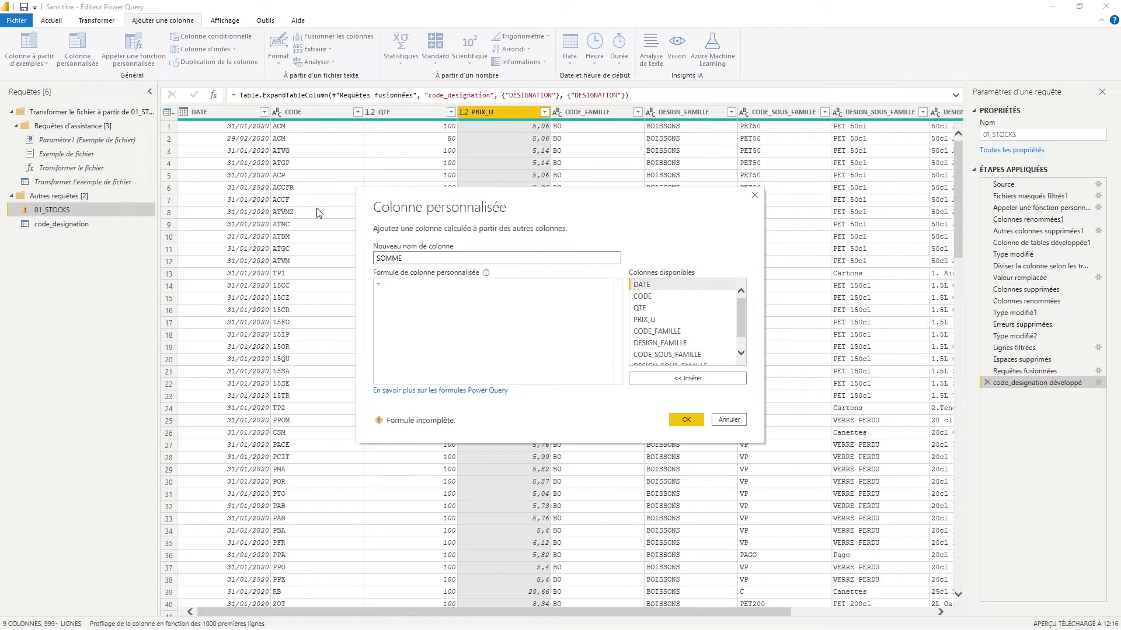
left_click(419, 288)
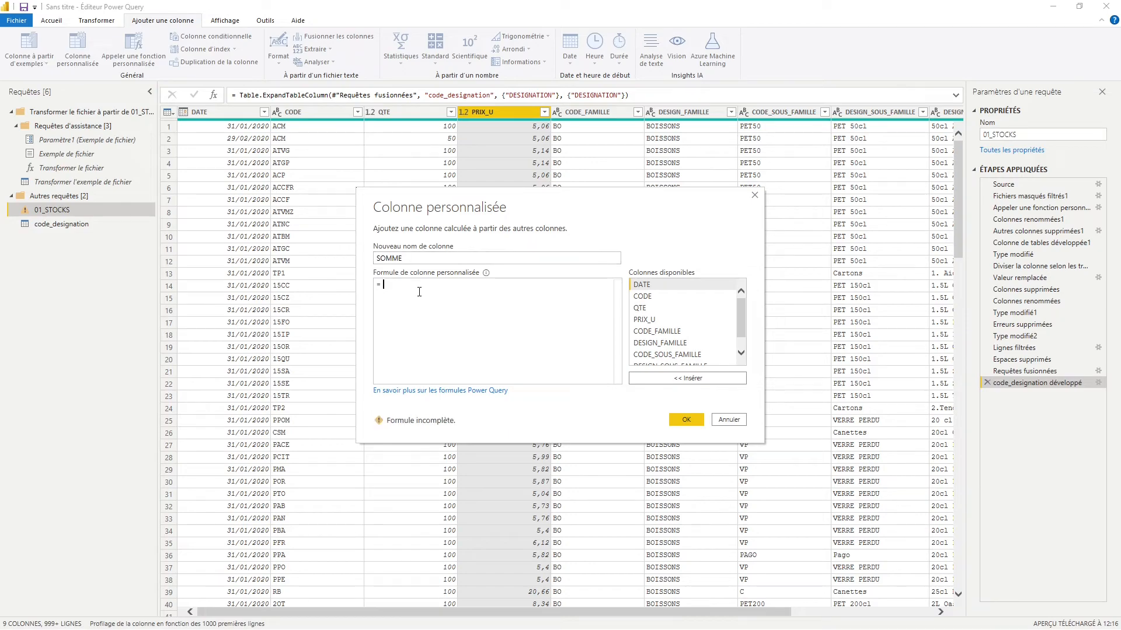
double_click(672, 310)
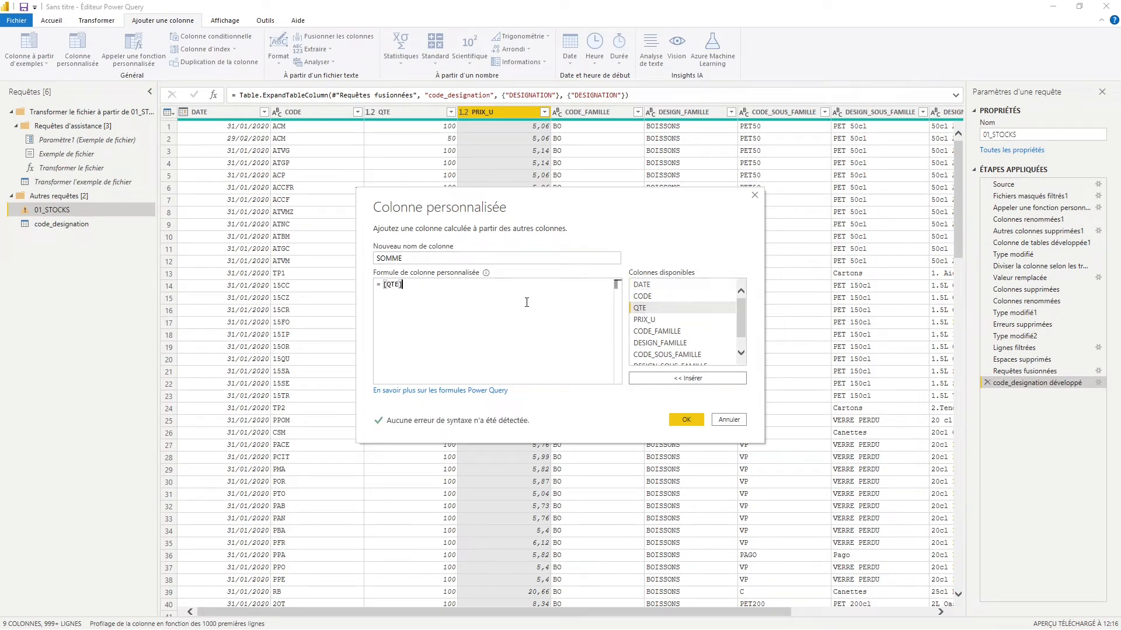
type("*")
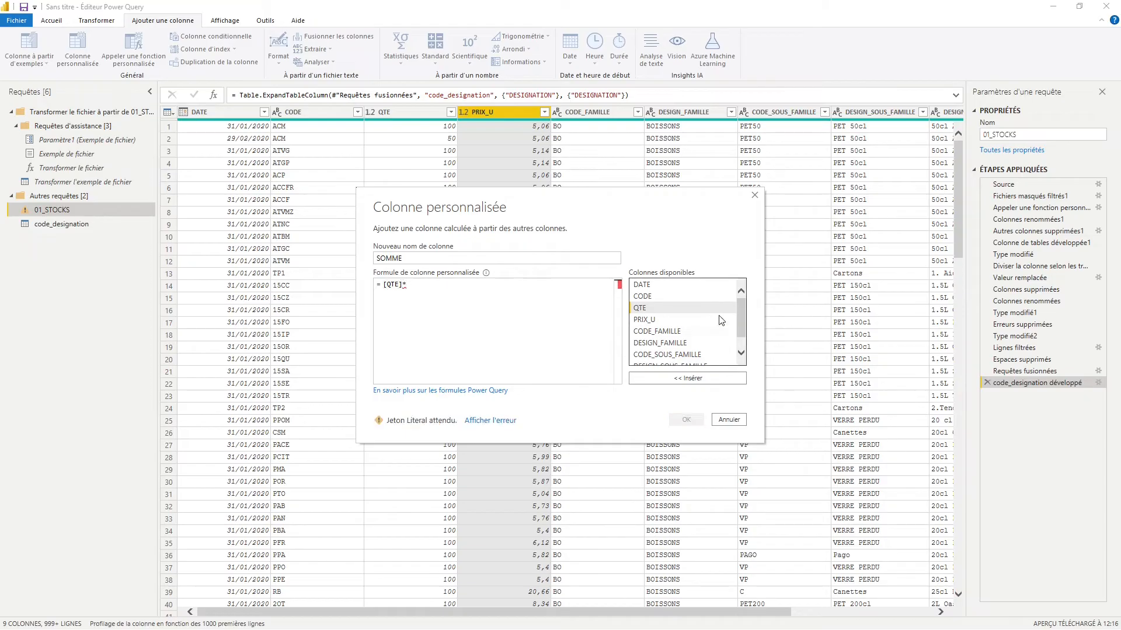
left_click(686, 321)
double_click(686, 325)
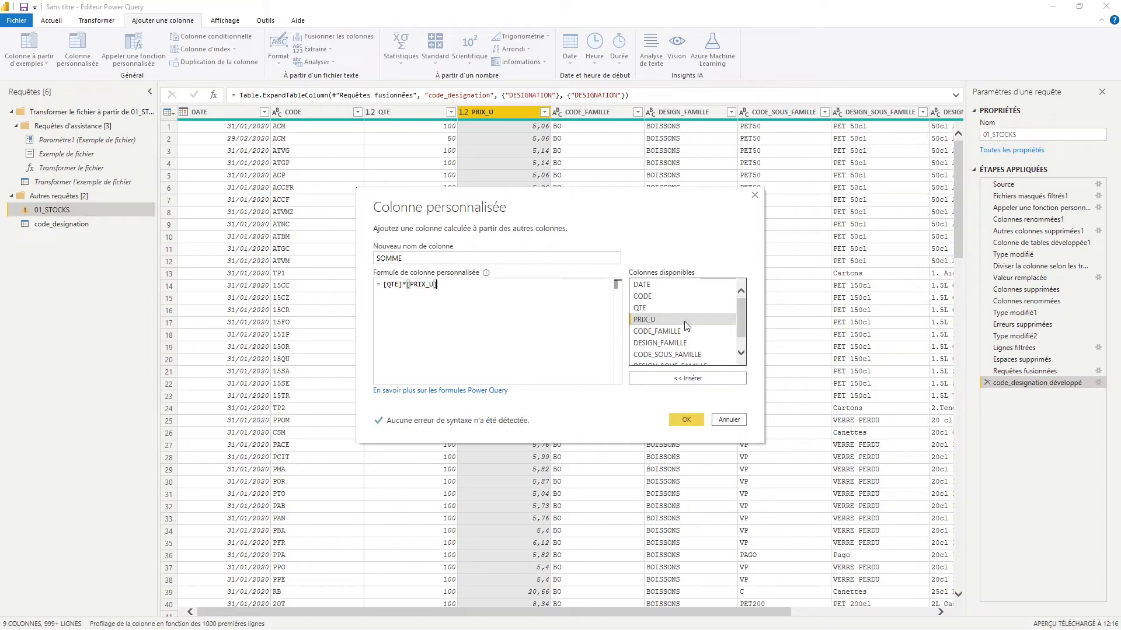
left_click(684, 420)
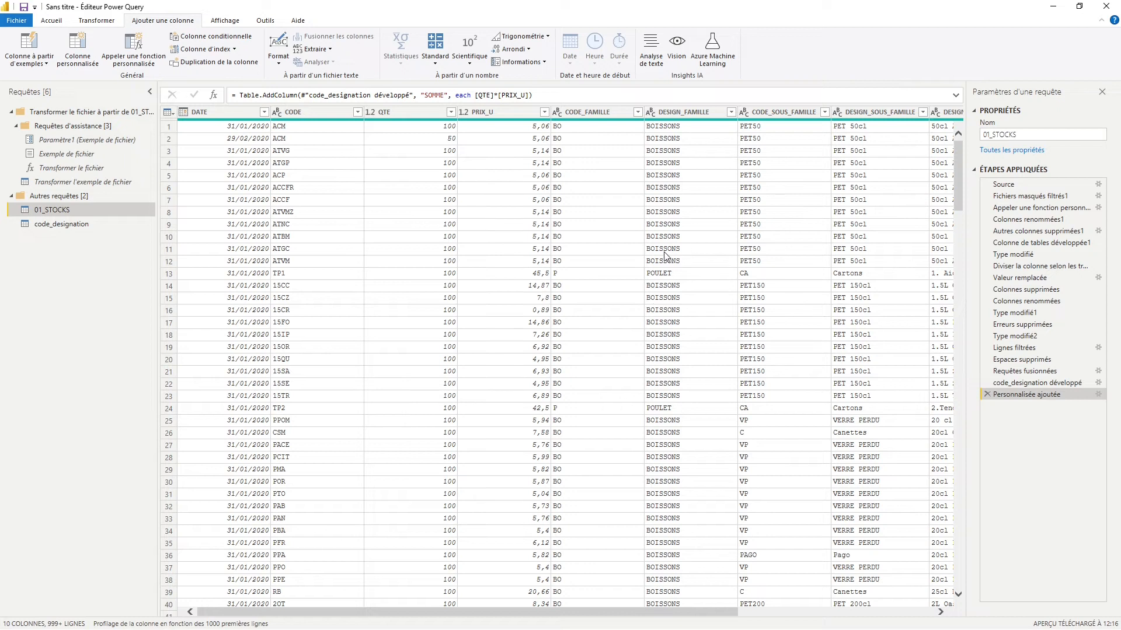
Look through the DESIGN_FAMILLE values in 01_STOCKS to find families that can be grouped together
scroll(722, 349, "down", 4)
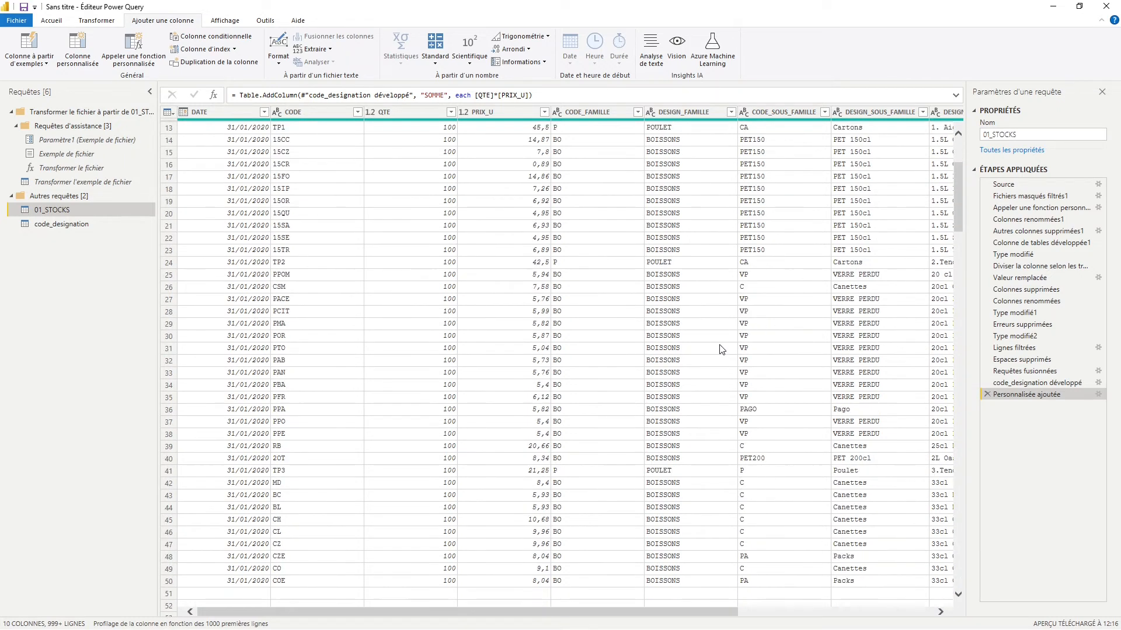
scroll(722, 349, "down", 20)
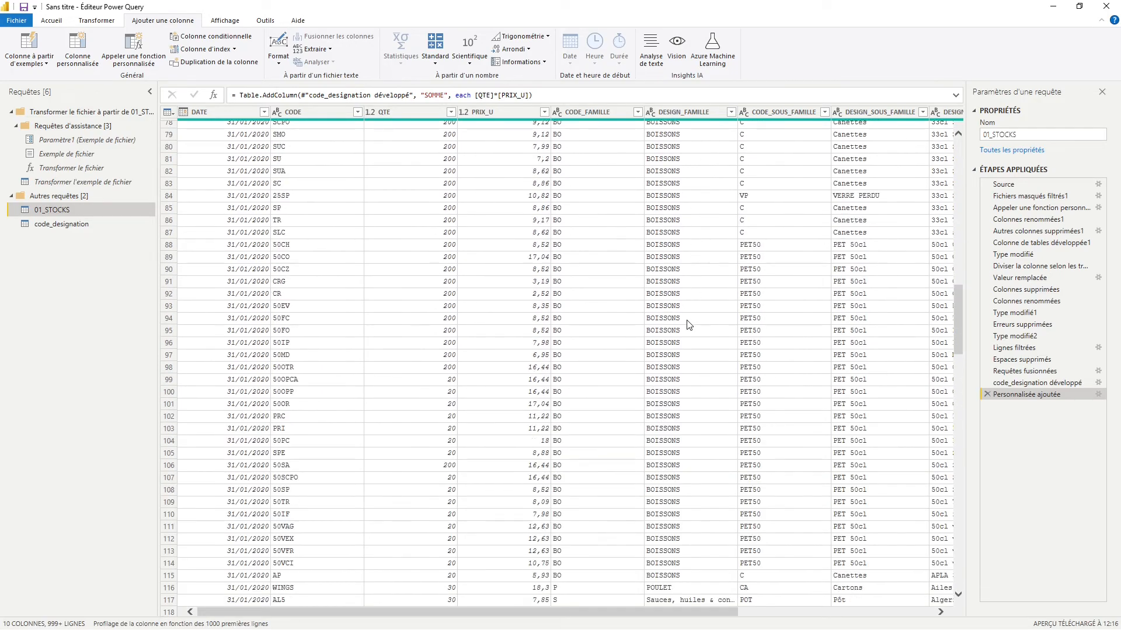
scroll(690, 325, "down", 12)
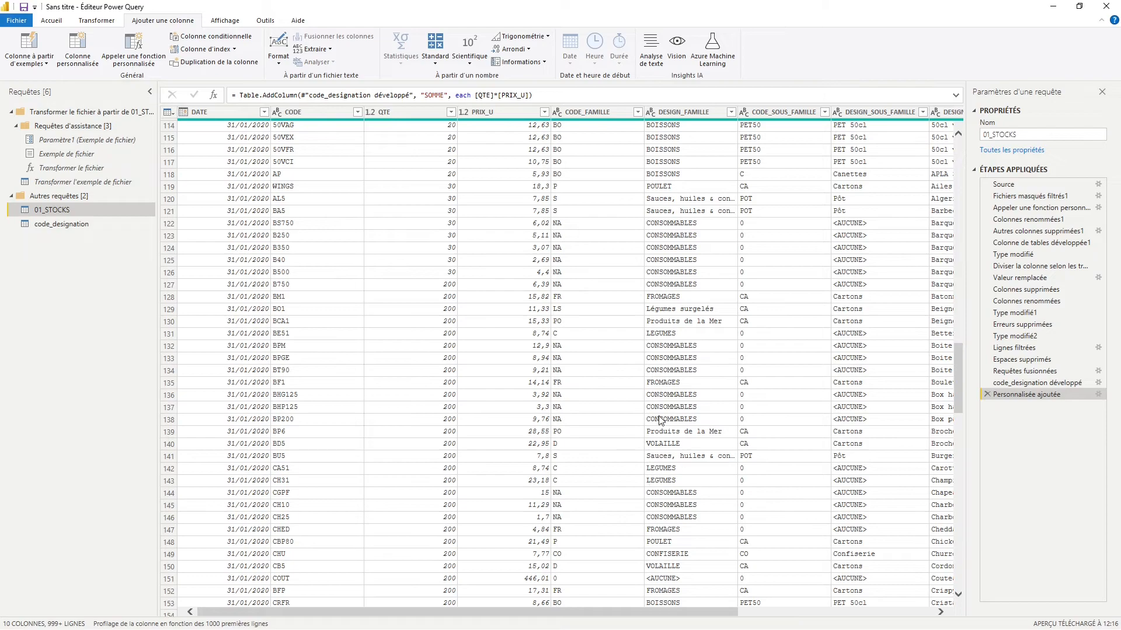
scroll(720, 467, "down", 6)
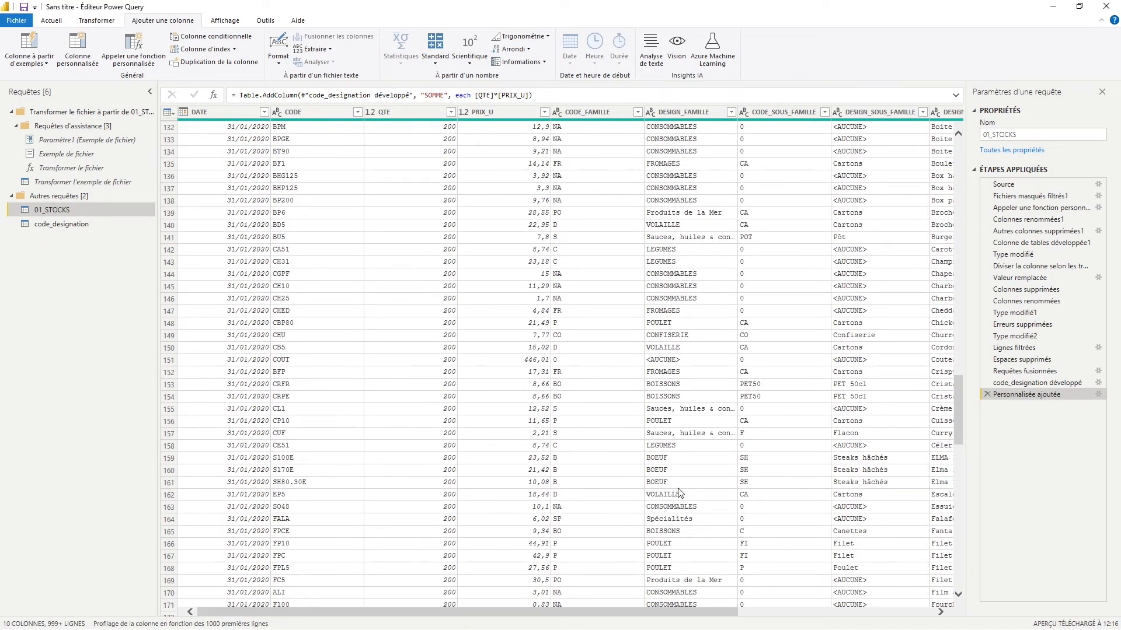
scroll(693, 399, "up", 20)
scroll(694, 399, "up", 17)
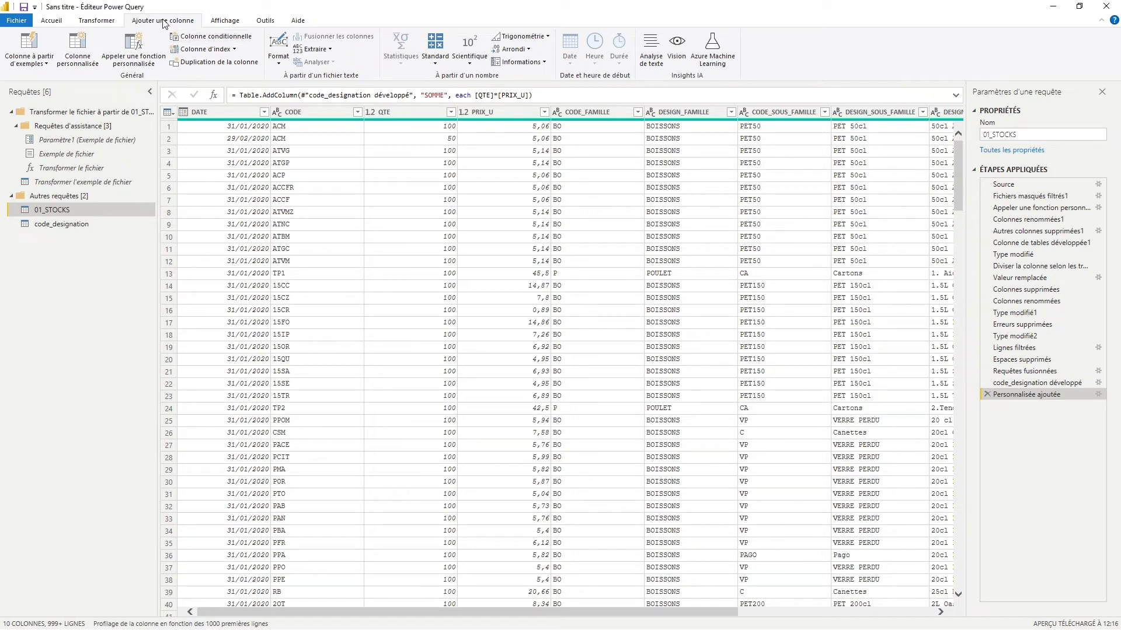
Set up a conditional column named AGREGAT_FAMILLE whose first clause returns VIANDE when DESIGN_FAMILLE equals POULET
left_click(207, 38)
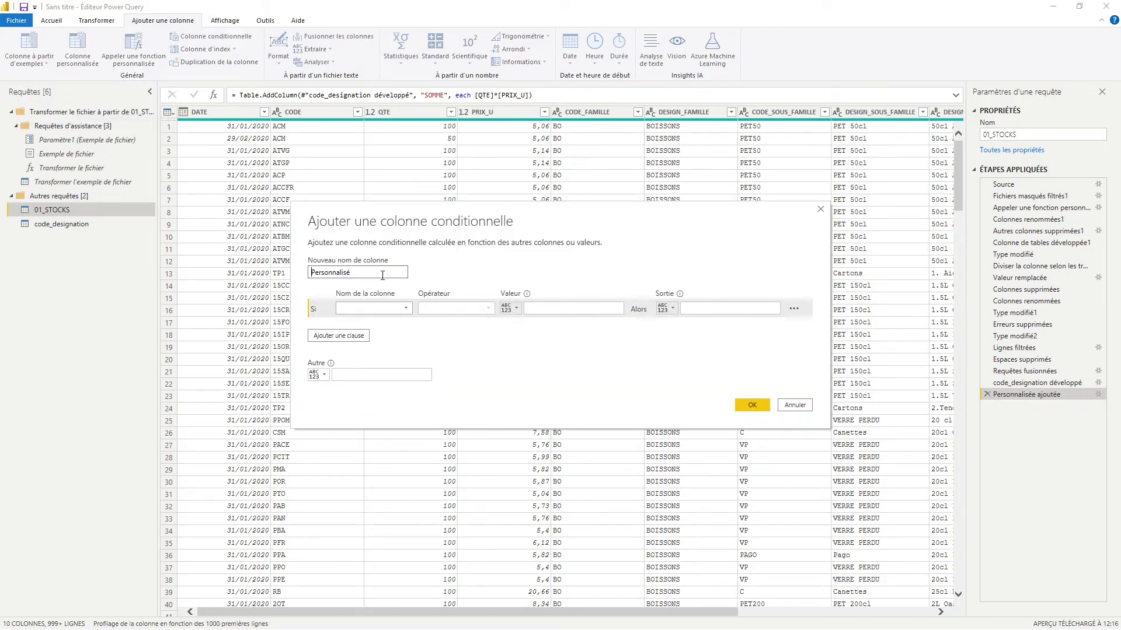
key("BackSpace")
type("AGREGA")
key("BackSpace")
type("_FAMILLE")
left_click(396, 309)
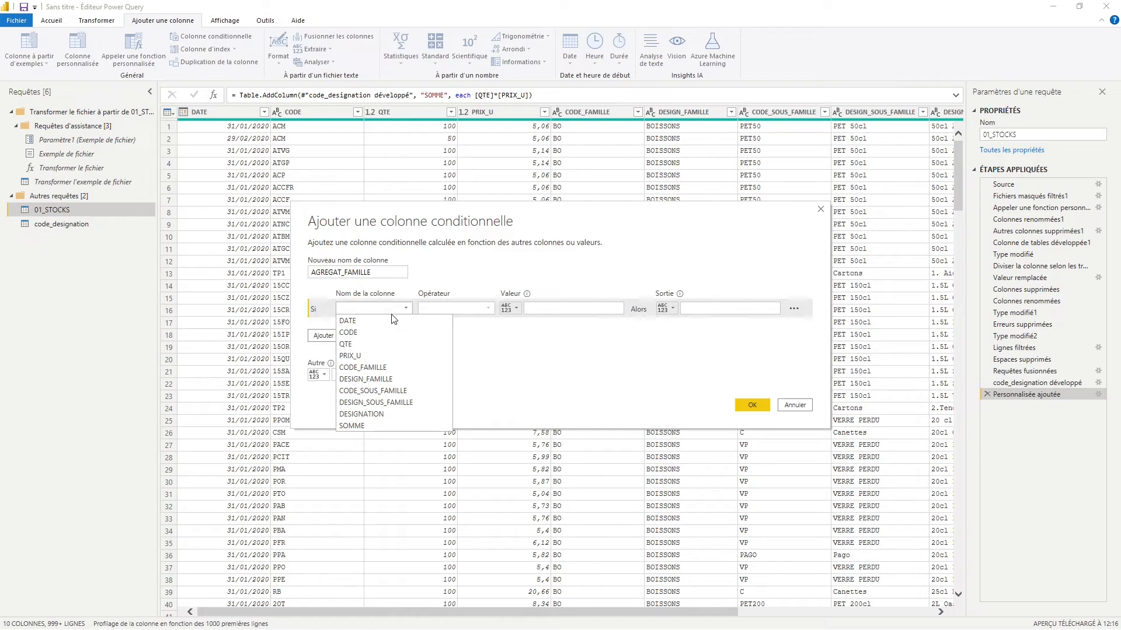
left_click(397, 378)
left_click(546, 309)
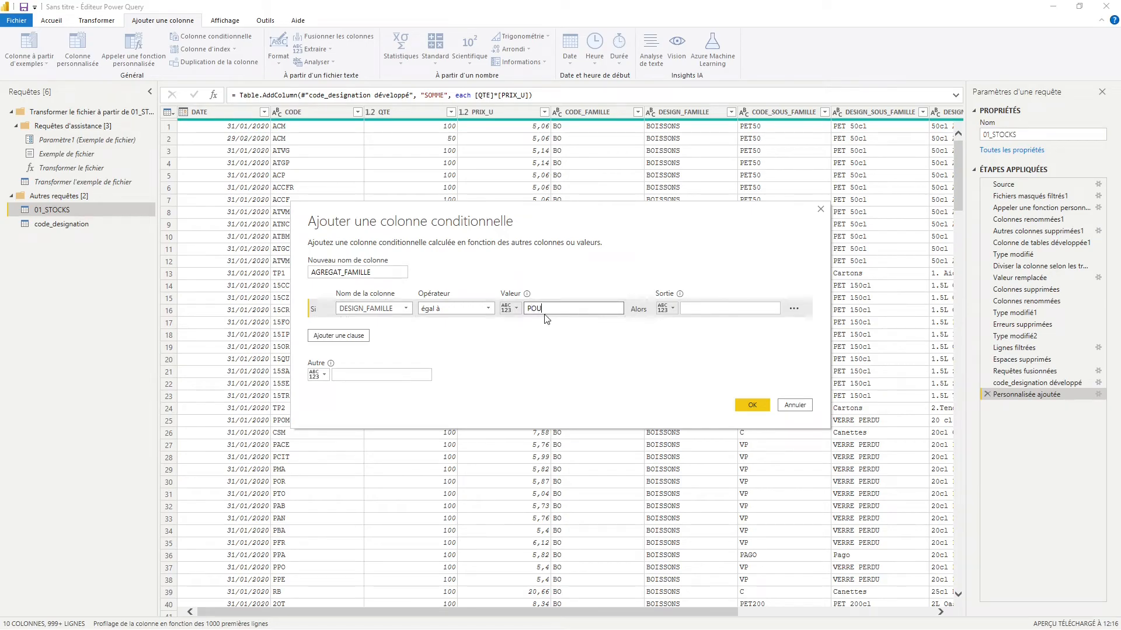
type("POULET")
left_click(718, 309)
type("VIANDE")
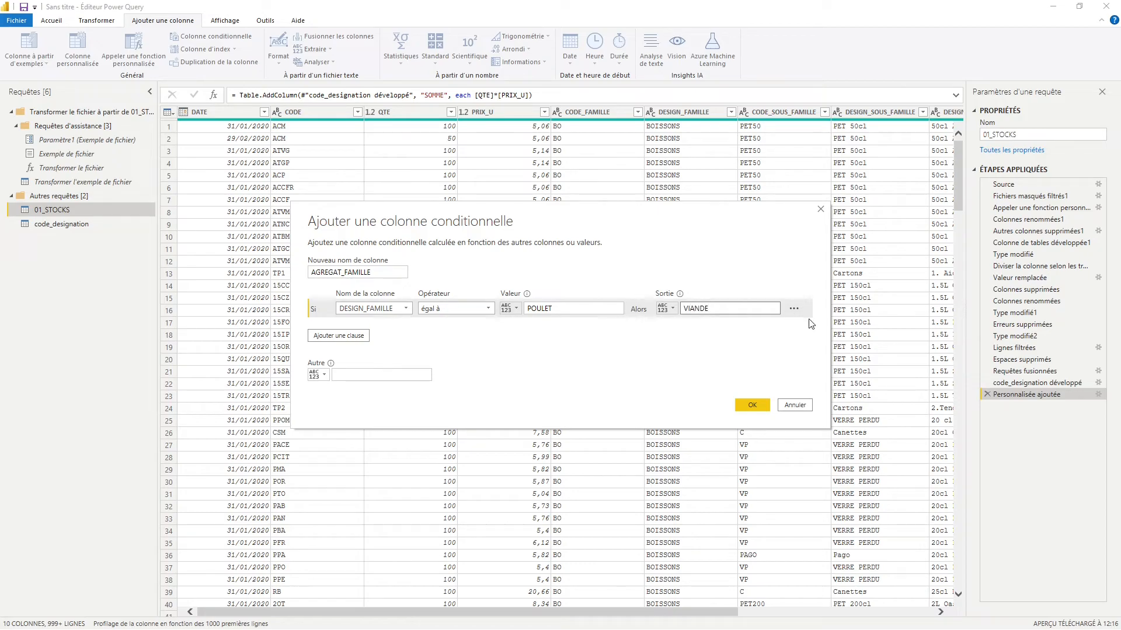
Add a second clause to AGREGAT_FAMILLE that returns VIANDE when DESIGN_FAMILLE equals VOLAILLE
left_click(339, 336)
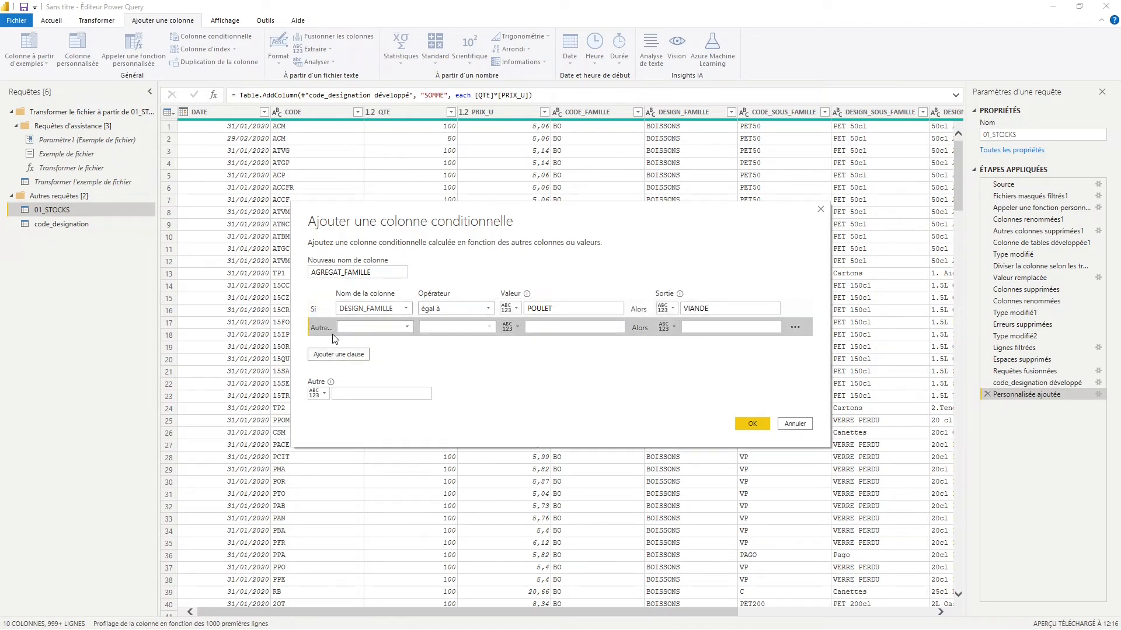
left_click(403, 329)
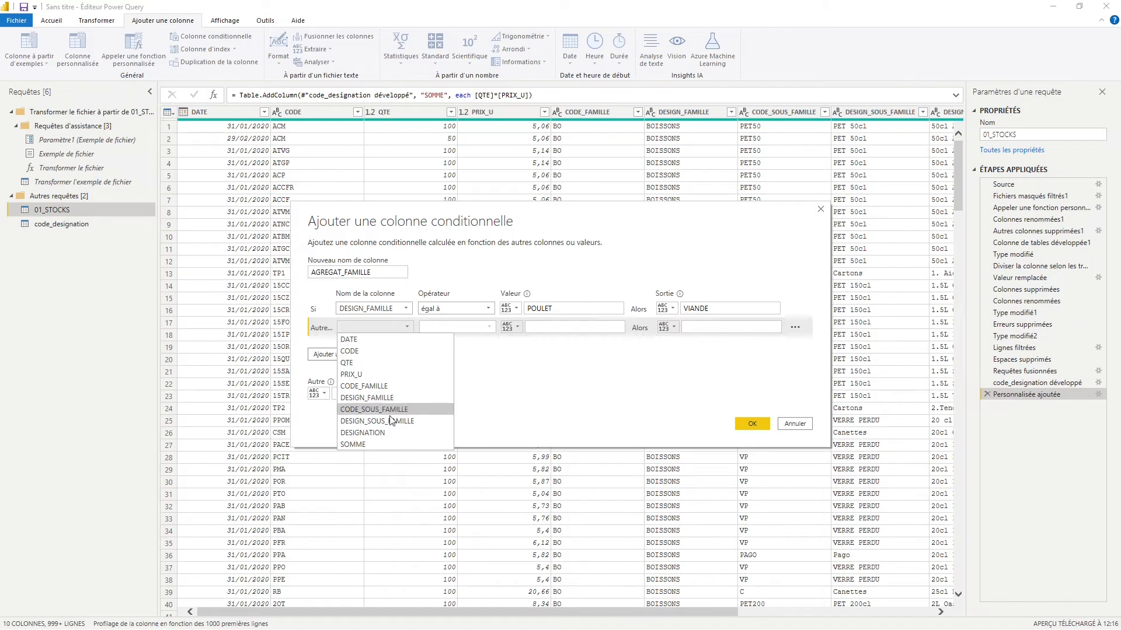
left_click(404, 397)
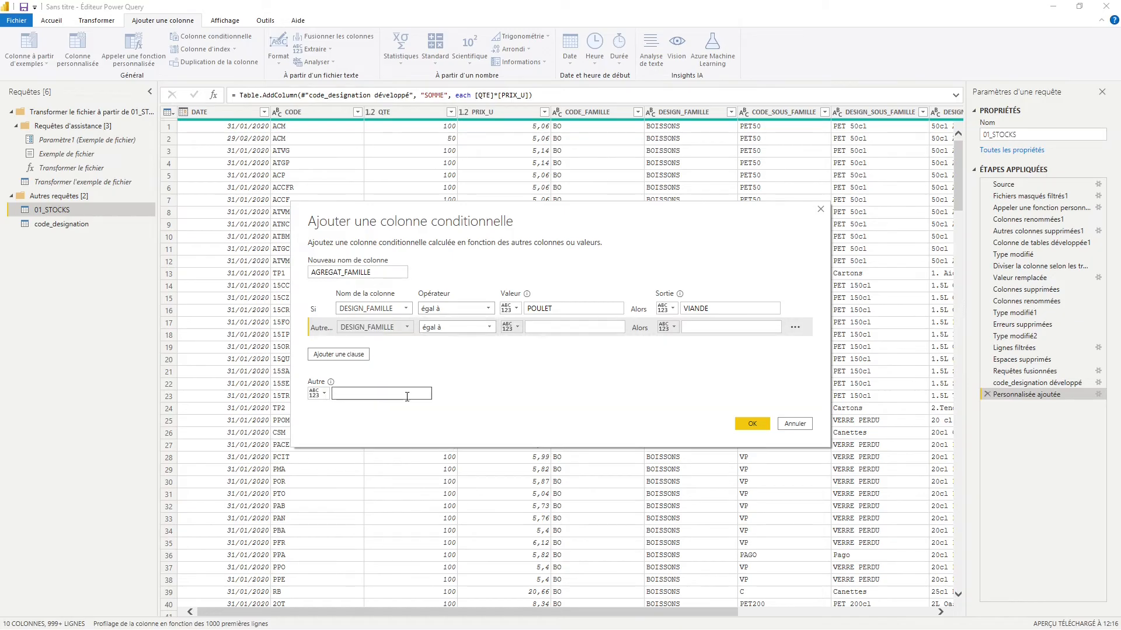
left_click(561, 328)
type("VOLAILLE")
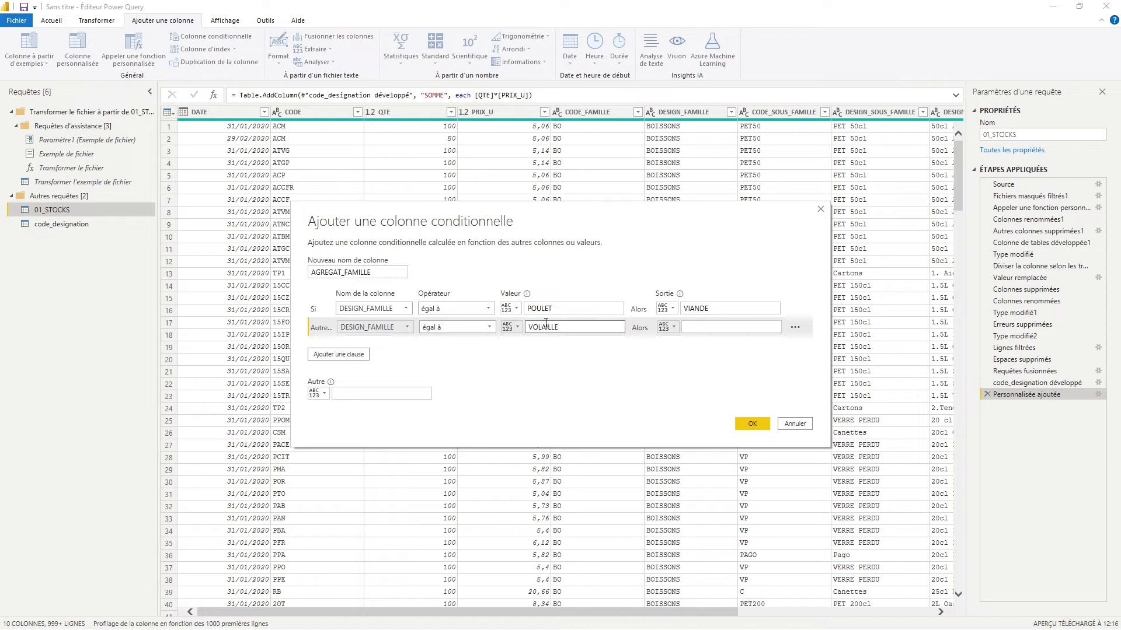
left_click(700, 327)
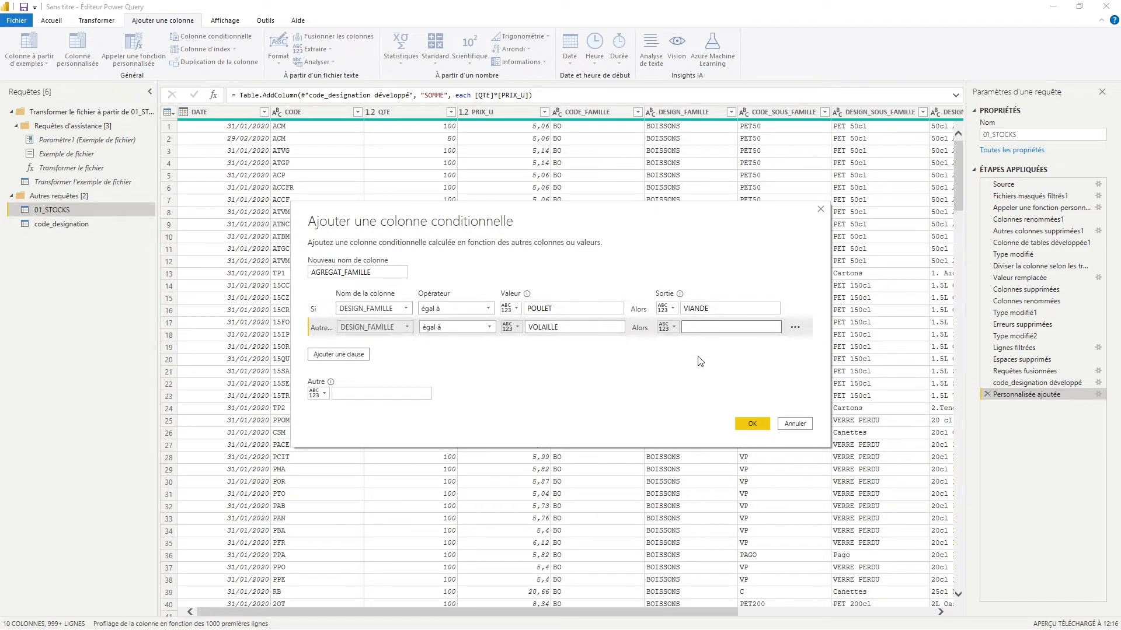
type("VIANDE")
Add a third clause to AGREGAT_FAMILLE that returns VIANDE when DESIGN_FAMILLE equals BOEUF
left_click(323, 356)
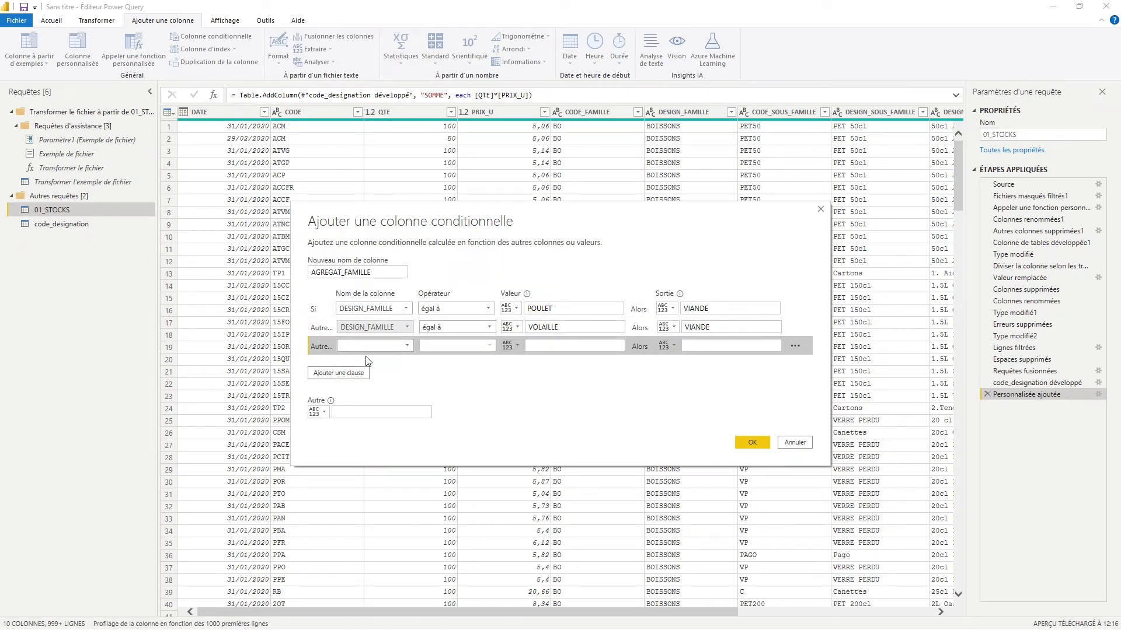
left_click(394, 349)
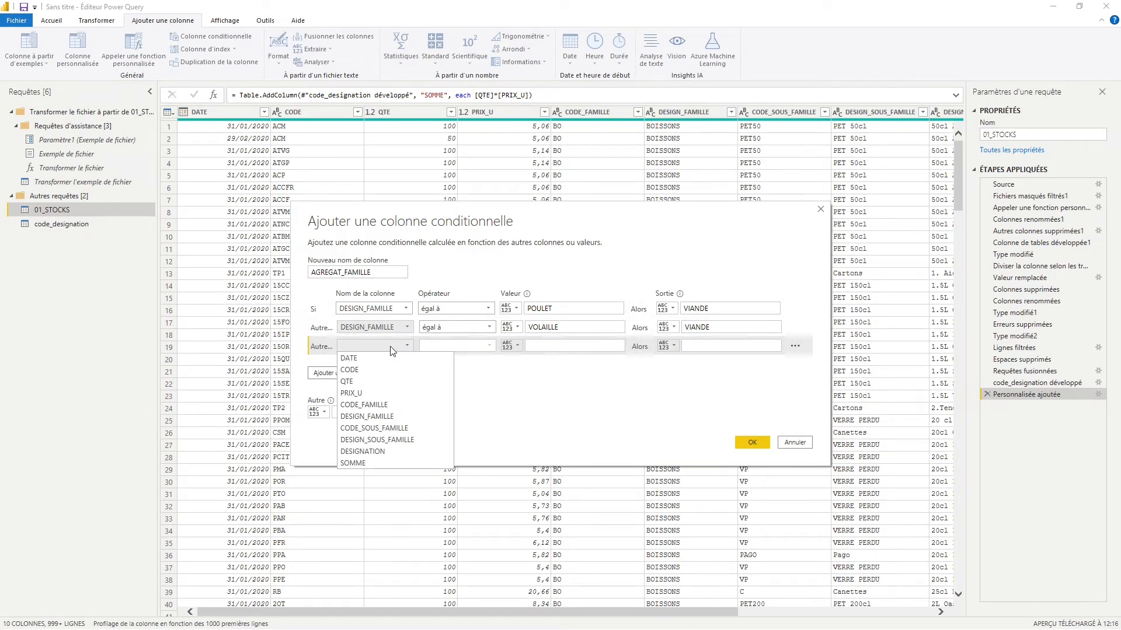
left_click(383, 417)
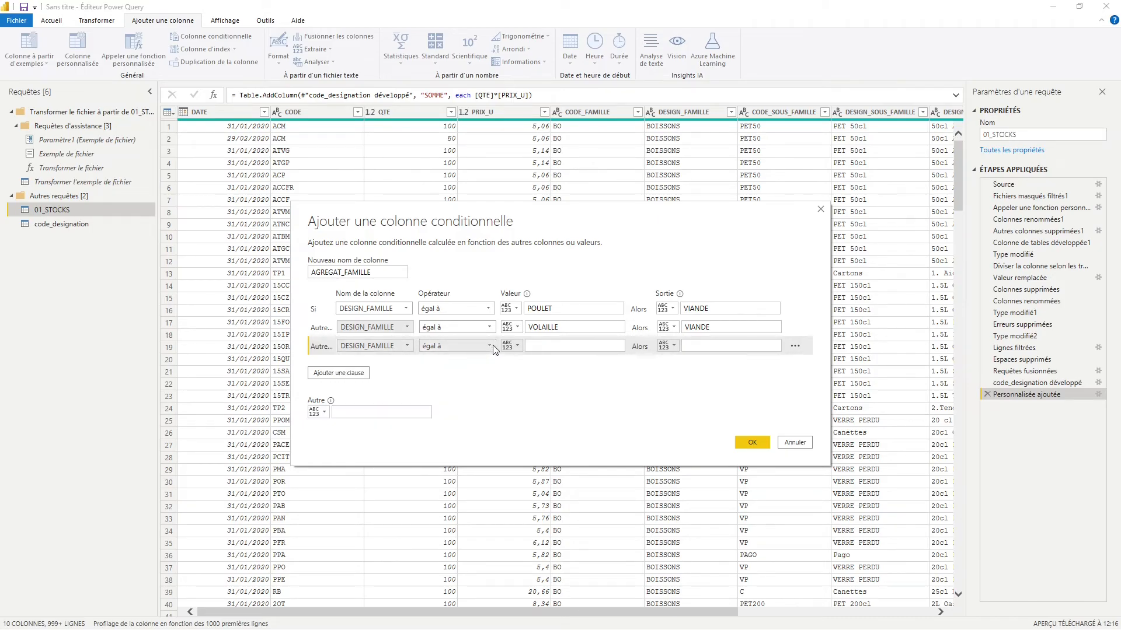
left_click(550, 344)
type("BOEUF")
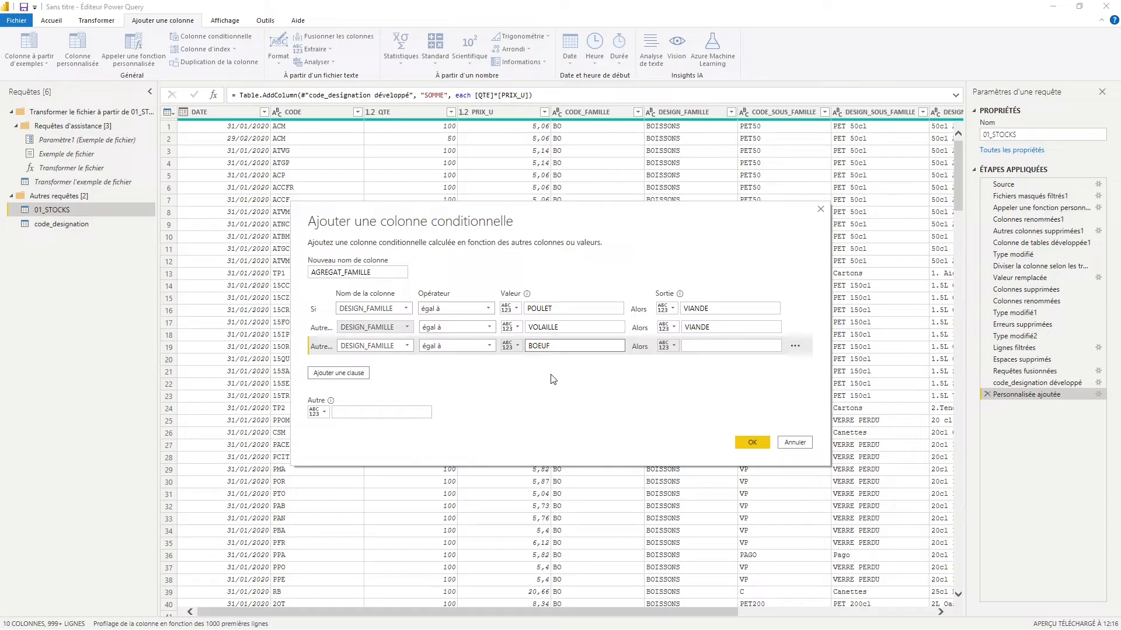
left_click(725, 346)
type("VIANDE")
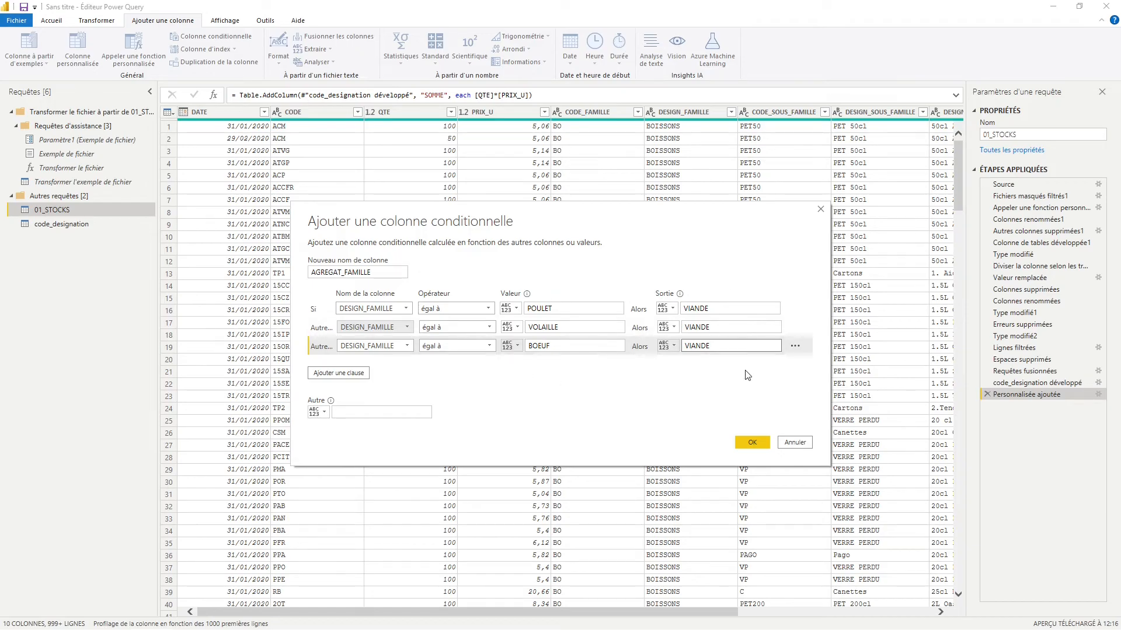
Make the otherwise result of AGREGAT_FAMILLE the value of the DESIGN_FAMILLE column and create the conditional column
left_click(357, 410)
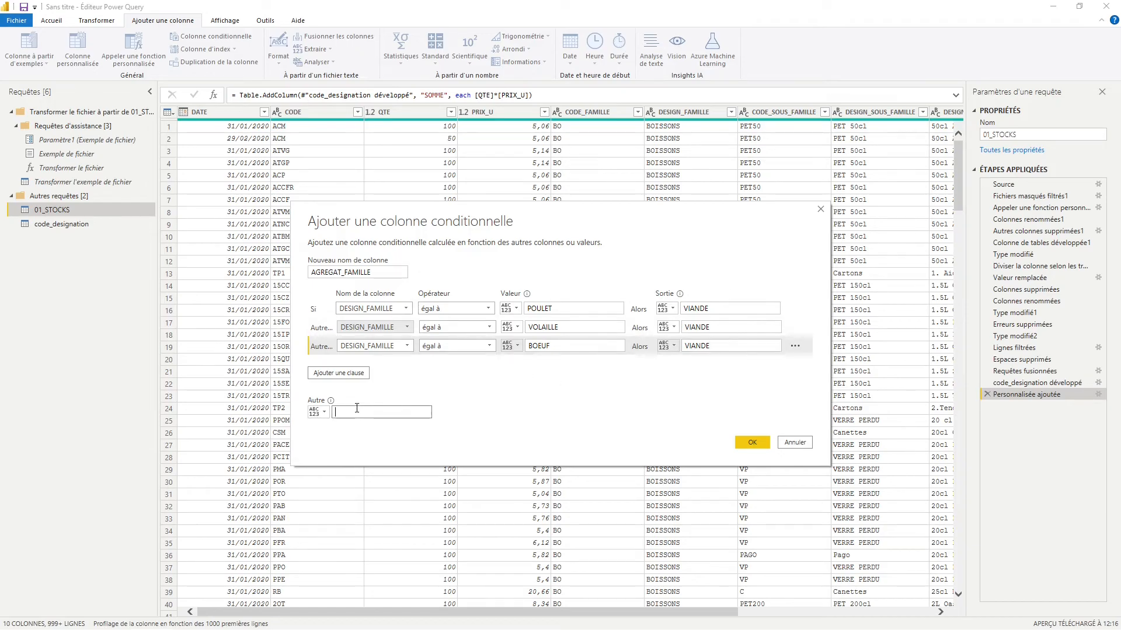
left_click(318, 412)
left_click(393, 443)
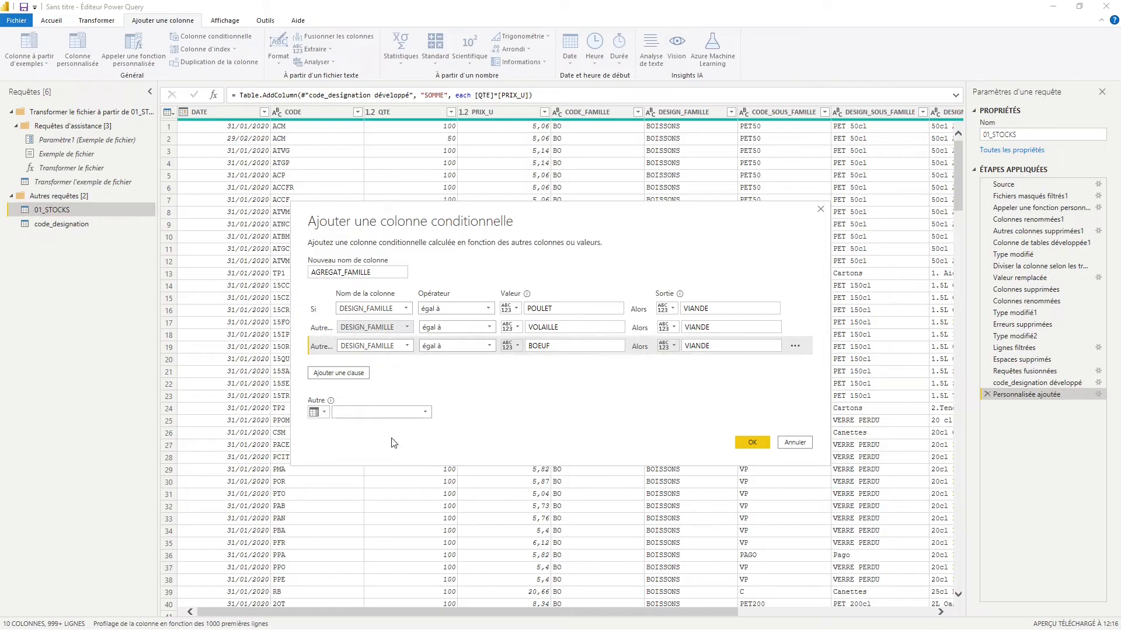
left_click(400, 412)
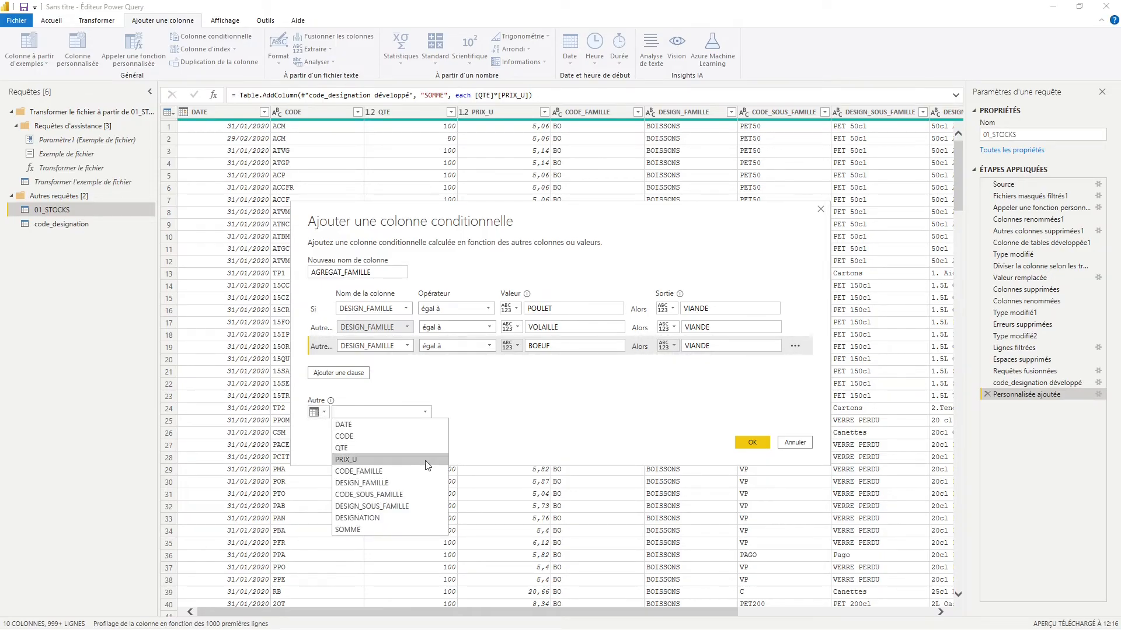
left_click(394, 482)
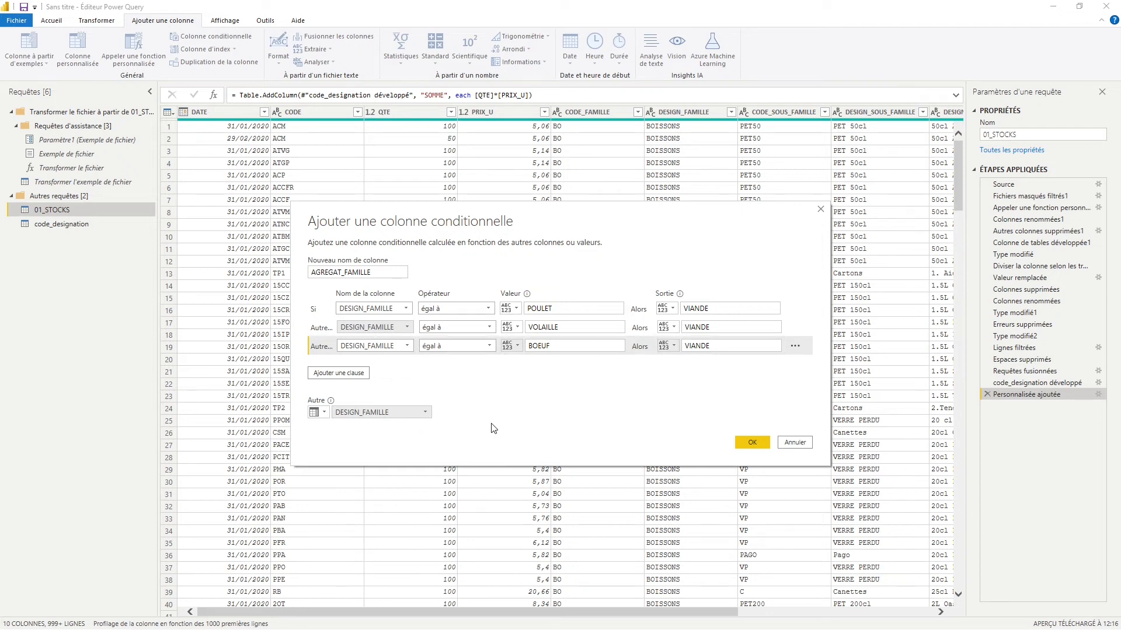
left_click(752, 443)
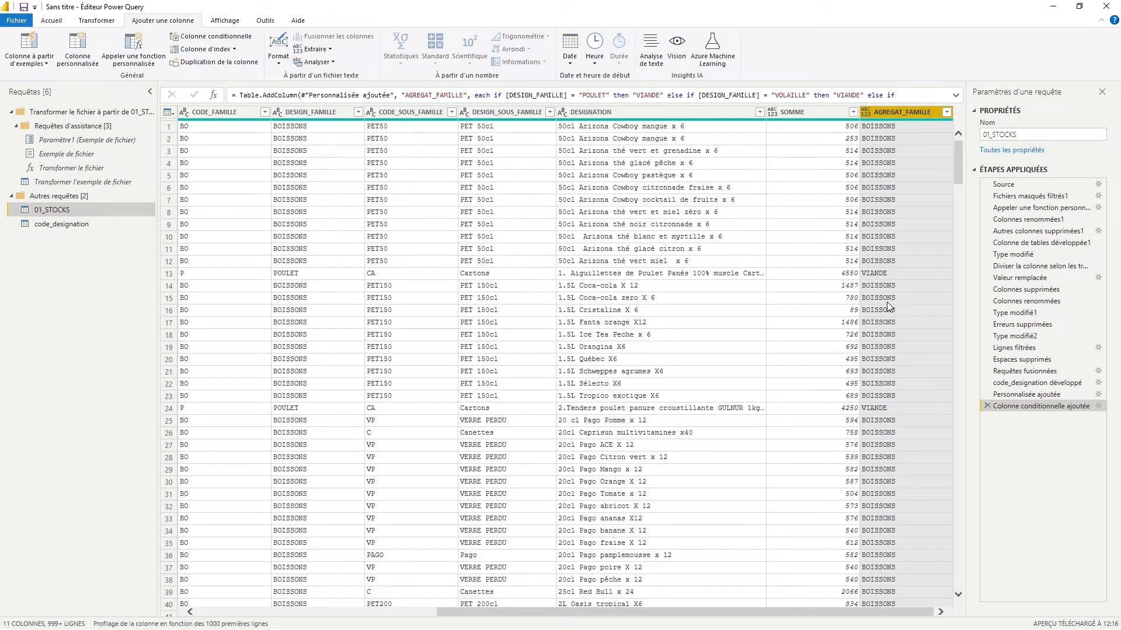
Close and apply the queries to the report, then check the 01_STOCKS fields with their full names readable
left_click(13, 22)
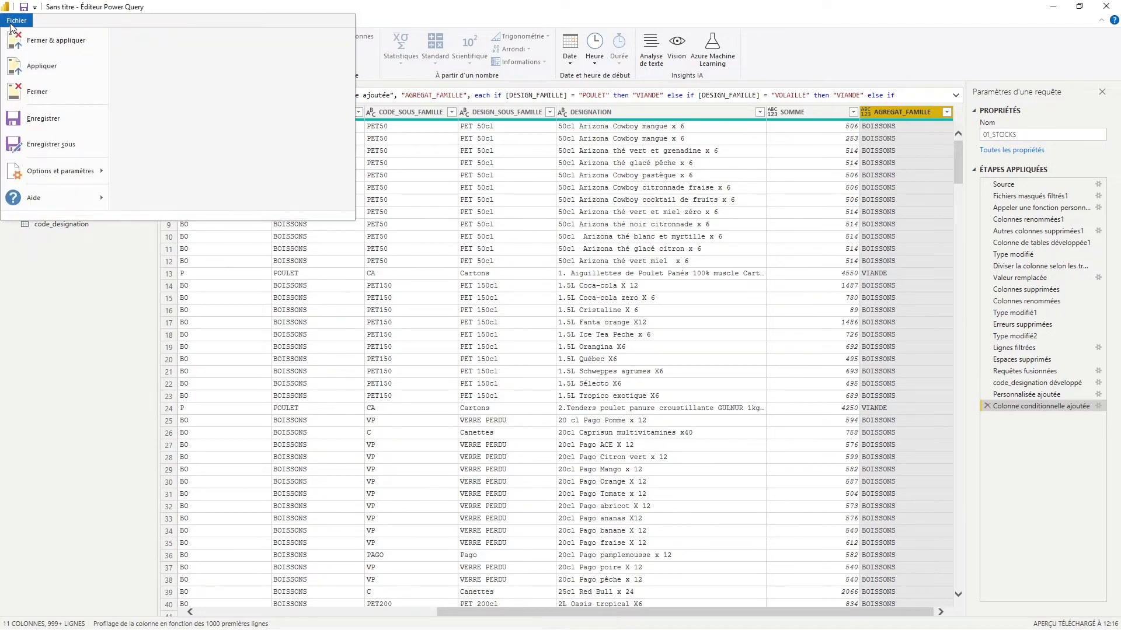
left_click(74, 42)
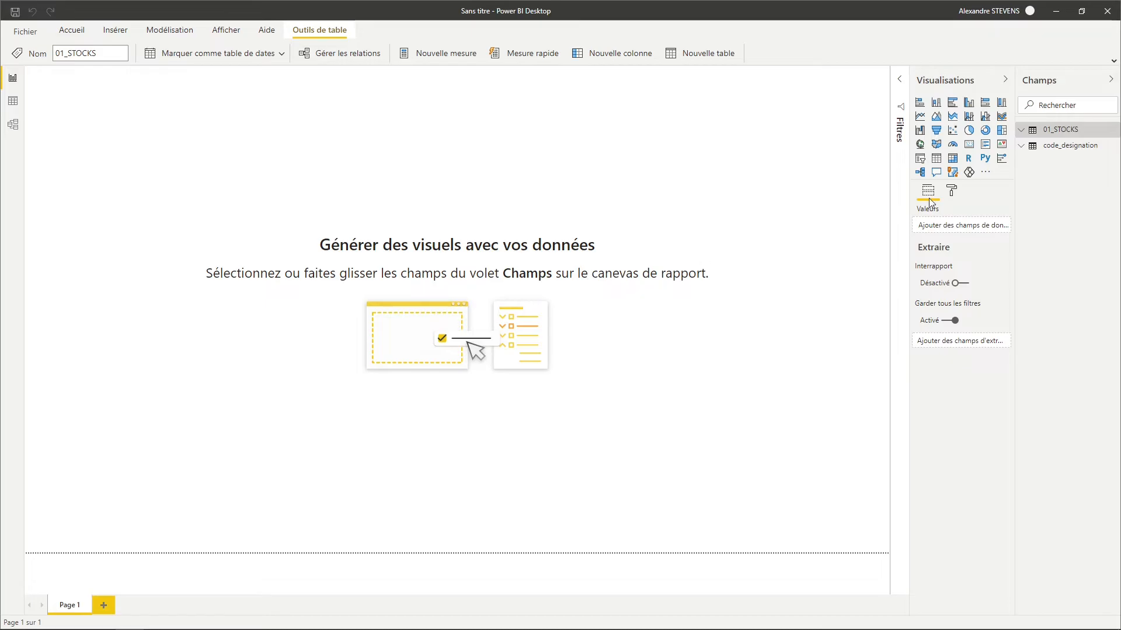
left_click(1020, 131)
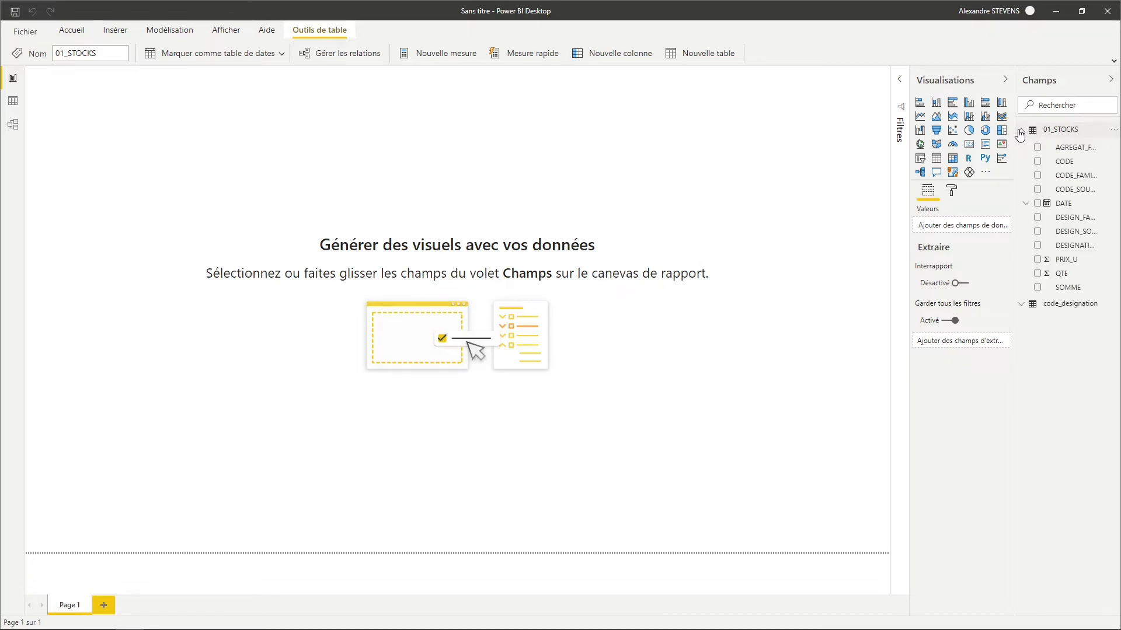
left_click_drag(1021, 150, 984, 159)
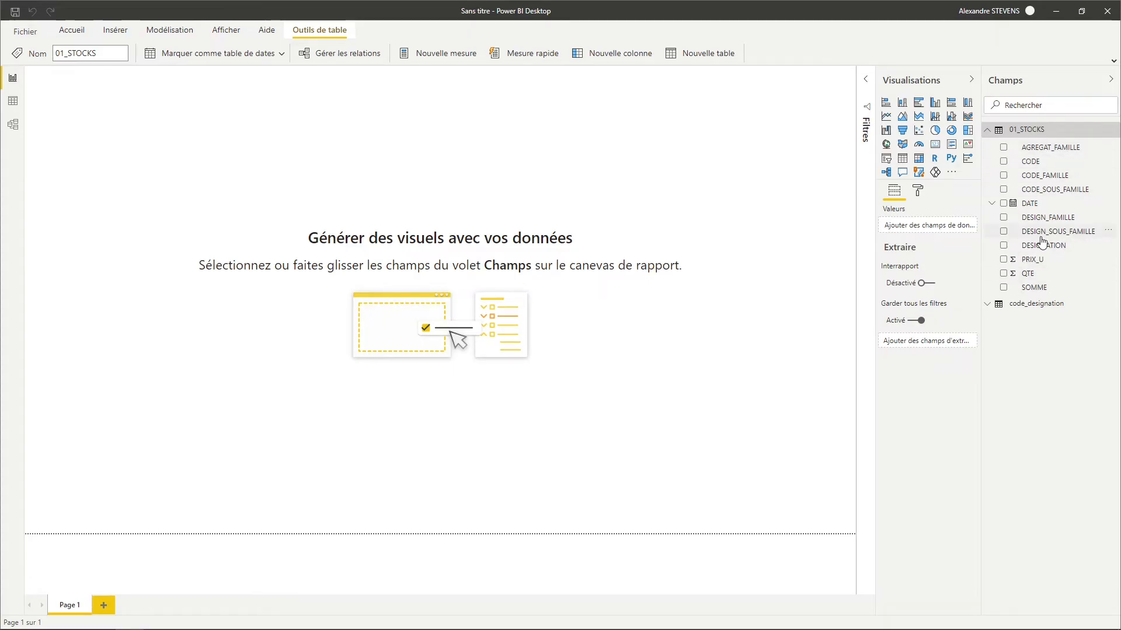
left_click(998, 136)
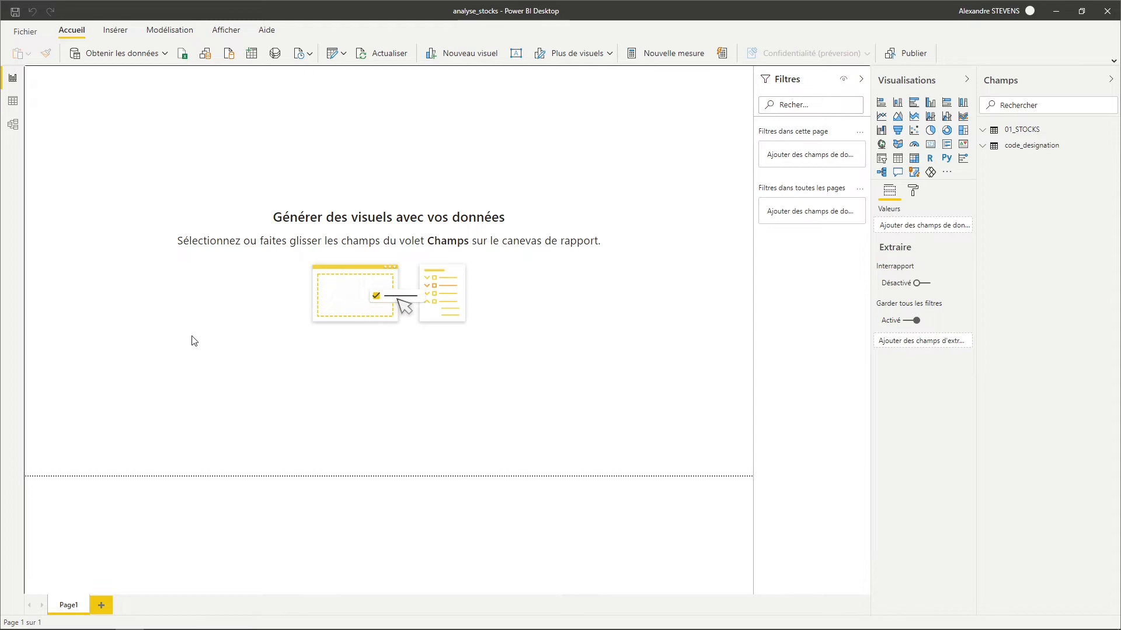
Place the DATE field of 01_STOCKS on the upper part of the report page as a slicer
left_click(1021, 129)
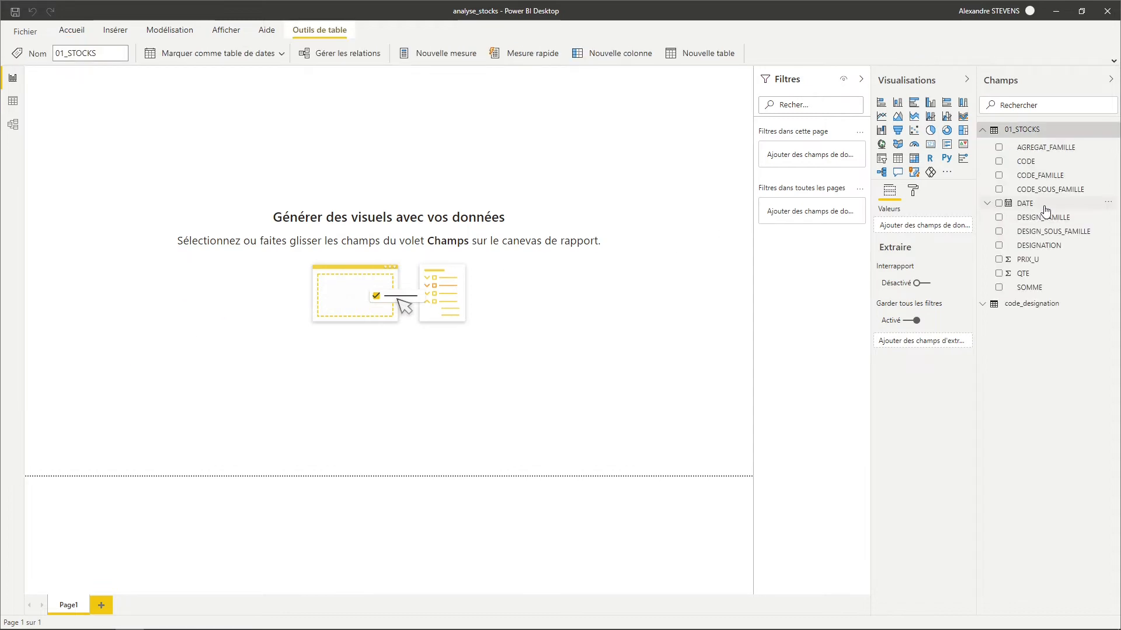
left_click_drag(1060, 209, 408, 195)
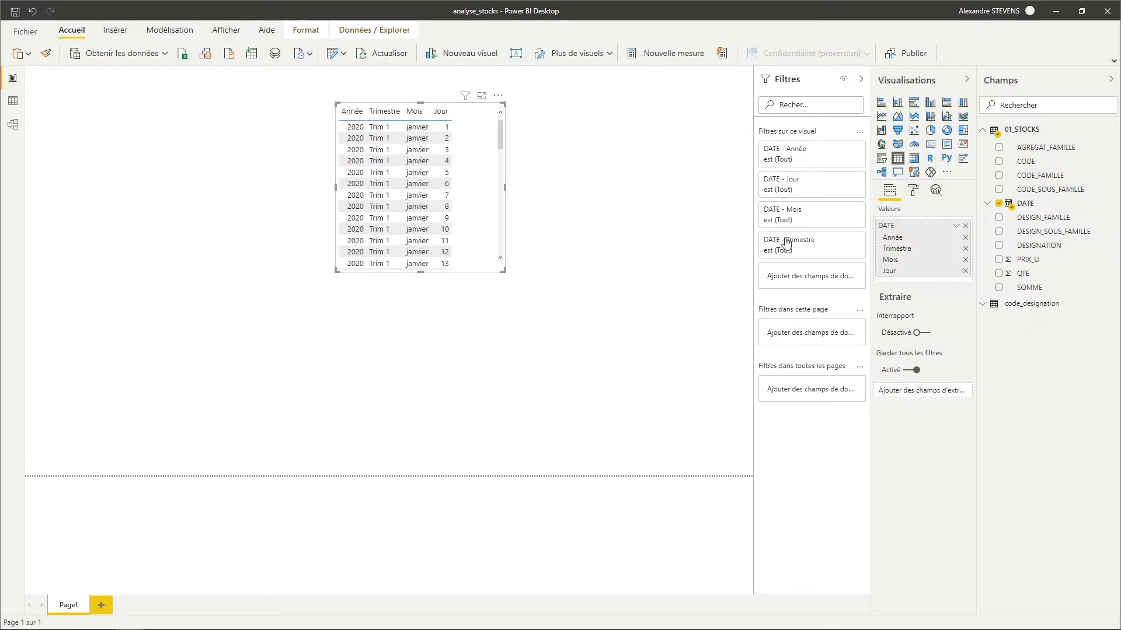
left_click(881, 158)
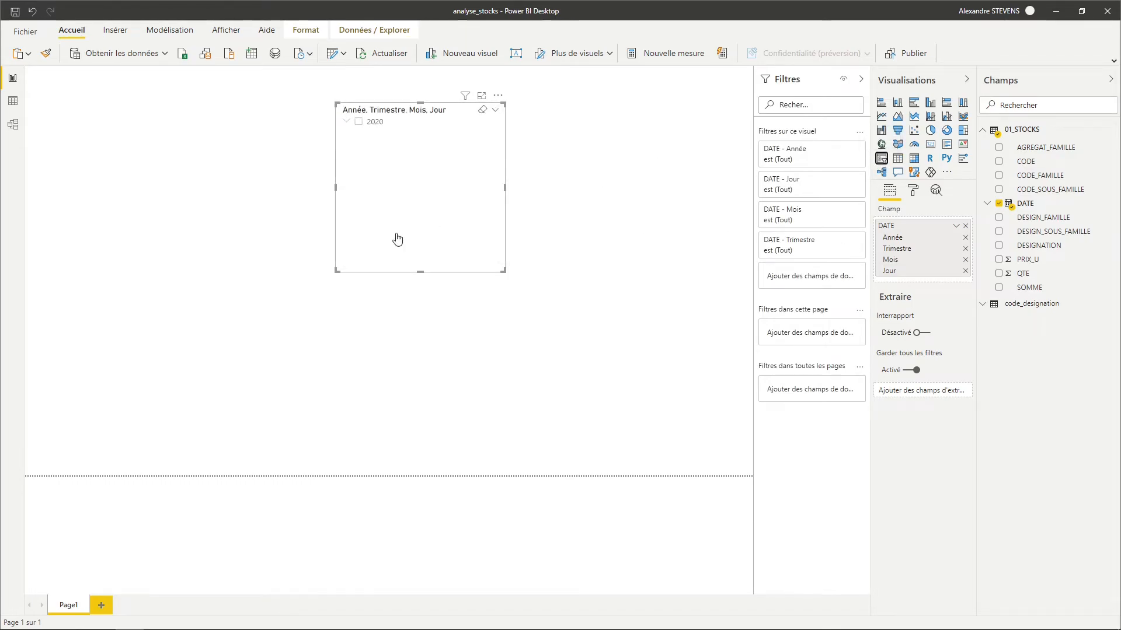
Explore the date slicer's hierarchy by expanding 2020, selecting Trim 1 and showing its months, then collapse it
left_click(348, 125)
left_click(369, 132)
left_click(357, 135)
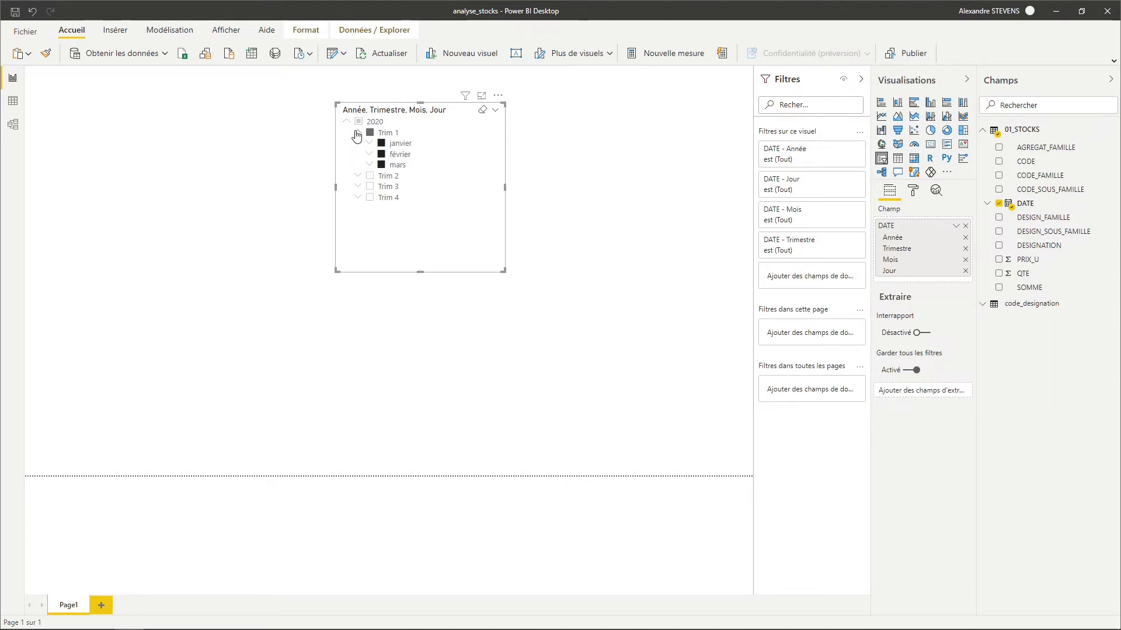
left_click(357, 134)
left_click(346, 121)
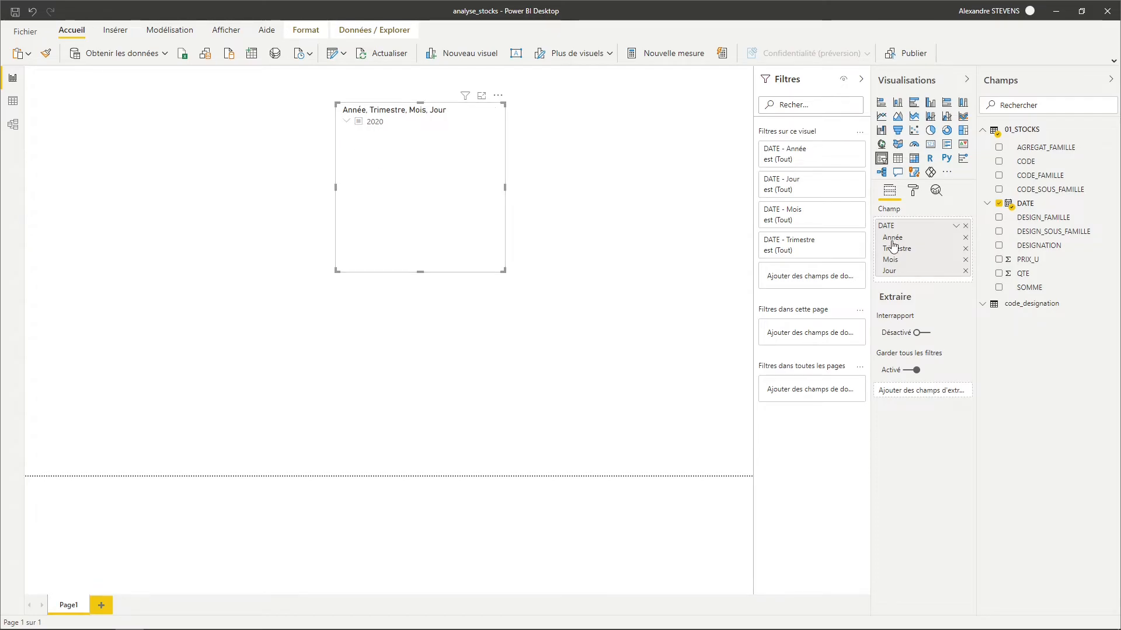
Remove the Année, Trimestre and Jour levels from the date slicer, keeping only Mois
left_click(966, 238)
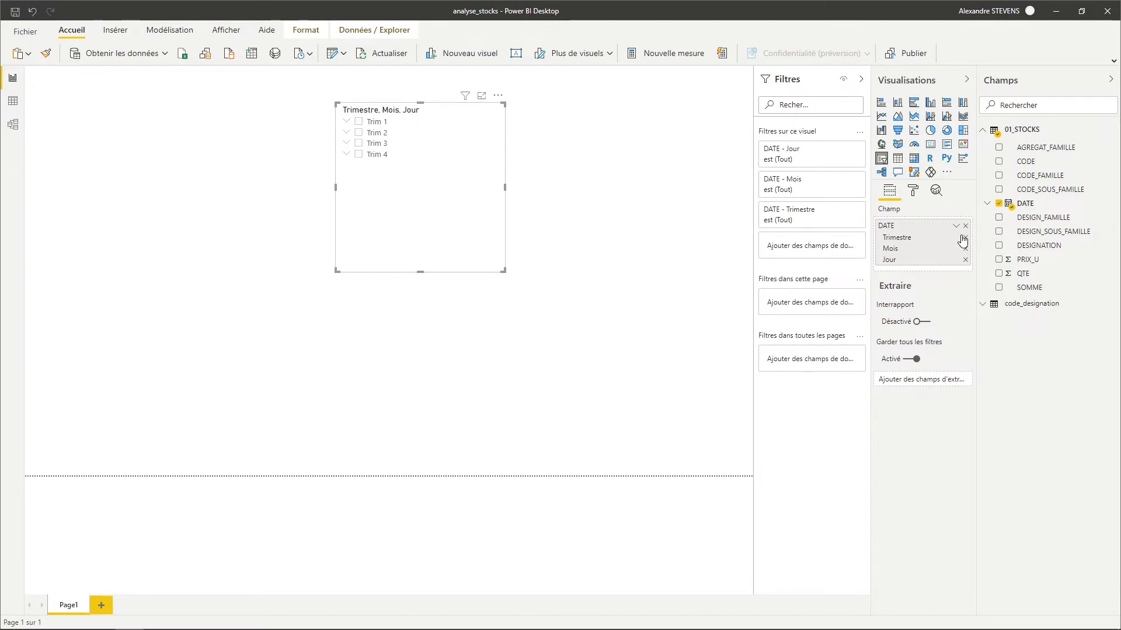
left_click(965, 238)
left_click(965, 249)
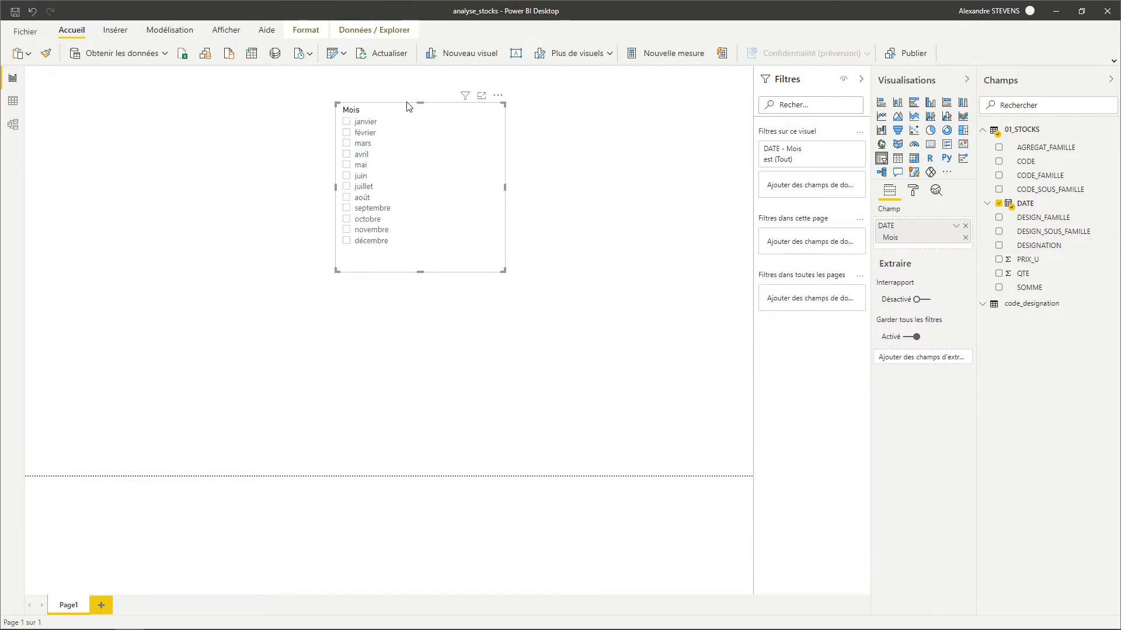
Move the Mois slicer to the upper-left corner of the report page and make it a compact dropdown list (Liste déroulante)
left_click_drag(430, 115, 133, 87)
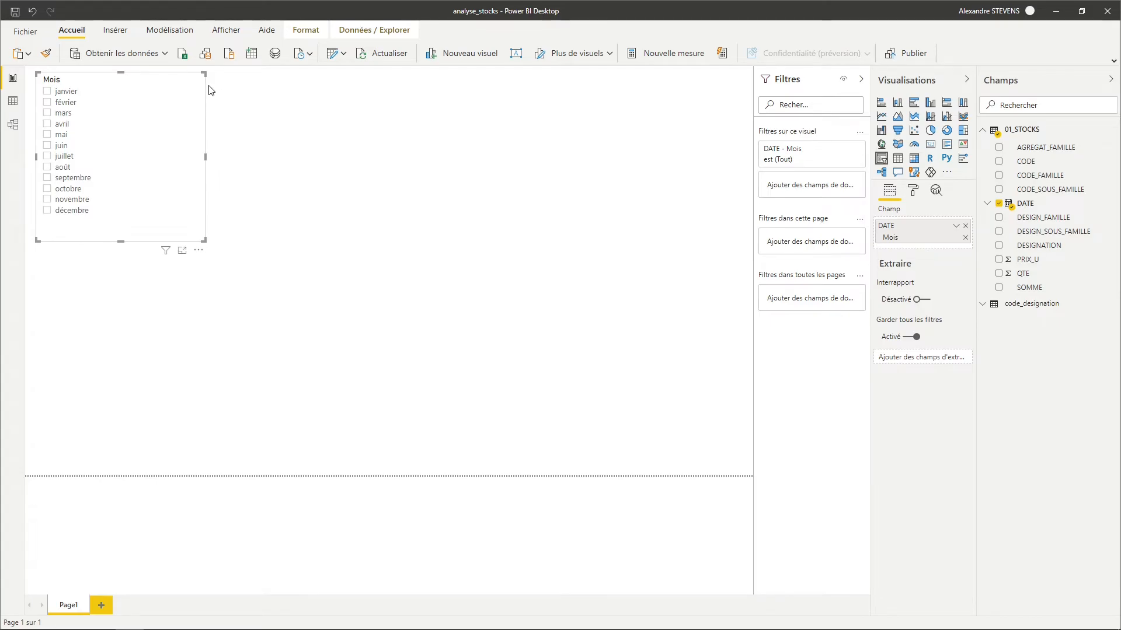
mouse_move(176, 99)
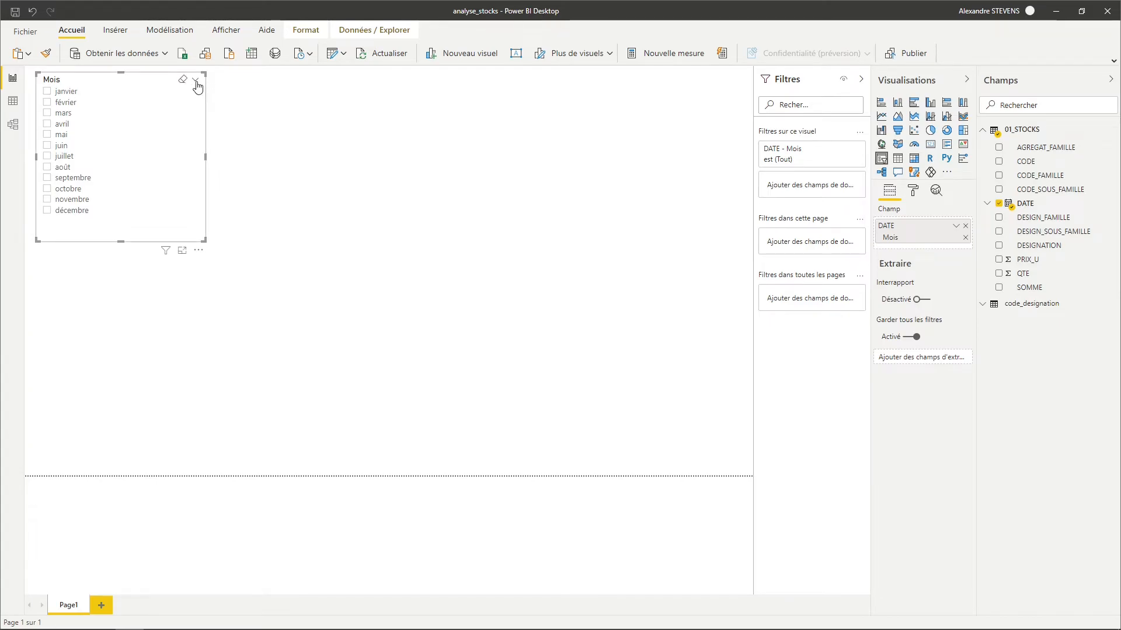
left_click(196, 82)
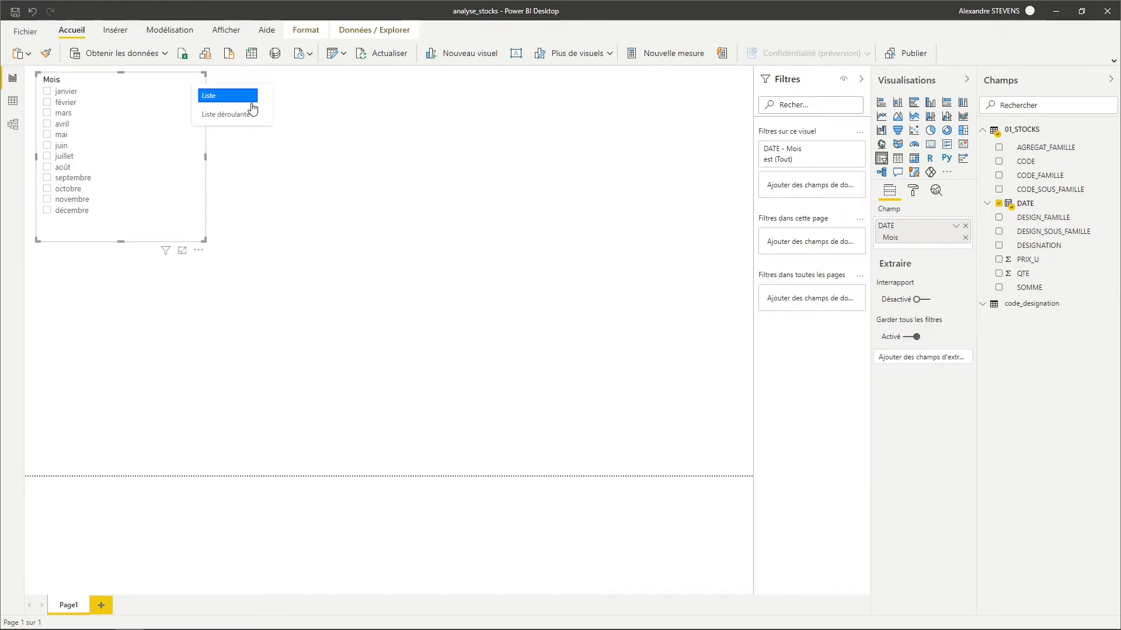
left_click(231, 119)
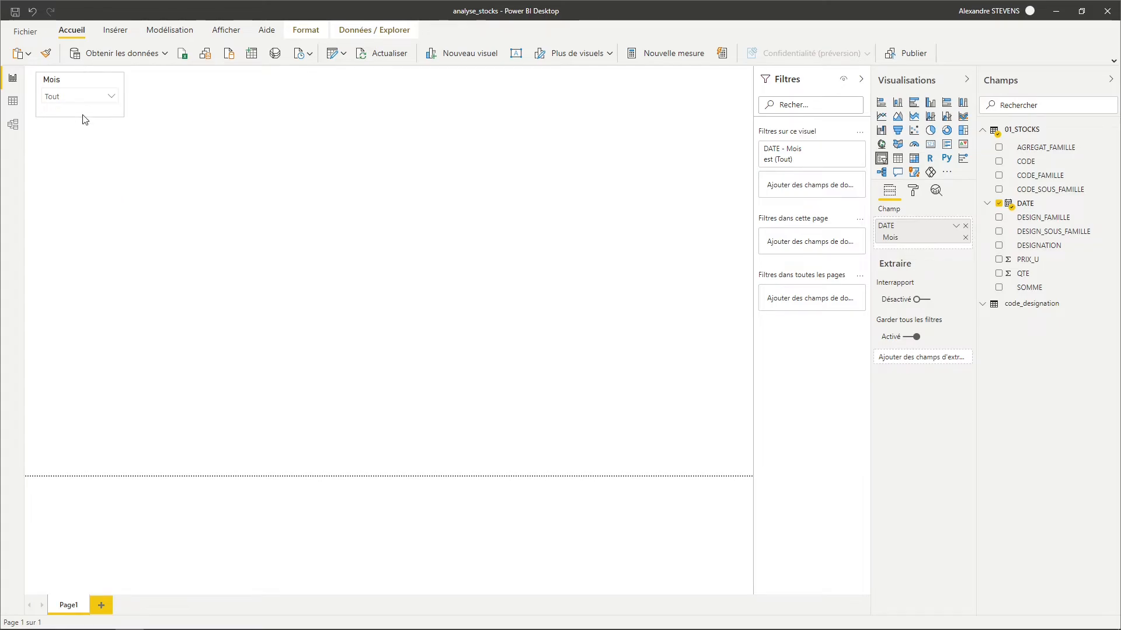
left_click(119, 189)
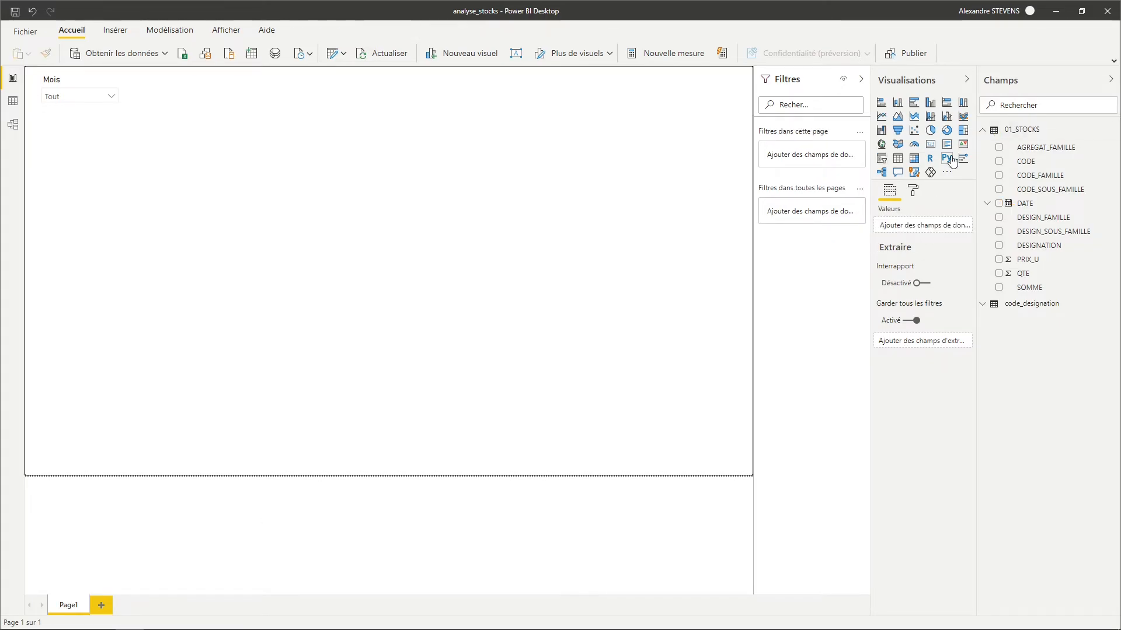
Add a card visual directly below the Mois slicer, showing the SOMME field and enlarged to be wider than the slicer
left_click(932, 147)
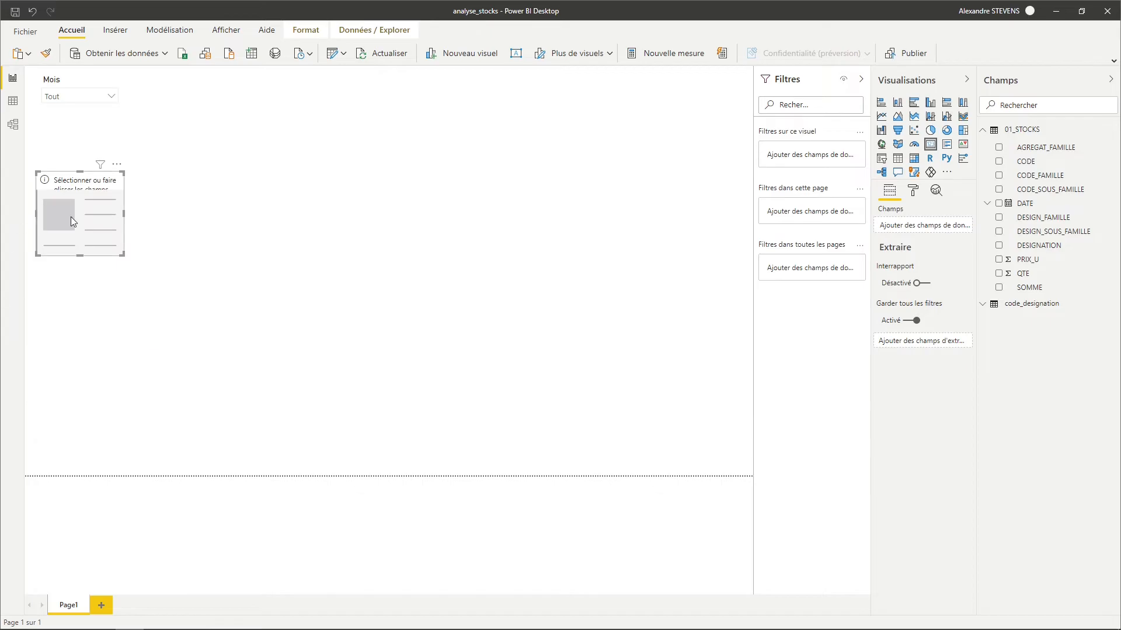
left_click_drag(71, 216, 73, 164)
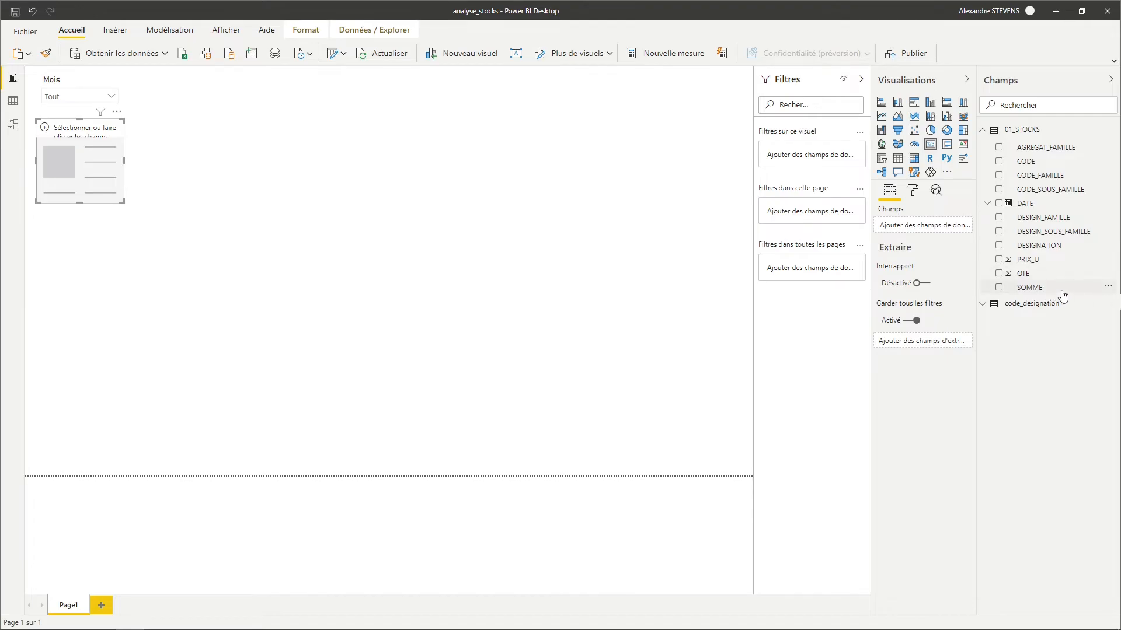
left_click_drag(1054, 288, 208, 217)
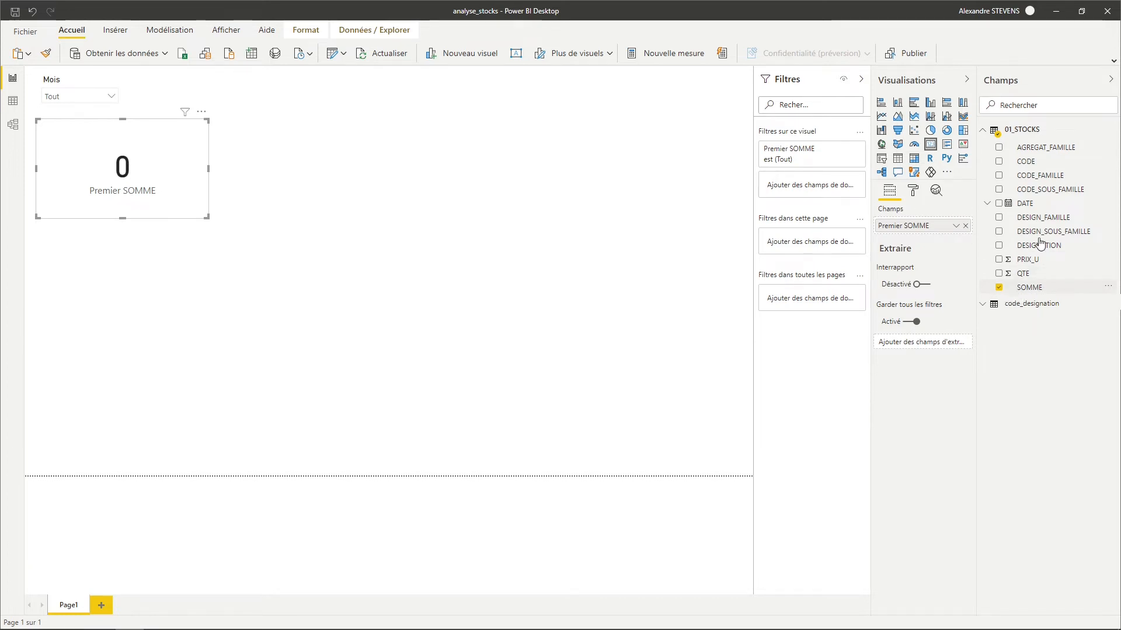
Edit the 01_STOCKS query to set the SOMME column's data type to Nombre décimal, and close and apply the change
right_click(1030, 129)
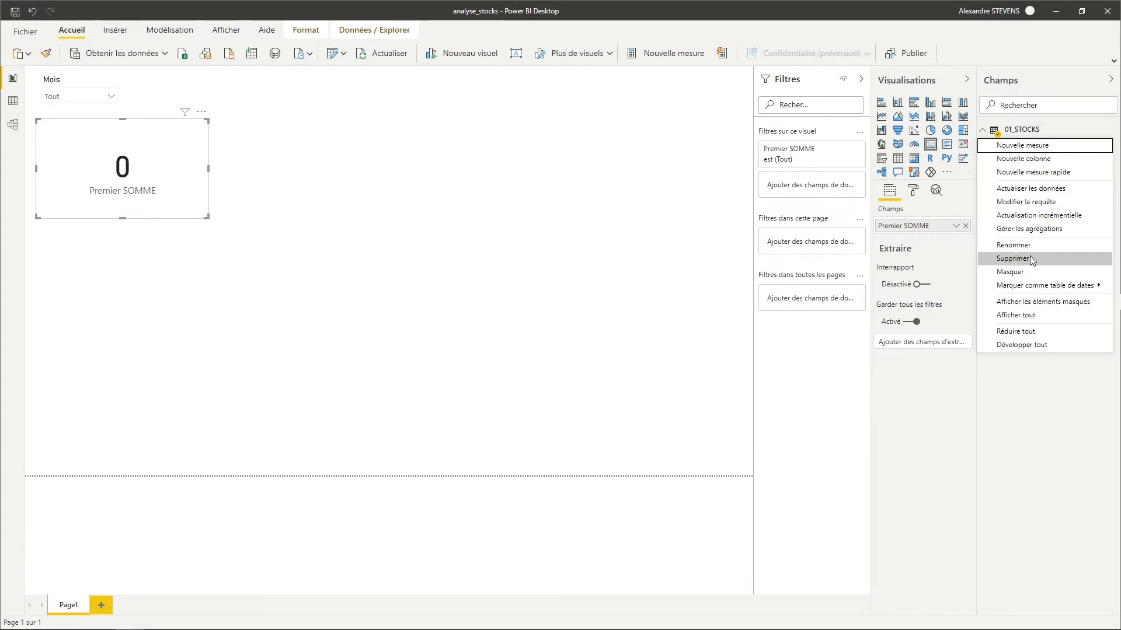
left_click(1046, 202)
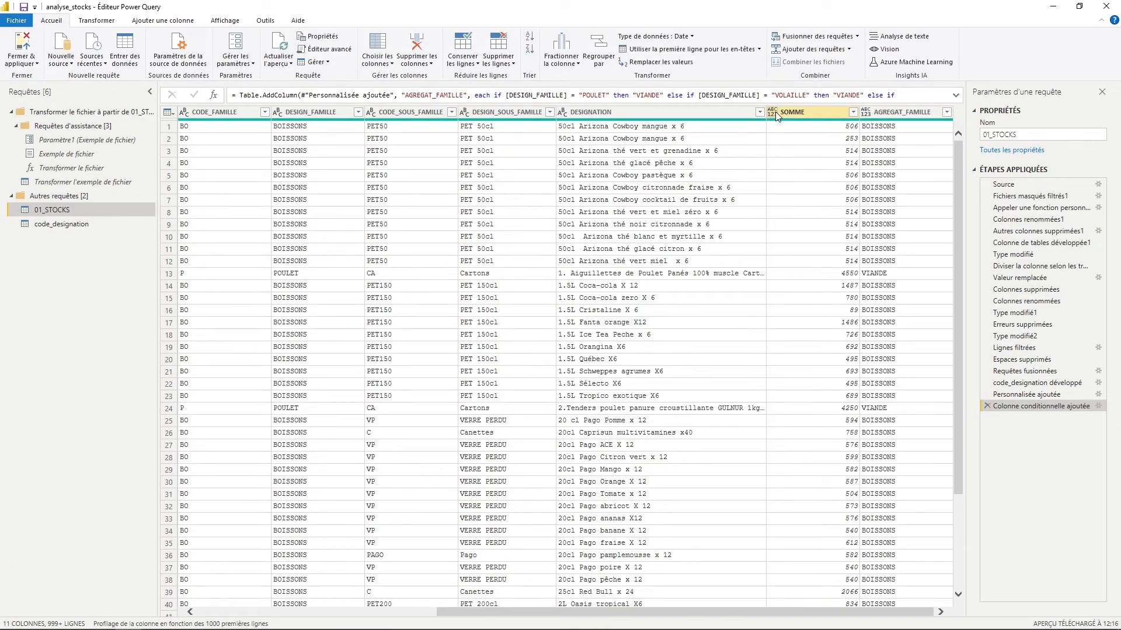
left_click(775, 110)
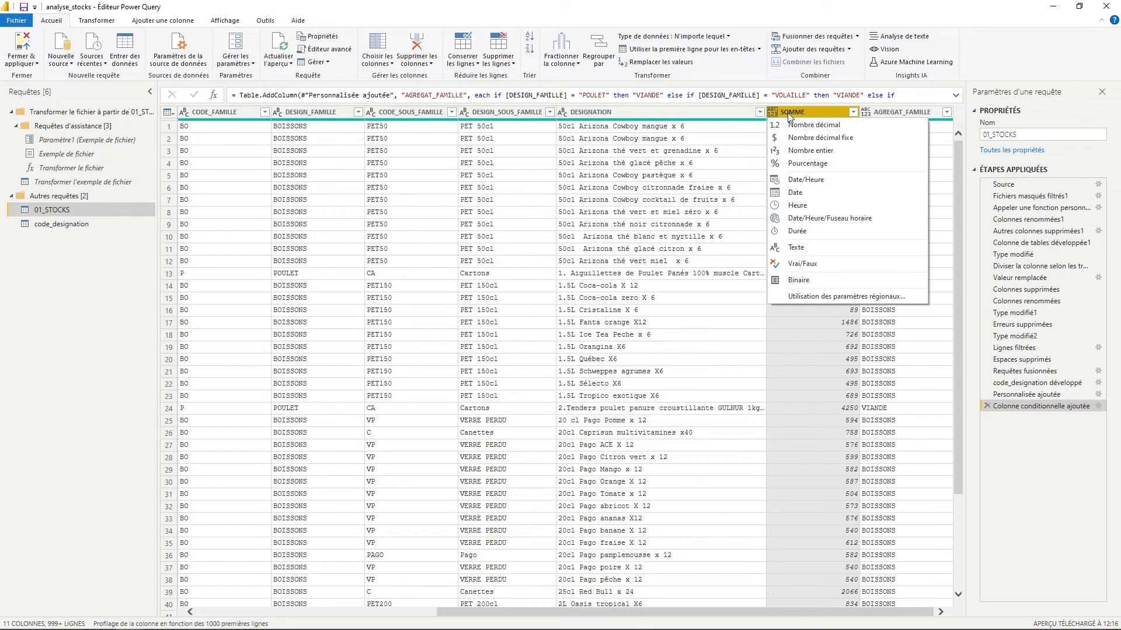
left_click(799, 125)
left_click(27, 65)
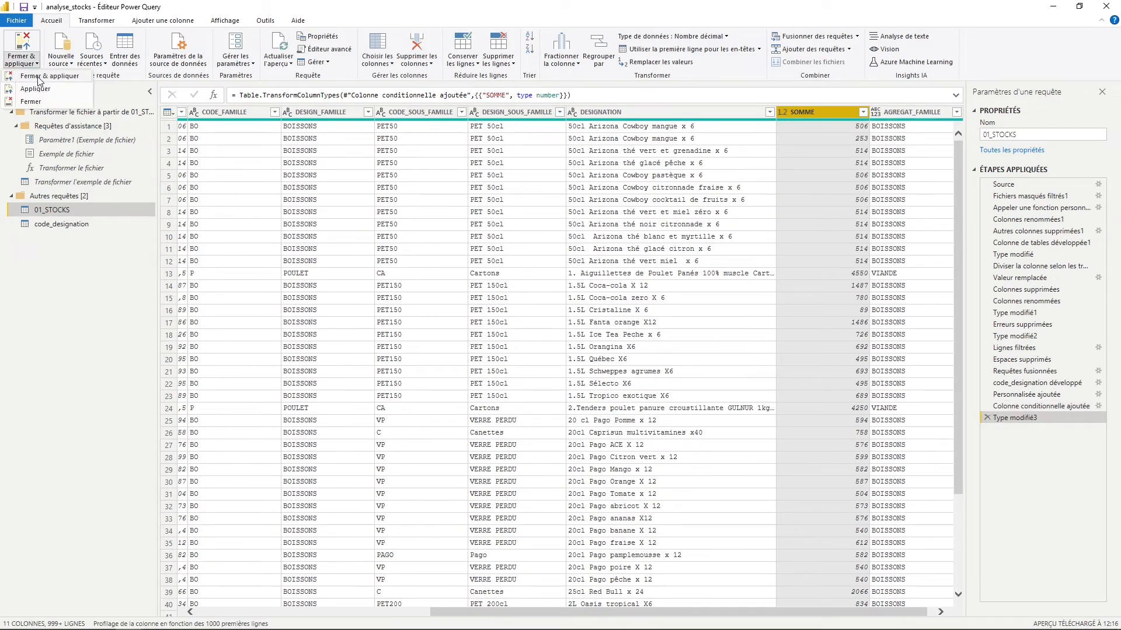
left_click(36, 79)
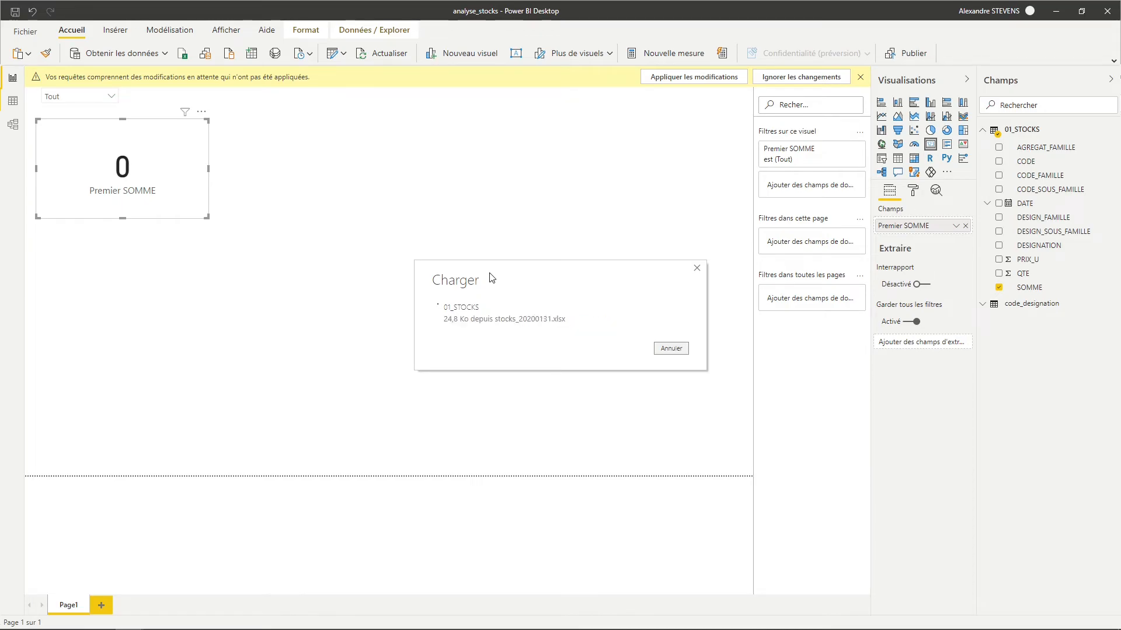
Replace the card's Premier SOMME value with the numeric SOMME field of 01_STOCKS
left_click(965, 228)
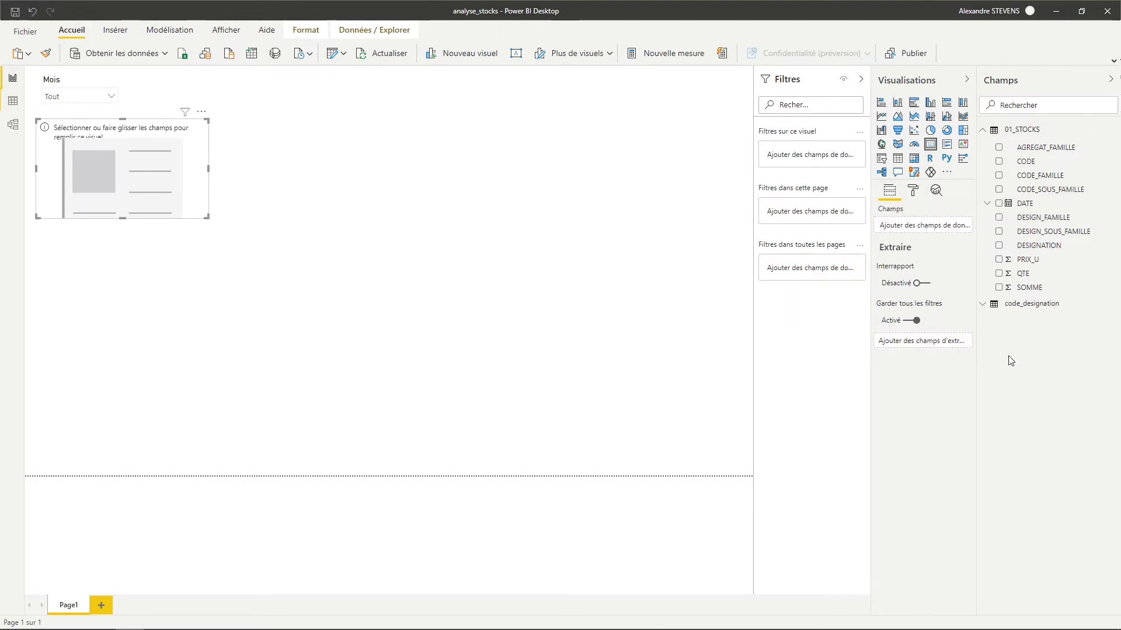
left_click(999, 287)
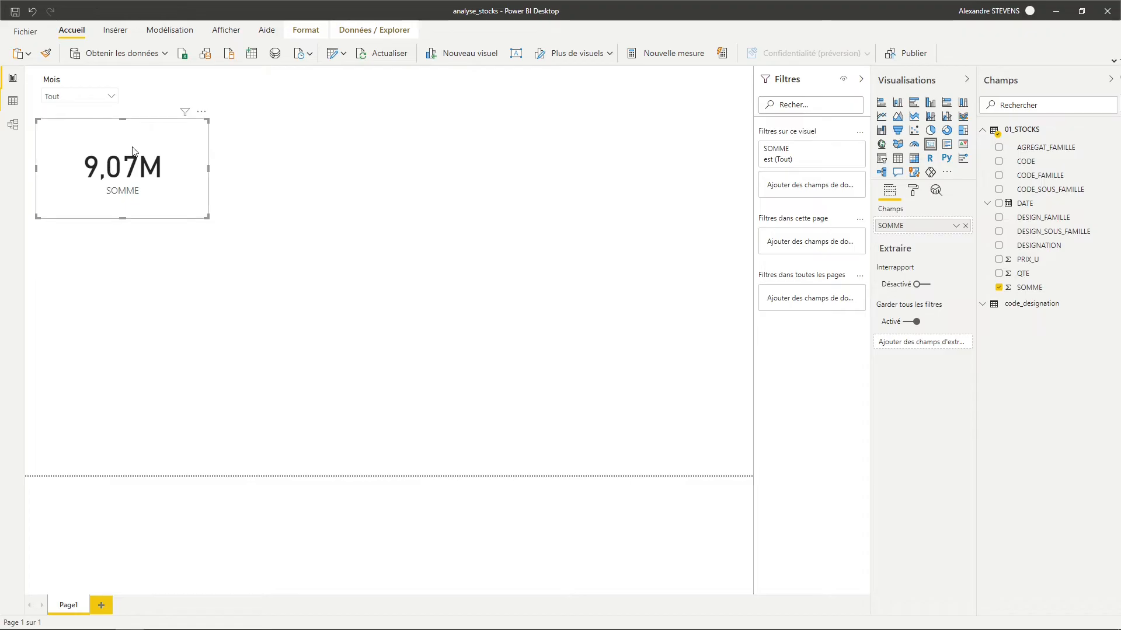
Open the Mois slicer's list of months
left_click(114, 100)
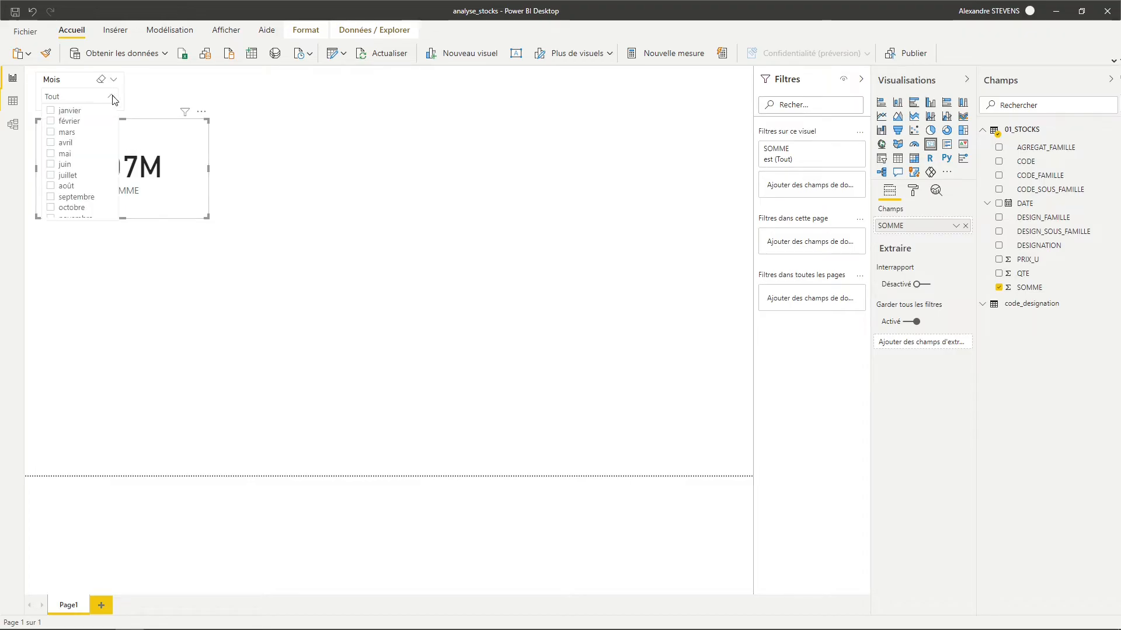
Filter the report to mars with the Mois slicer and shrink the SOMME card slightly
left_click(66, 133)
left_click(388, 180)
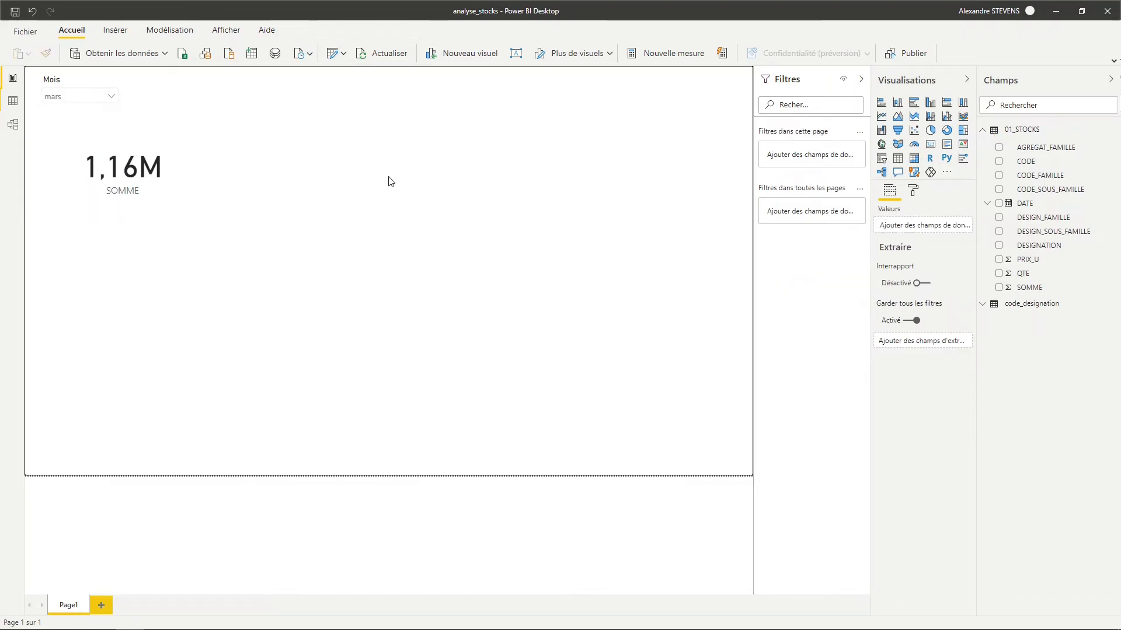
left_click(160, 191)
left_click_drag(209, 218, 186, 204)
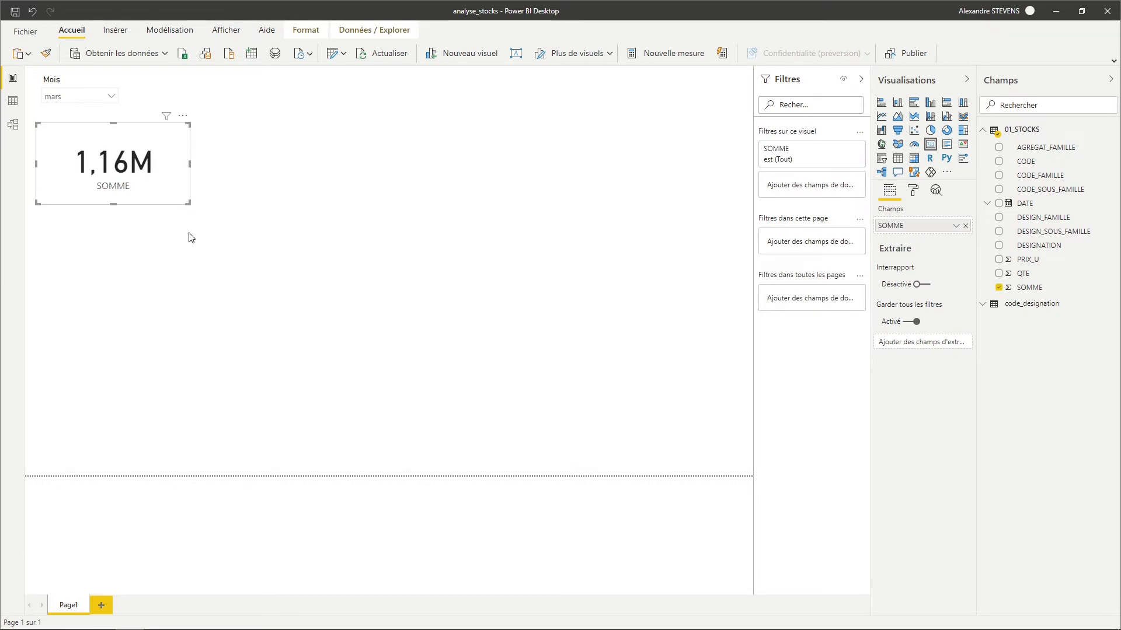
Change the data label colour of the SOMME card to dark grey
left_click(913, 190)
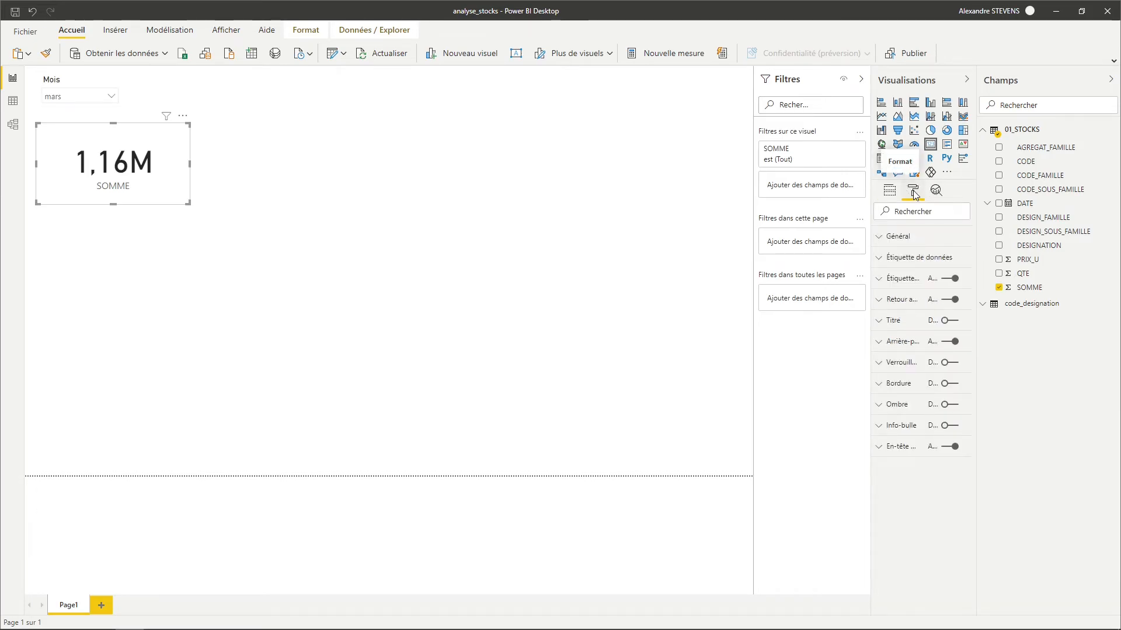
left_click(921, 257)
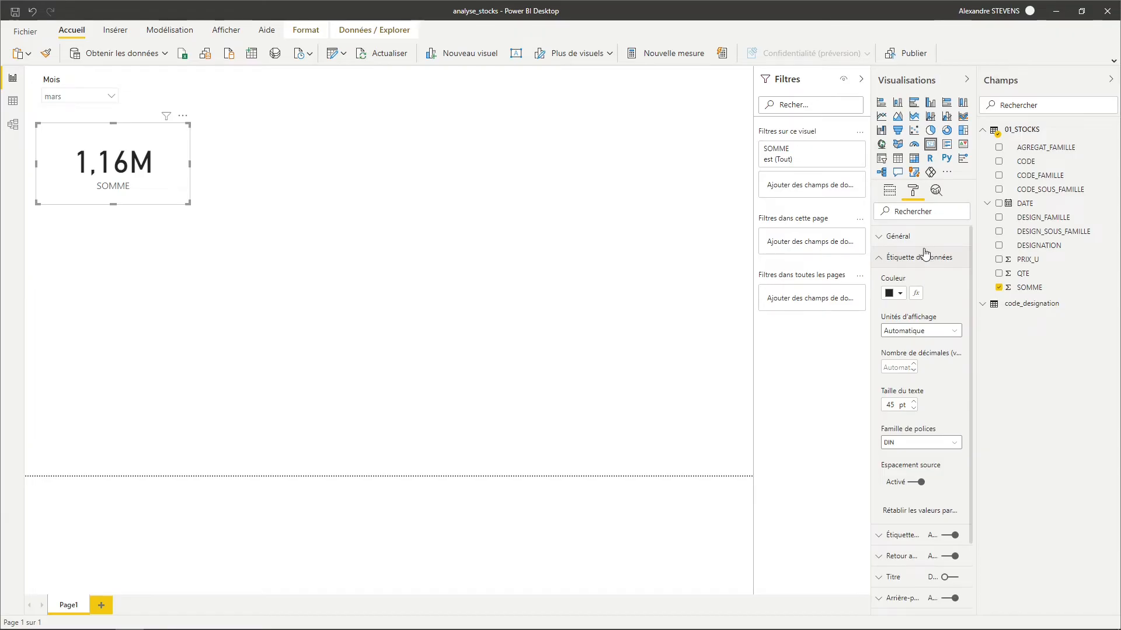
left_click(899, 294)
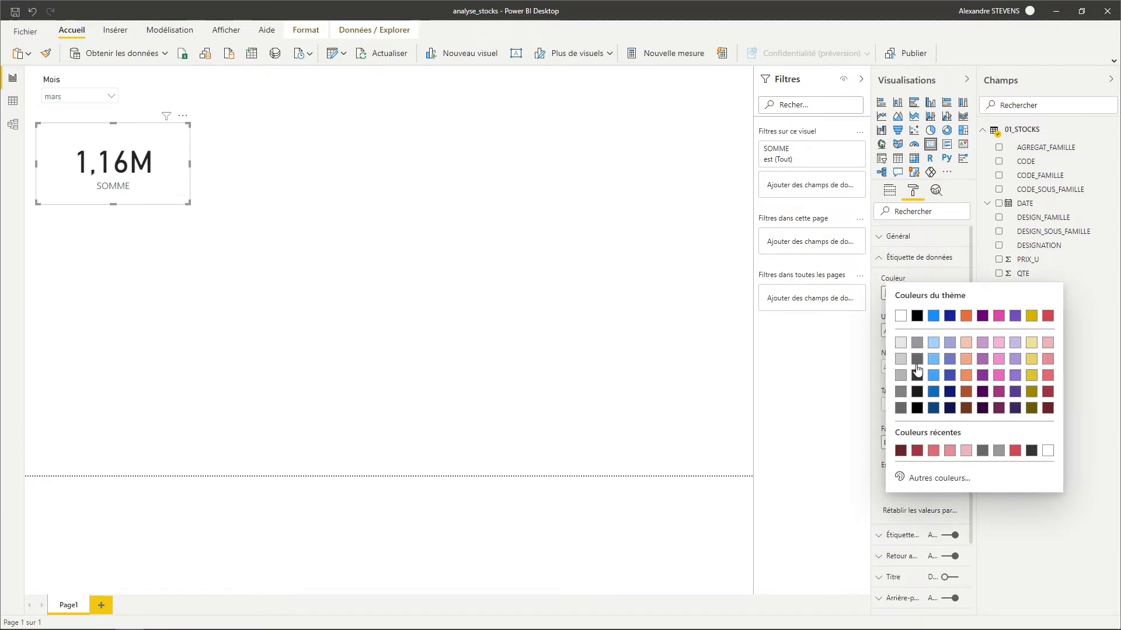
left_click(918, 365)
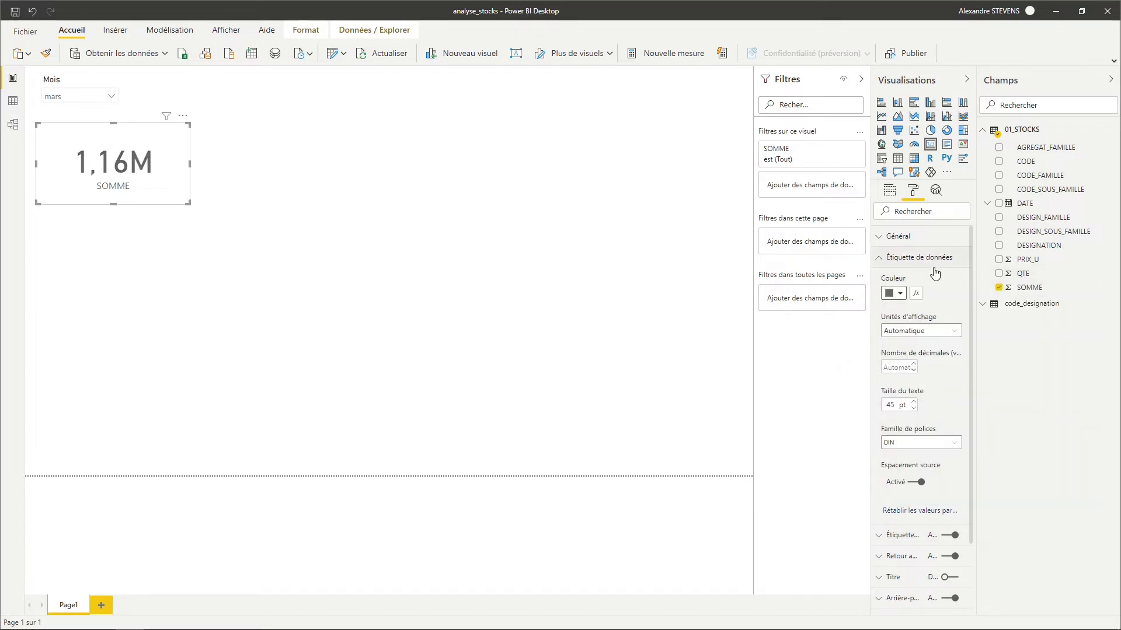
Set the card's data label display units to Milliers with 0 decimal places
left_click(951, 333)
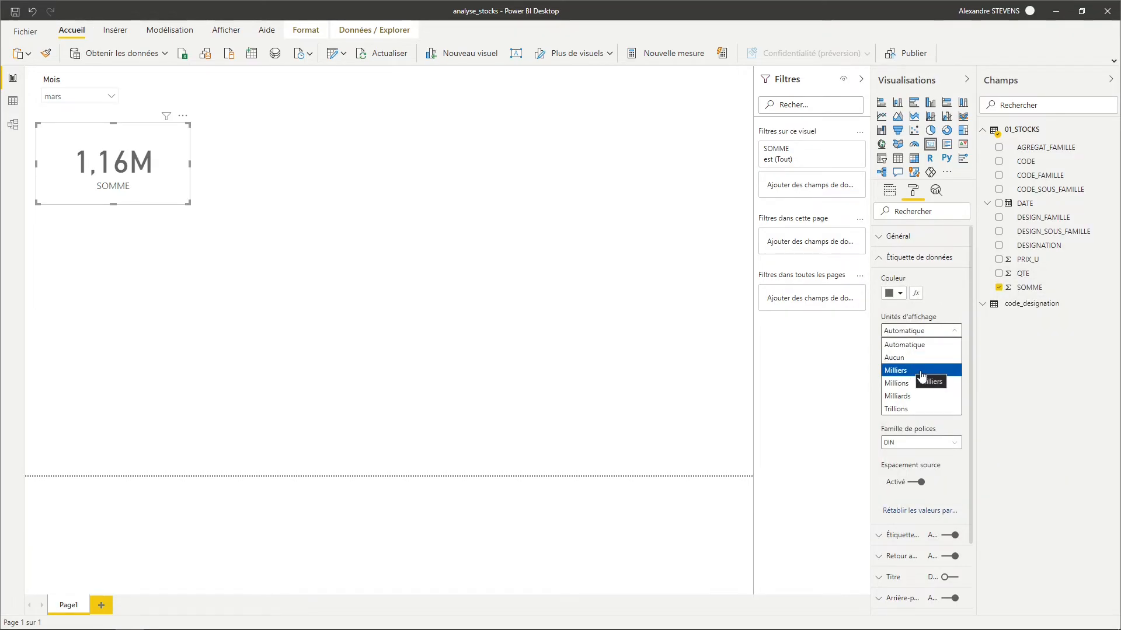
left_click(921, 370)
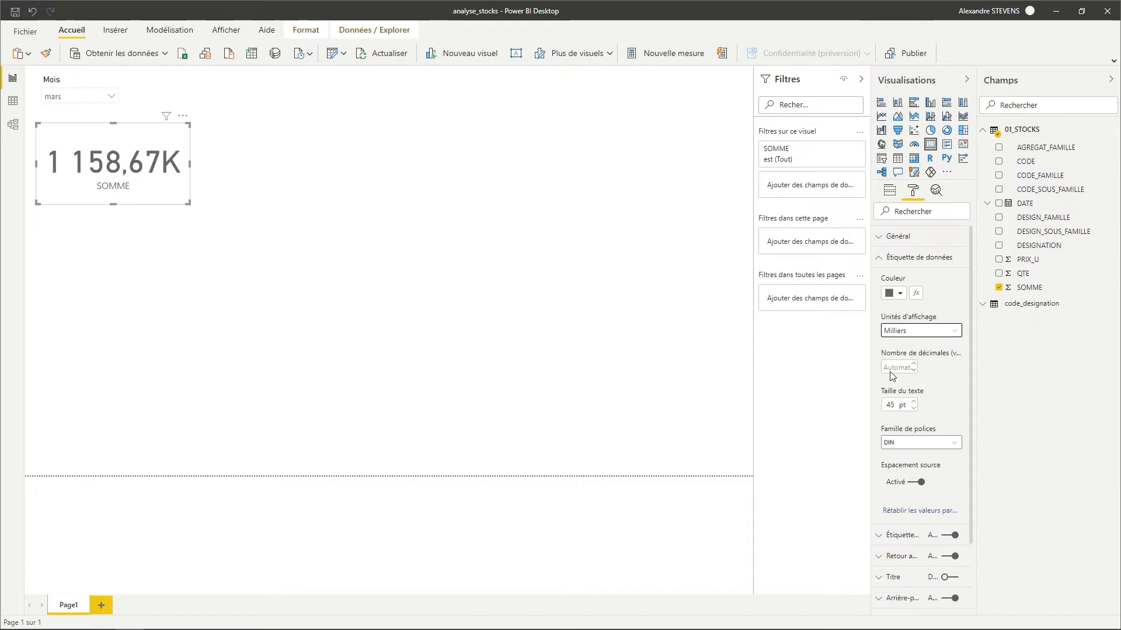
left_click(893, 369)
type("0")
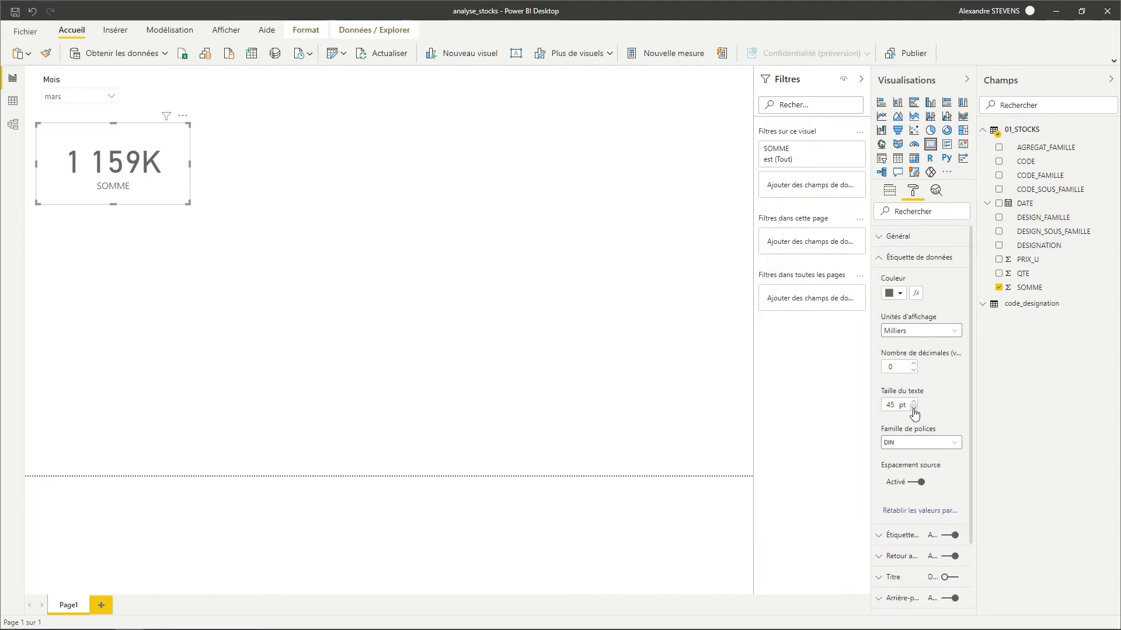
Reduce the data label's text size to 40 pt and collapse its formatting section
left_click(913, 407)
left_click(914, 407)
left_click(913, 407)
left_click(913, 407)
left_click(914, 407)
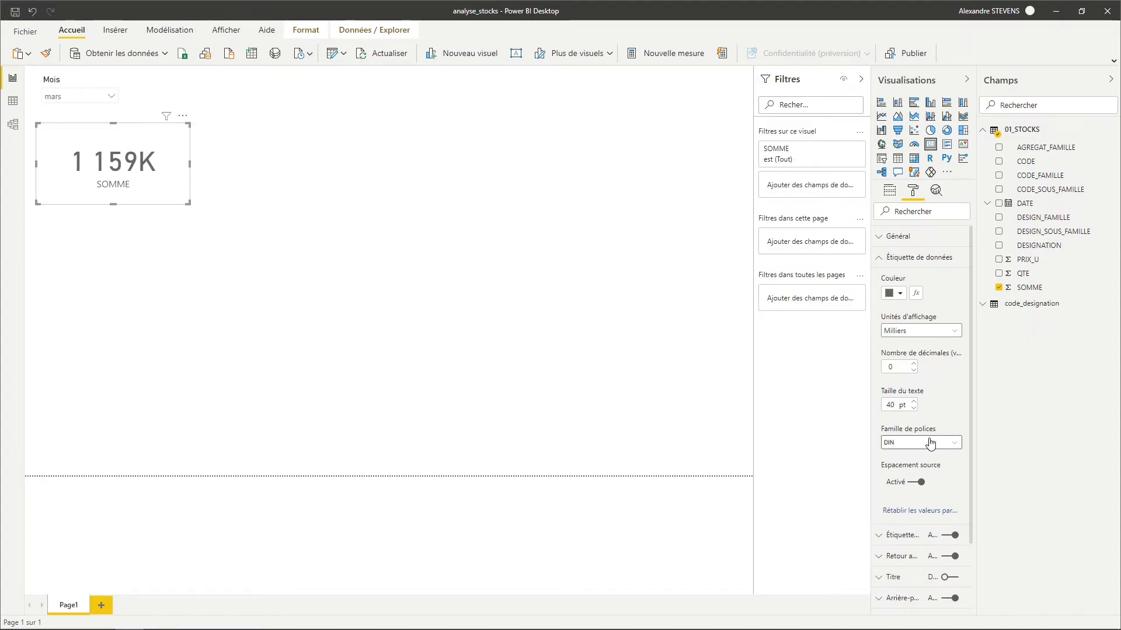
left_click(926, 257)
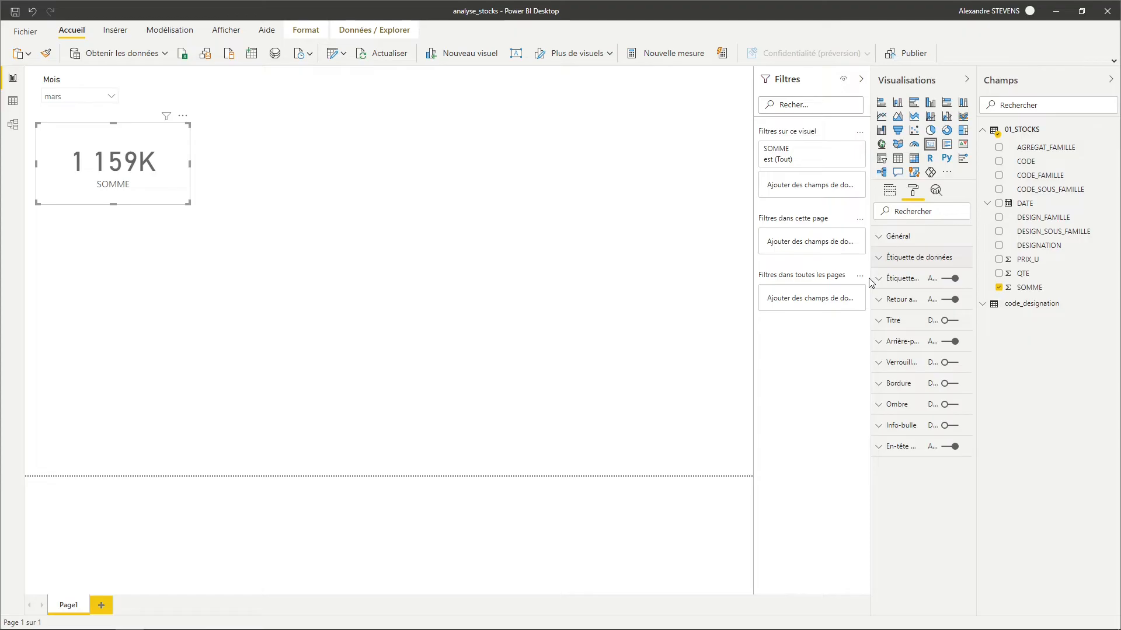
Widen the Visualisations pane and rename the card's SOMME field to Stocks
left_click_drag(871, 278, 801, 278)
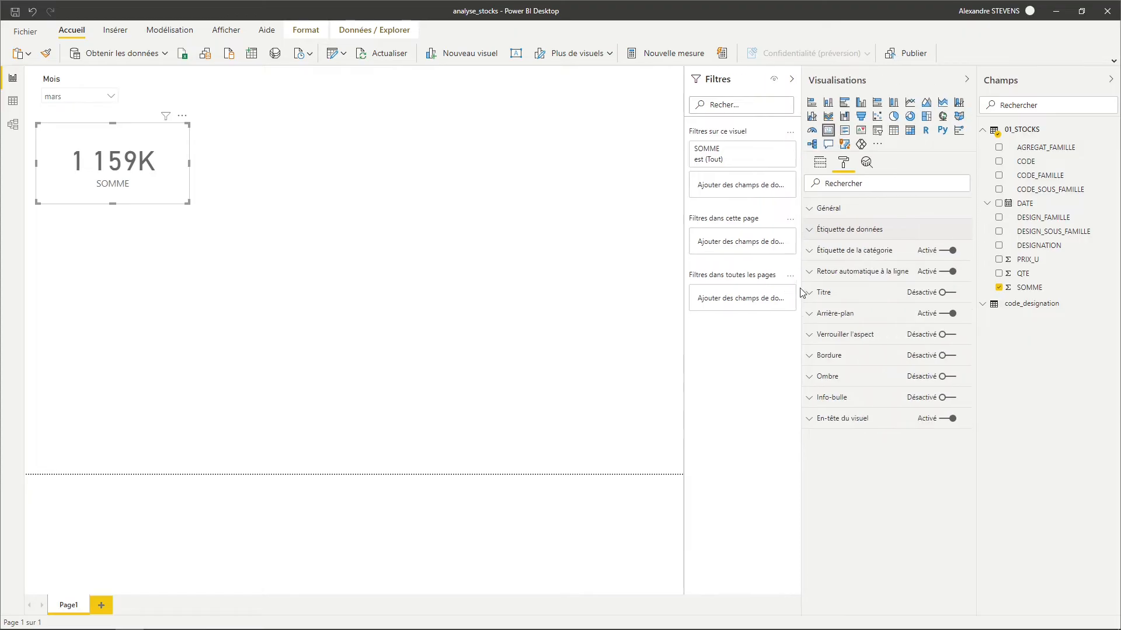
left_click(865, 251)
left_click(866, 251)
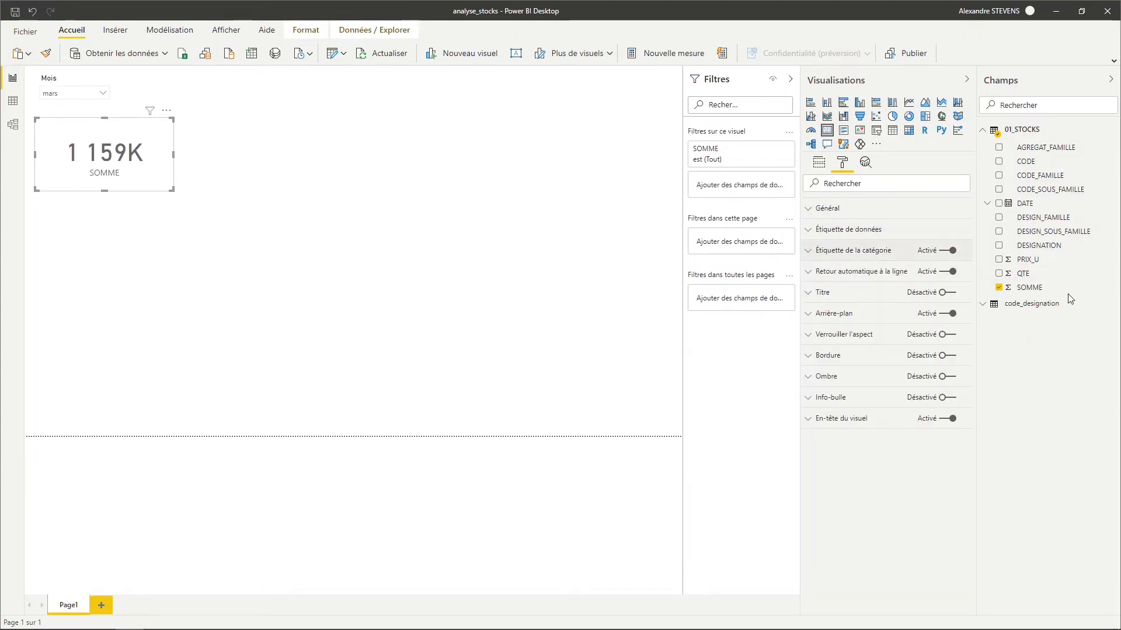
left_click(818, 160)
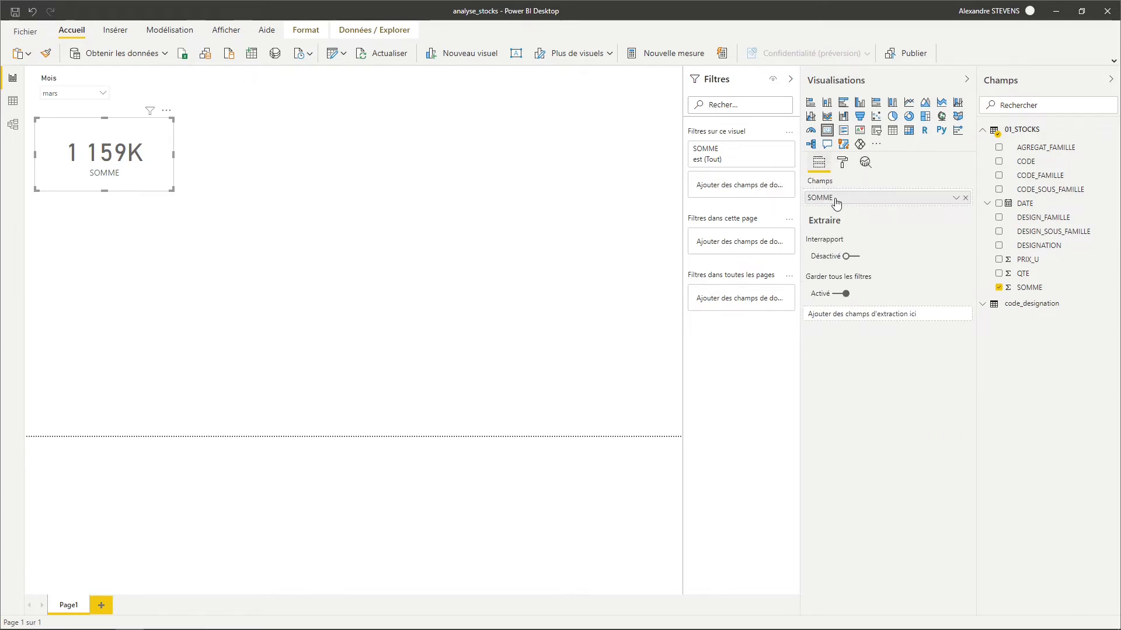
double_click(836, 203)
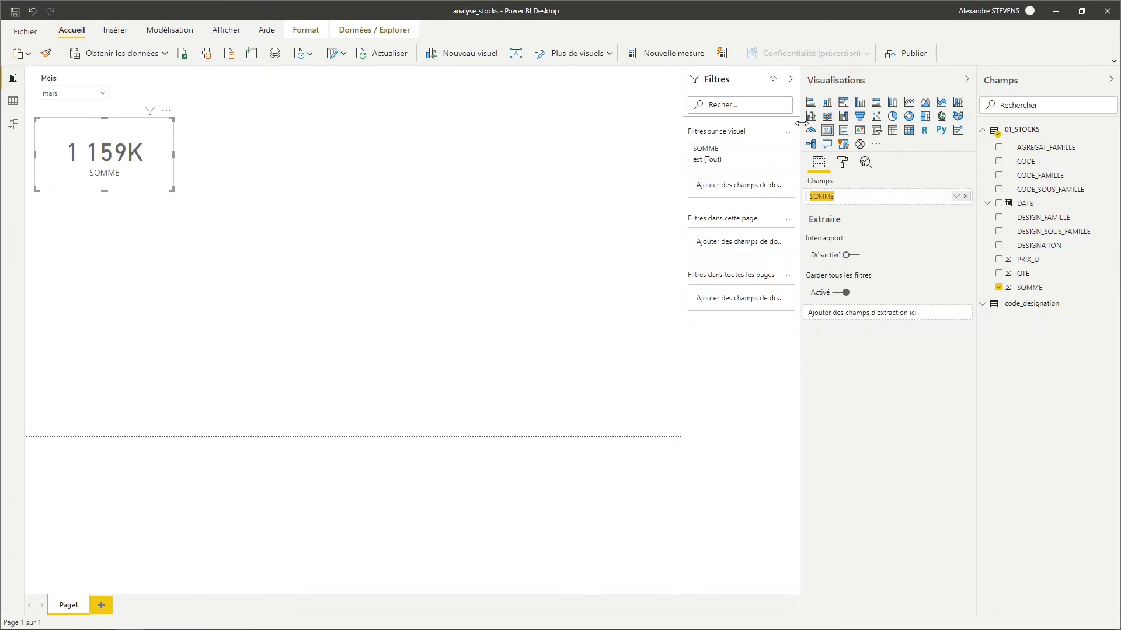
type("Stocks")
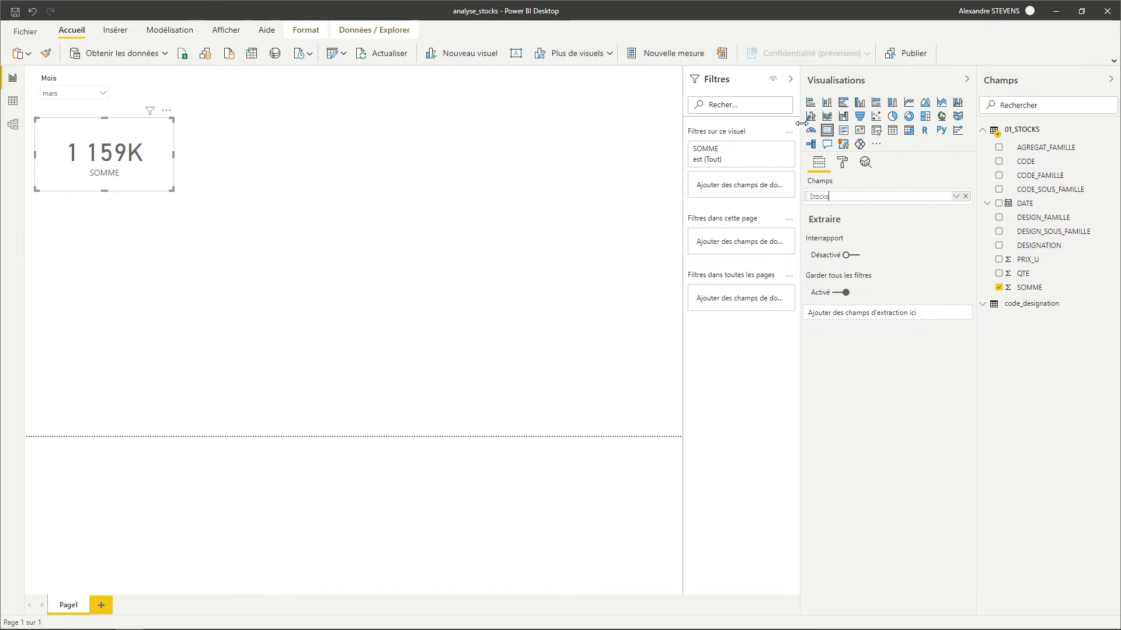
key("Return")
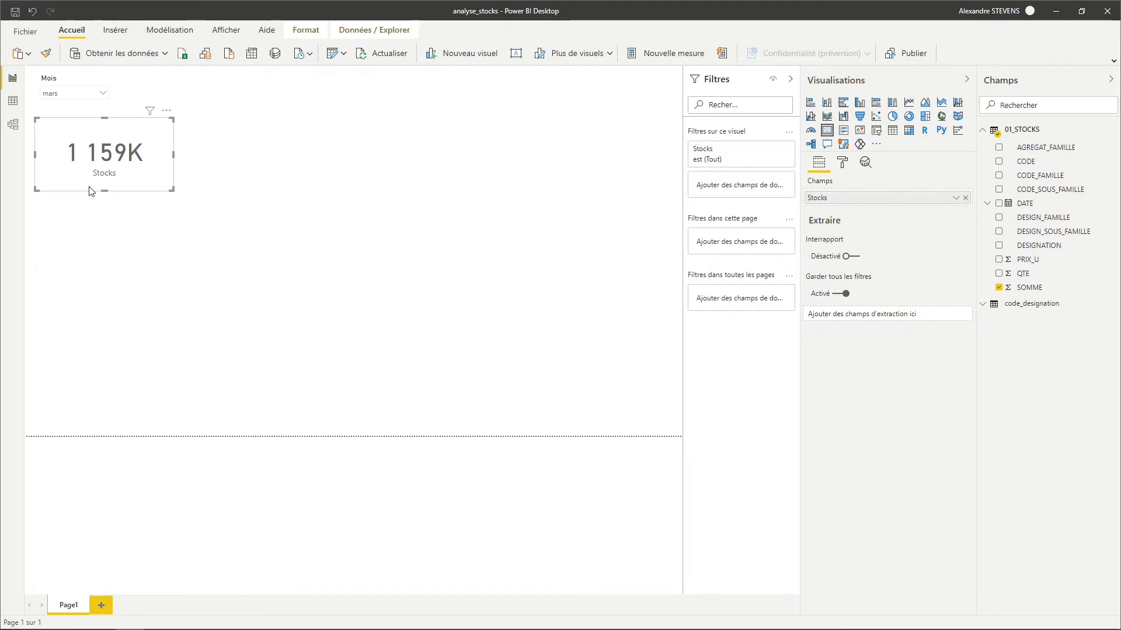
Turn off the card's category label and enable a title reading TOTAL STOCKS
left_click(842, 163)
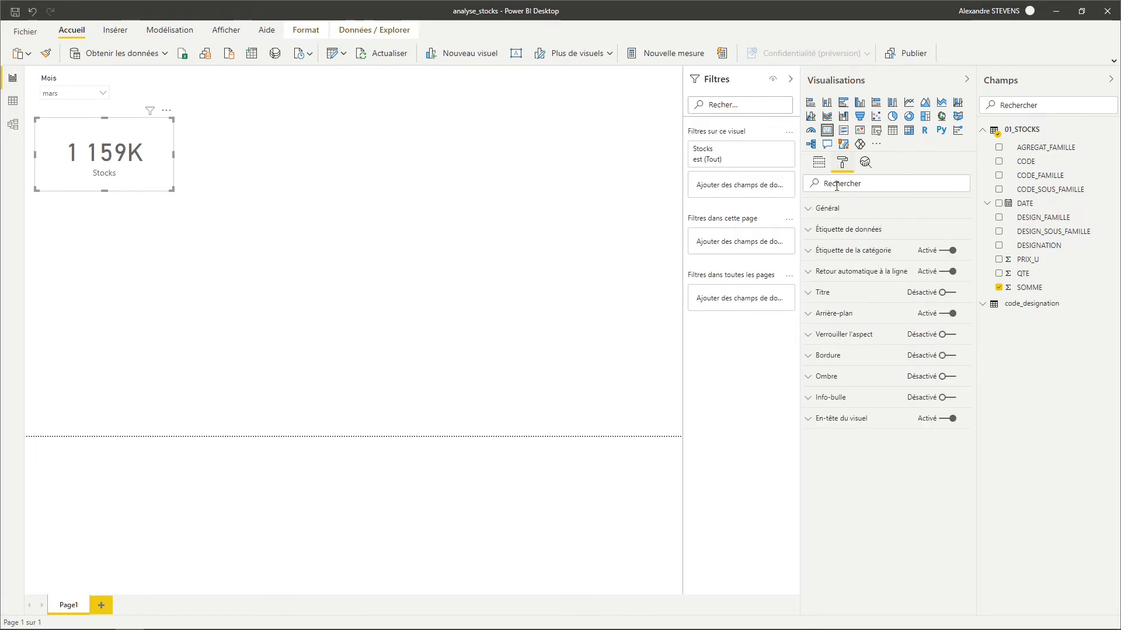
left_click(951, 252)
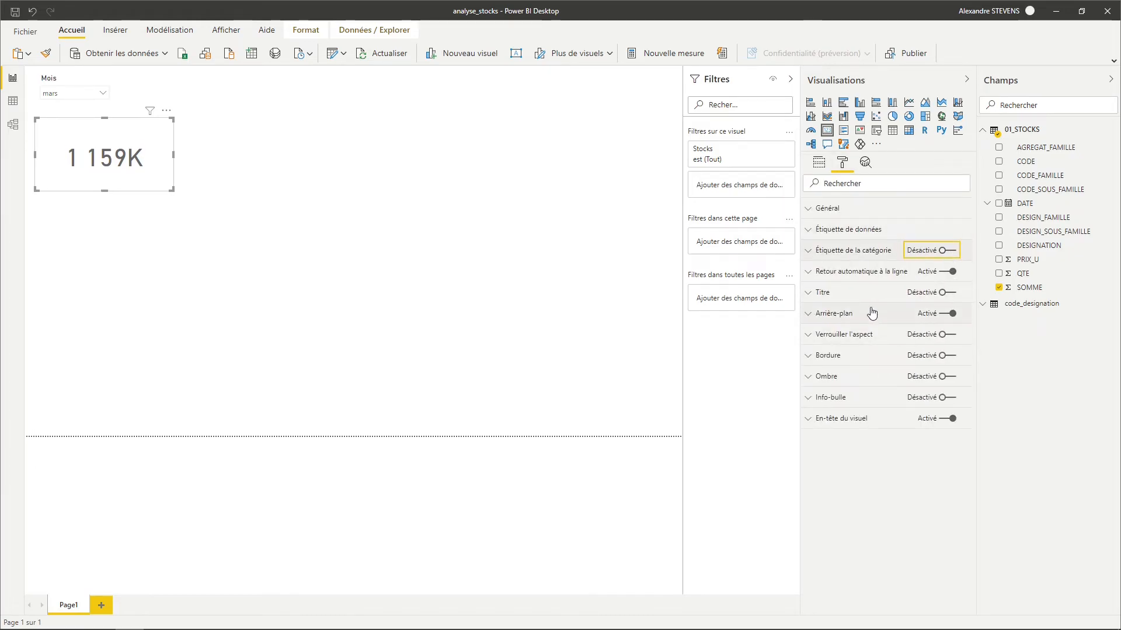
left_click(955, 297)
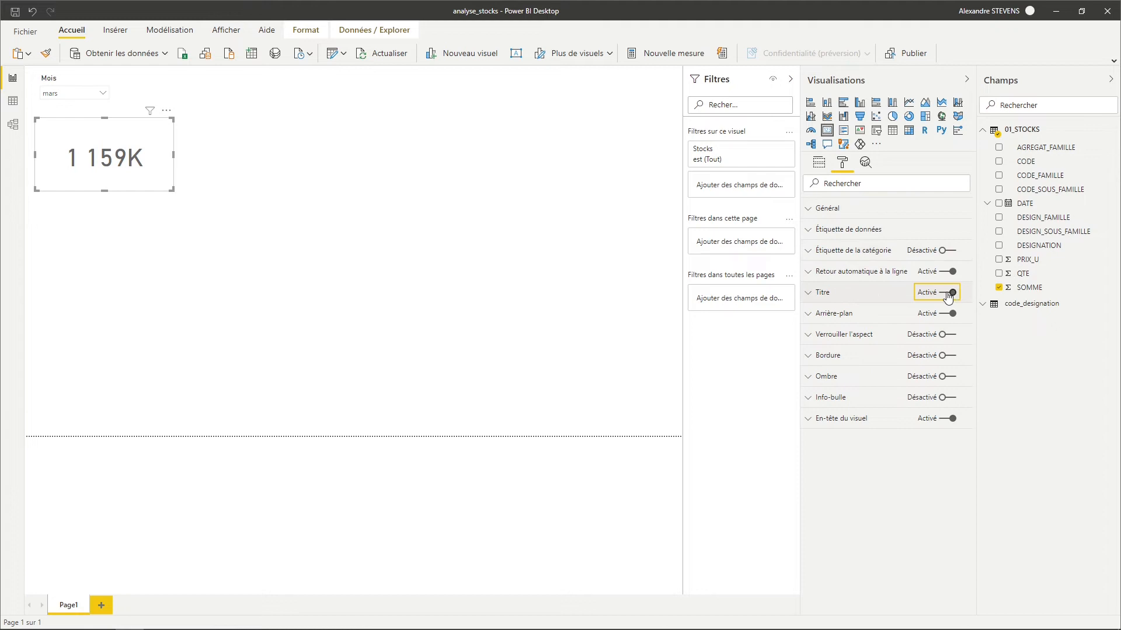
left_click(852, 297)
left_click(851, 324)
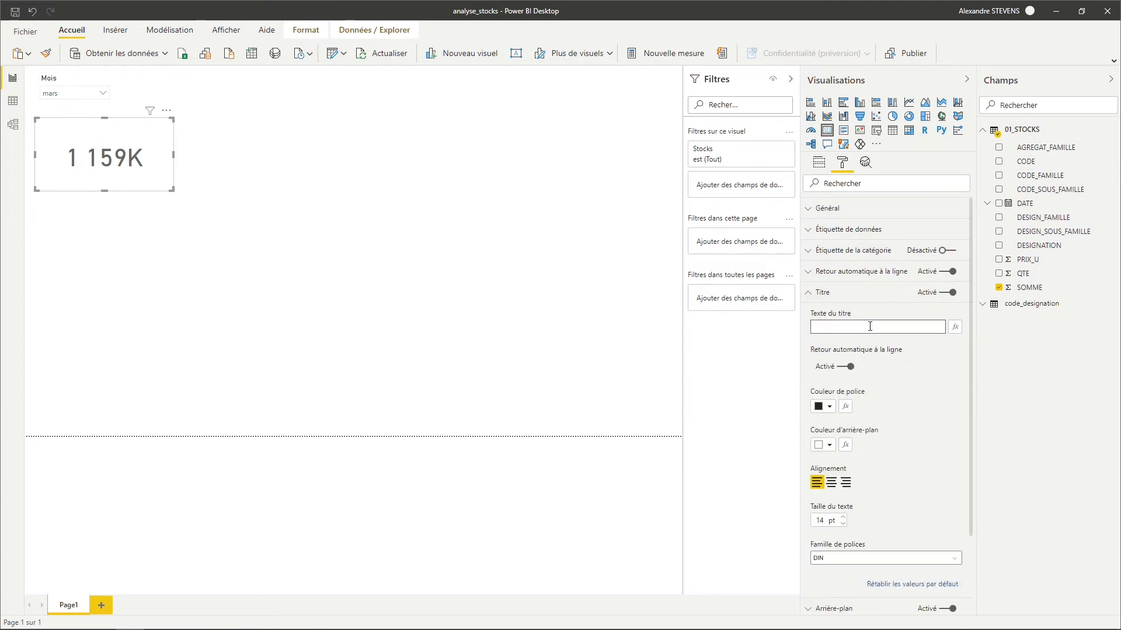
type("TOTAL STOCKS")
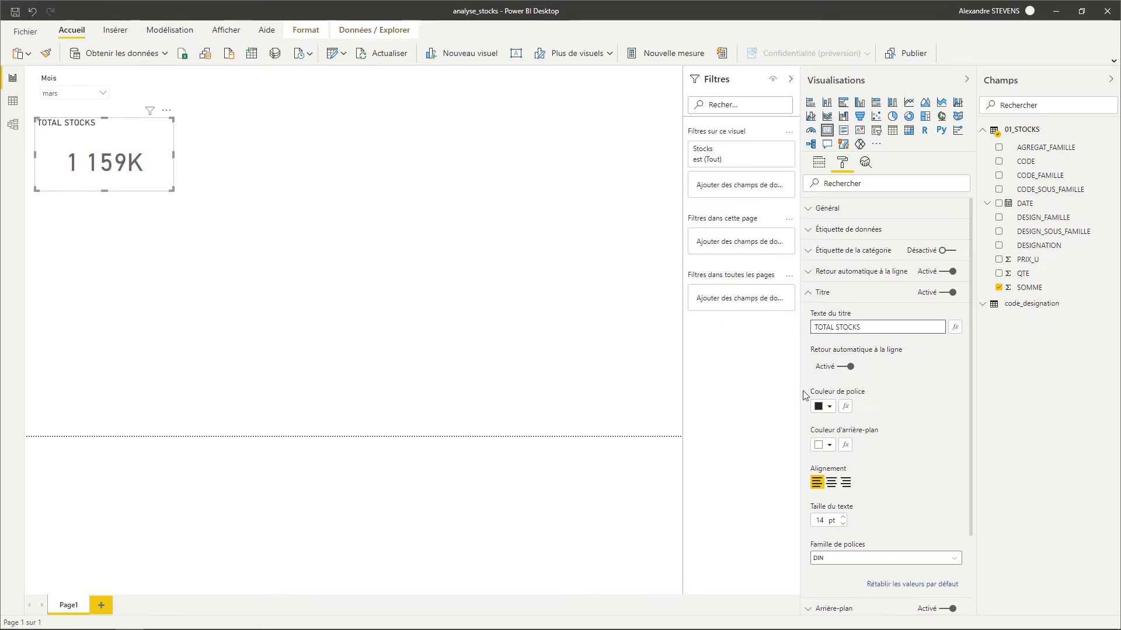
Centre the card's title and set its font to Arial at 20 pt
left_click(832, 482)
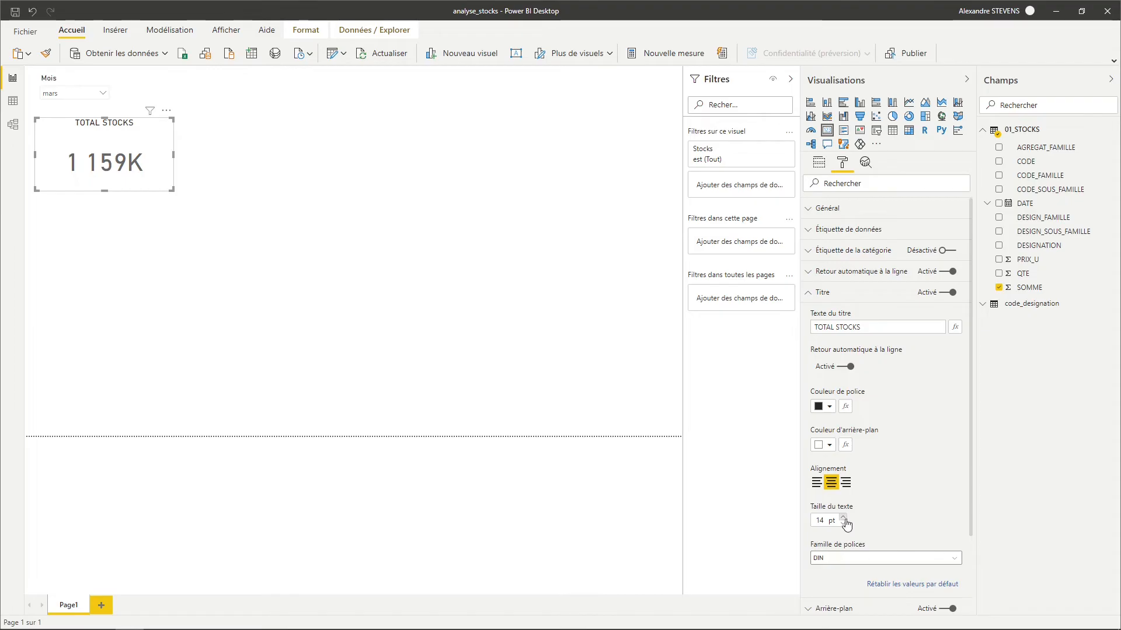
left_click(843, 517)
left_click(843, 517)
left_click(843, 517)
left_click(843, 518)
left_click(842, 517)
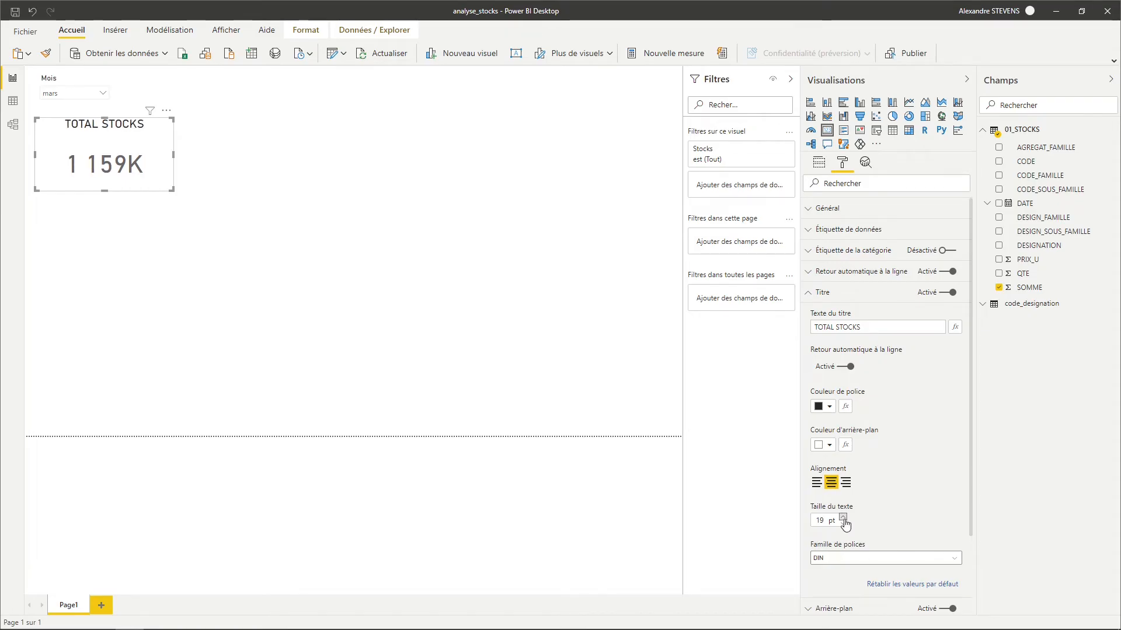
left_click(843, 517)
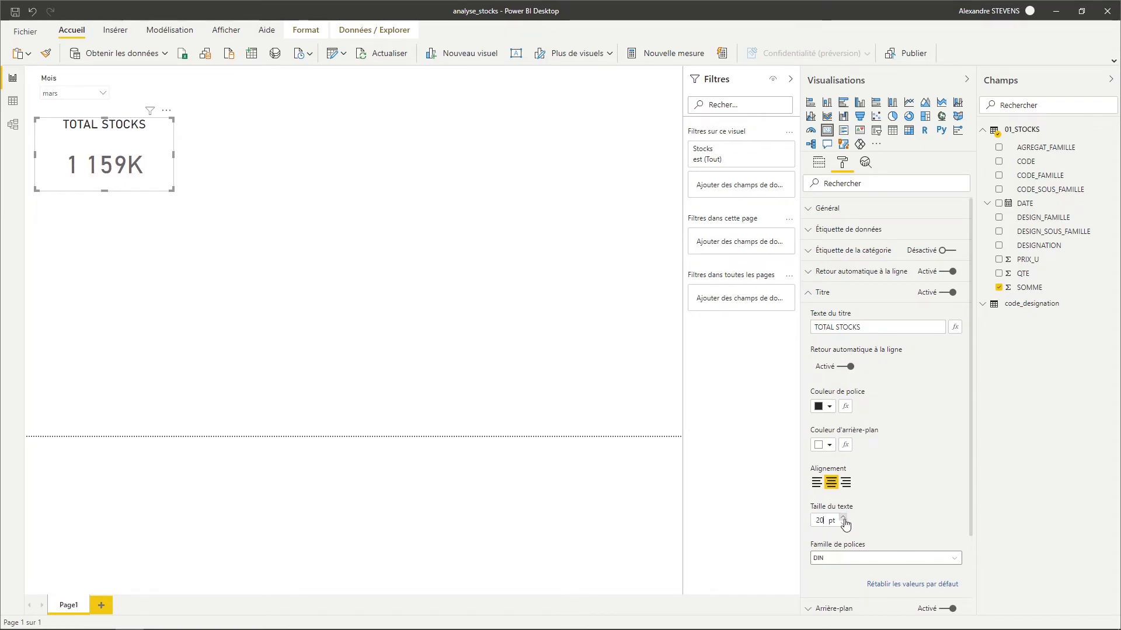
left_click(874, 564)
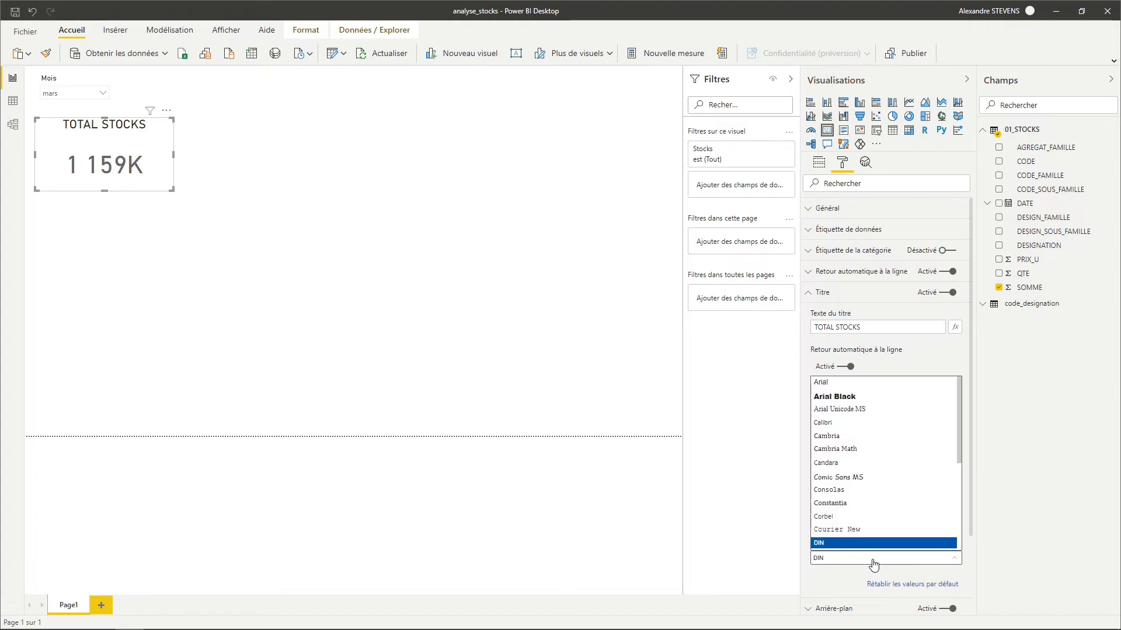
left_click(849, 382)
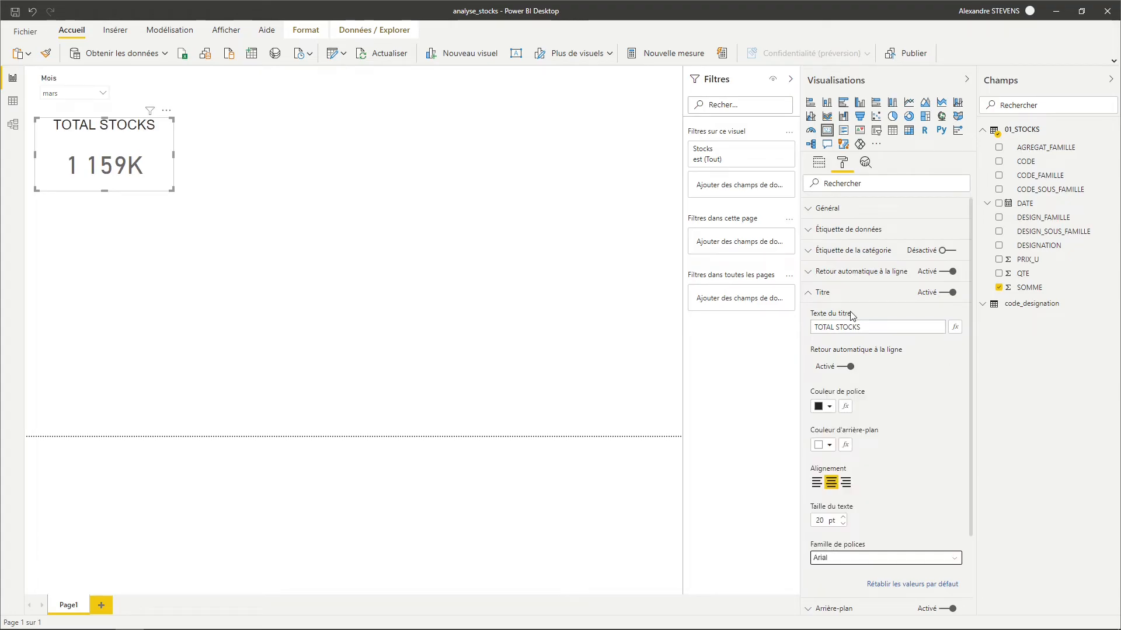
Reduce the height of the TOTAL STOCKS card and stack three copies of it in a column below the original
left_click(185, 199)
left_click(170, 168)
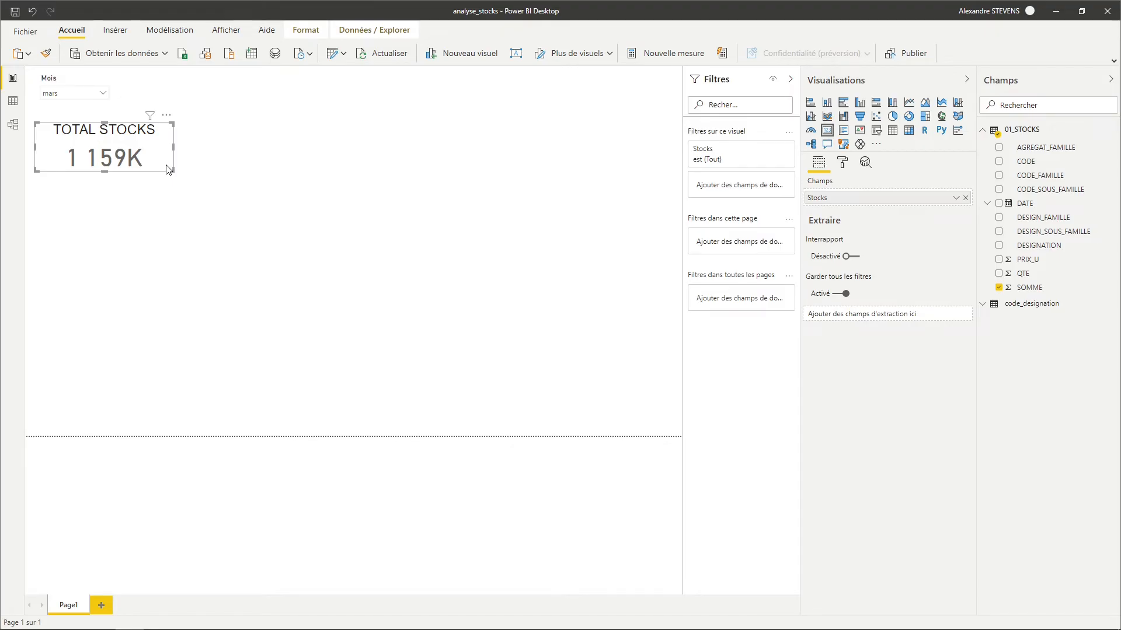
key("ctrl+c")
key("ctrl+v")
left_click_drag(140, 148, 144, 343)
key("ctrl+v")
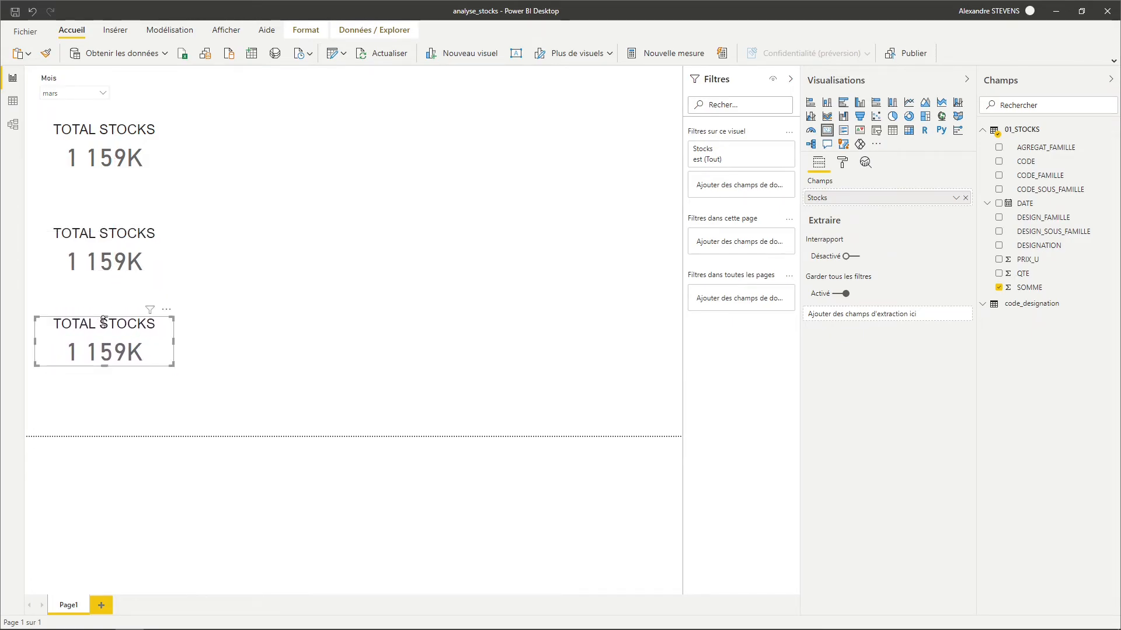
left_click_drag(114, 244, 116, 257)
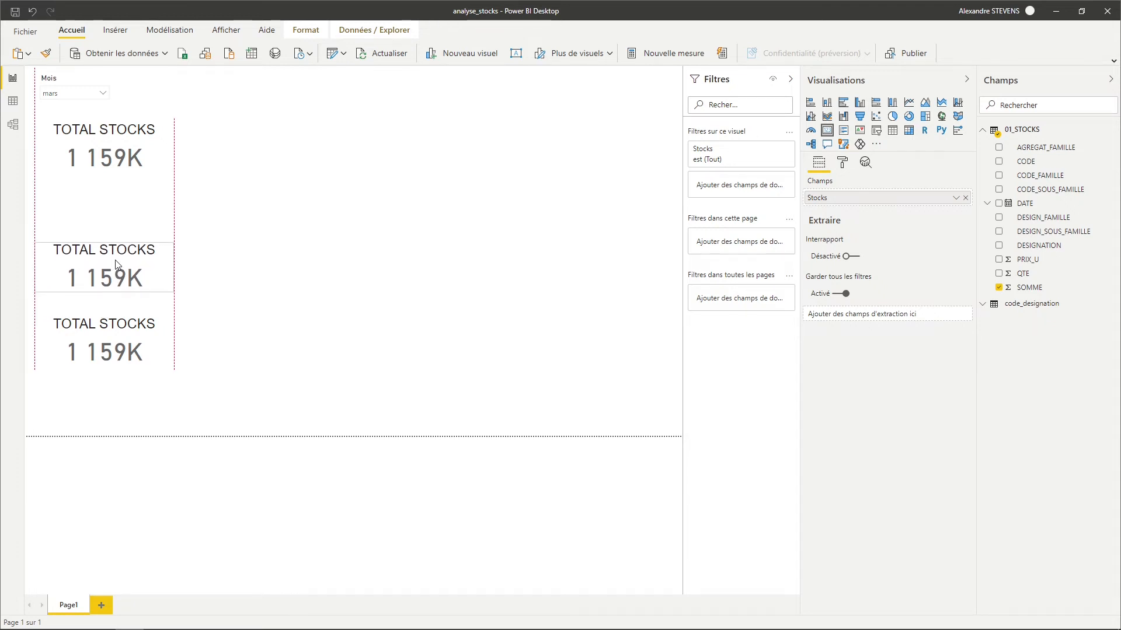
left_click_drag(115, 265, 111, 193)
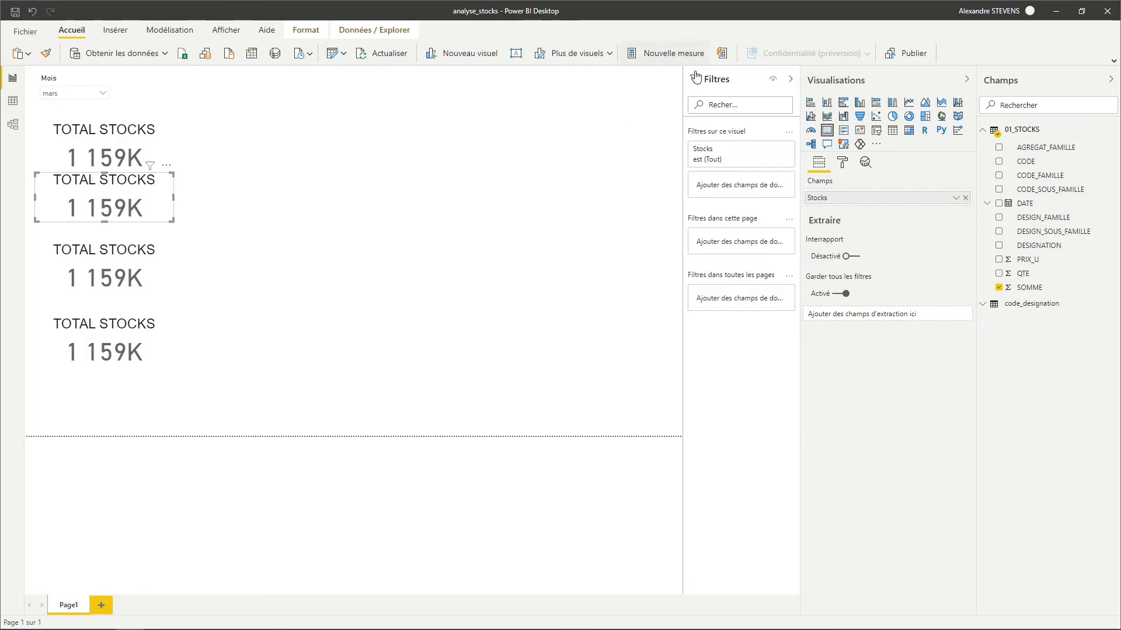
Start a quick measure with the calculation Variation d'un mois à l'autre
left_click(722, 53)
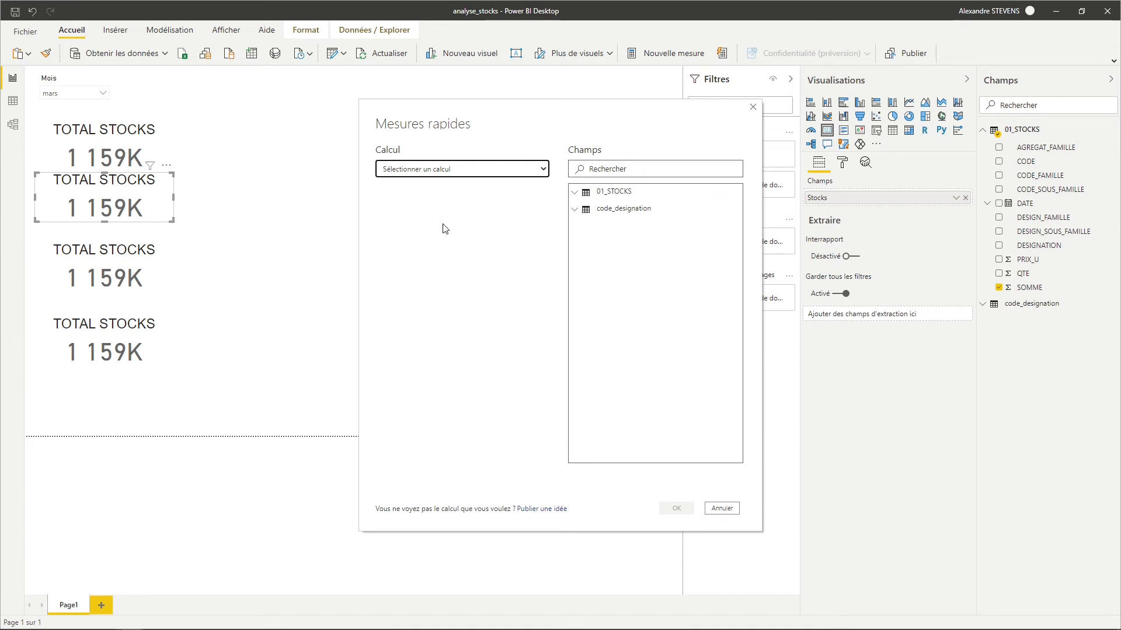
left_click(517, 172)
scroll(484, 266, "down", 1)
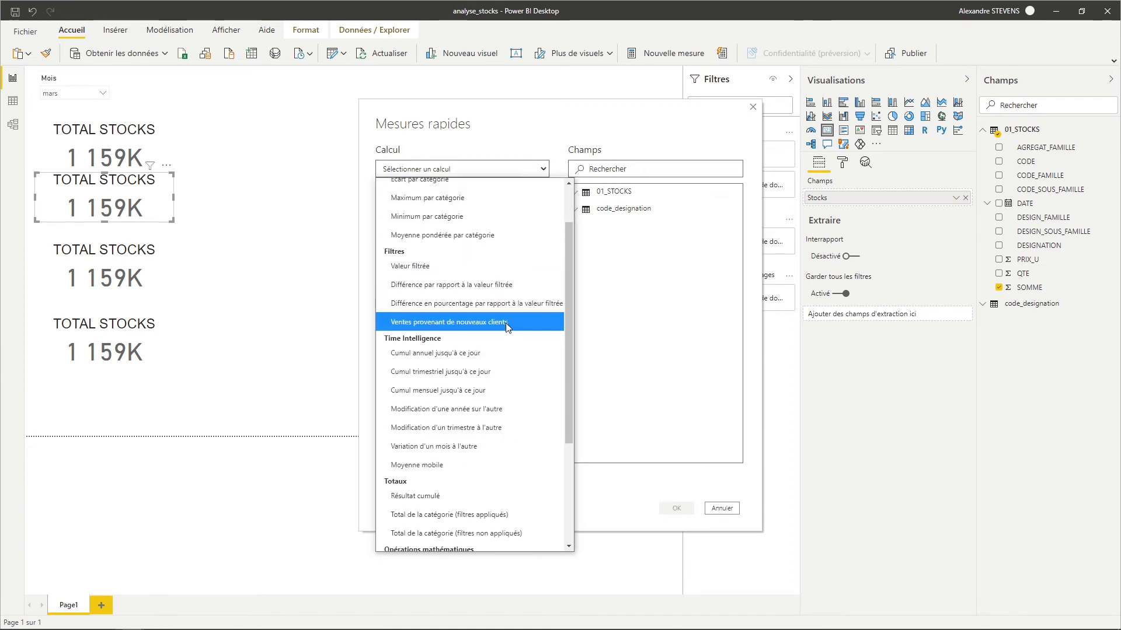
scroll(510, 327, "down", 1)
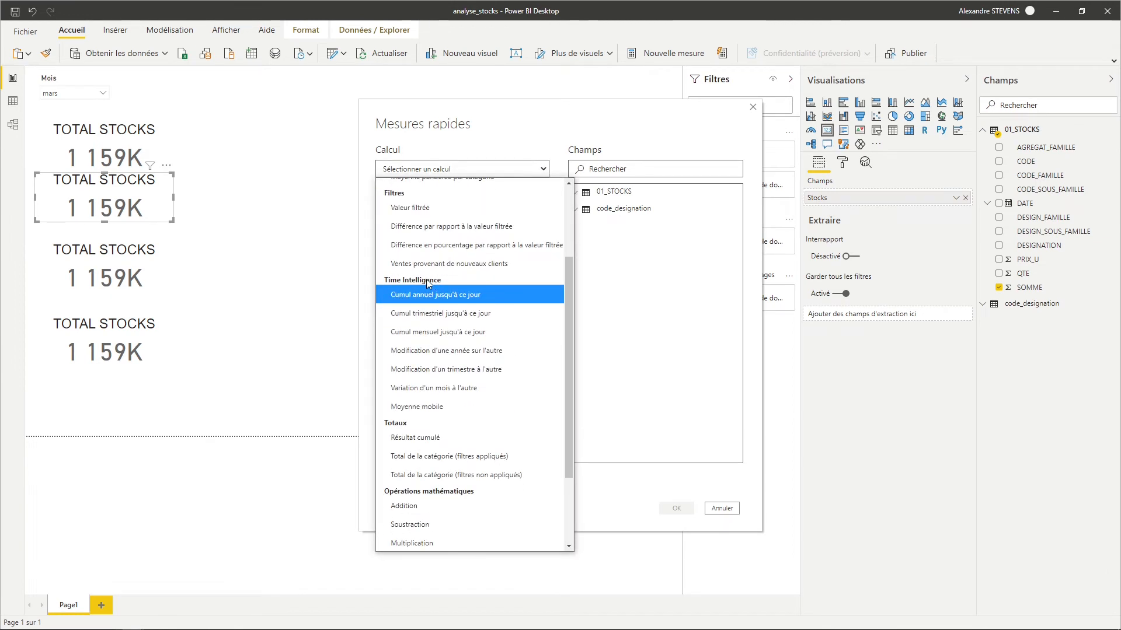
left_click(461, 388)
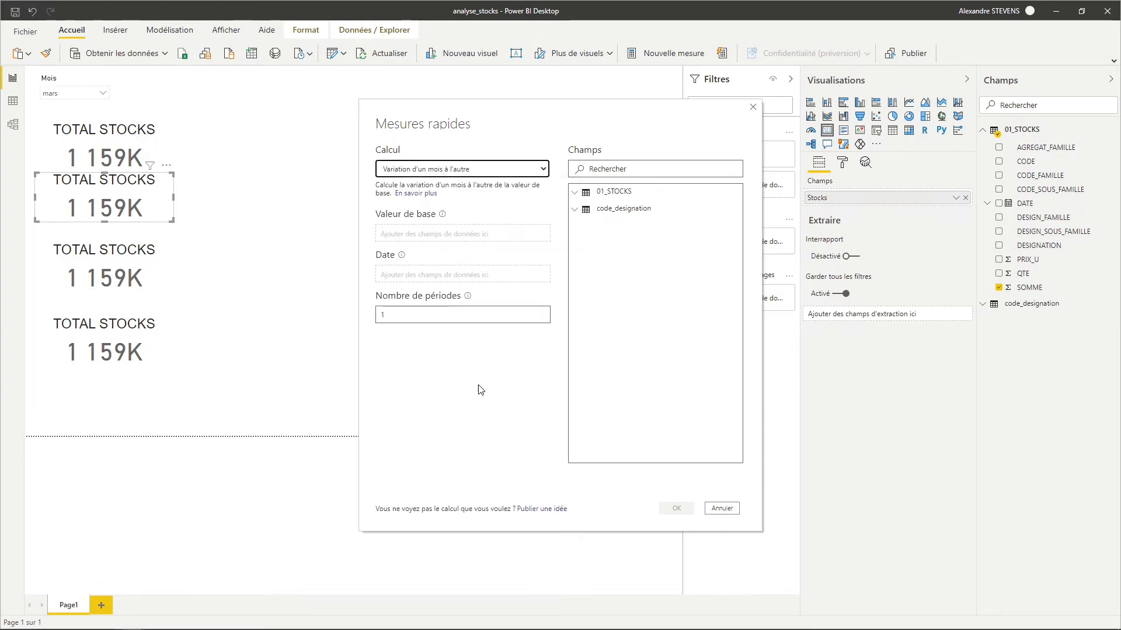
Create the month-over-month quick measure from 01_STOCKS with Somme de SOMME as base value and DATE as date
left_click(574, 192)
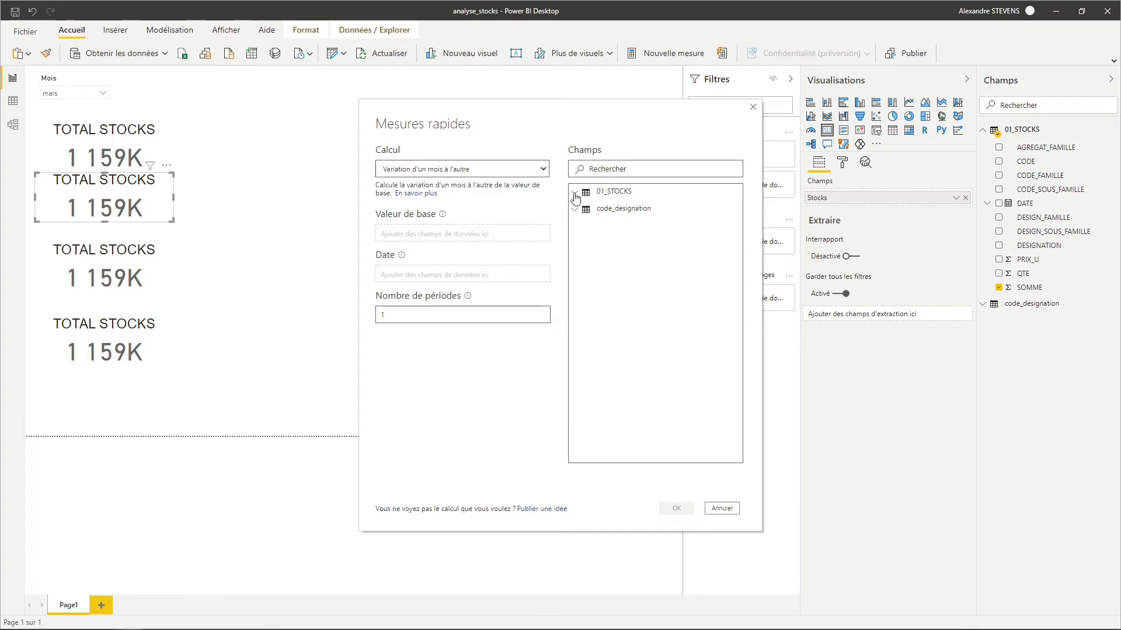
left_click_drag(642, 342, 454, 223)
left_click_drag(612, 338, 462, 234)
left_click_drag(650, 264, 450, 275)
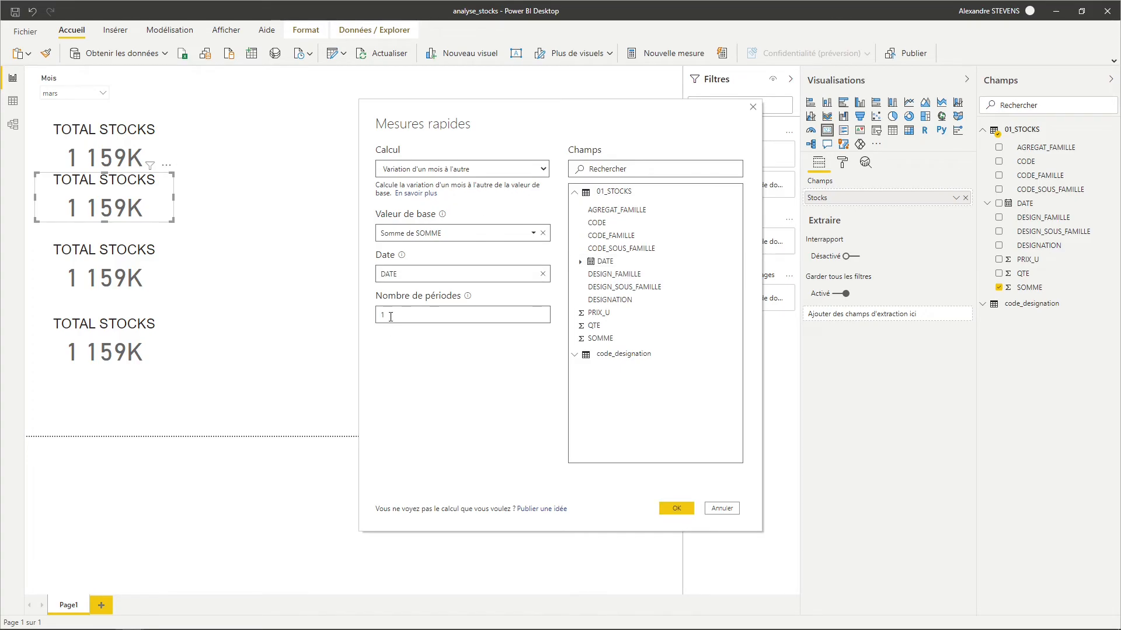
left_click(663, 505)
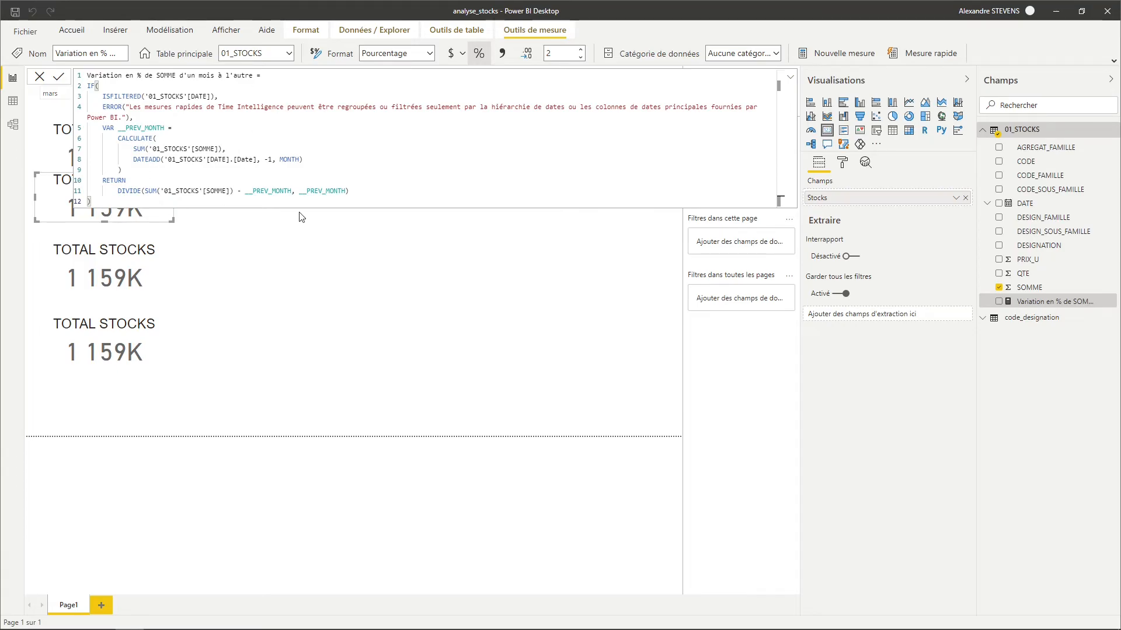
left_click_drag(213, 201, 110, 75)
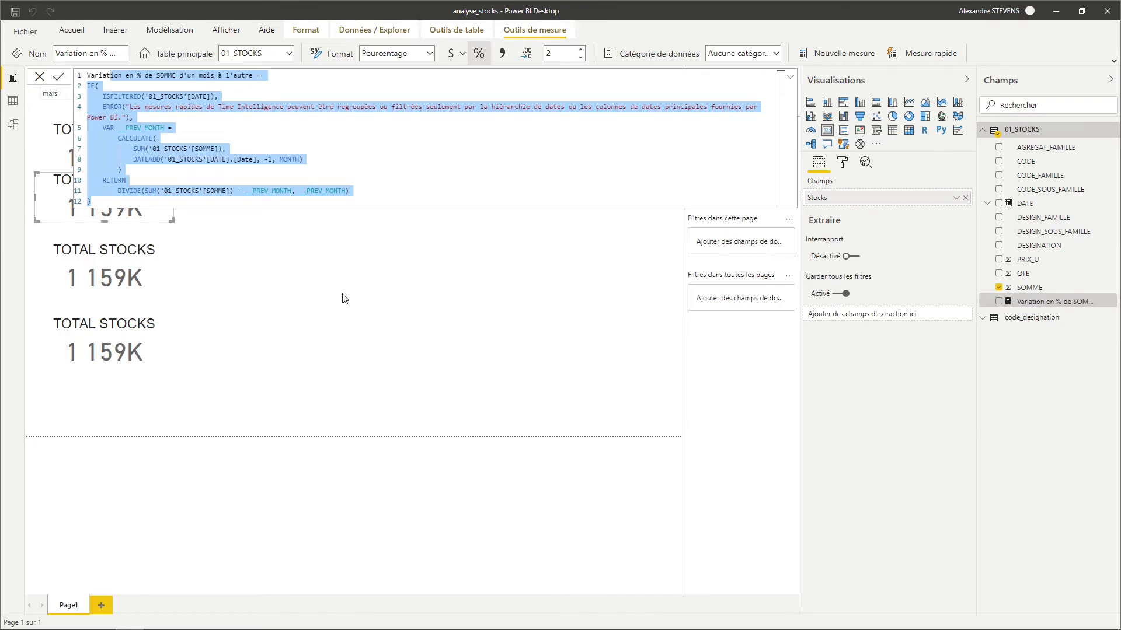
Rename the new variation measure in the 01_STOCKS table as VAR_M_M-1
double_click(1029, 302)
key("BackSpace")
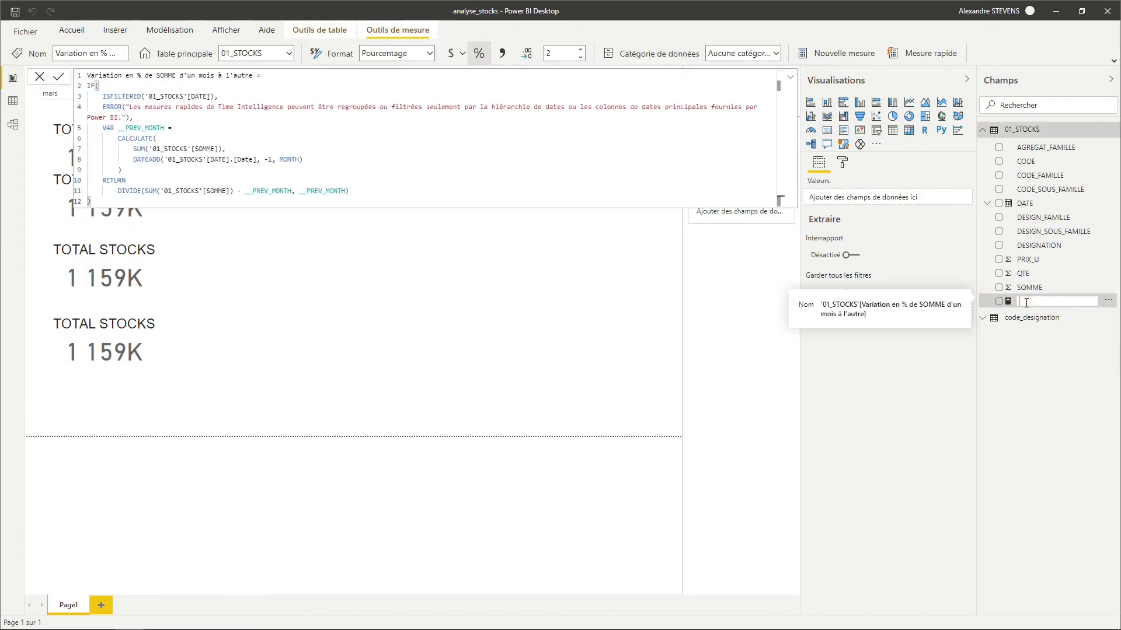
type("VAR_M_M-")
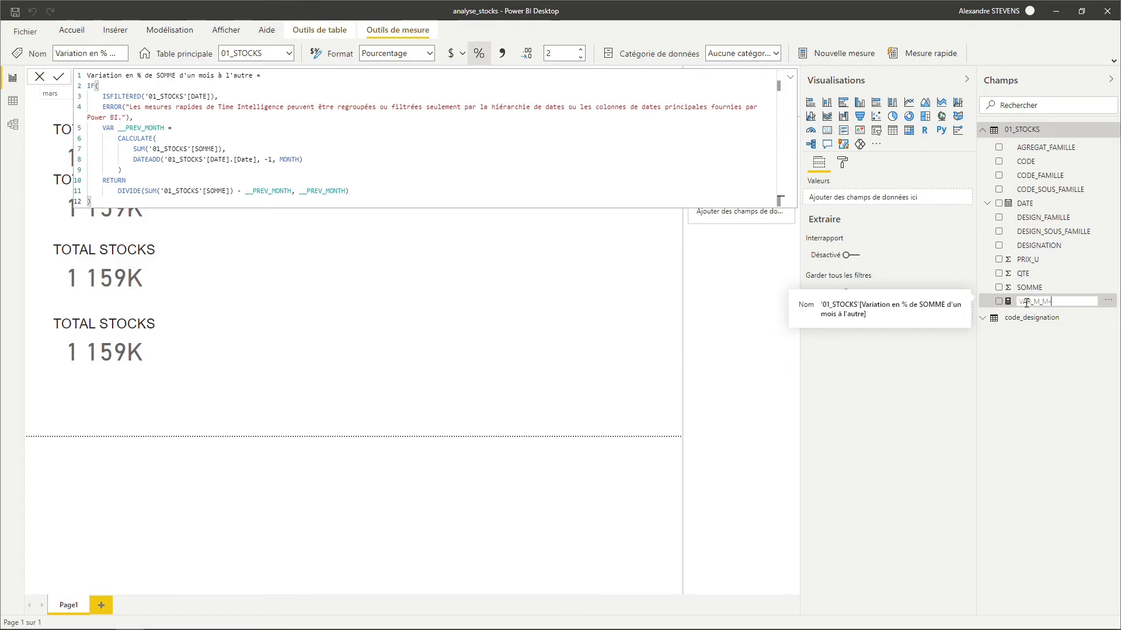
type("1")
key("Return")
Replace the Stocks field in the second TOTAL STOCKS card with the VAR_M_M-1 measure
left_click(107, 206)
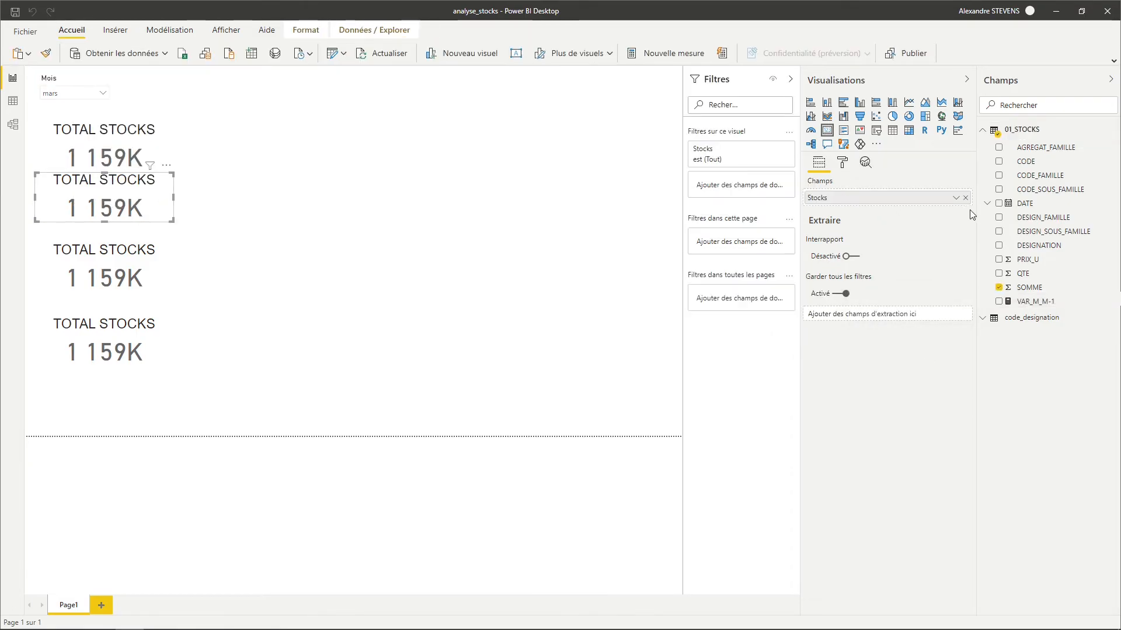
left_click(966, 198)
left_click(1000, 306)
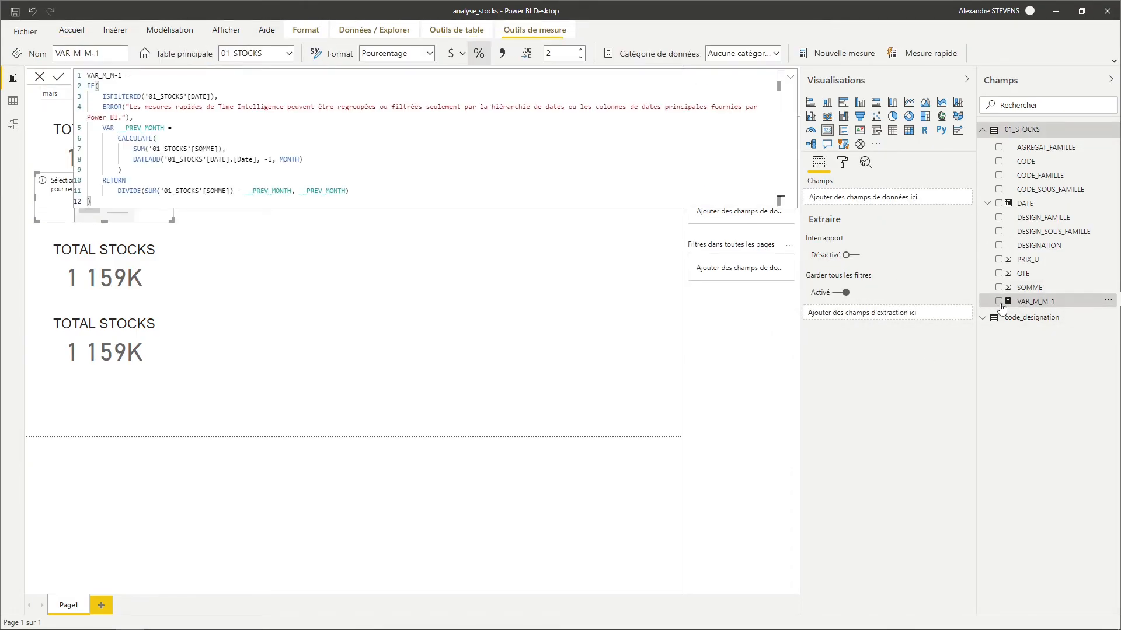
left_click(999, 302)
left_click(320, 295)
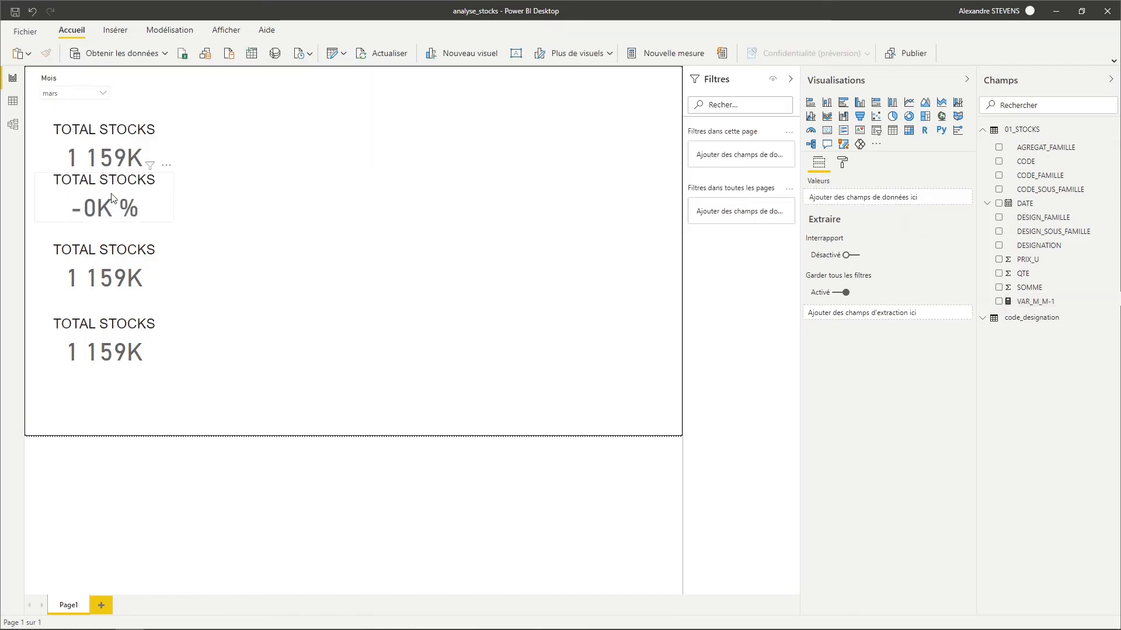
Move the variation card out to the right of the card column, turn off its title and narrow it
left_click_drag(113, 199, 265, 198)
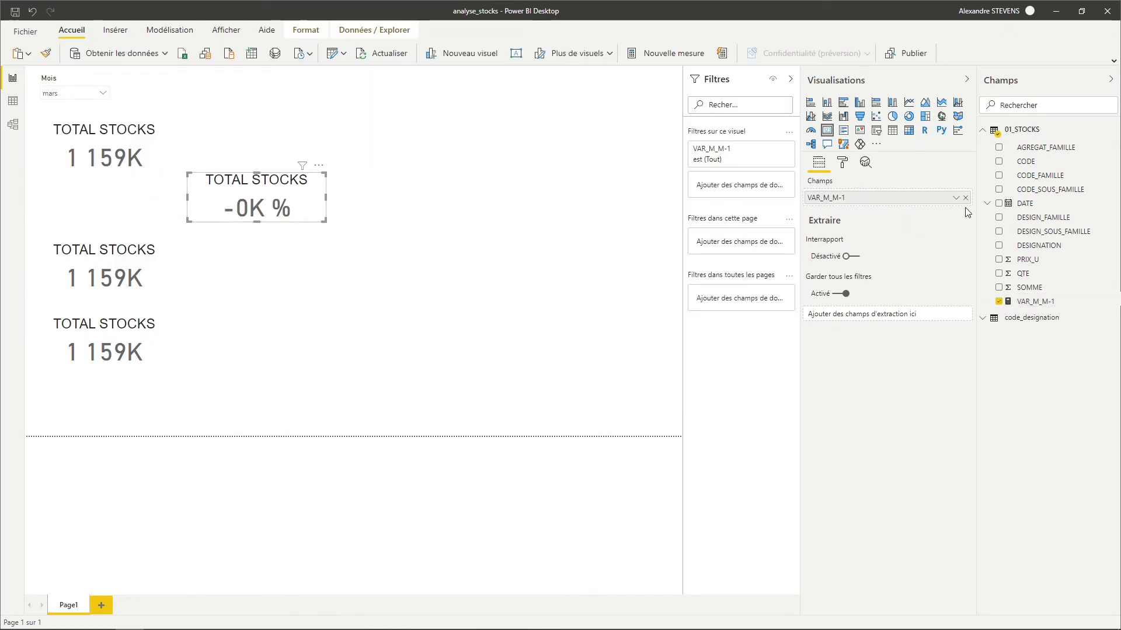
left_click(842, 163)
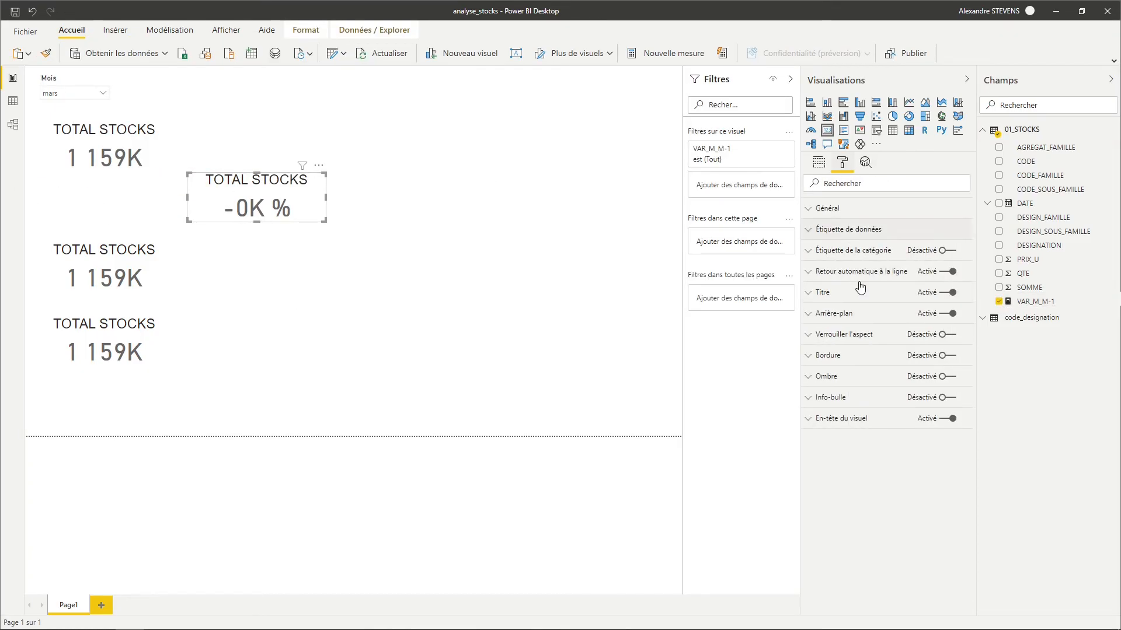
left_click(945, 293)
left_click(328, 229)
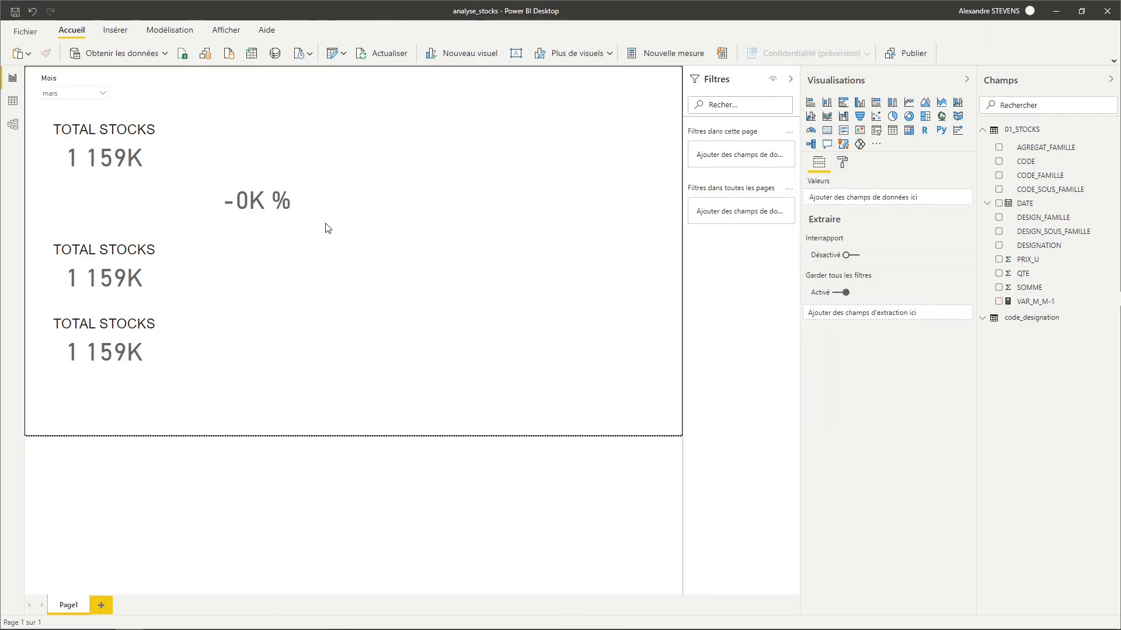
left_click(320, 217)
left_click_drag(324, 231, 273, 222)
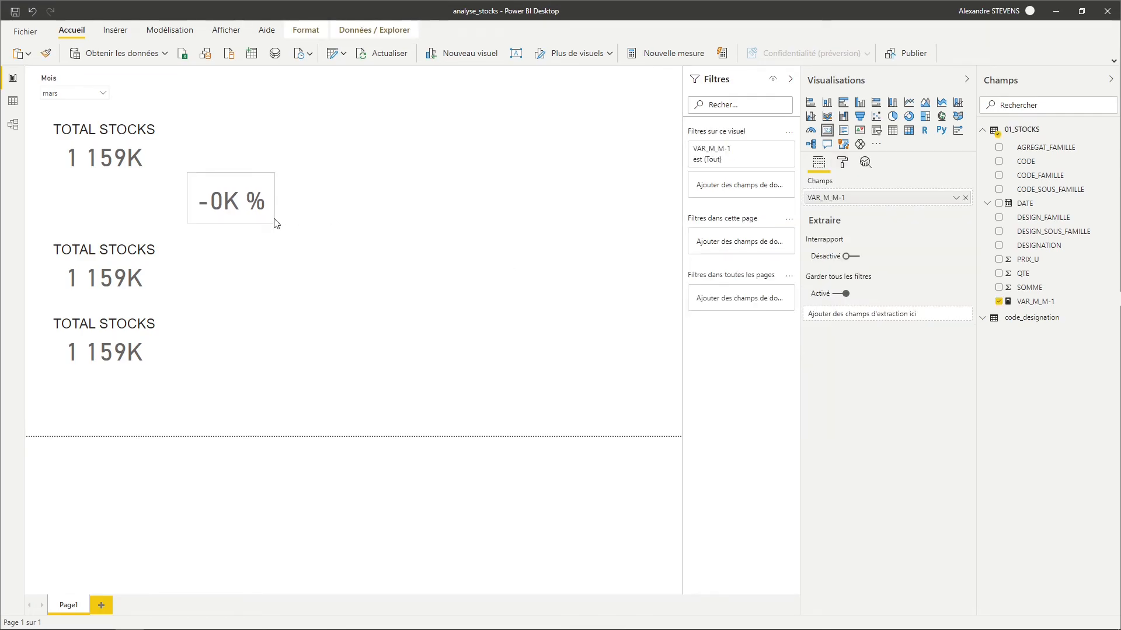
Format the variation card's data label with display units Aucun, 2 decimals and a text size of 20 pt
left_click(842, 163)
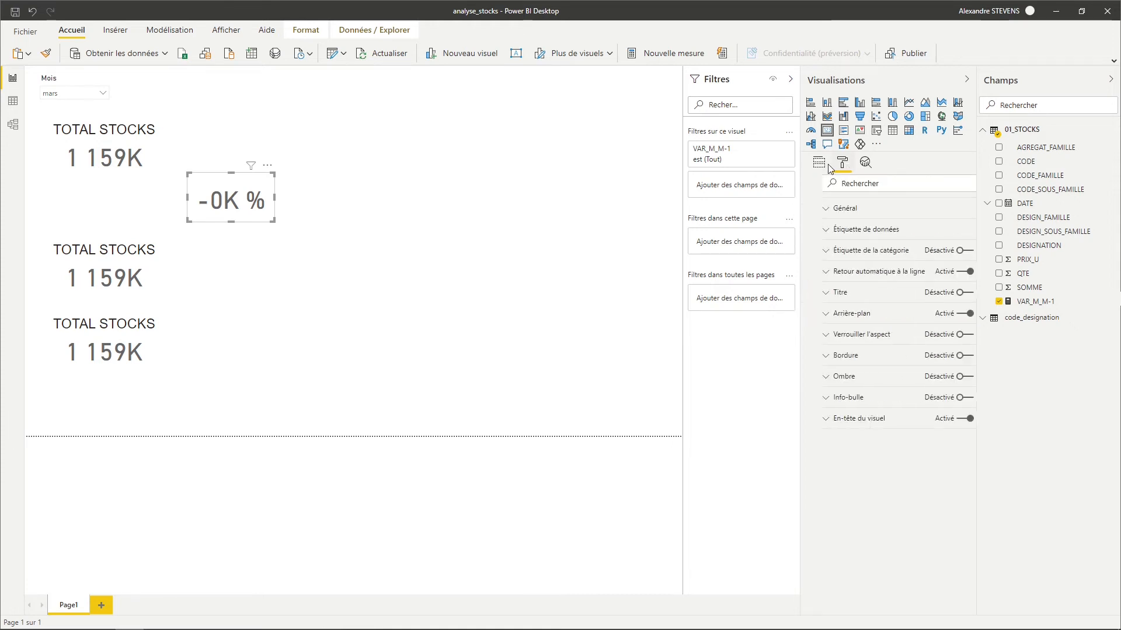
left_click(852, 231)
left_click(902, 302)
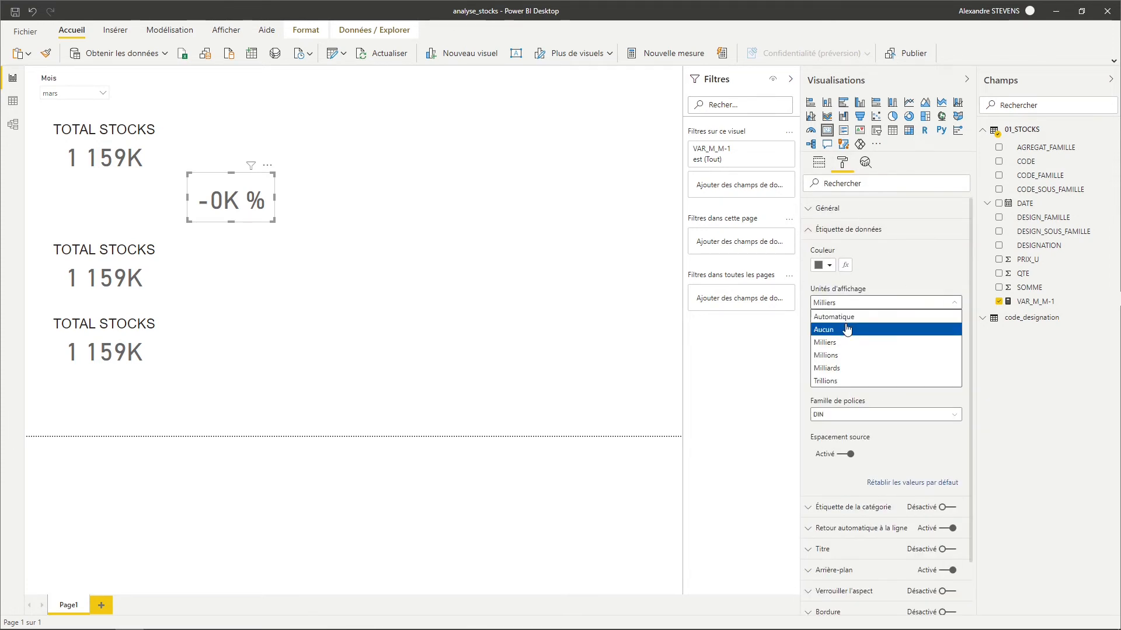
left_click(891, 321)
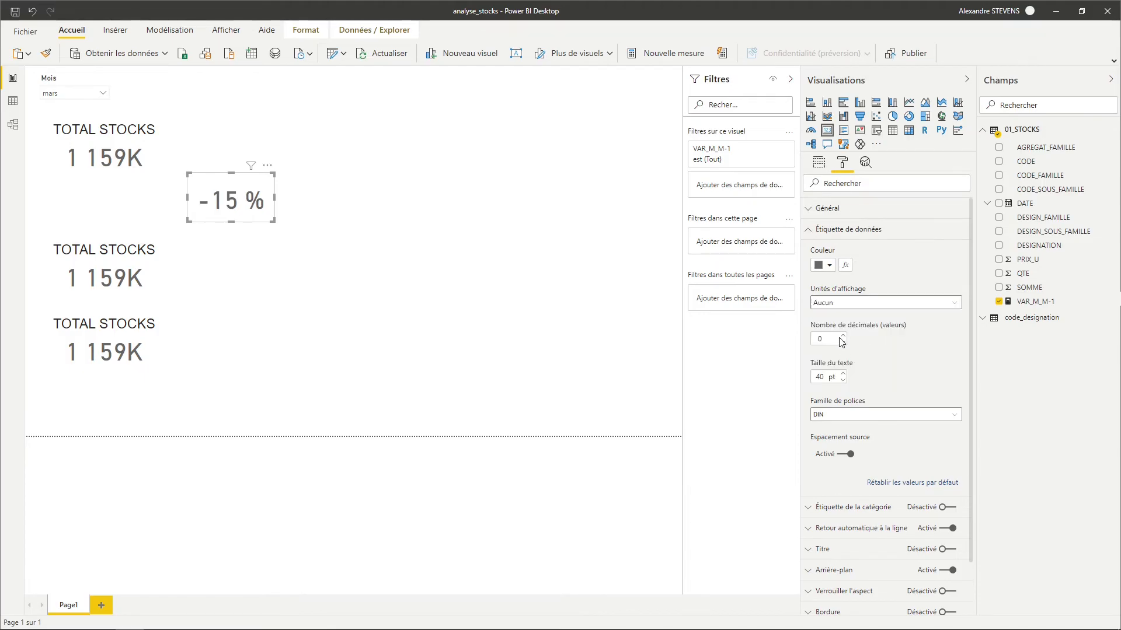
left_click(842, 336)
left_click(841, 337)
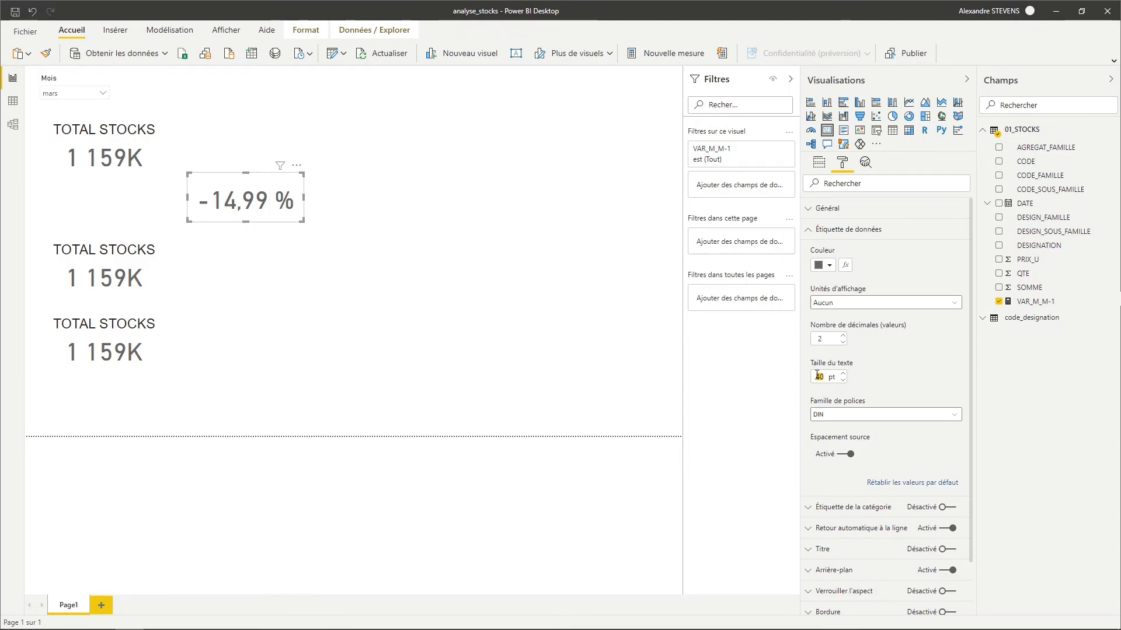
type("20")
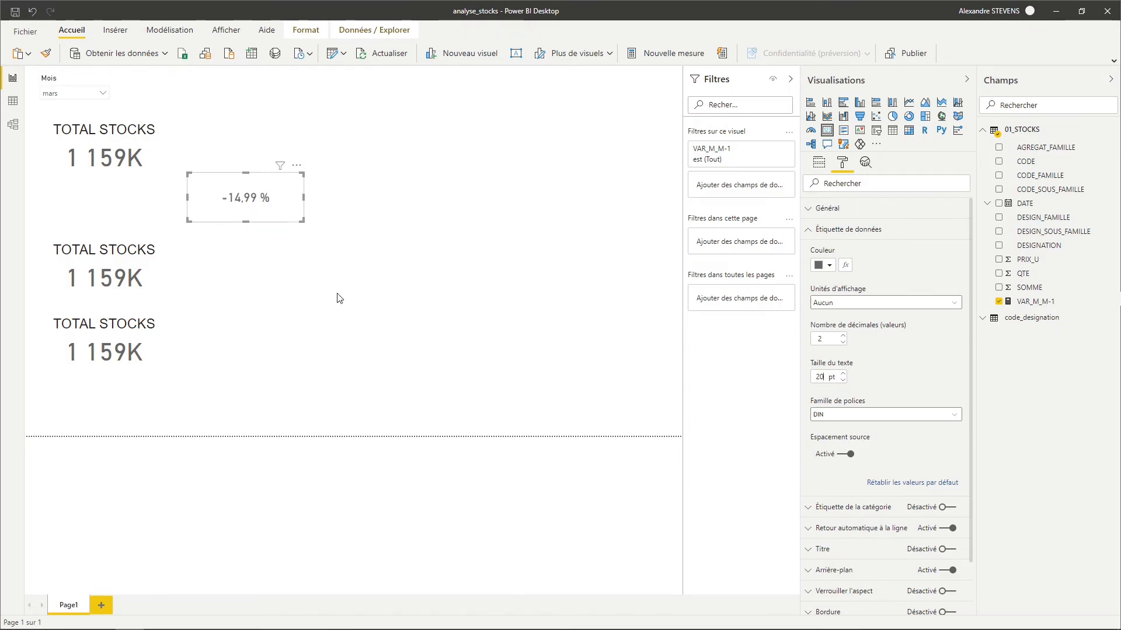
Place the variation card, shrunk to fit its value, just under the first TOTAL STOCKS figure and turn off its background
left_click_drag(256, 212, 154, 191)
left_click(201, 213)
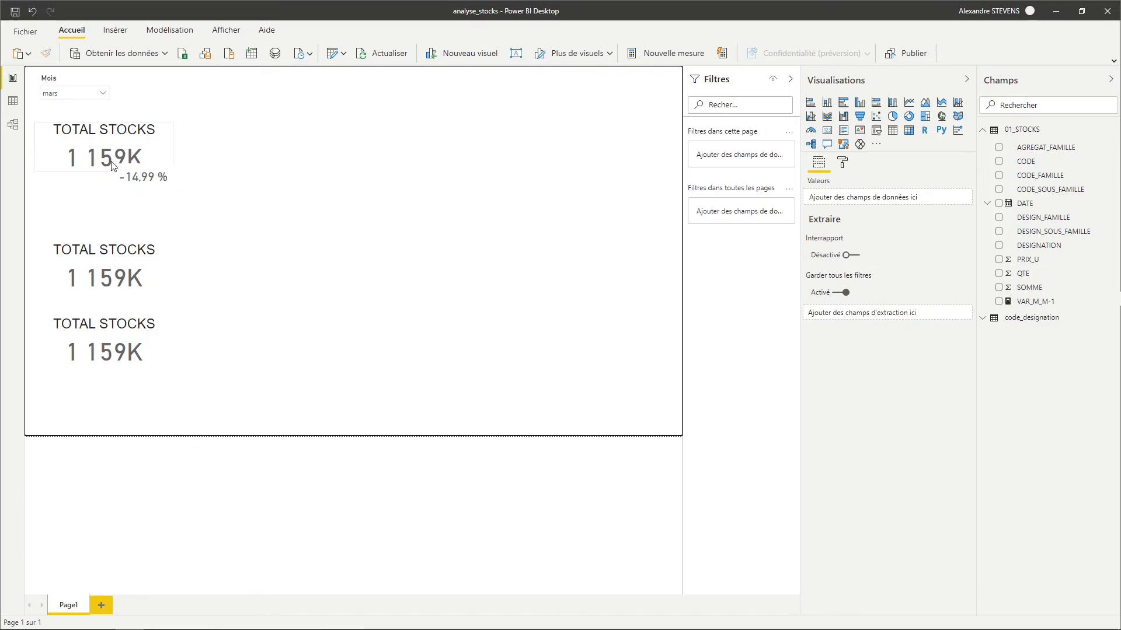
left_click(154, 186)
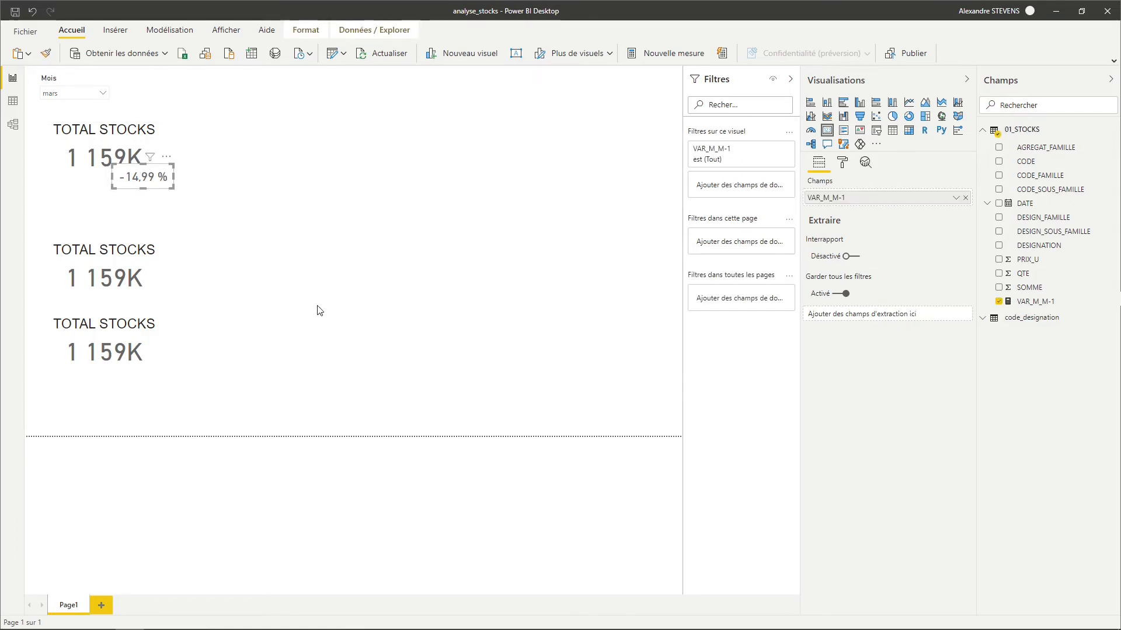
left_click(842, 165)
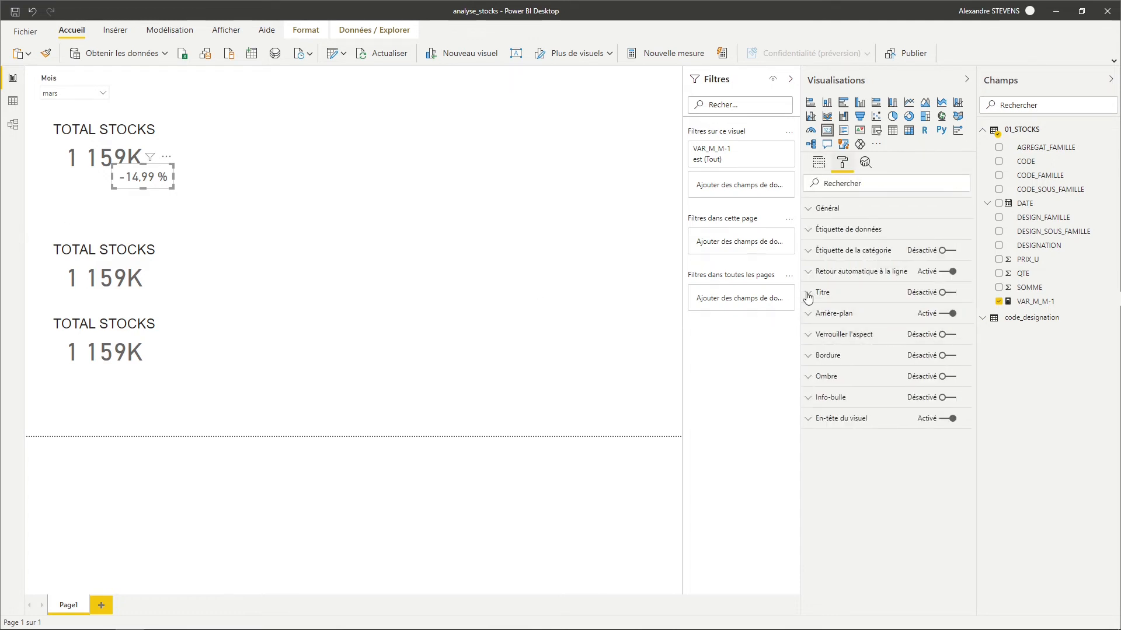
left_click(951, 314)
left_click(285, 243)
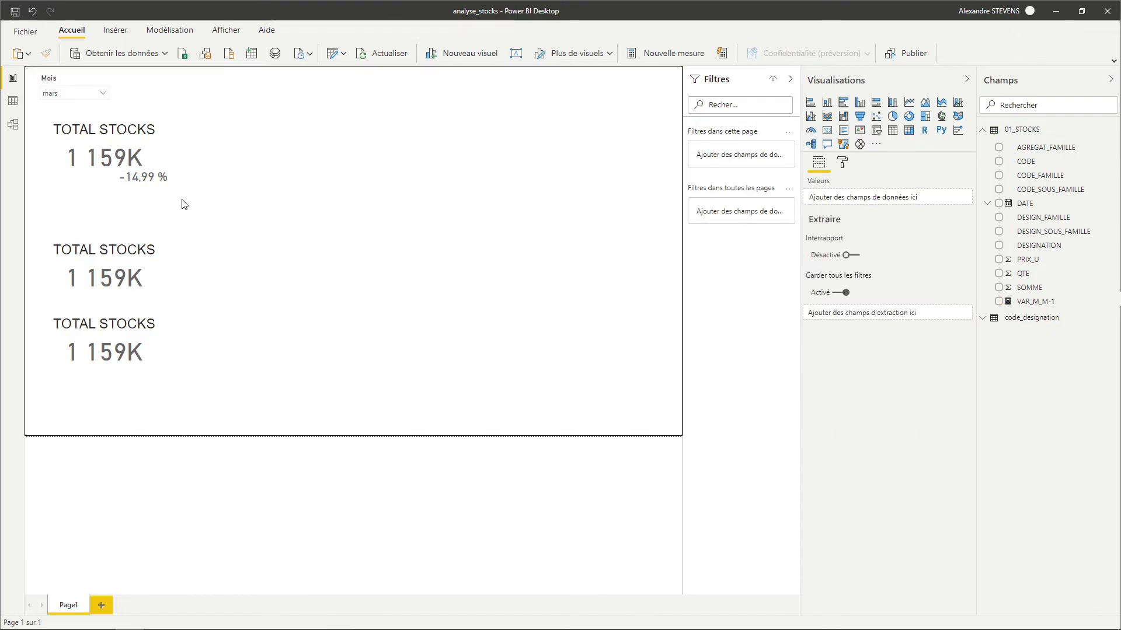
left_click(132, 185)
left_click(260, 252)
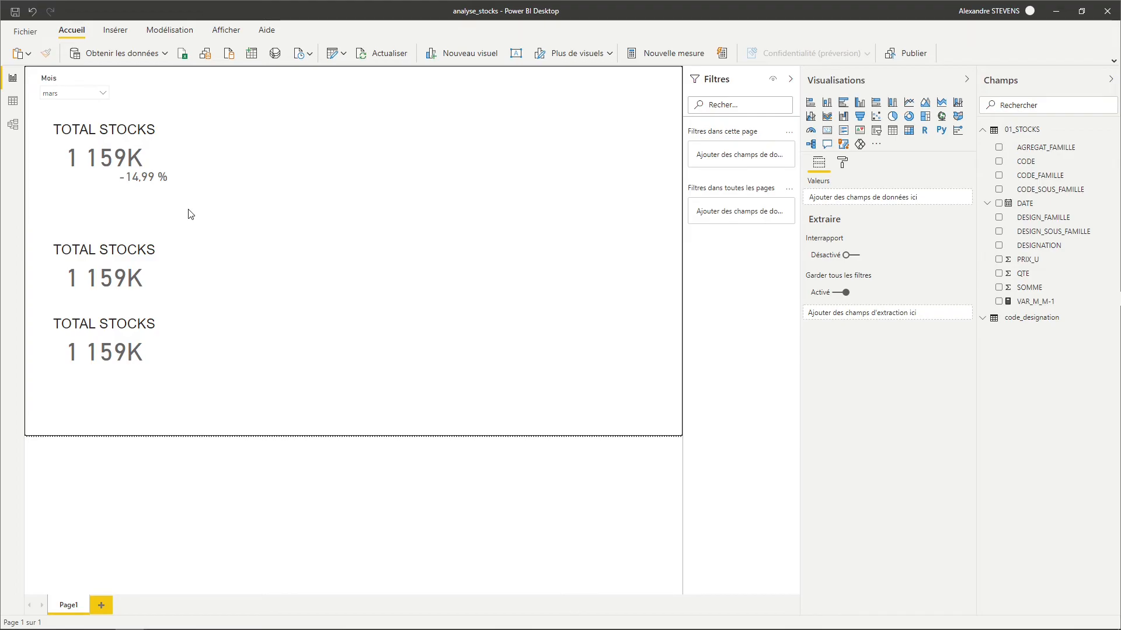
Set up conditional formatting of the variation card's data label colour, formatted by Règles
left_click(160, 187)
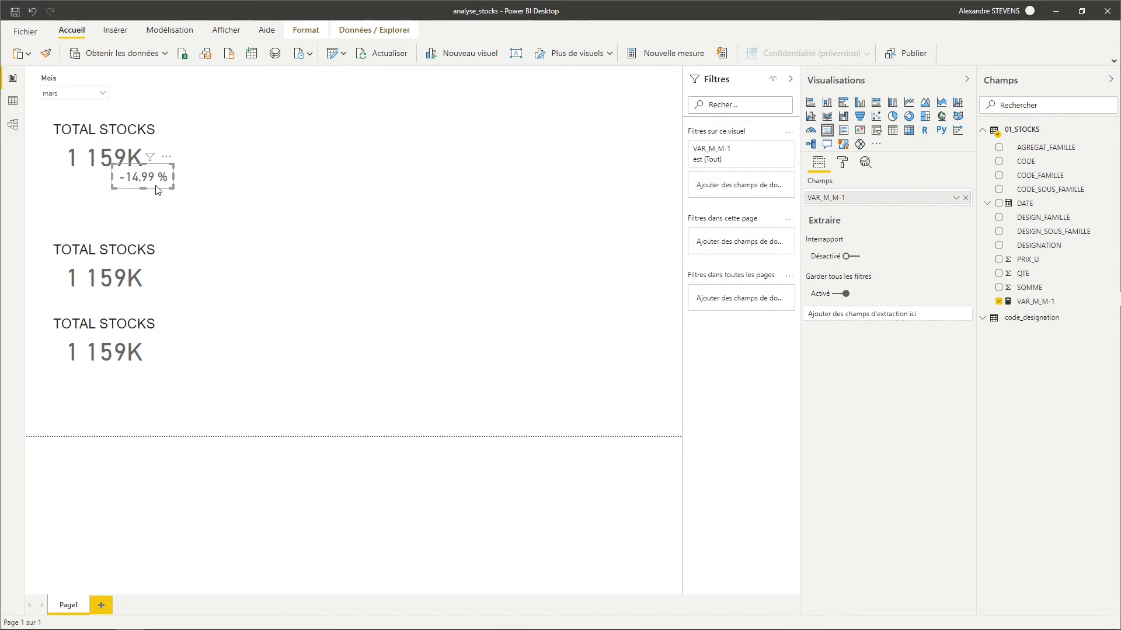
left_click(843, 165)
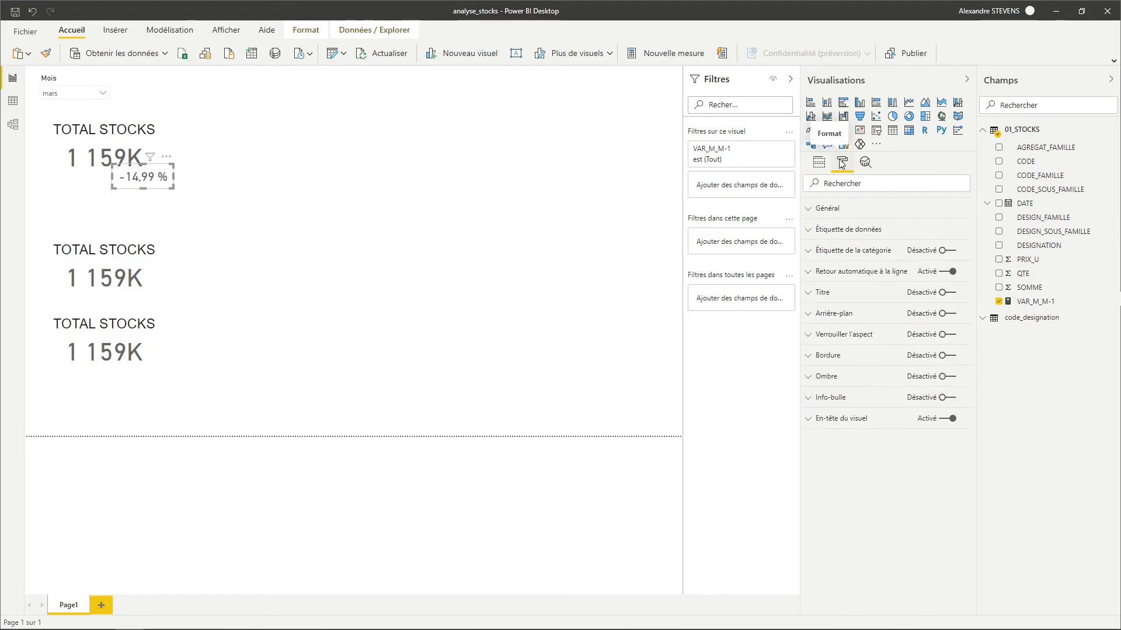
left_click(849, 233)
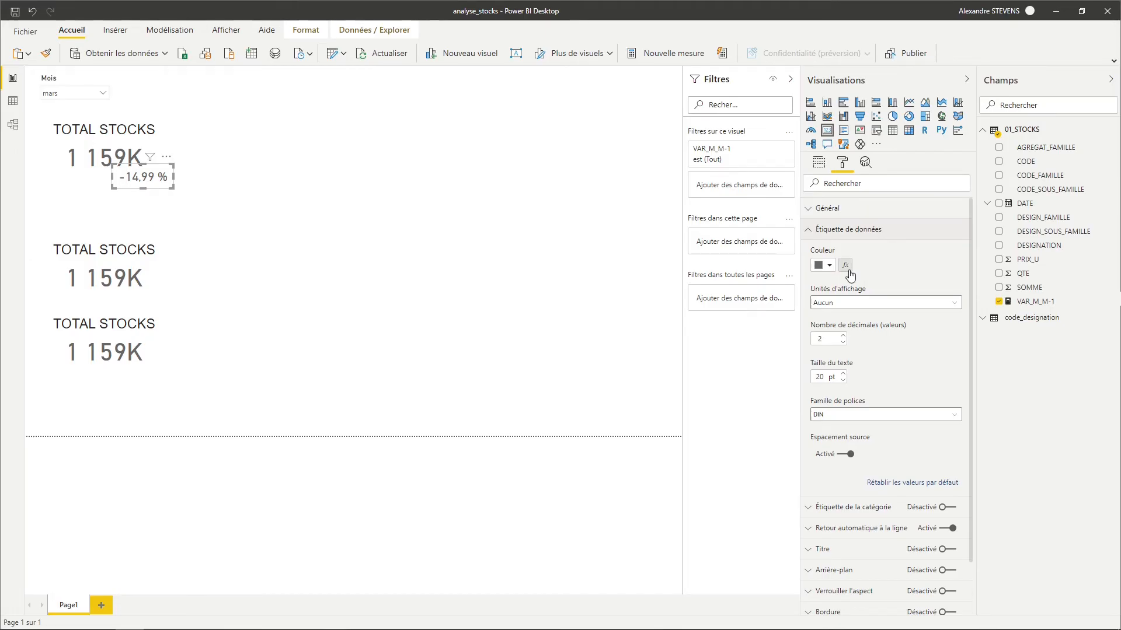
left_click(848, 271)
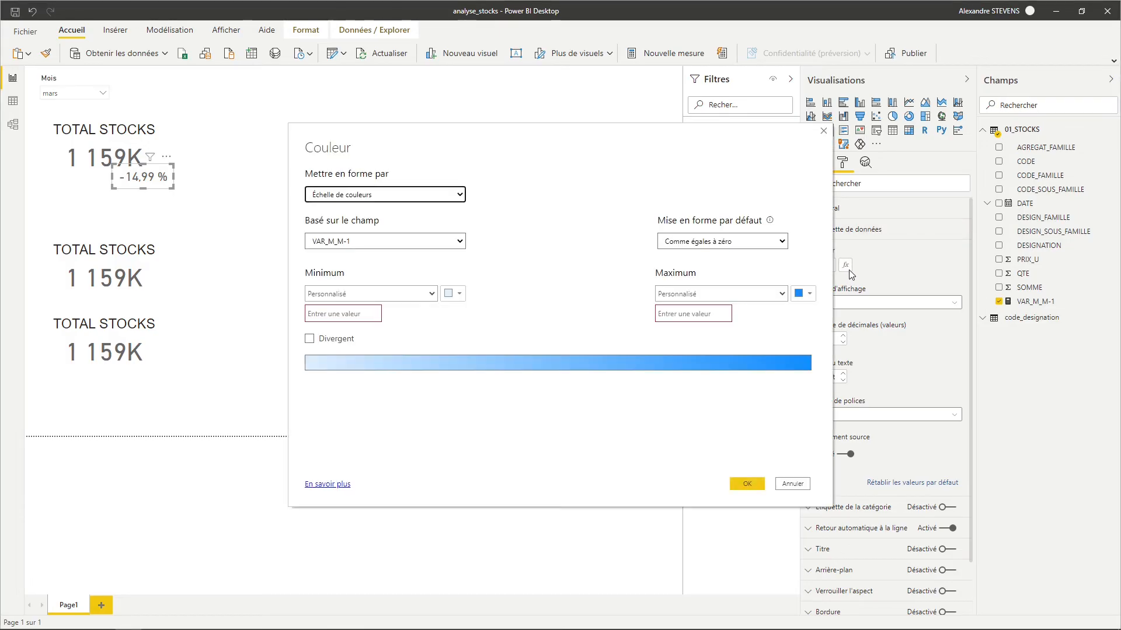
left_click(442, 195)
left_click(327, 230)
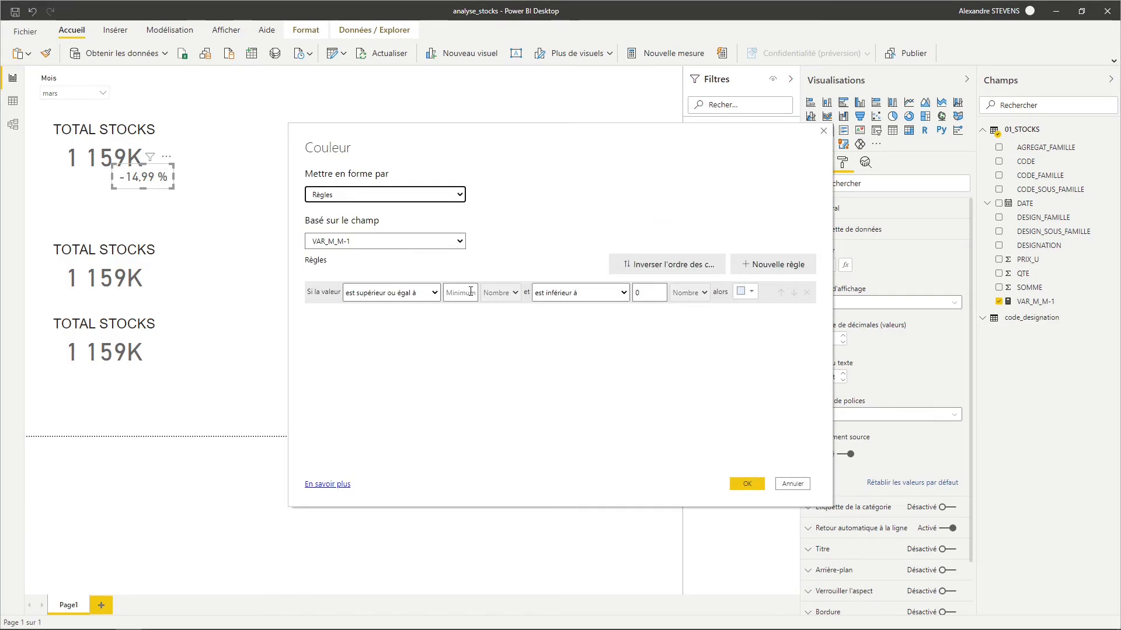
Define the first colour rule's range as greater than or equal to 0 and less than 1
left_click(469, 294)
type("0")
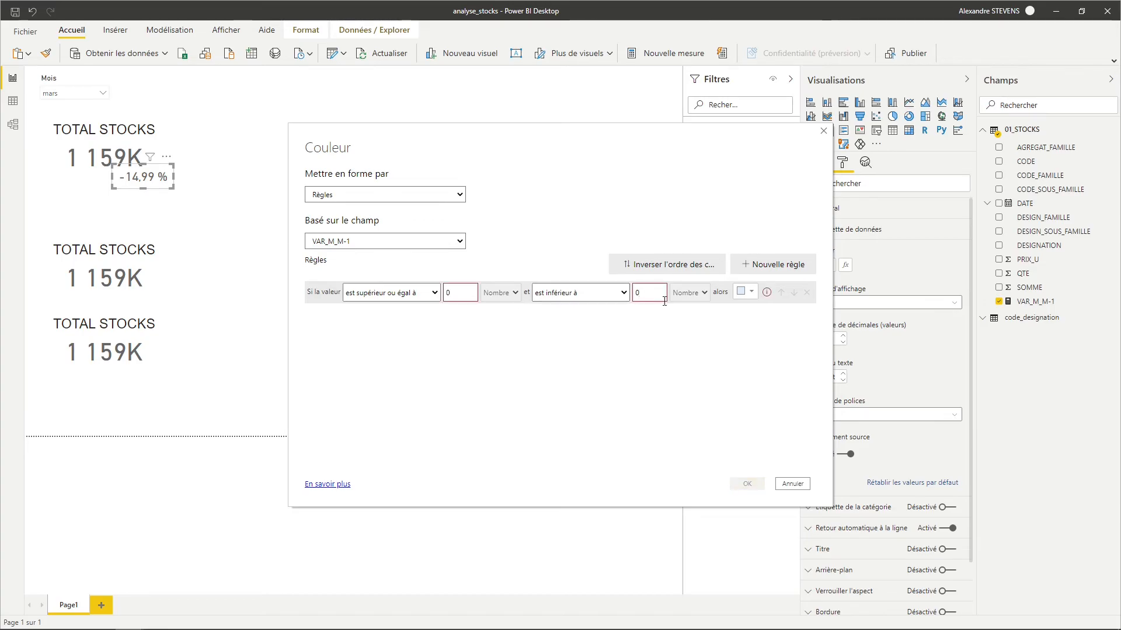
type("1")
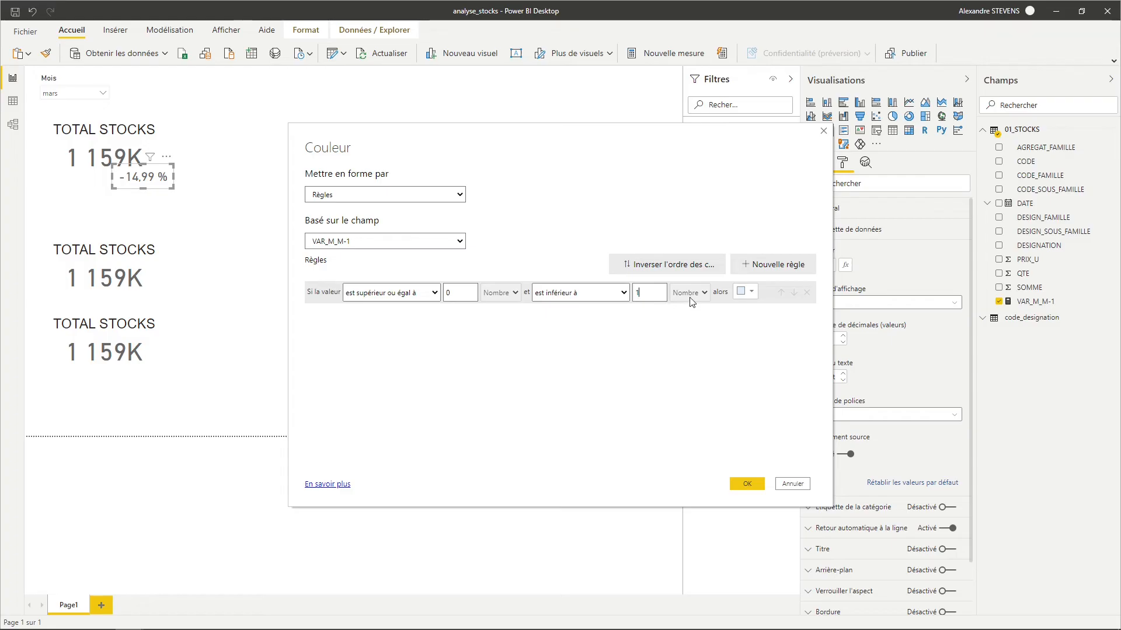
Assign a custom bright red to the first colour rule
left_click(747, 291)
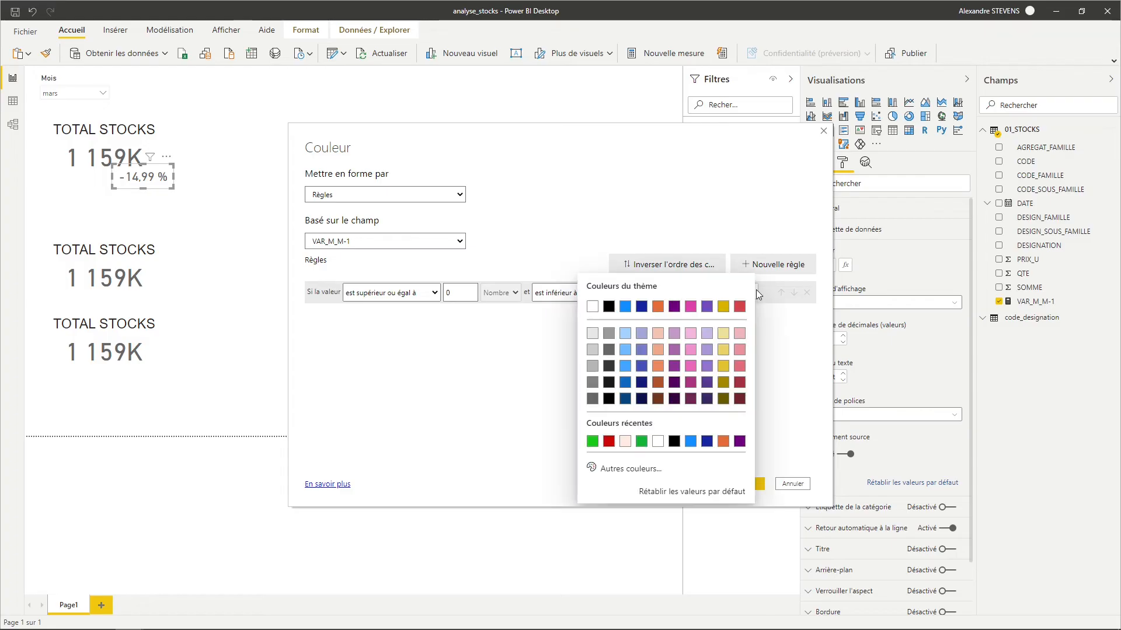
left_click(612, 472)
left_click(647, 425)
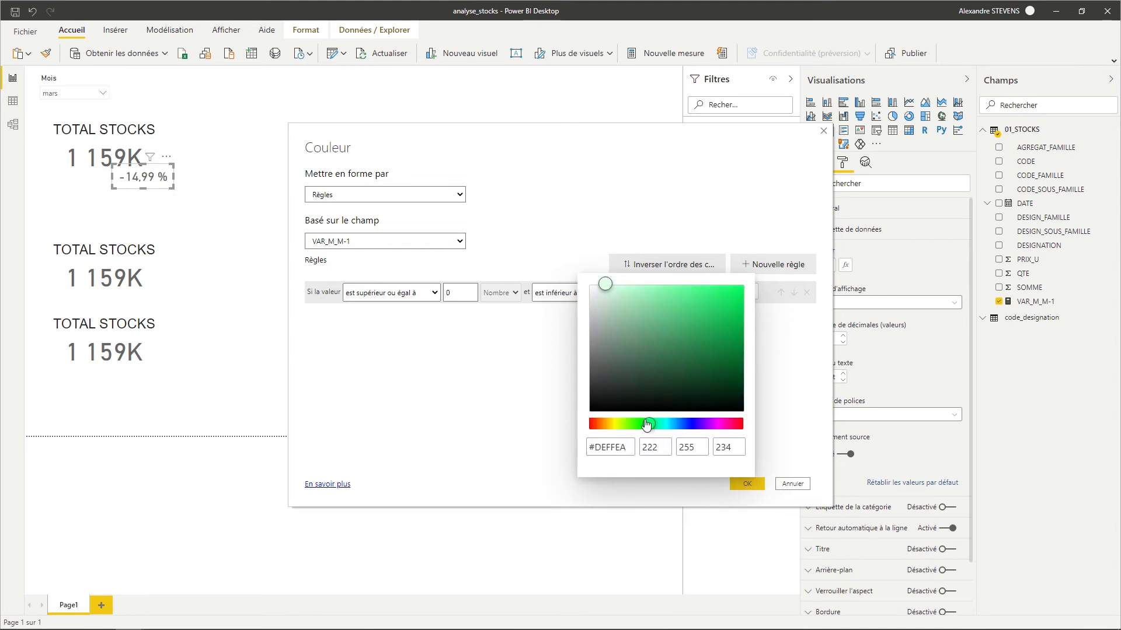
left_click_drag(646, 425, 586, 425)
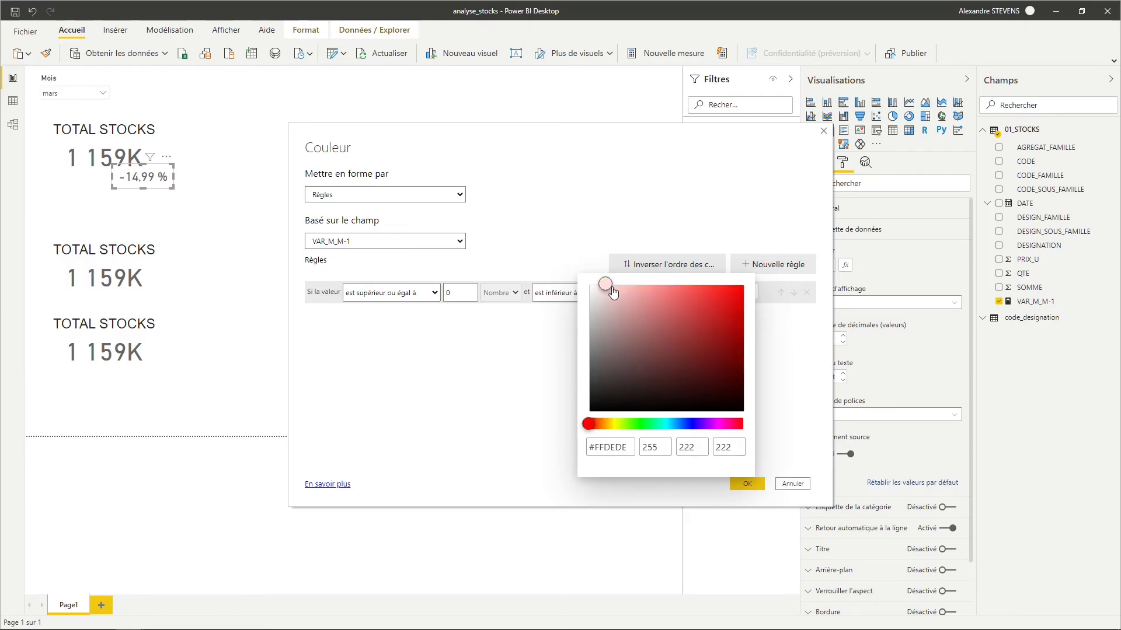
left_click_drag(613, 293, 725, 288)
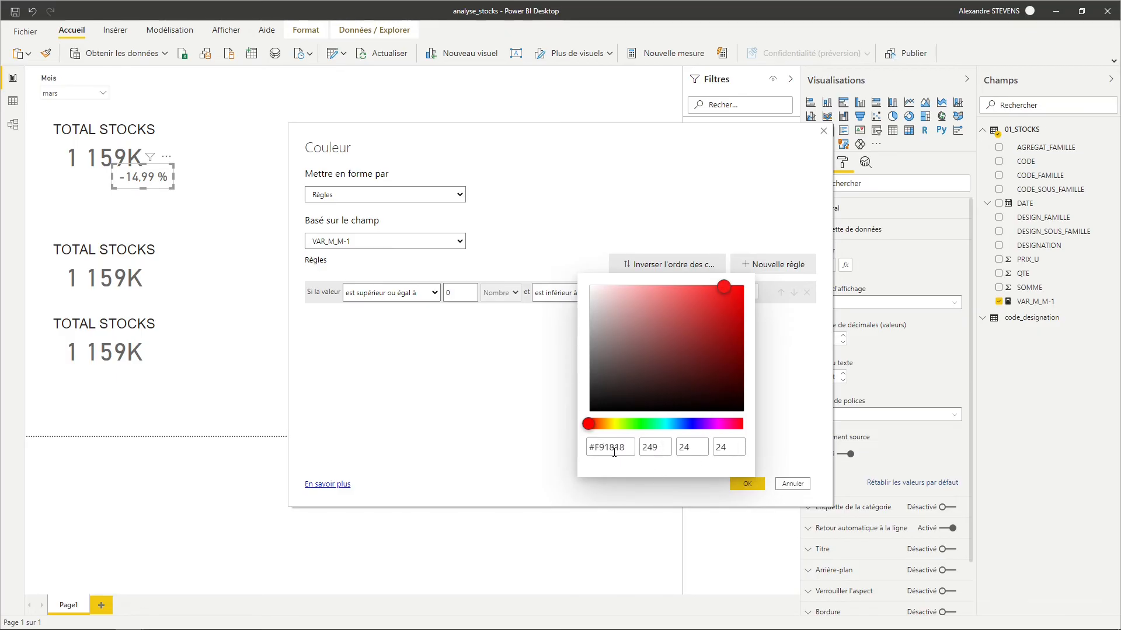
left_click(720, 286)
mouse_move(721, 291)
left_mouse_down()
mouse_move(734, 304)
mouse_move(727, 294)
left_mouse_up()
left_click(778, 424)
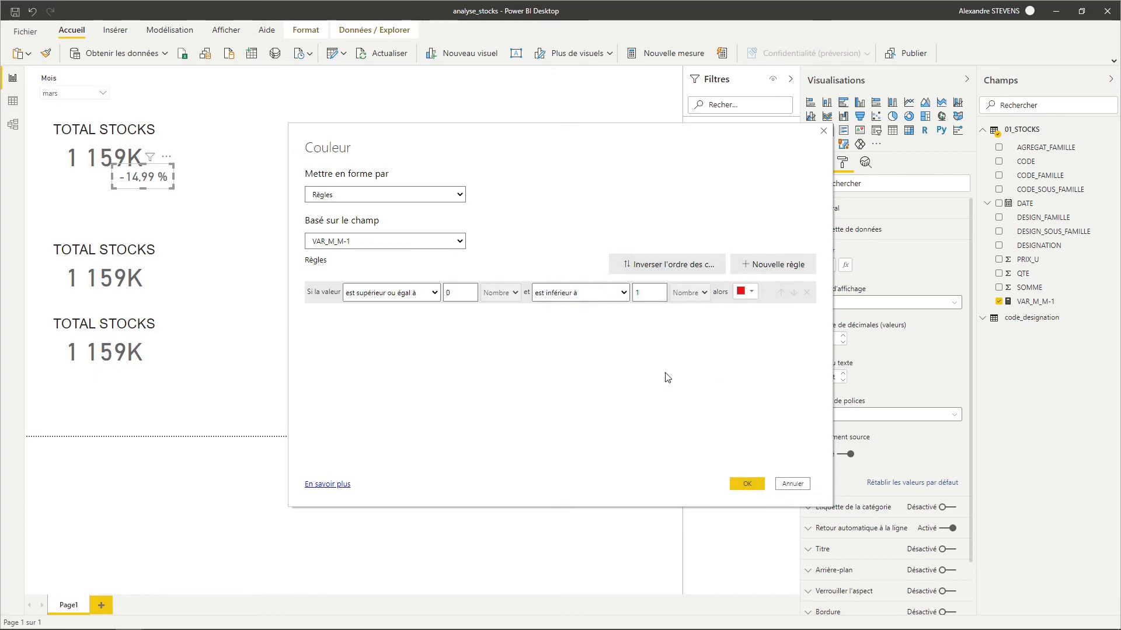
Add a second colour rule for values greater than or equal to -1 and less than 0, coloured green, and apply the rules
left_click(800, 265)
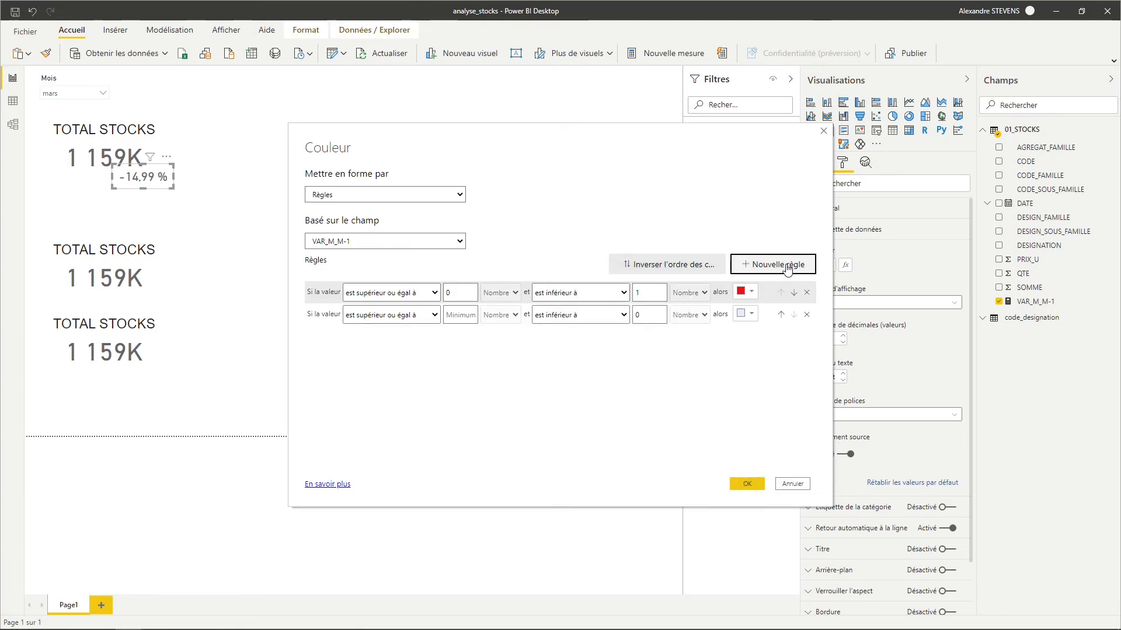
left_click(457, 320)
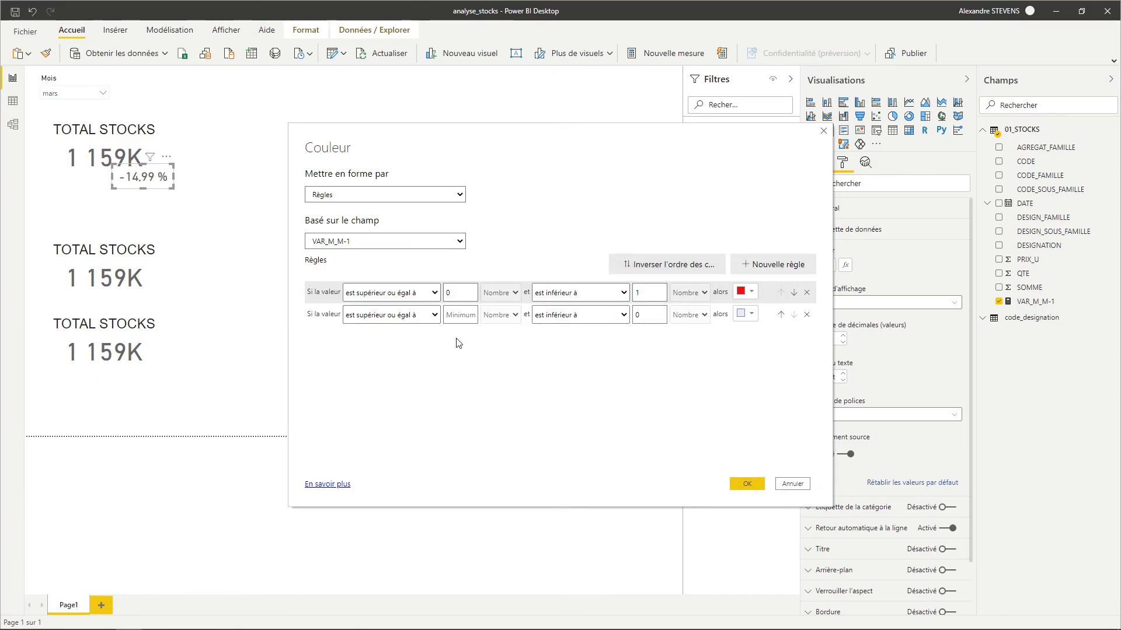
type("-1")
left_click(741, 315)
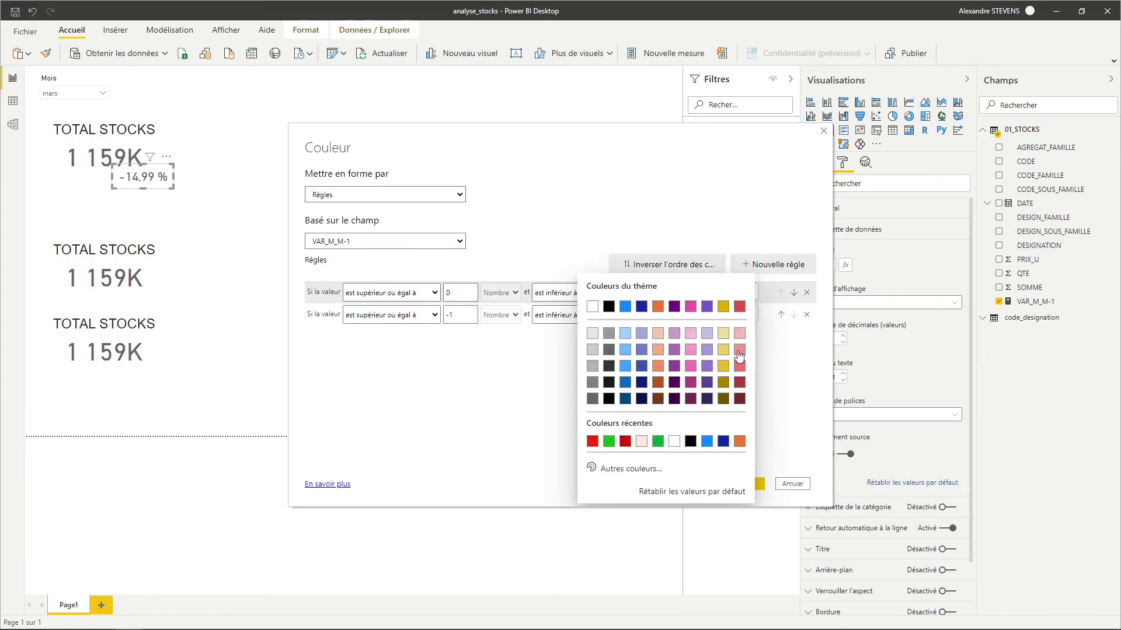
left_click(607, 468)
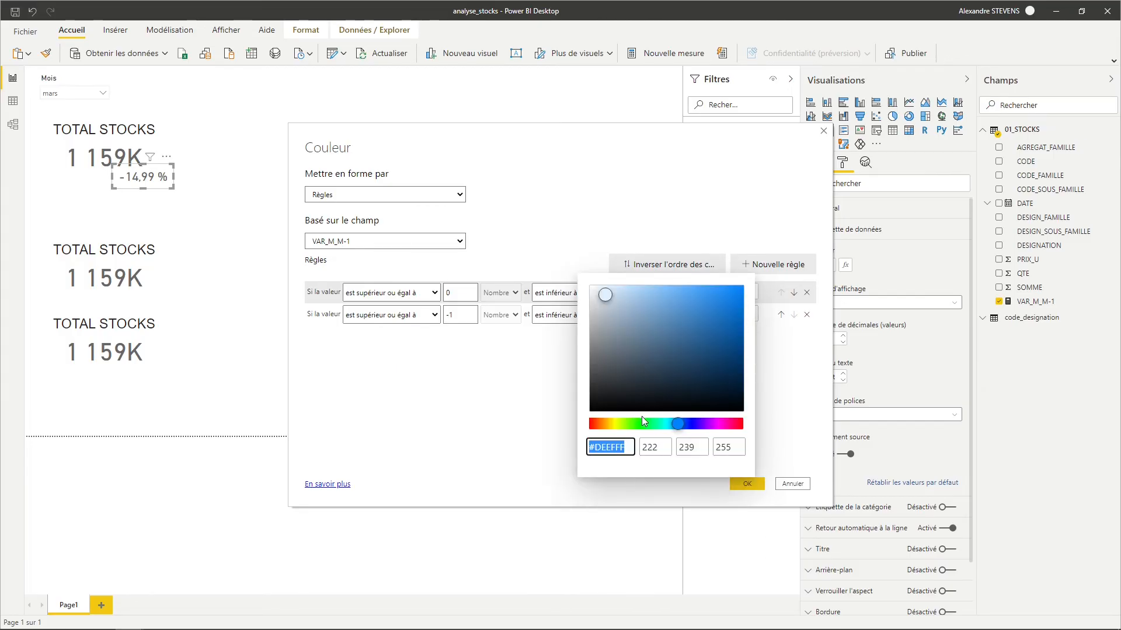
left_click(642, 424)
key("Return")
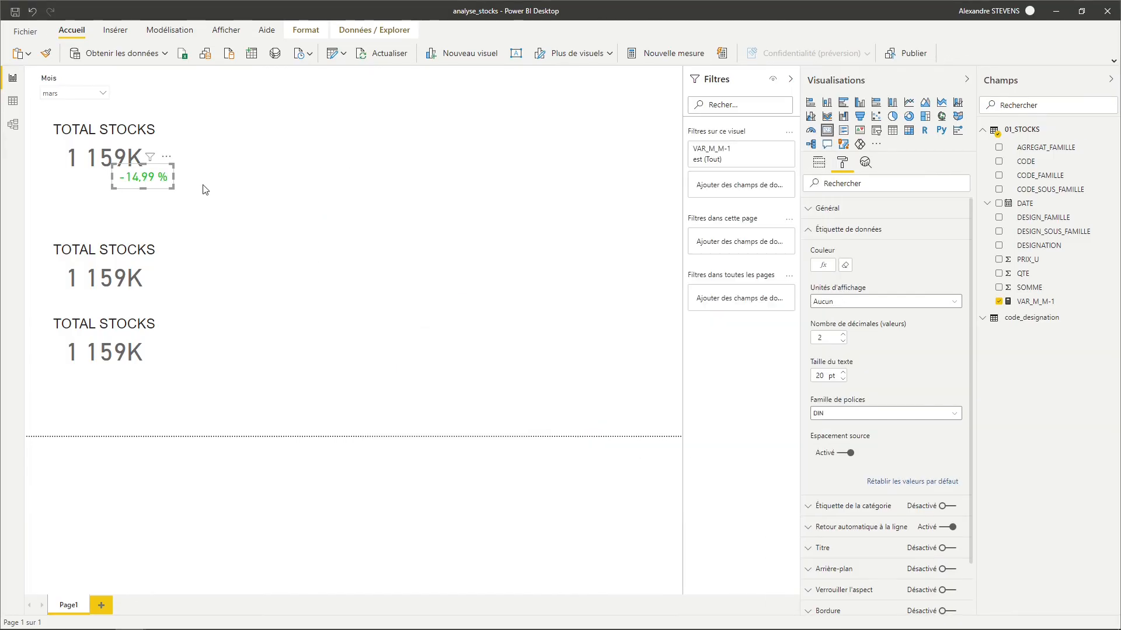
Filter the page to août with the Mois slicer to check the variation card's colour
left_click(103, 94)
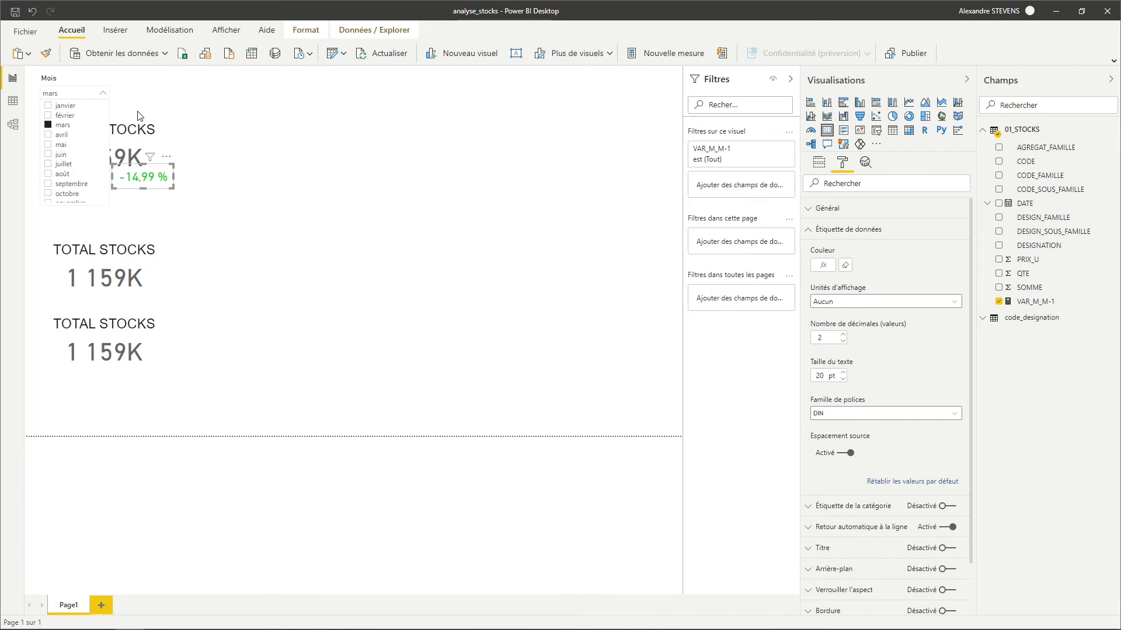
left_click(65, 174)
left_click(228, 202)
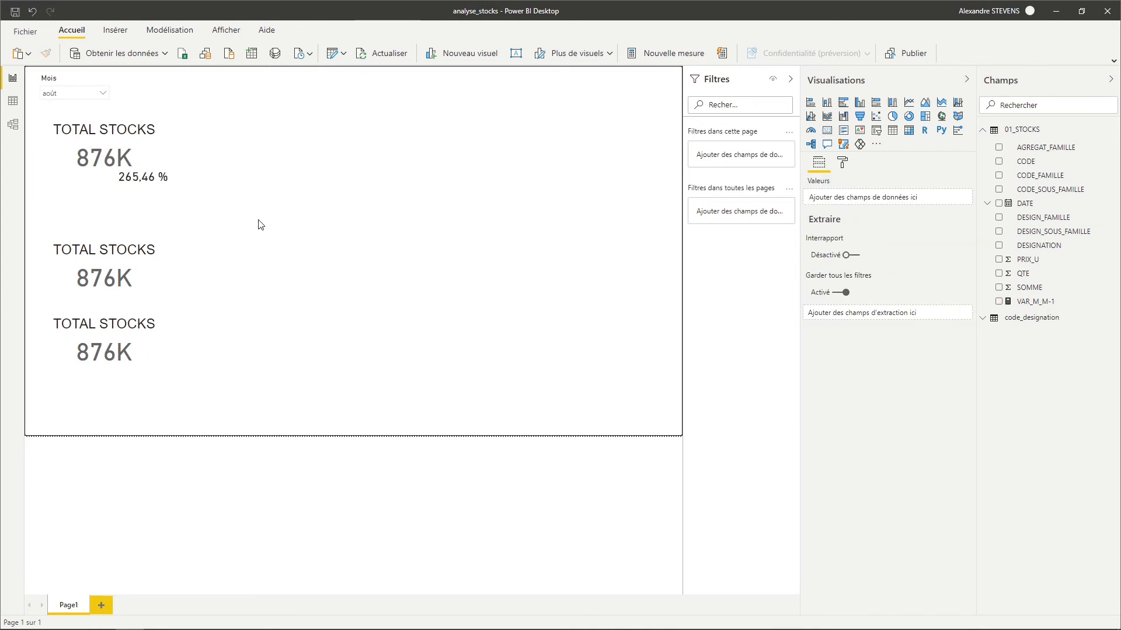
Reopen the variation card's colour rules and raise the upper limit of the red rule
left_click(157, 188)
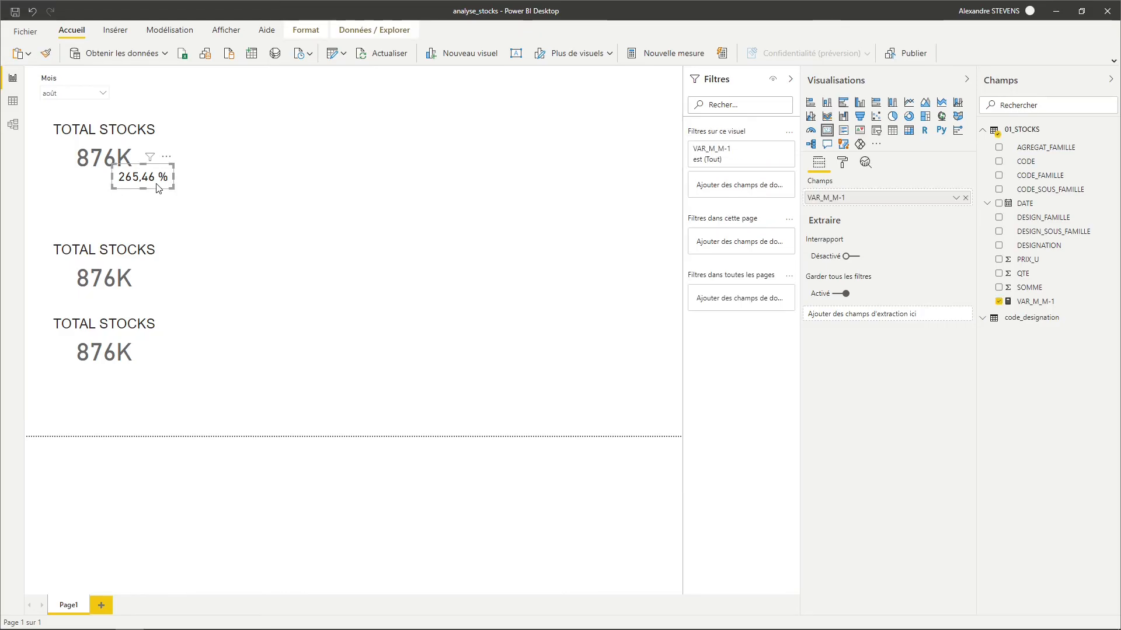
left_click(843, 167)
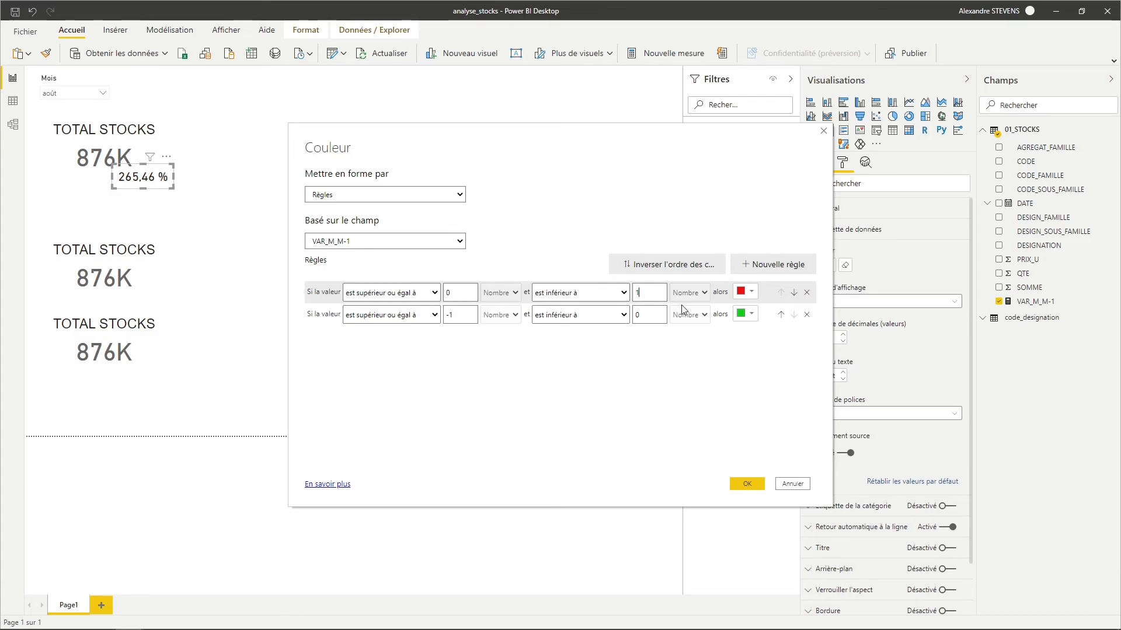
key("Return")
left_click(336, 219)
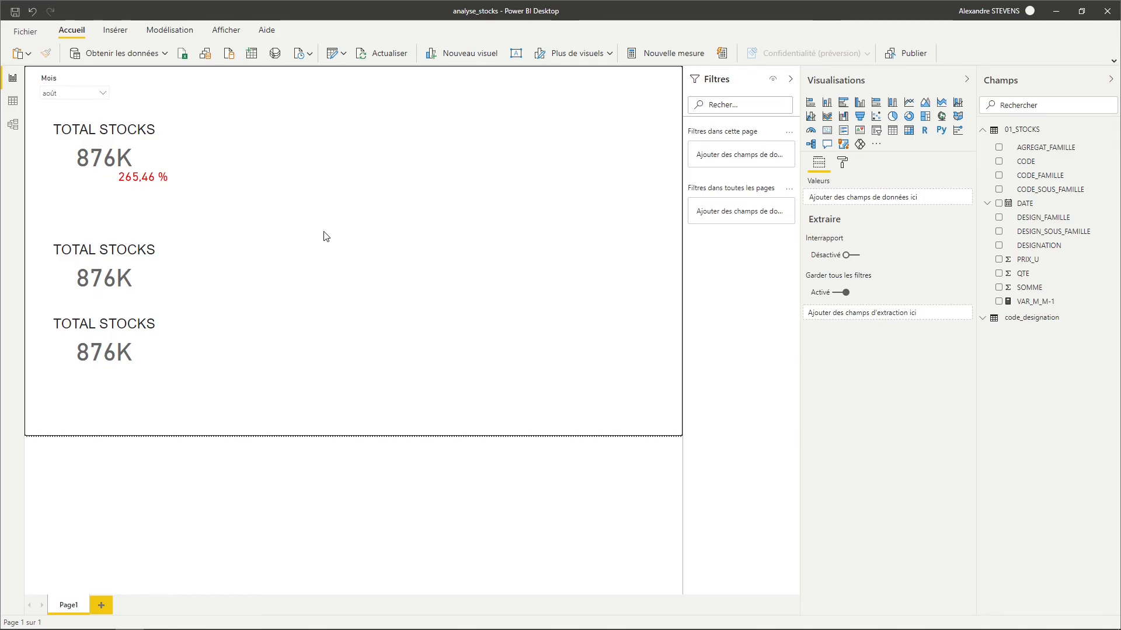
Go through the months from février to décembre in the Mois slicer to check the variation's colour, ending on décembre
left_click(87, 94)
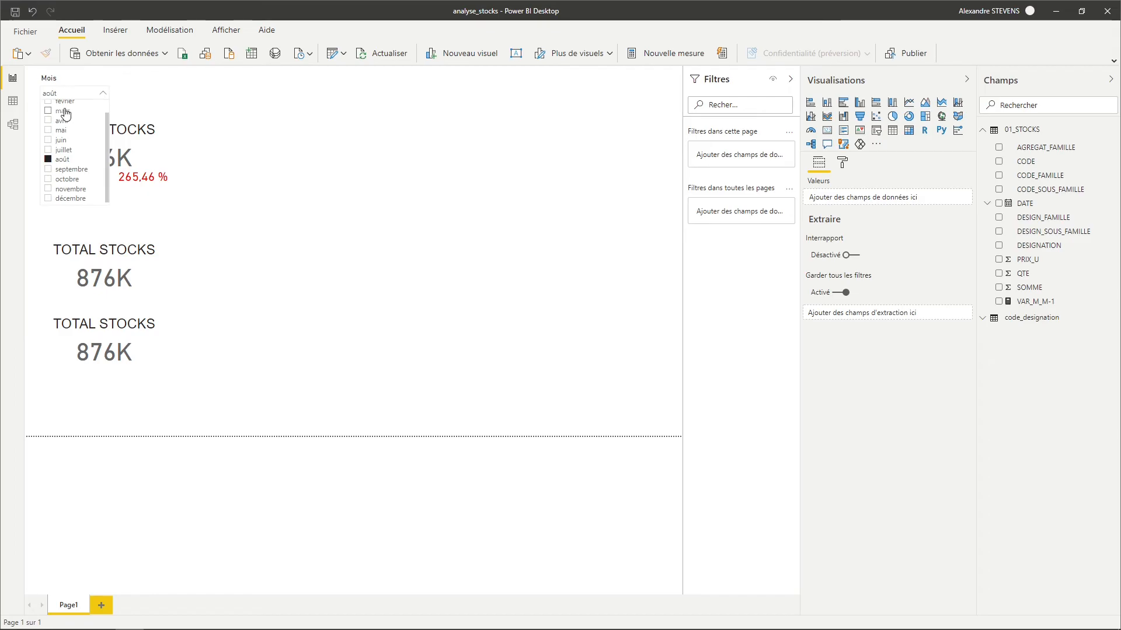
scroll(65, 112, "up", 1)
left_click(64, 115)
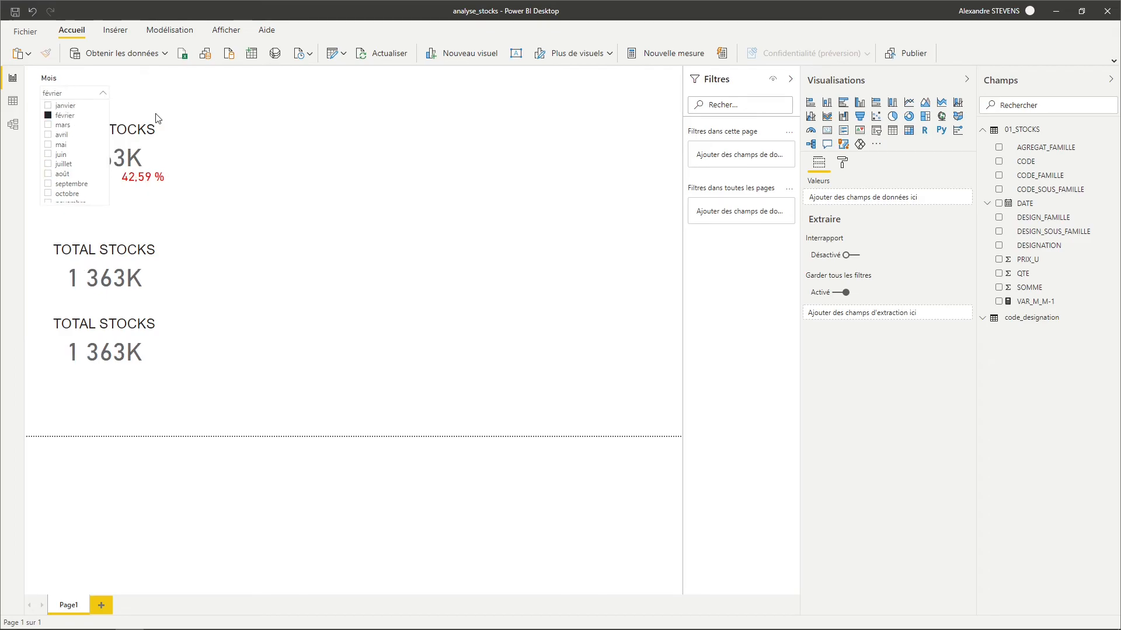
left_click(63, 125)
left_click(62, 135)
left_click(60, 144)
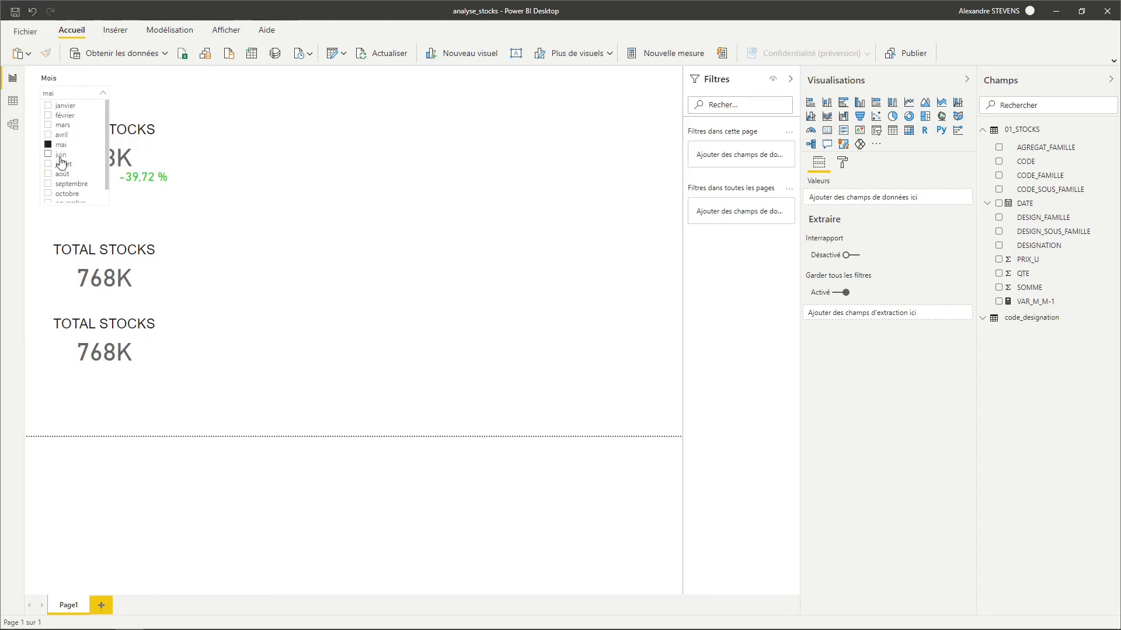
left_click(61, 155)
left_click(63, 165)
left_click(64, 174)
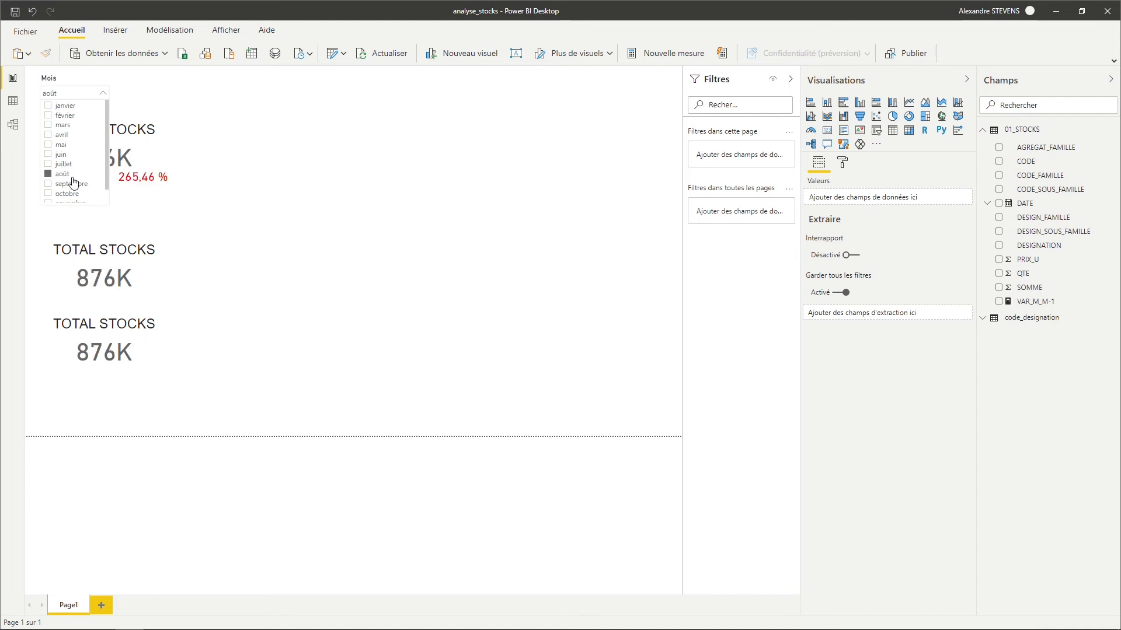
left_click(68, 185)
left_click(68, 193)
scroll(70, 175, "down", 1)
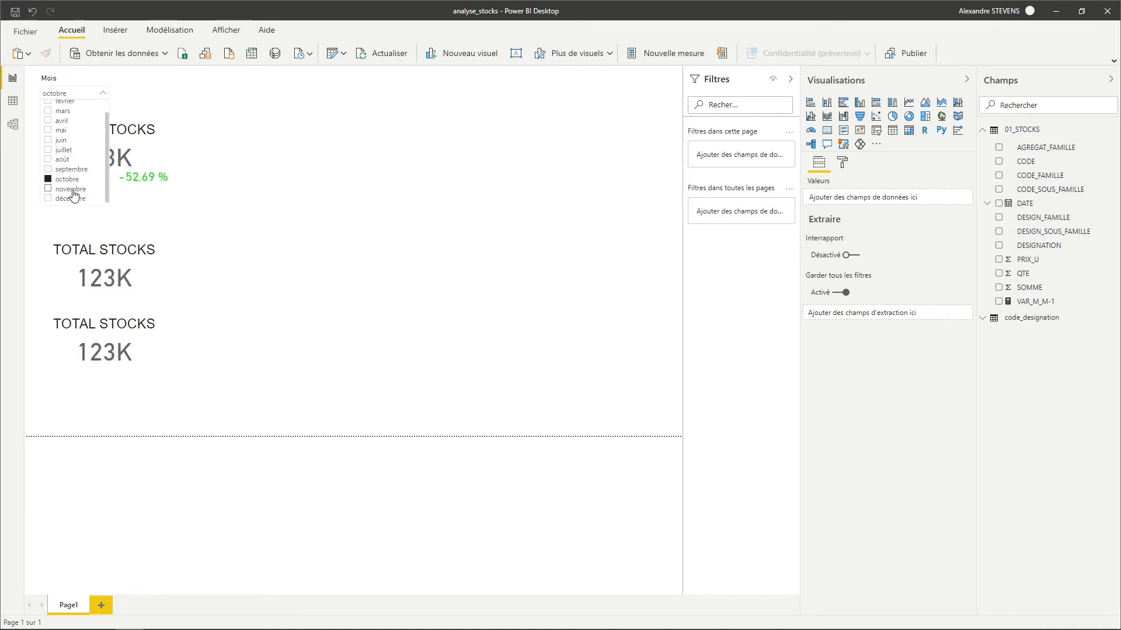
left_click(77, 191)
left_click(75, 208)
left_click(83, 99)
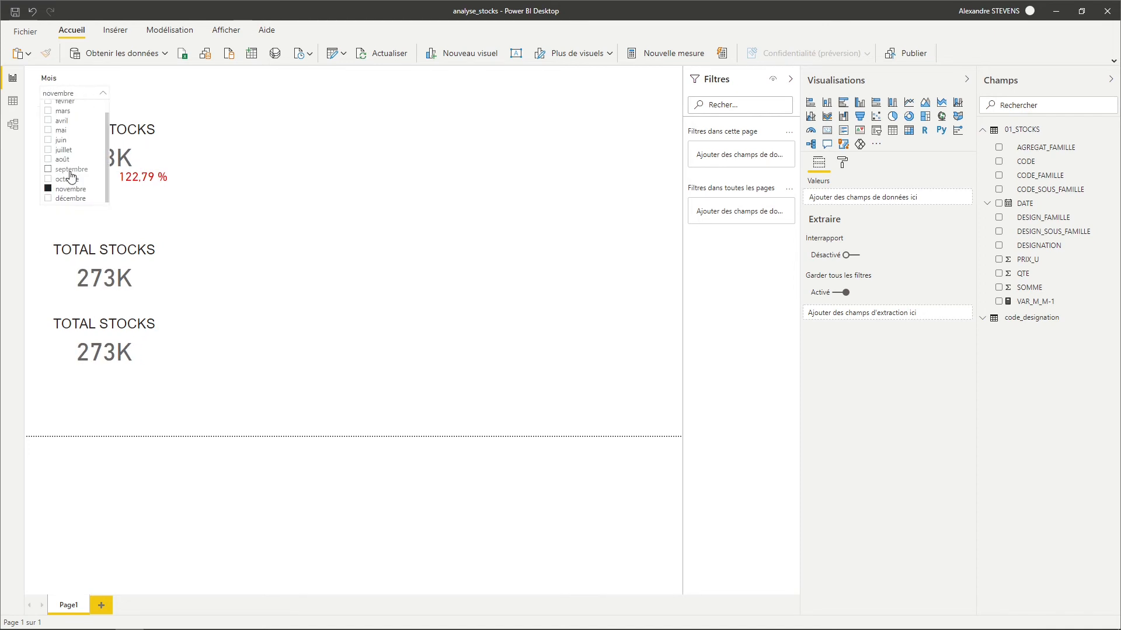
left_click(66, 198)
left_click(418, 203)
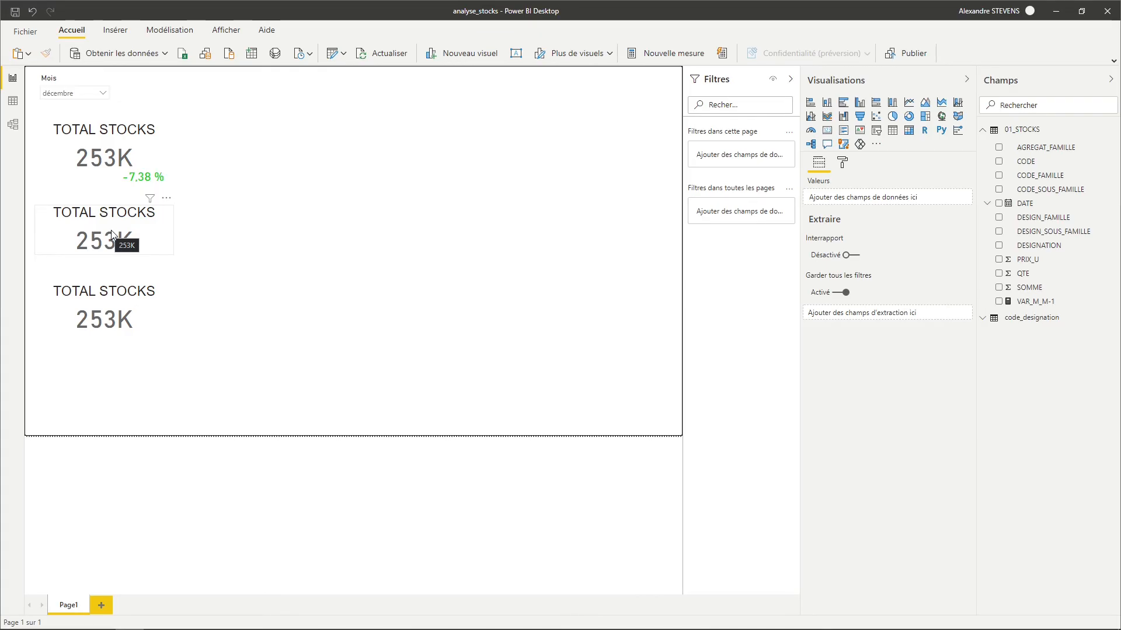
Create a new measure that begins with CALCULATE and the SUM of '01_STOCKS'[SOMME] as its expression
left_click(113, 235)
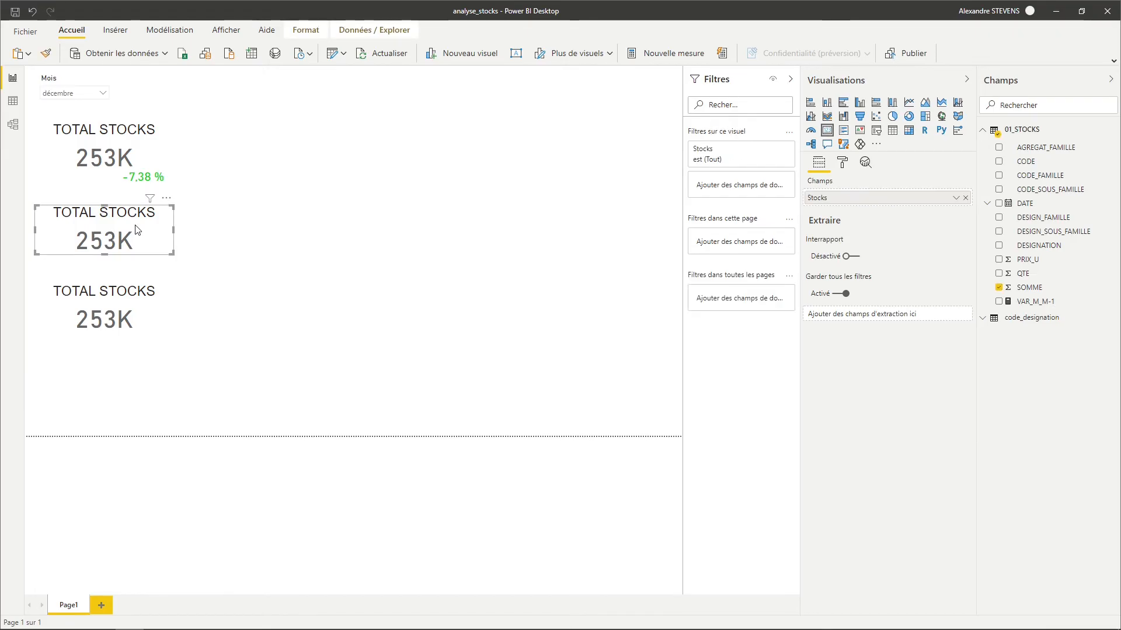
left_click(671, 53)
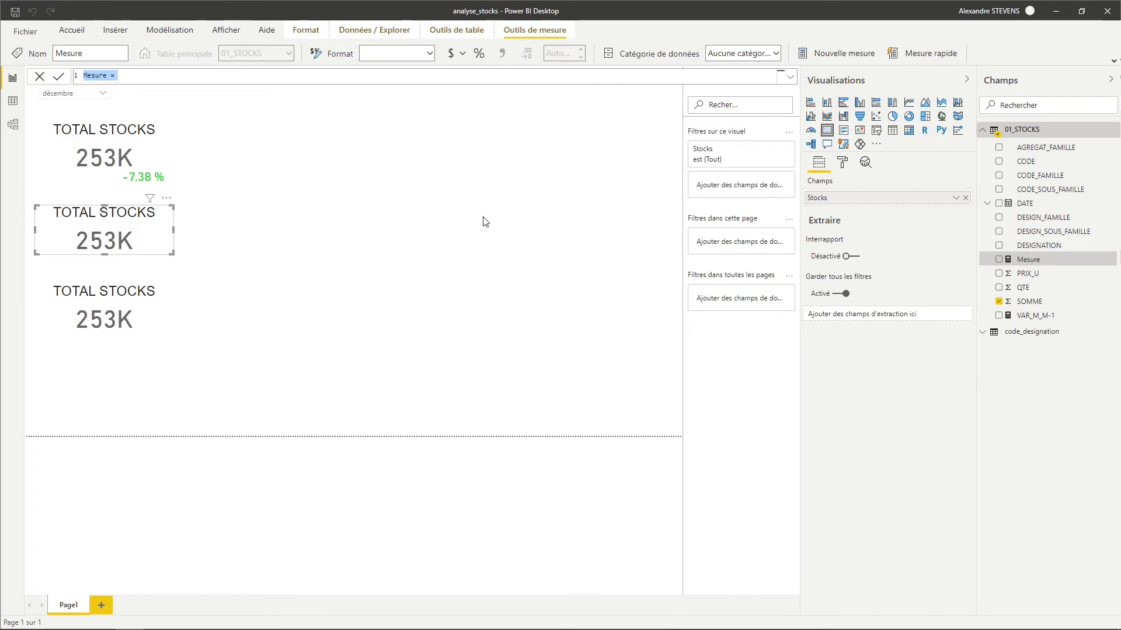
left_click(136, 75)
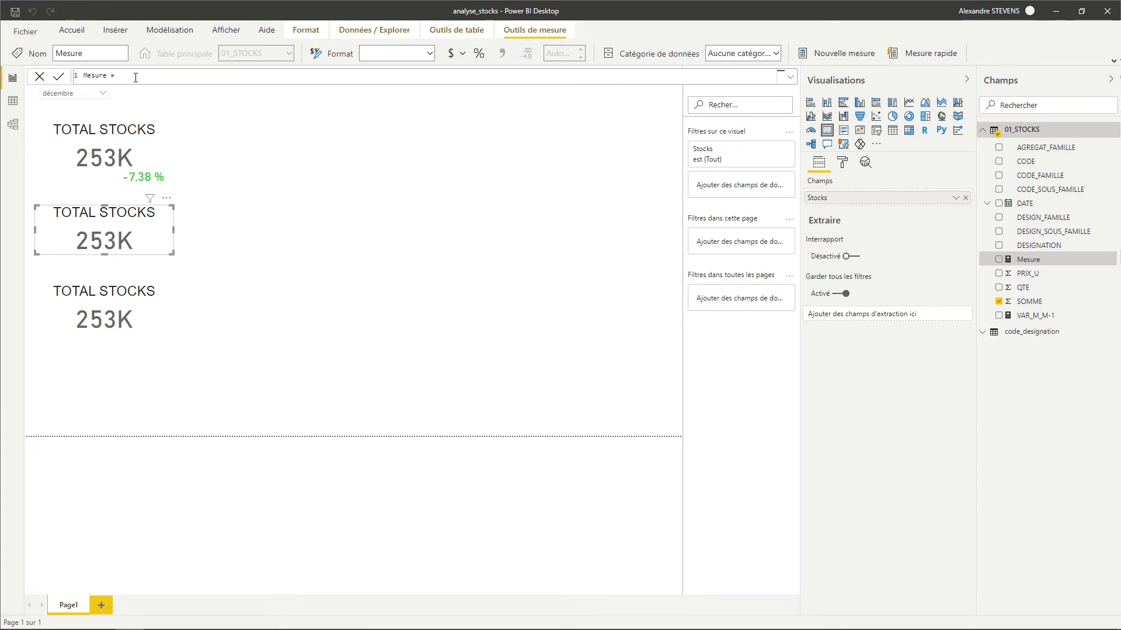
type("Calcu")
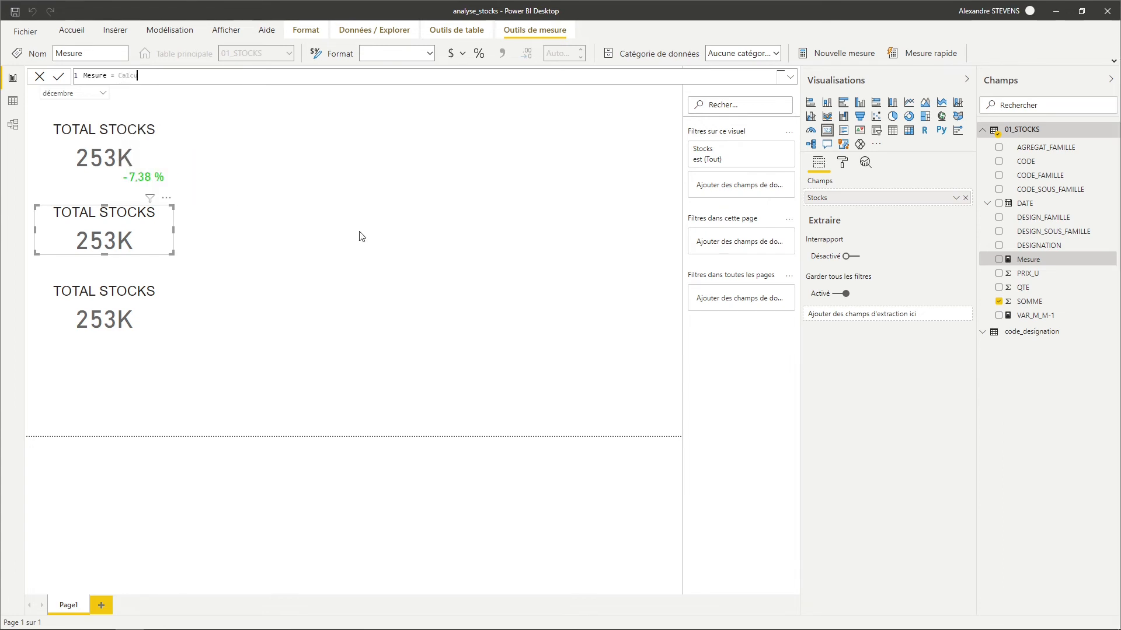
type("la")
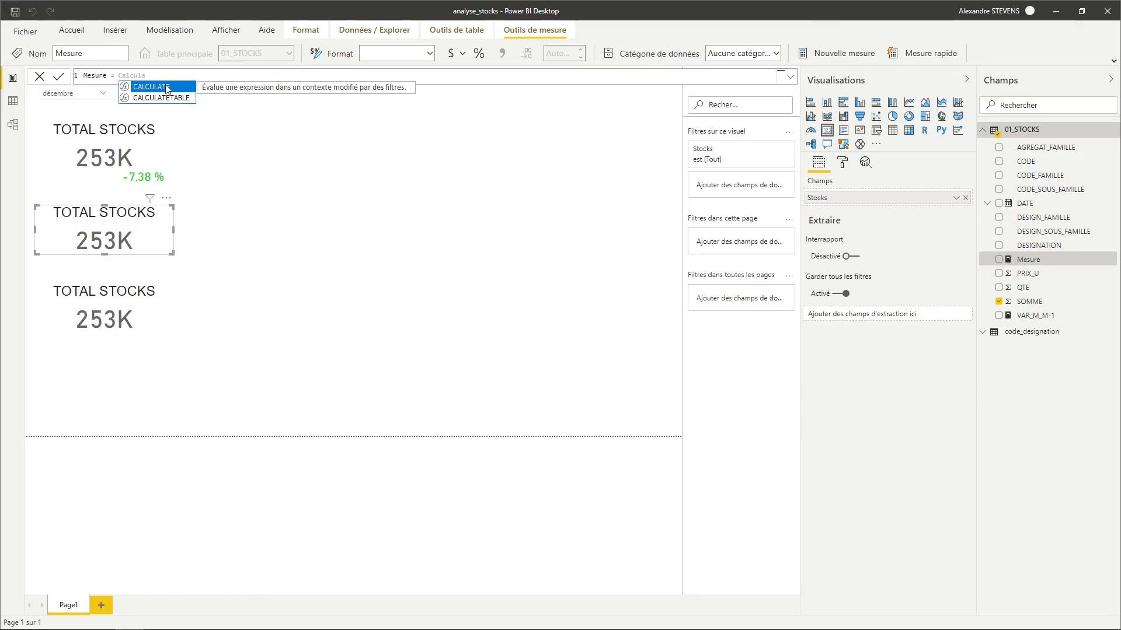
left_click(168, 88)
type("SUM")
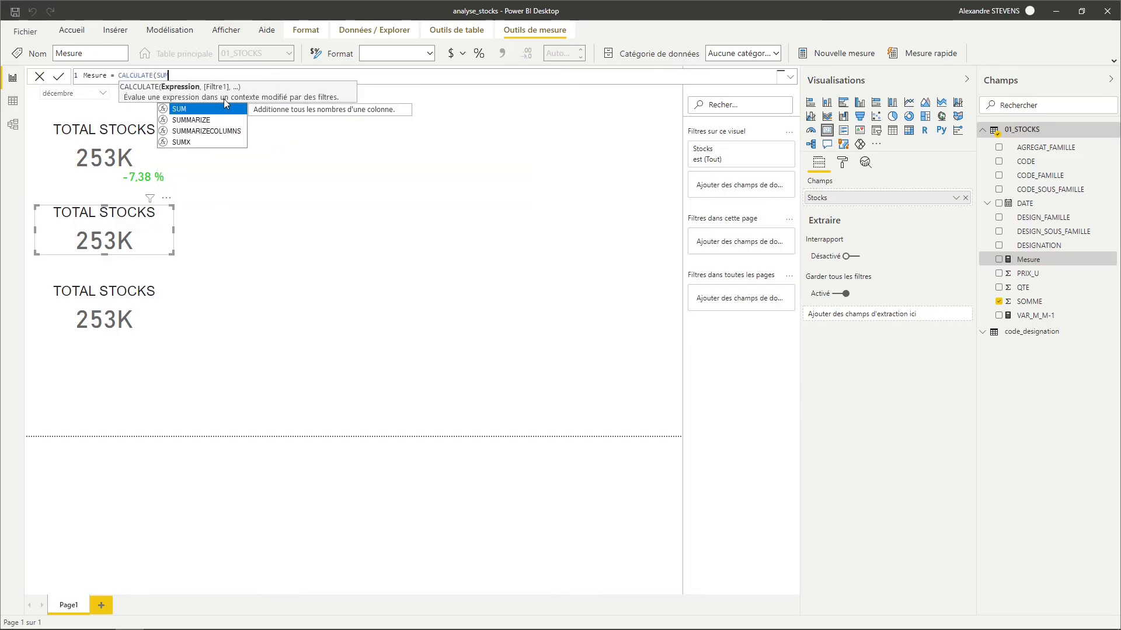
left_click(220, 106)
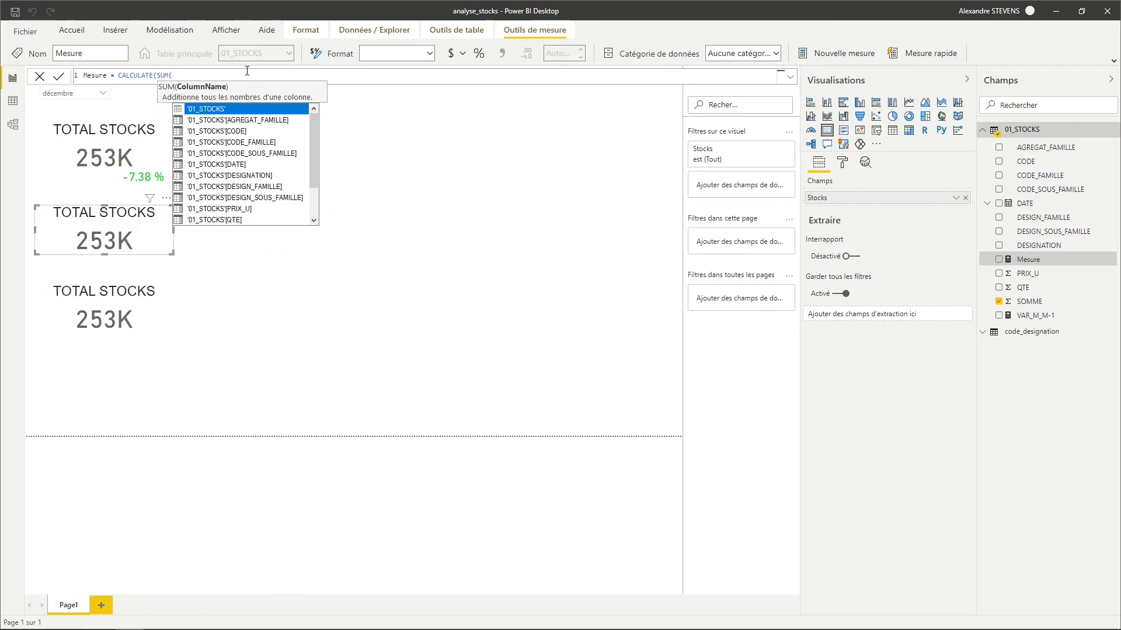
scroll(273, 190, "down", 2)
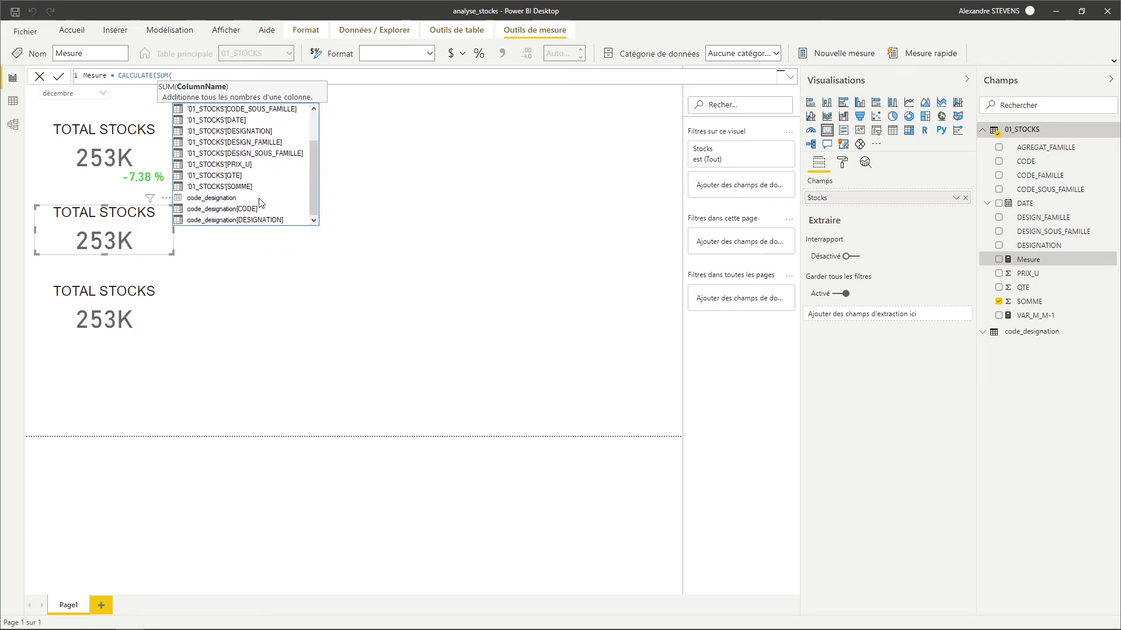
left_click(243, 187)
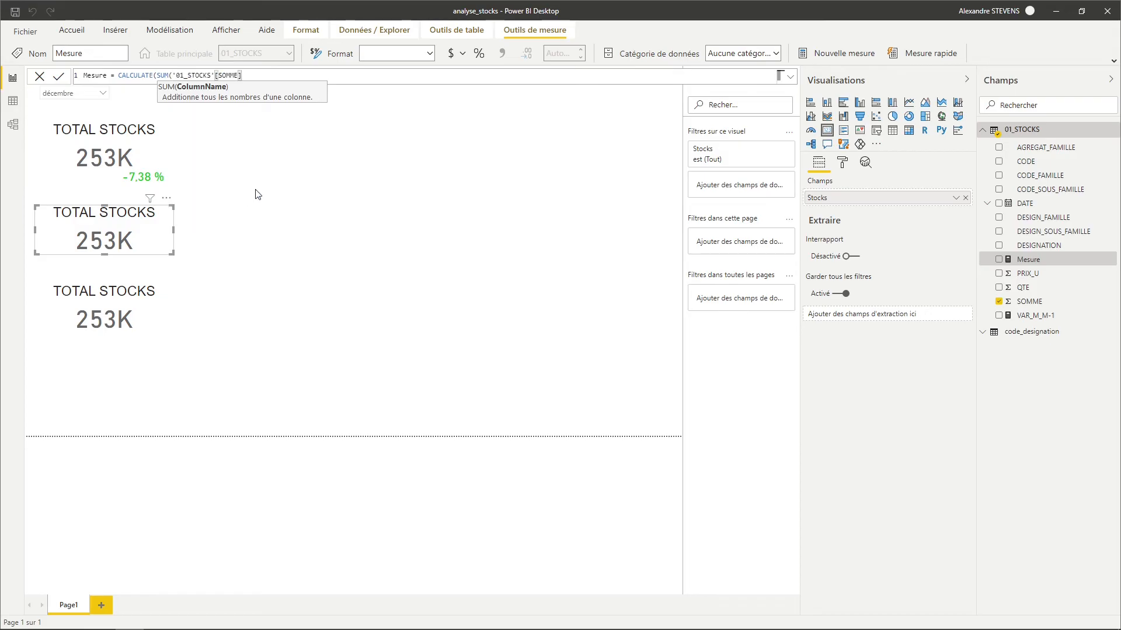
type(")")
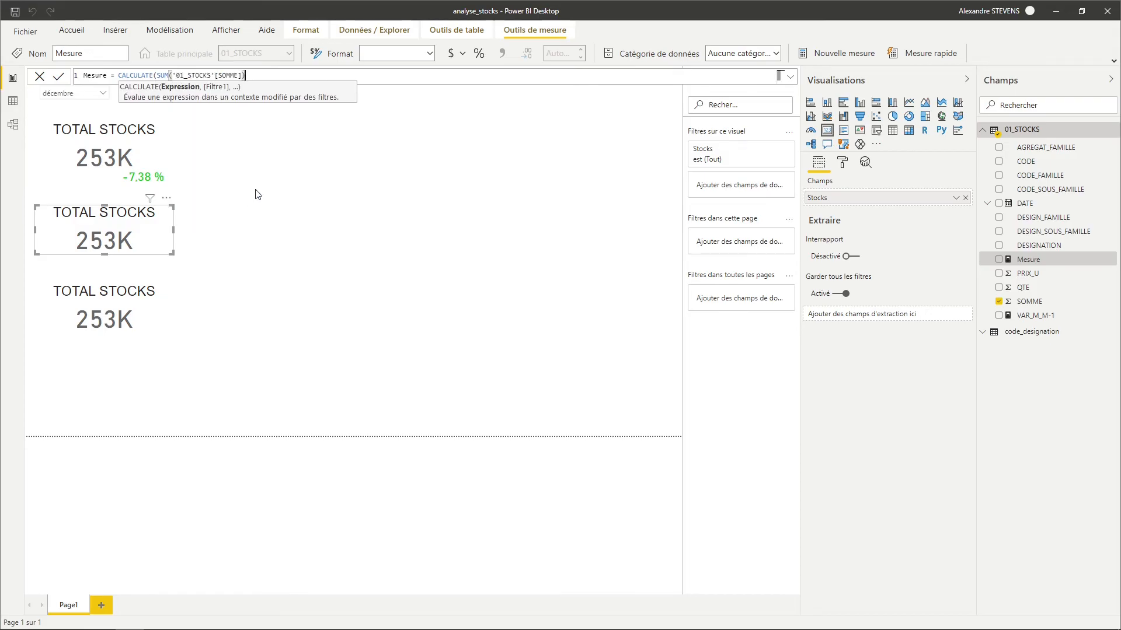
Complete the CALCULATE formula with the filter '01_STOCKS'[AGREGAT_FAMILLE]="VIANDE"
type(",")
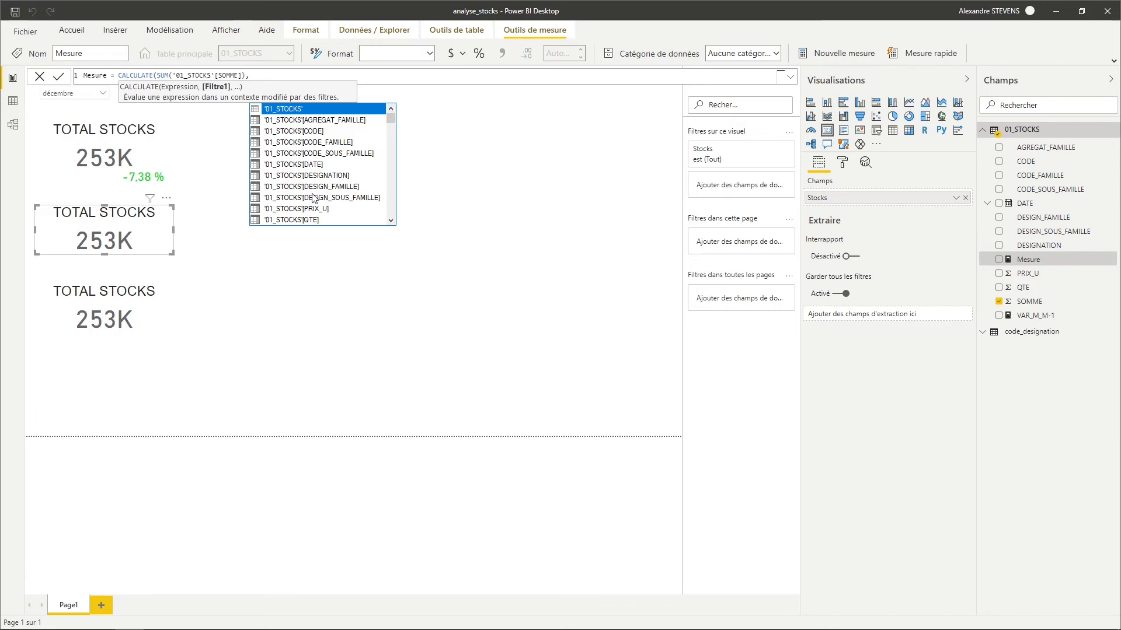
double_click(359, 121)
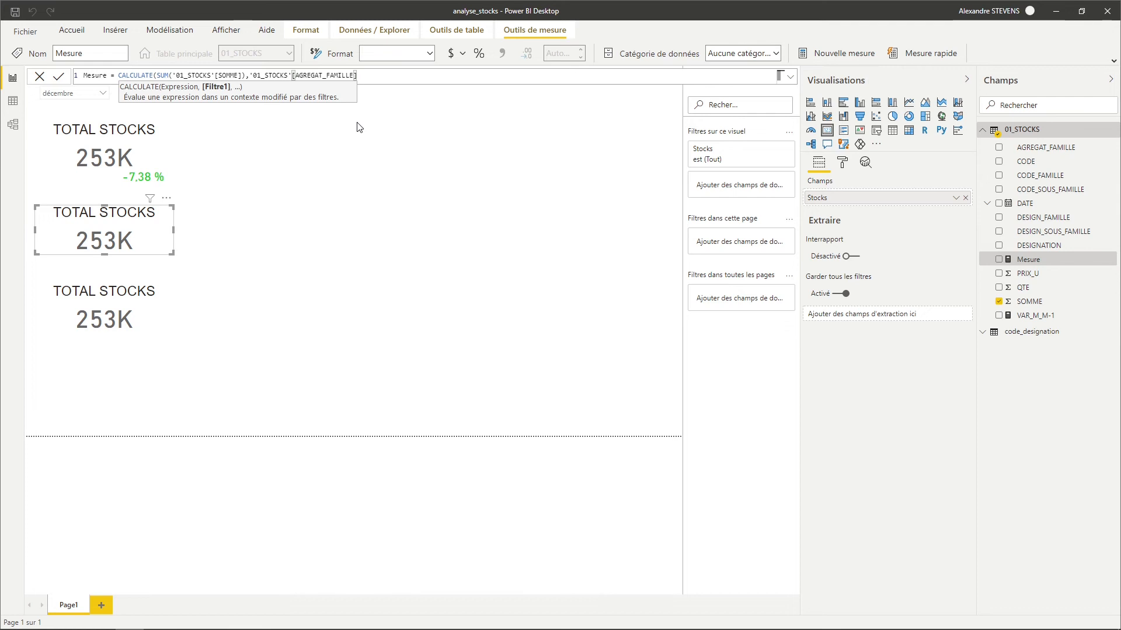
type("=\"VIANDE\")")
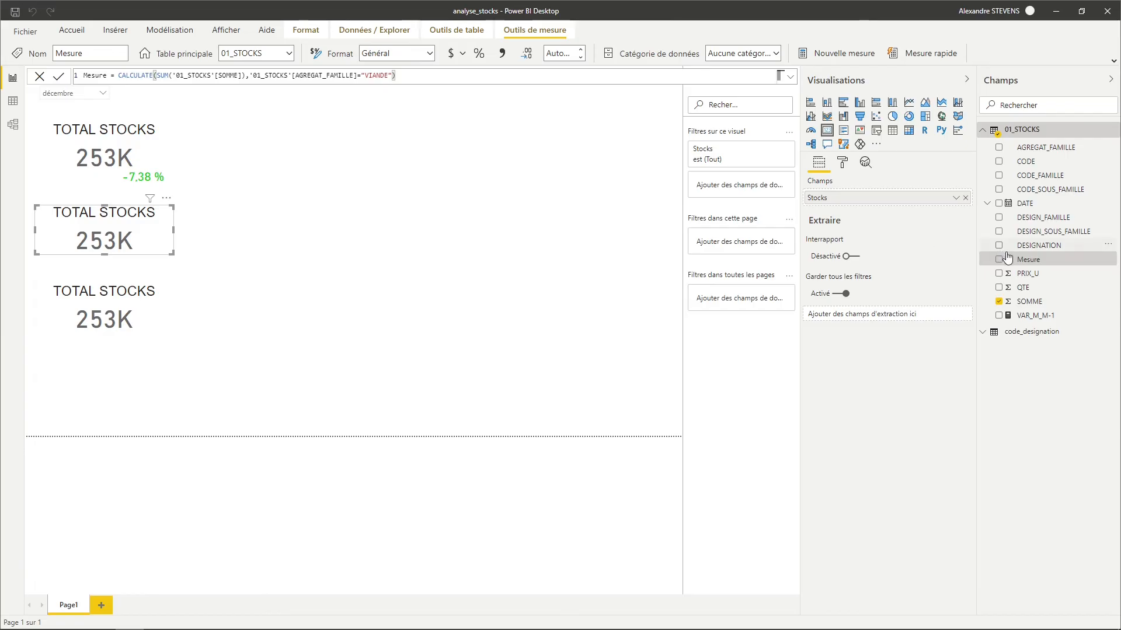
Rename the new measure to "Total stocks viandes"
right_click(1037, 266)
left_click(1015, 332)
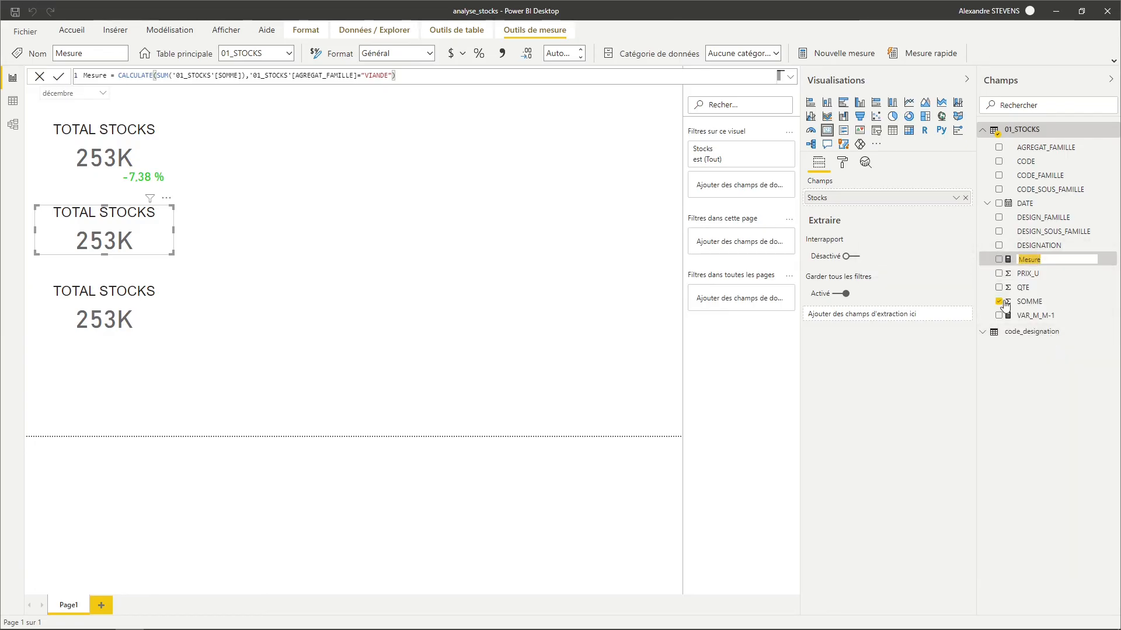
key("BackSpace")
type("Tota")
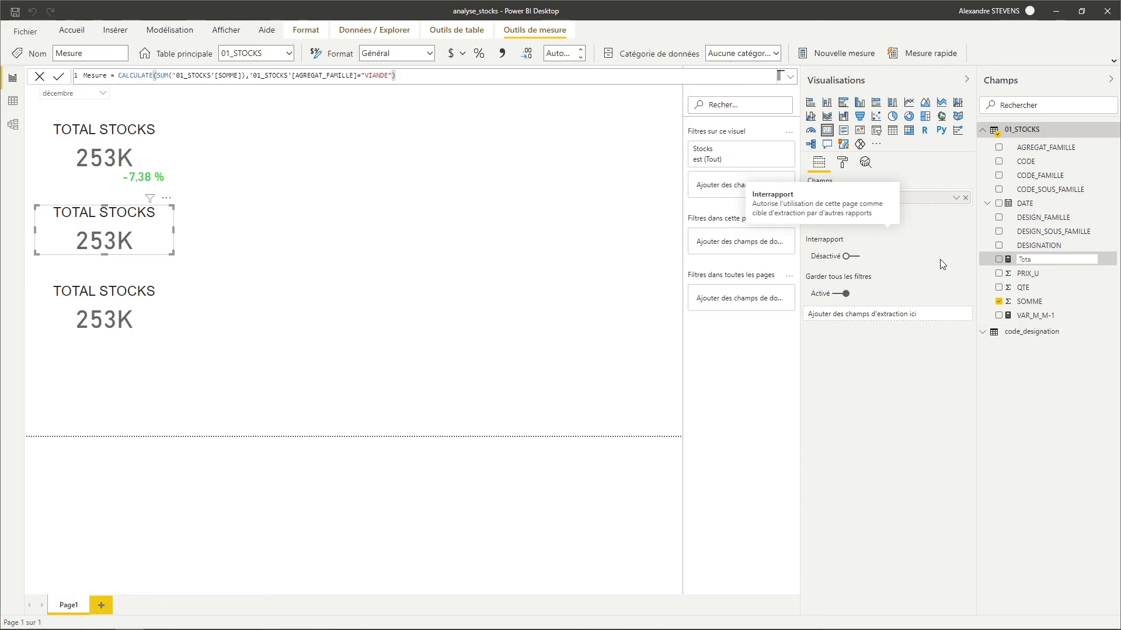
type("l stocks viandes")
key("Return")
Replace the Stocks field of the second TOTAL STOCKS card with Total stocks viandes and open the card's formatting options
left_click(965, 197)
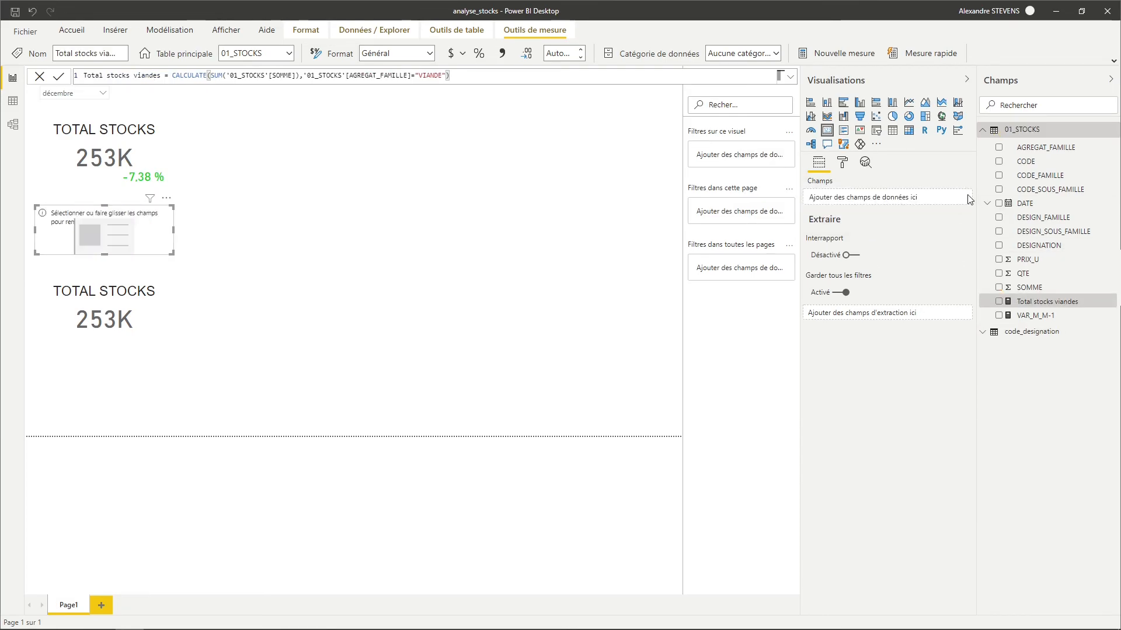
left_click(999, 302)
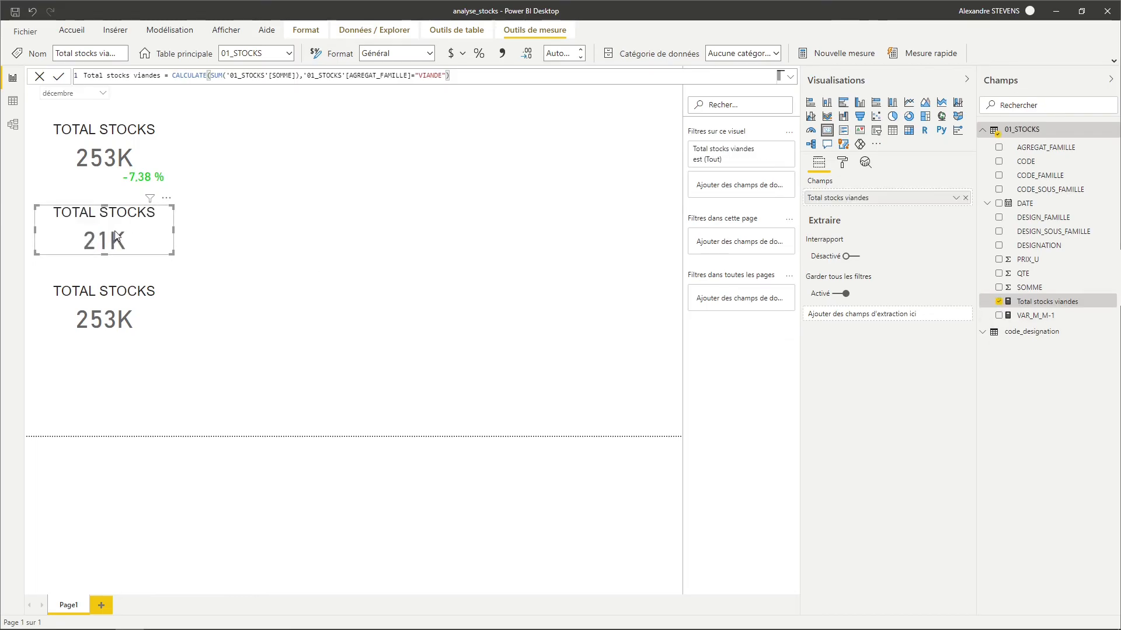
left_click(842, 162)
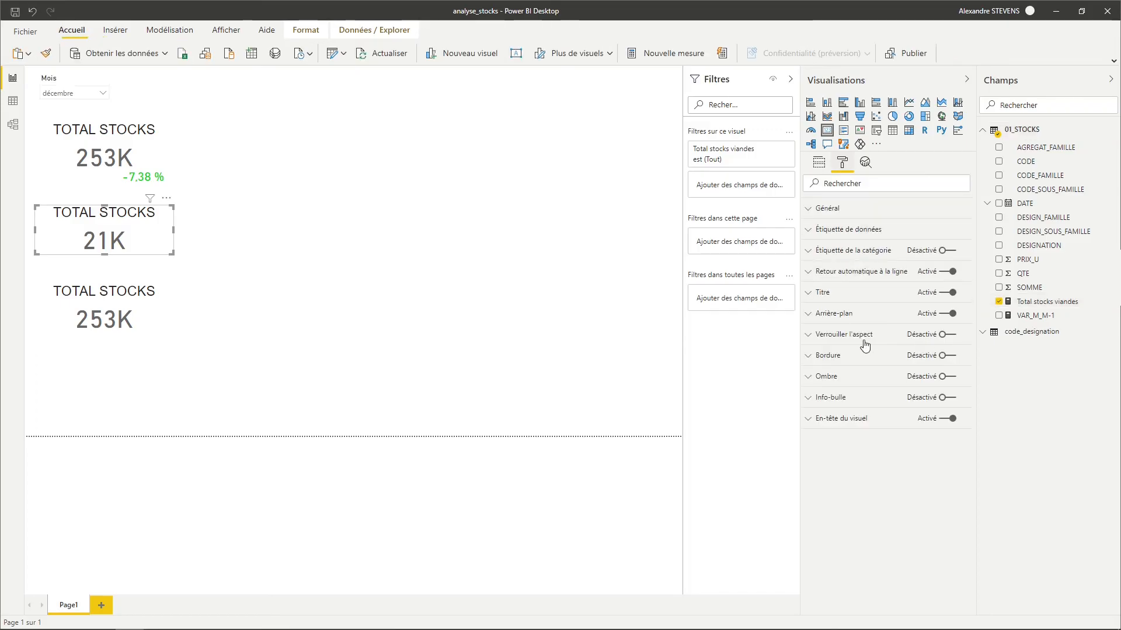
Change the title of the meat stocks card to "STOCKS VIANDES"
left_click(846, 293)
left_click(872, 331)
type("VIANDES")
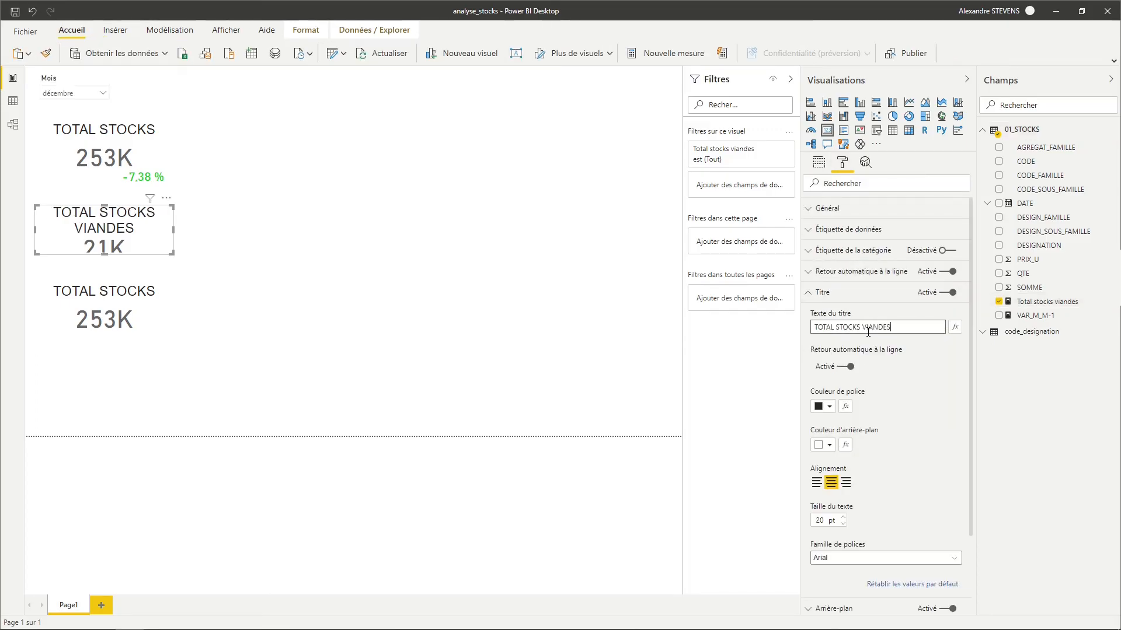
left_click_drag(839, 327, 786, 334)
key("BackSpace")
left_click(555, 321)
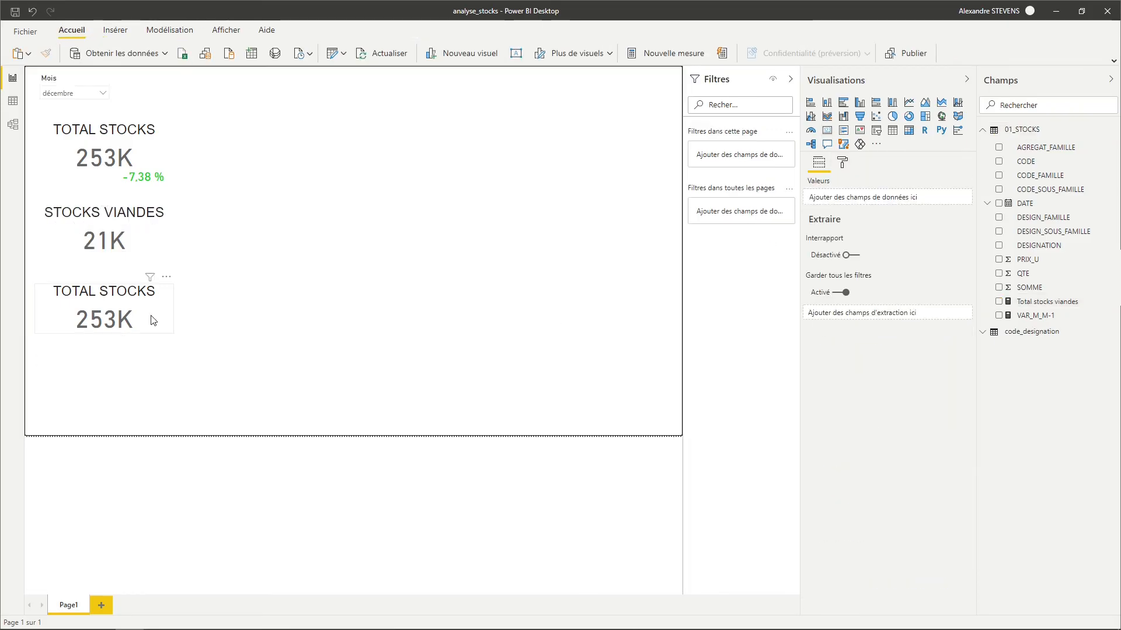
Copy the whole Total stocks viandes formula into a new measure
left_click(149, 315)
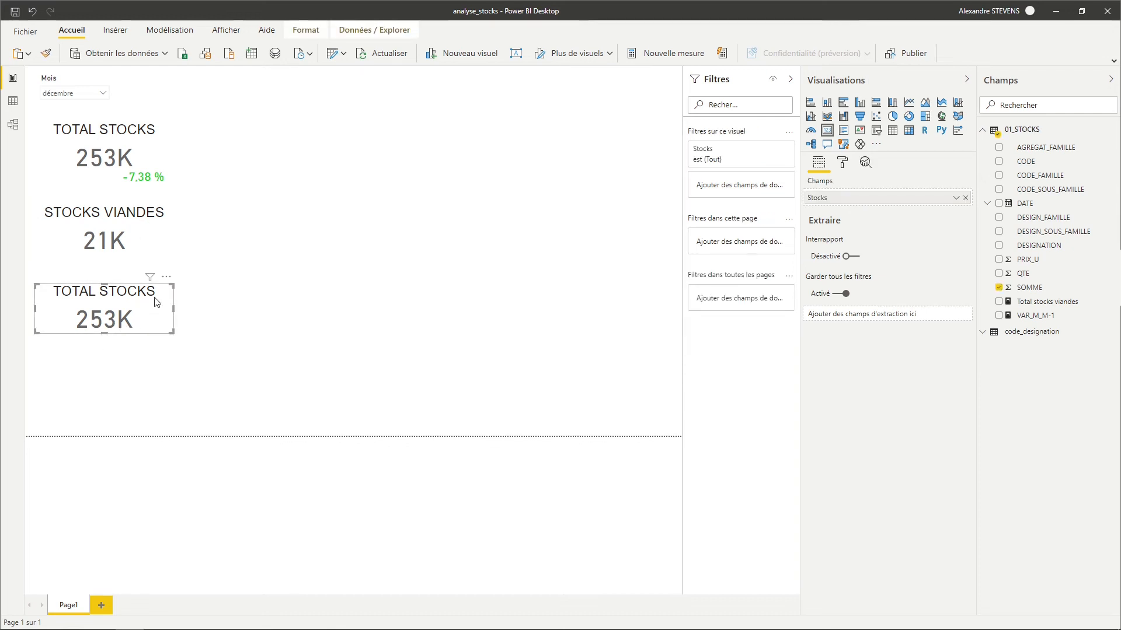
left_click(148, 242)
left_click(1047, 301)
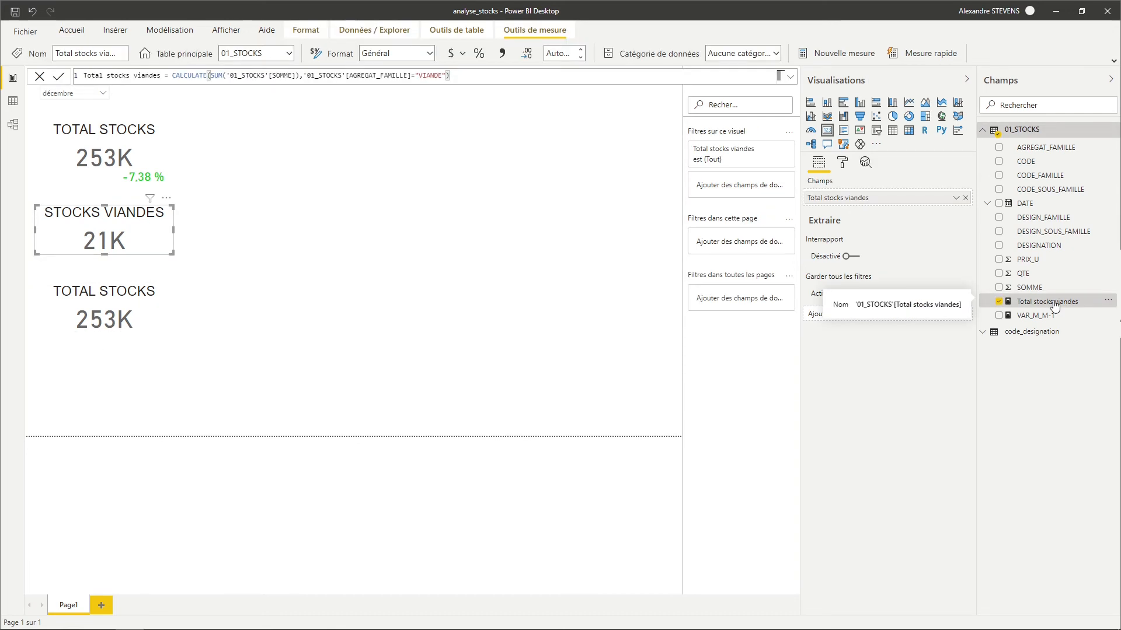
left_click(1107, 301)
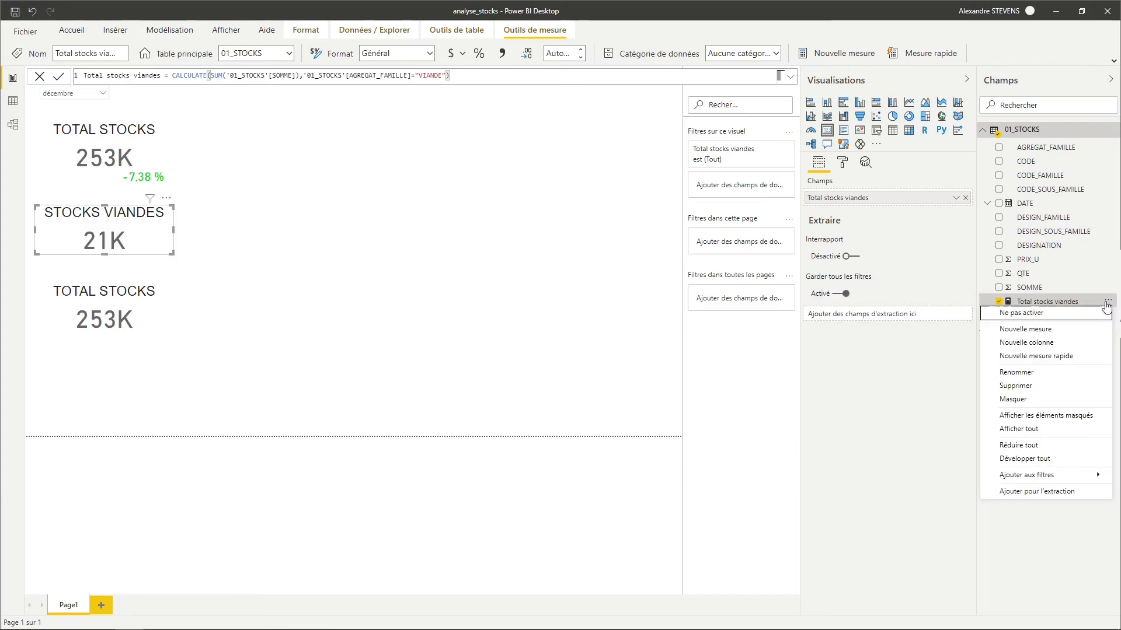
left_click(1045, 543)
left_click(1052, 302)
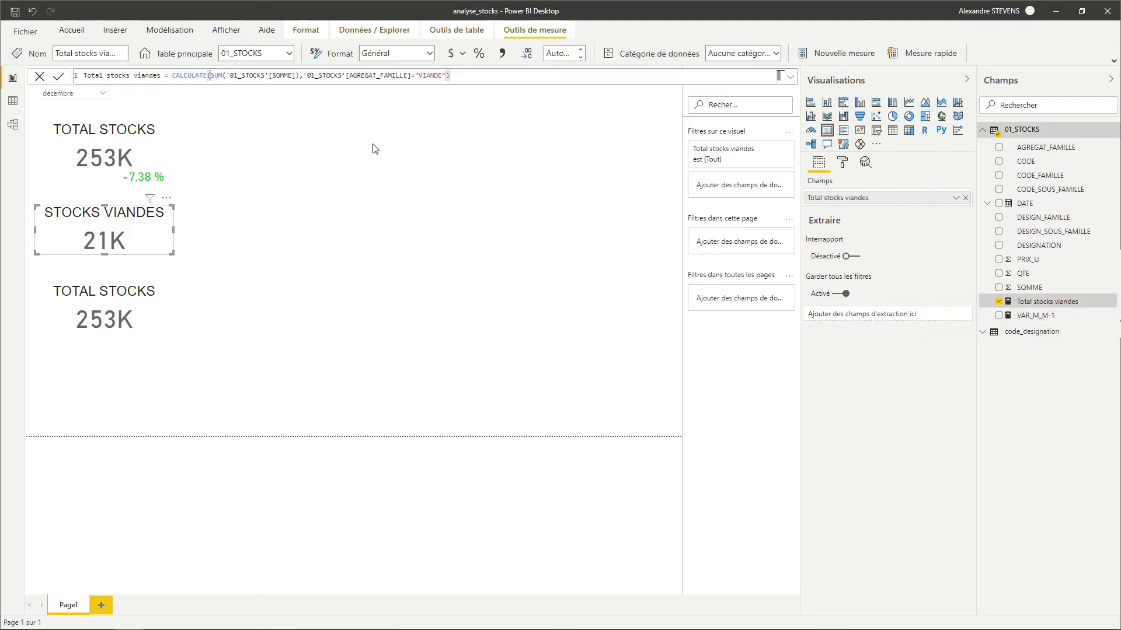
triple_click(240, 79)
key("ctrl+c")
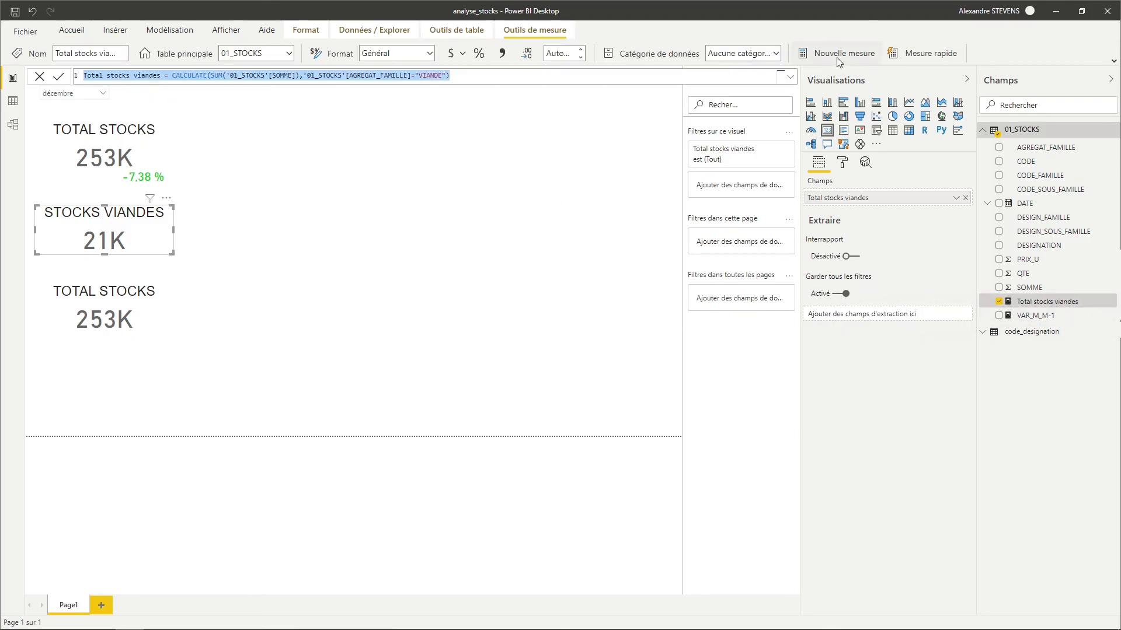
left_click(836, 58)
key("ctrl+v")
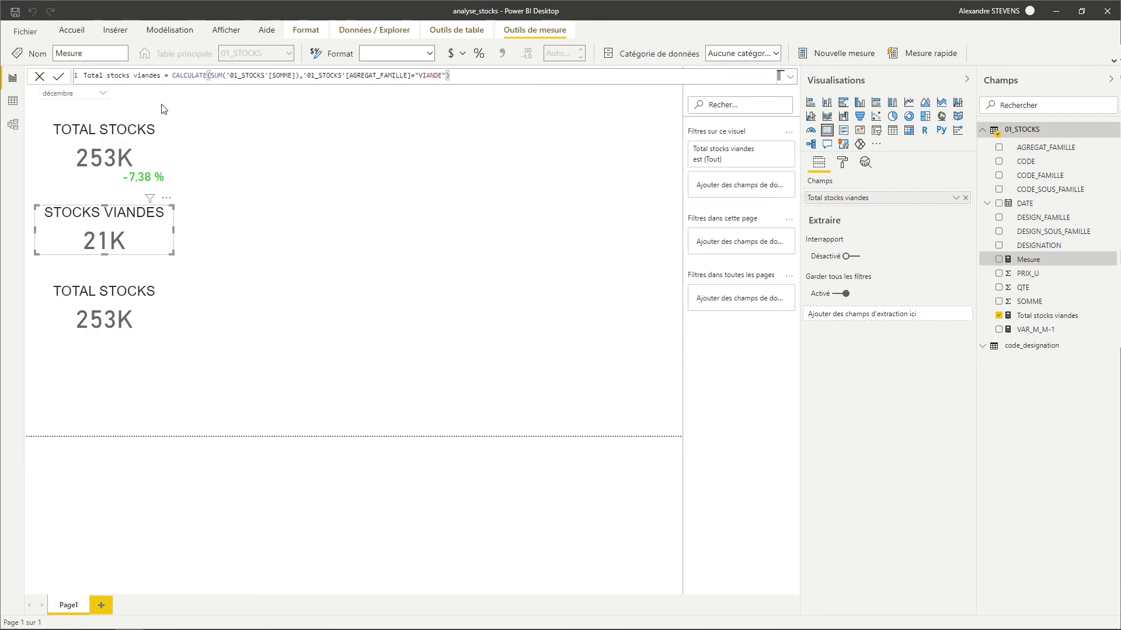
Rename the pasted measure to "Total stocks boissons" in its formula
double_click(161, 75)
type("vi")
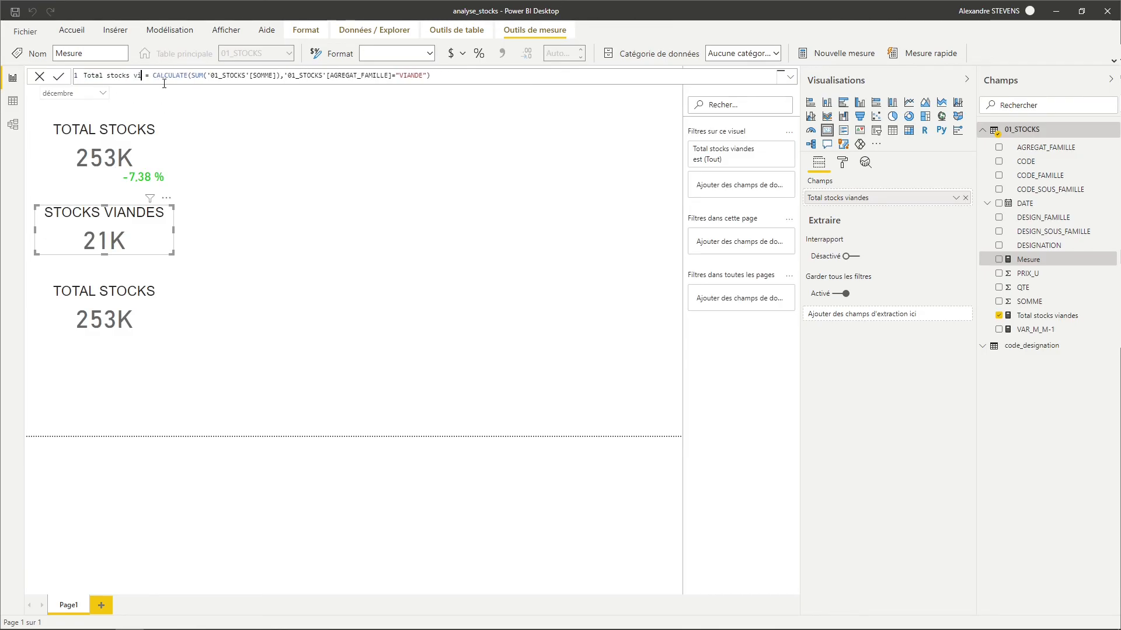
key("BackSpace")
key("BackSpace")
type("boiss")
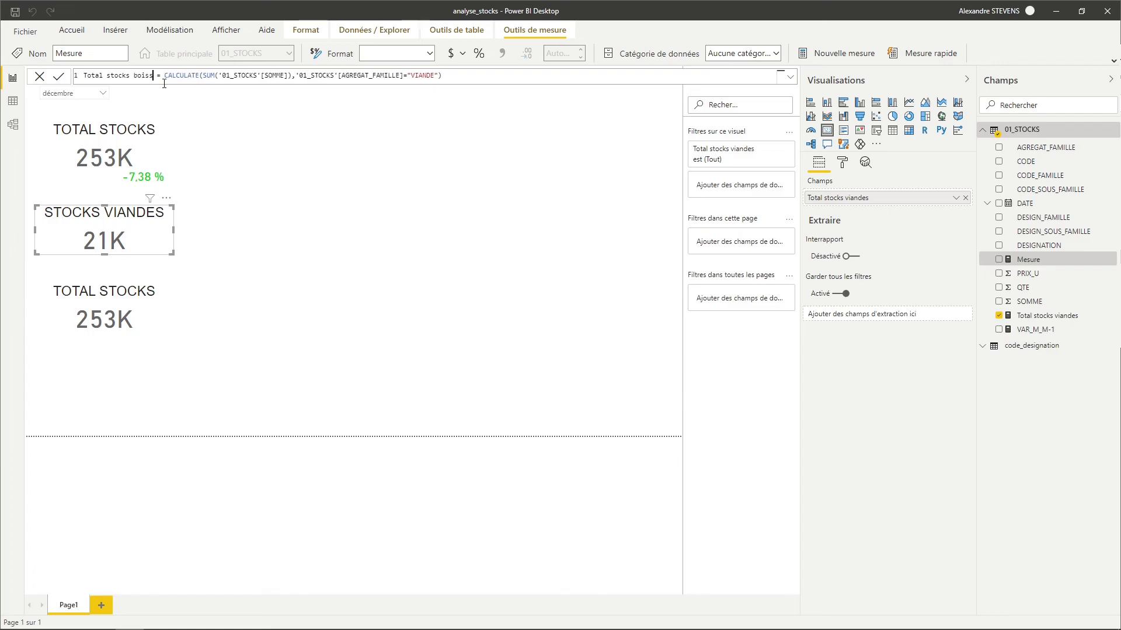
type("ons")
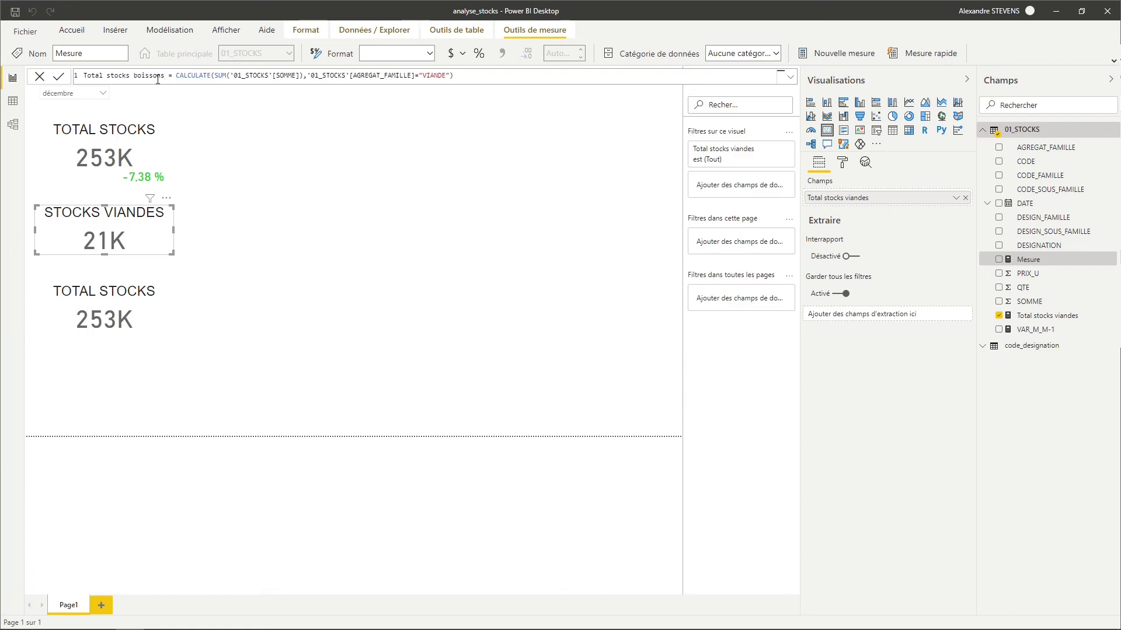
Replace the AGREGAT_FAMILLE filter value in the Total stocks boissons formula and use the measure in the third card
left_click(445, 76)
key("BackSpace")
key("BackSpace")
key("BackSpace")
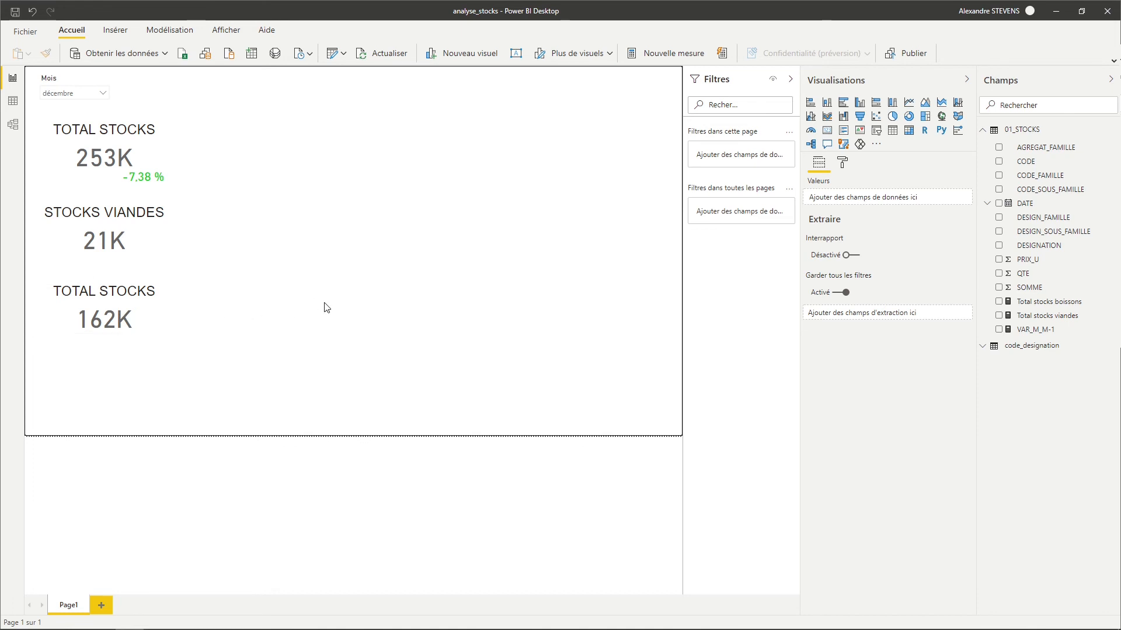
Add a wide line chart beside the cards showing QTE by DATE, with only the Mois level on the axis
left_click(908, 102)
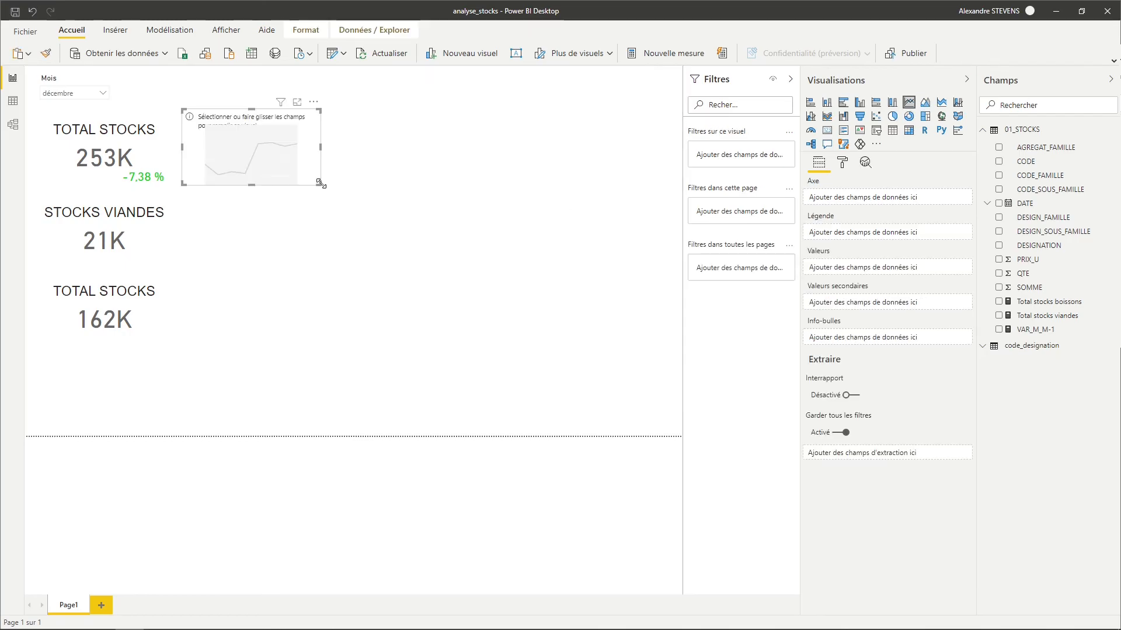
left_click_drag(320, 183, 674, 272)
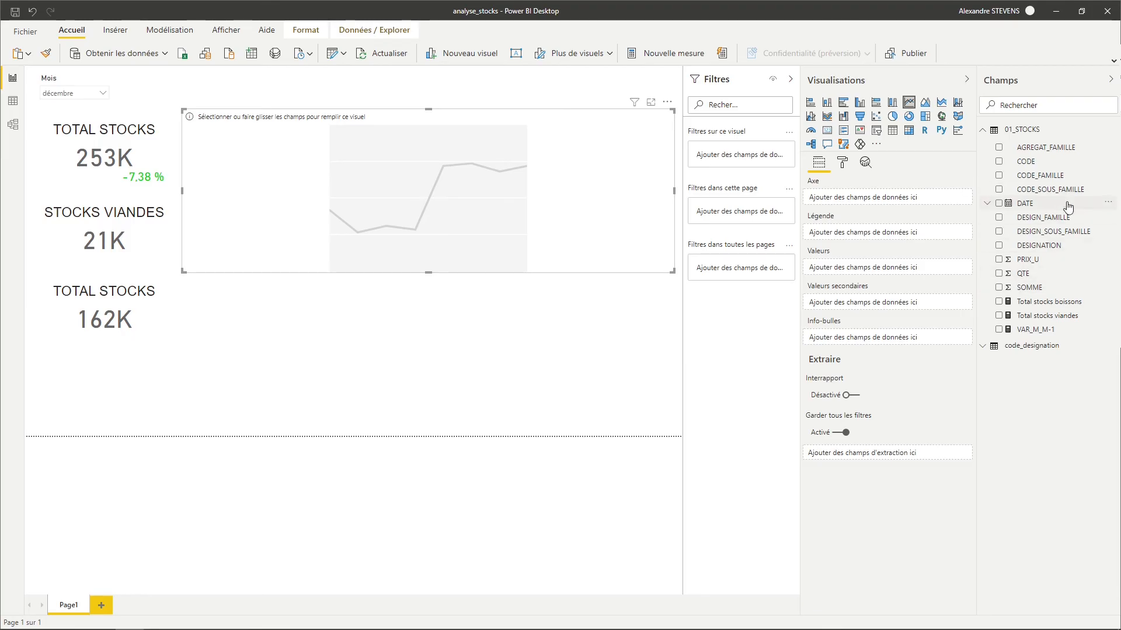
left_click_drag(1081, 274, 364, 149)
left_click(966, 214)
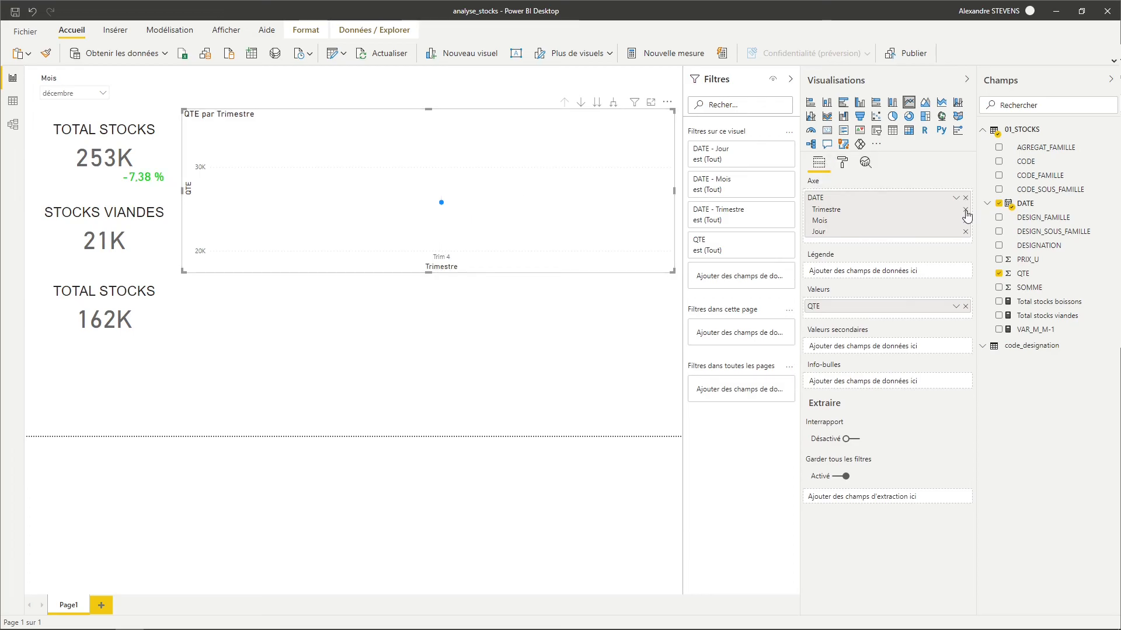
left_click(966, 211)
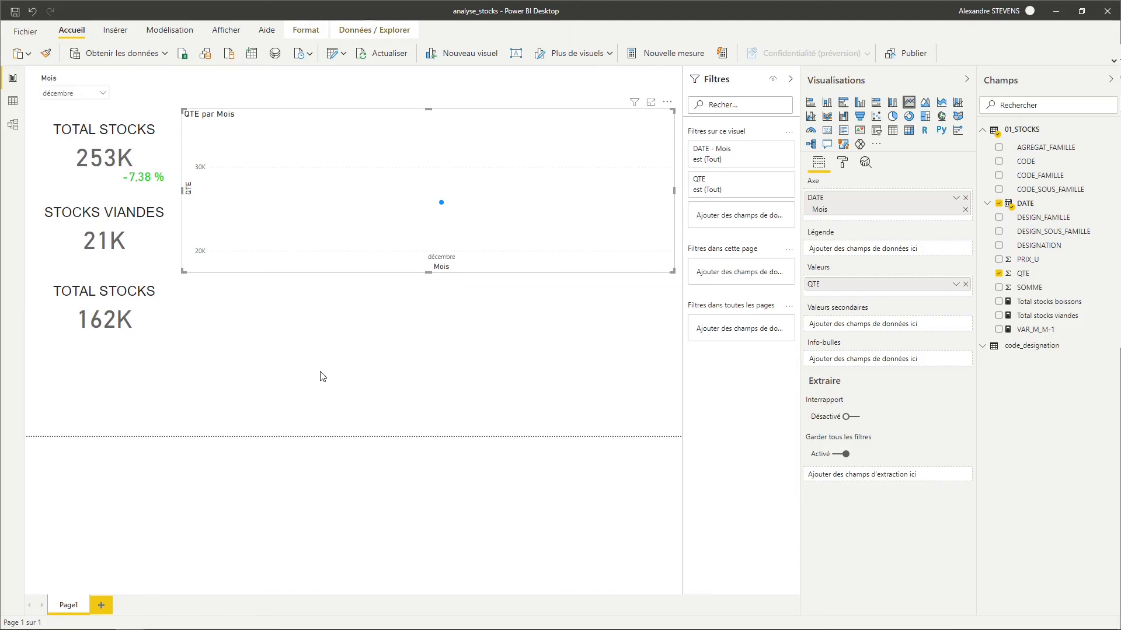
Clear décembre in the Mois slicer so that all months are included
left_click(104, 94)
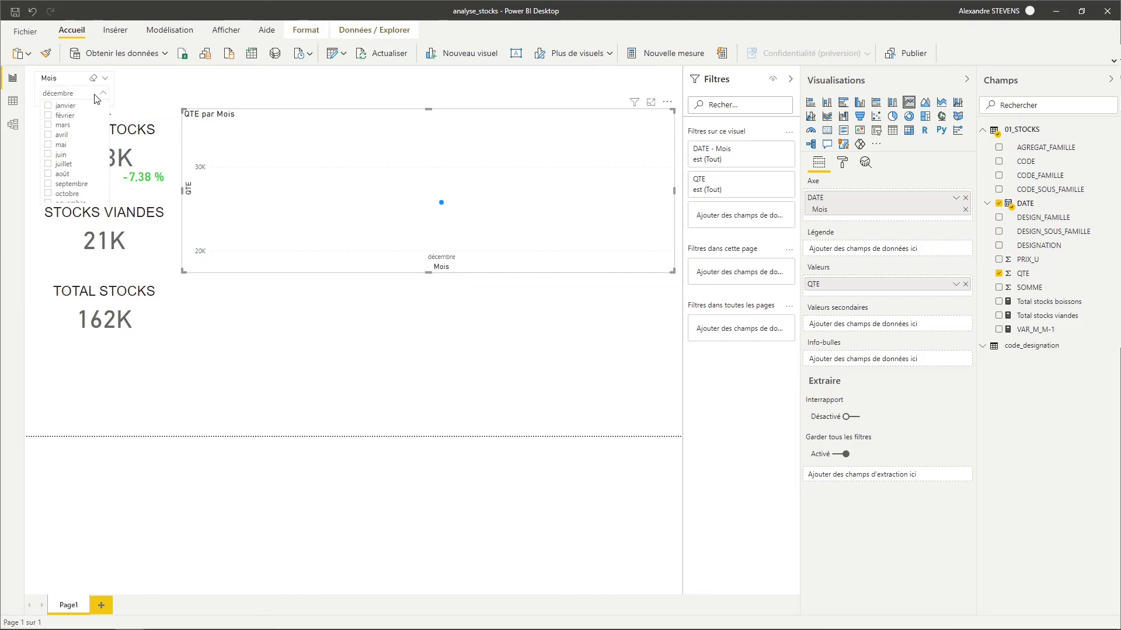
scroll(76, 170, "down", 2)
left_click(69, 199)
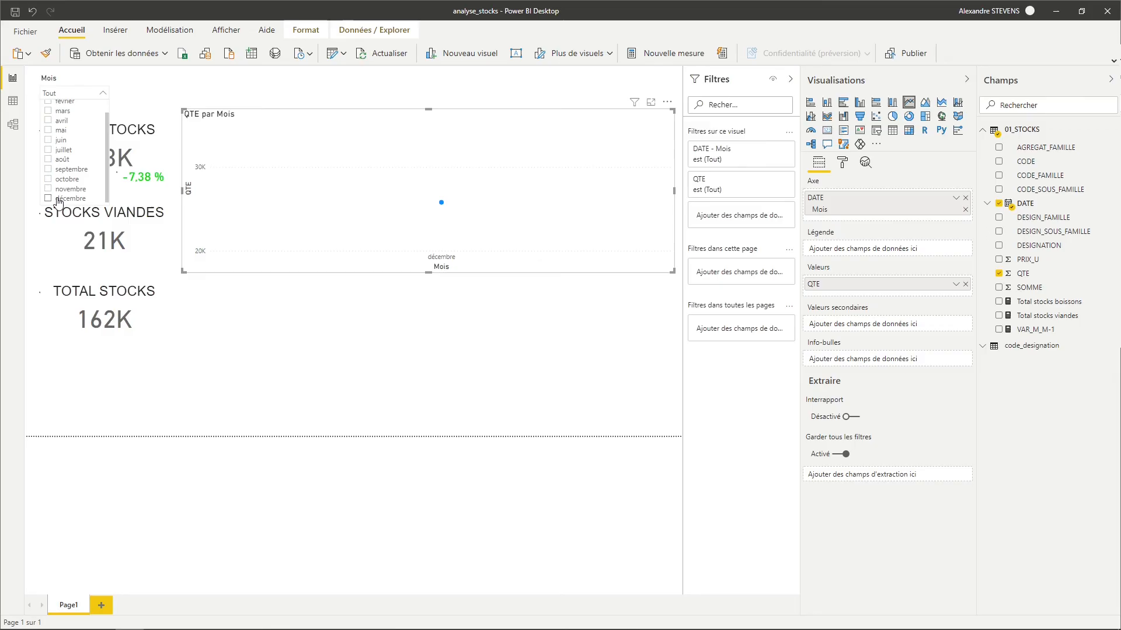
left_click(128, 86)
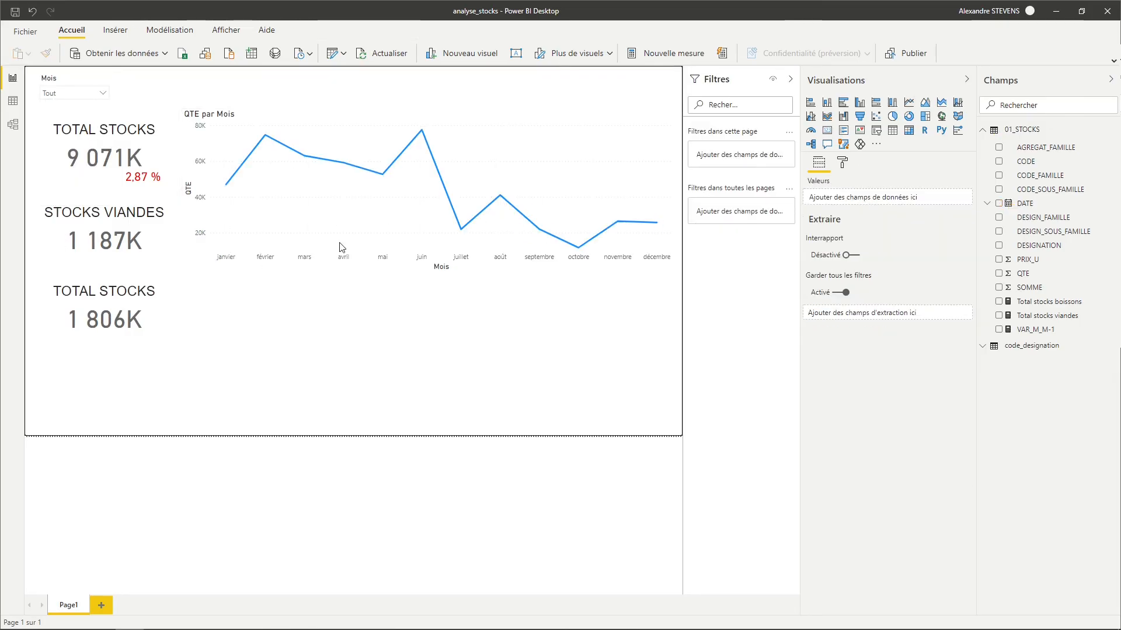
Edit the Mois slicer's interactions so that it does not filter the line chart
left_click(73, 86)
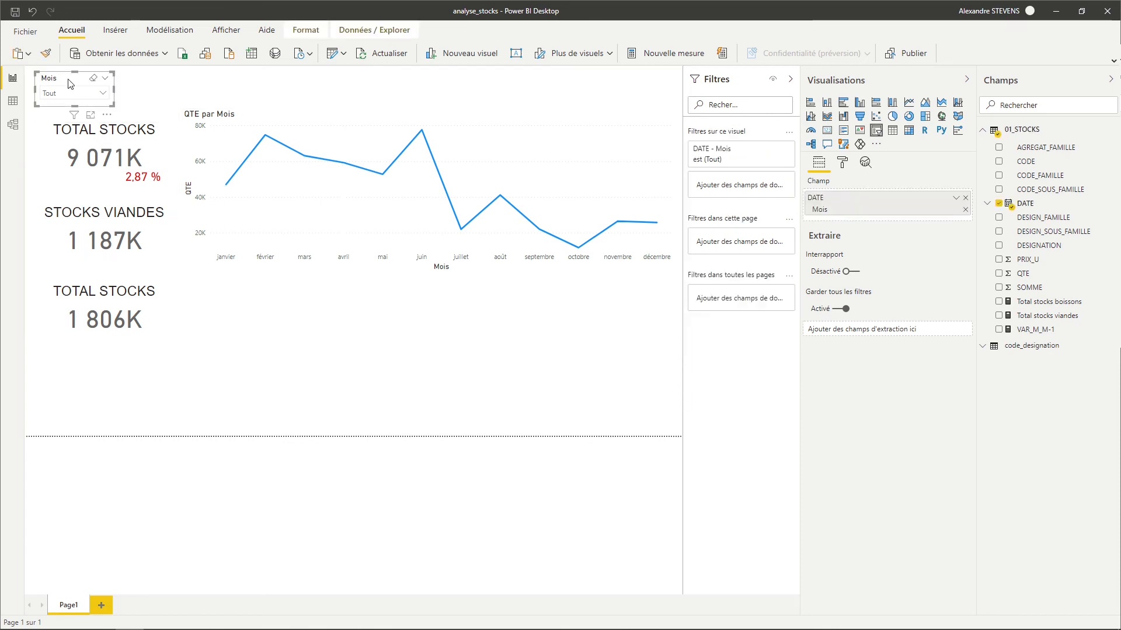
left_click(305, 30)
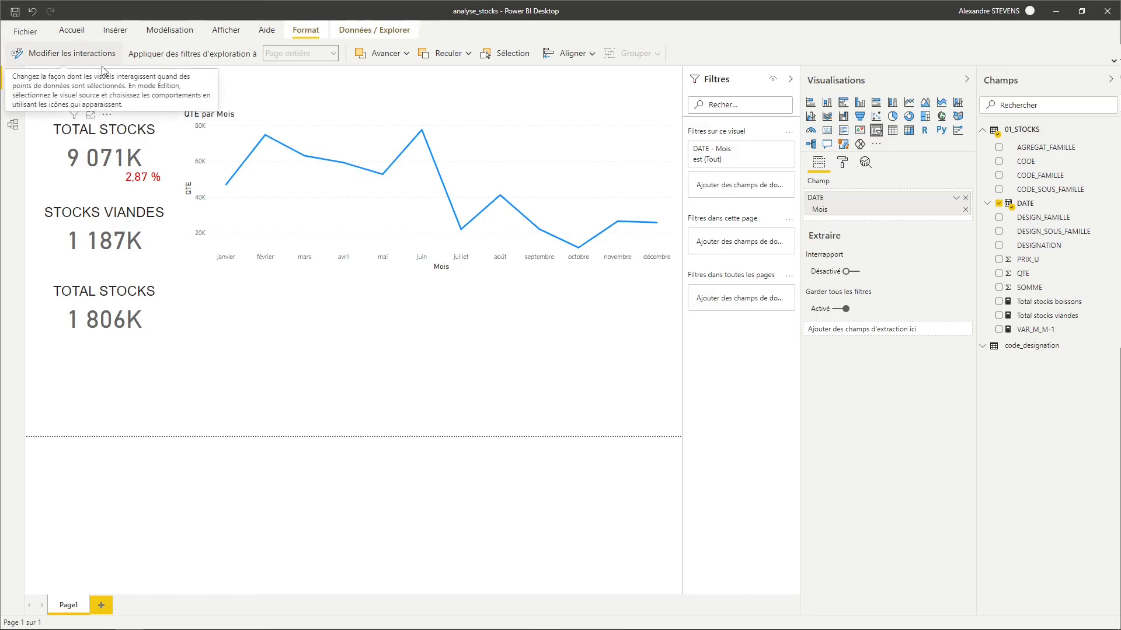
left_click(70, 54)
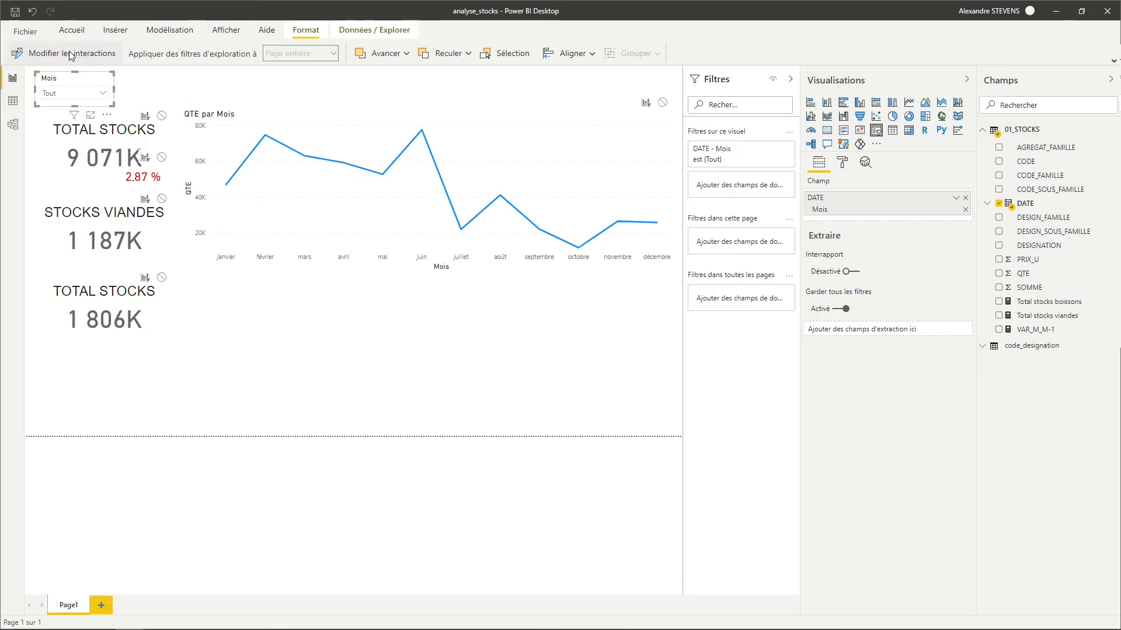
left_click(663, 103)
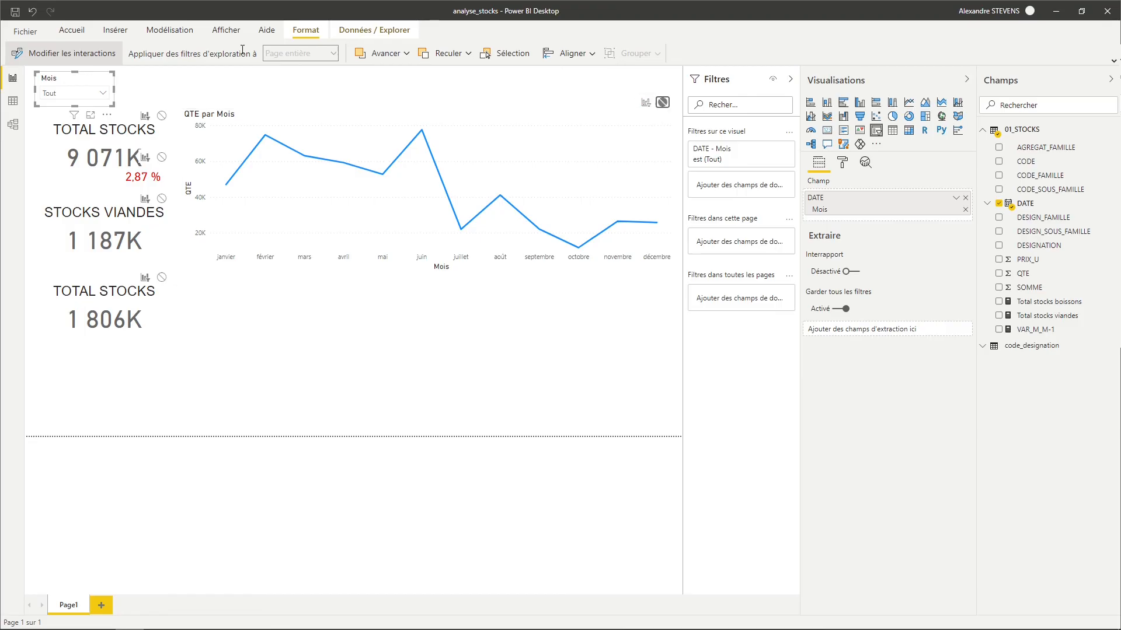
left_click(73, 56)
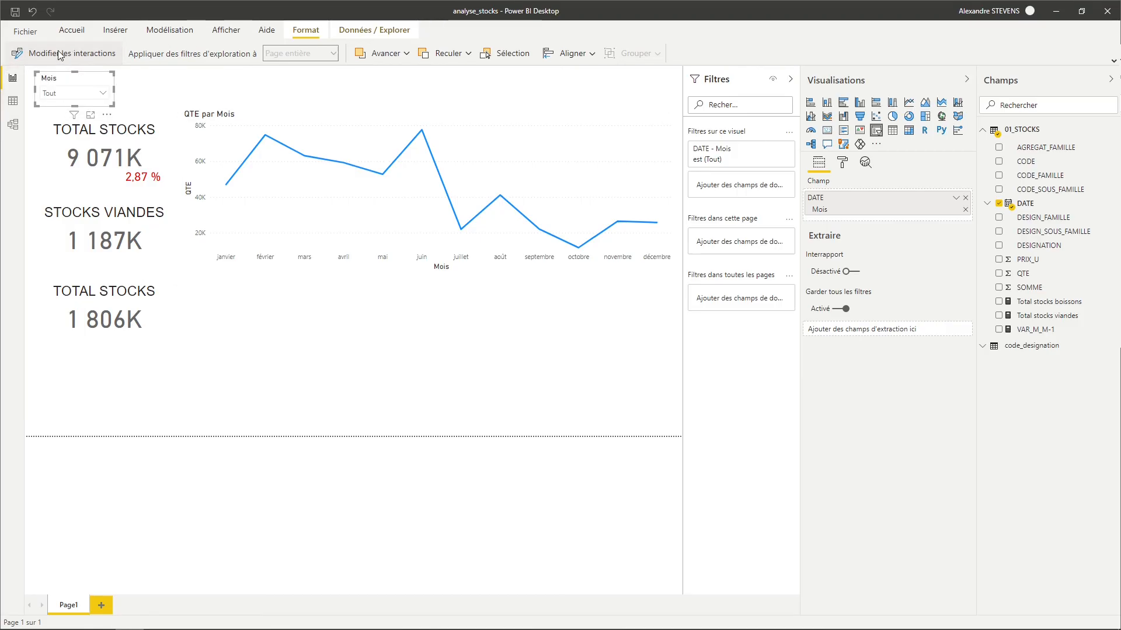
left_click(210, 74)
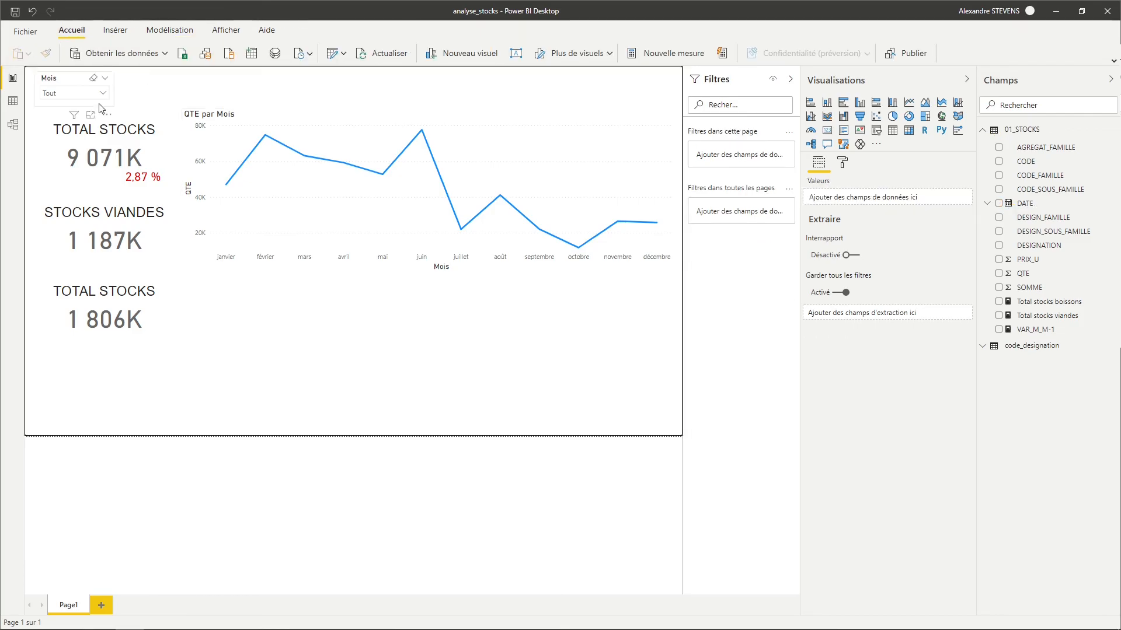
Filter the page to mars with the Mois slicer
left_click(100, 106)
left_click(104, 95)
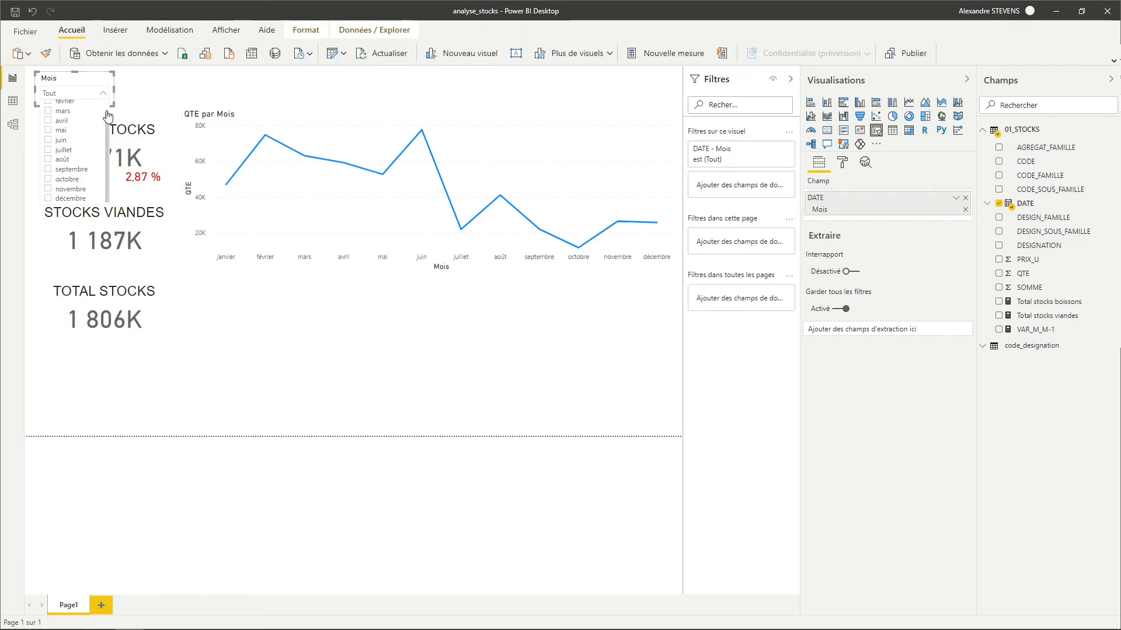
left_click(58, 126)
left_click(303, 334)
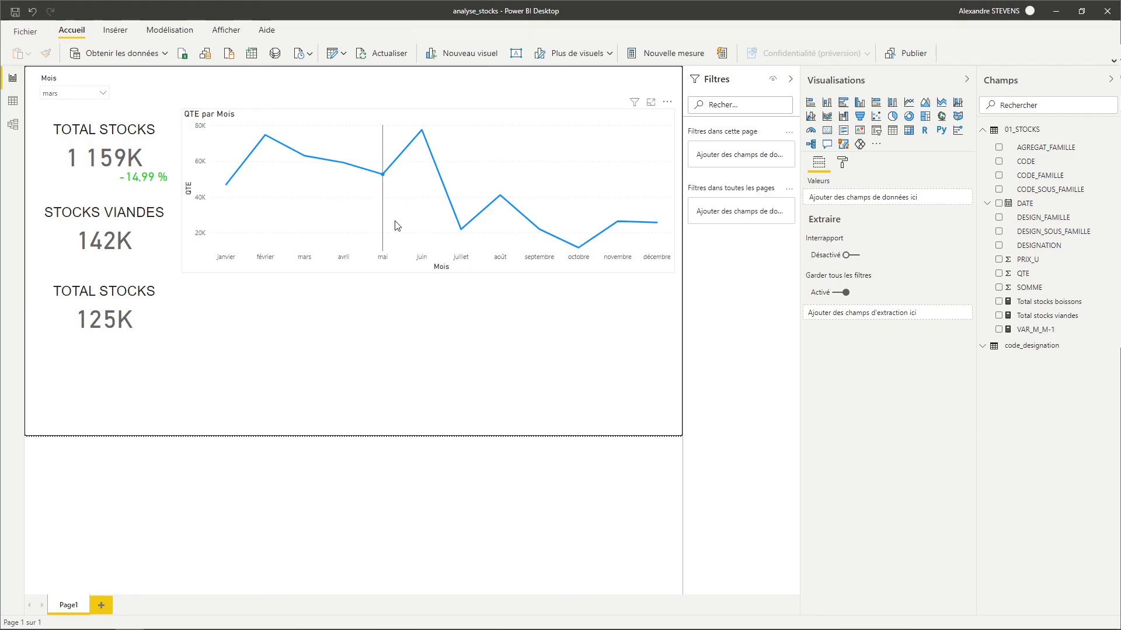
Turn off the Y axis of the QTE par Mois line chart
left_click(575, 156)
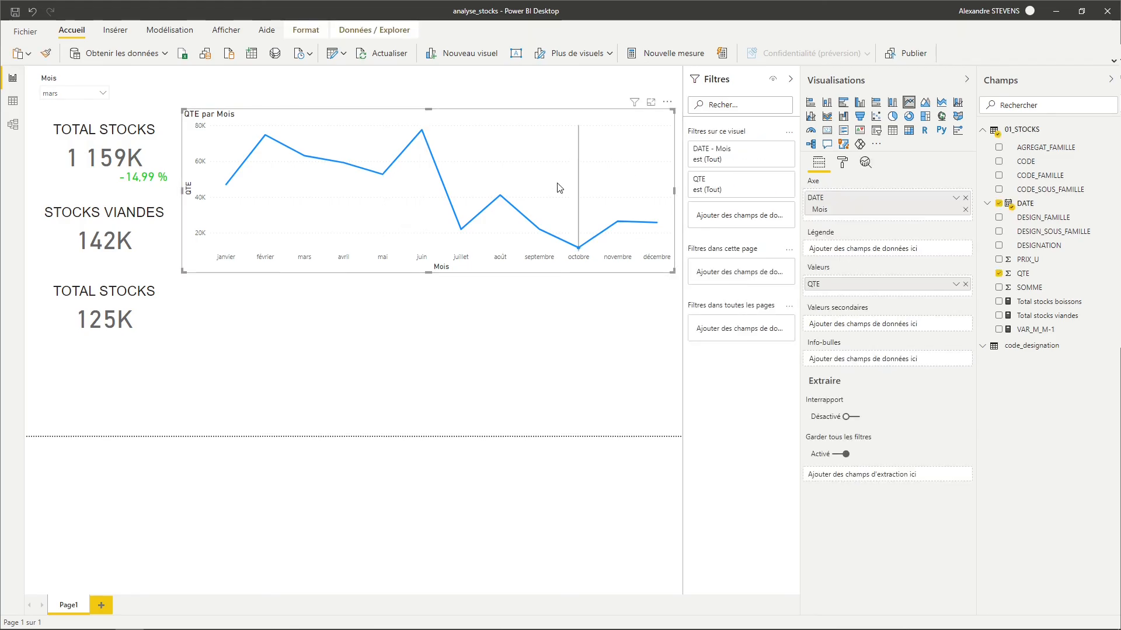
left_click(842, 165)
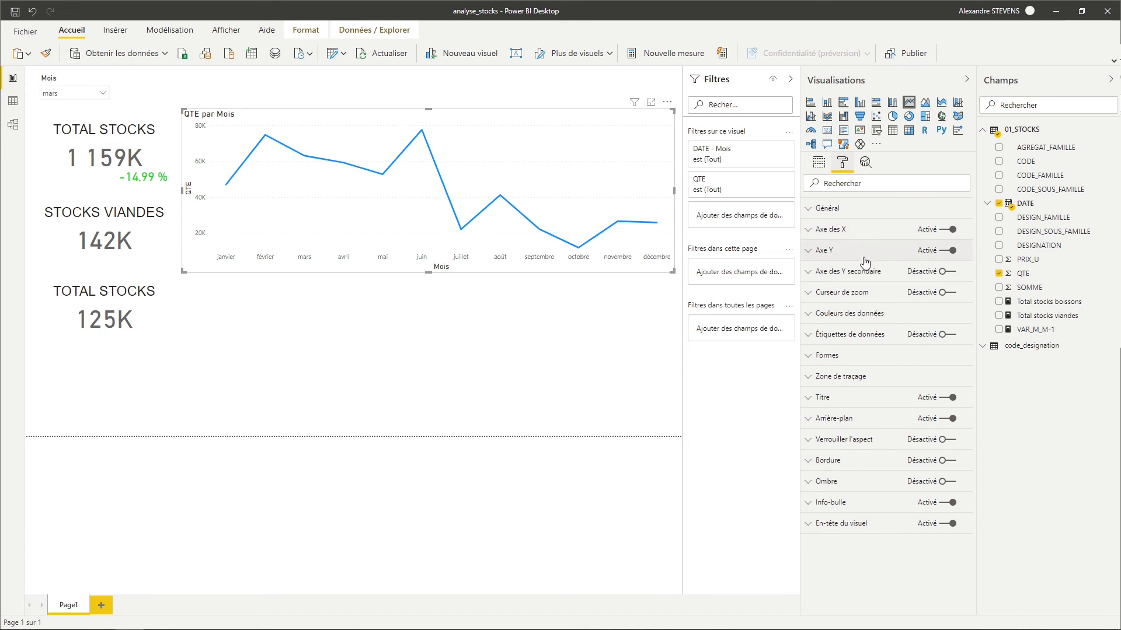
left_click(866, 260)
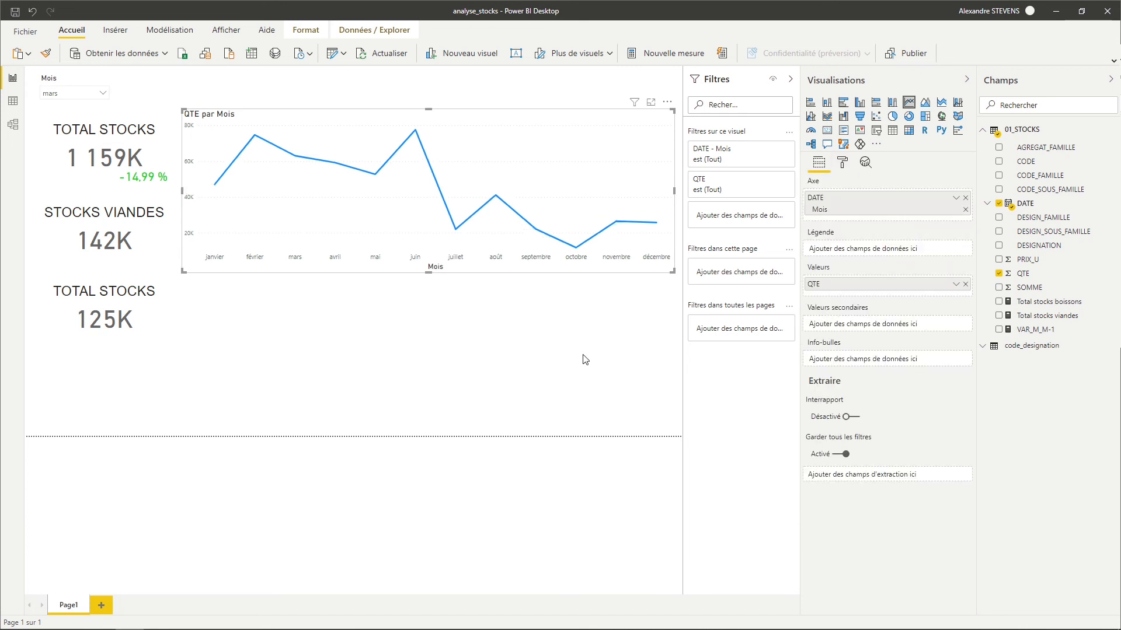
left_click(843, 162)
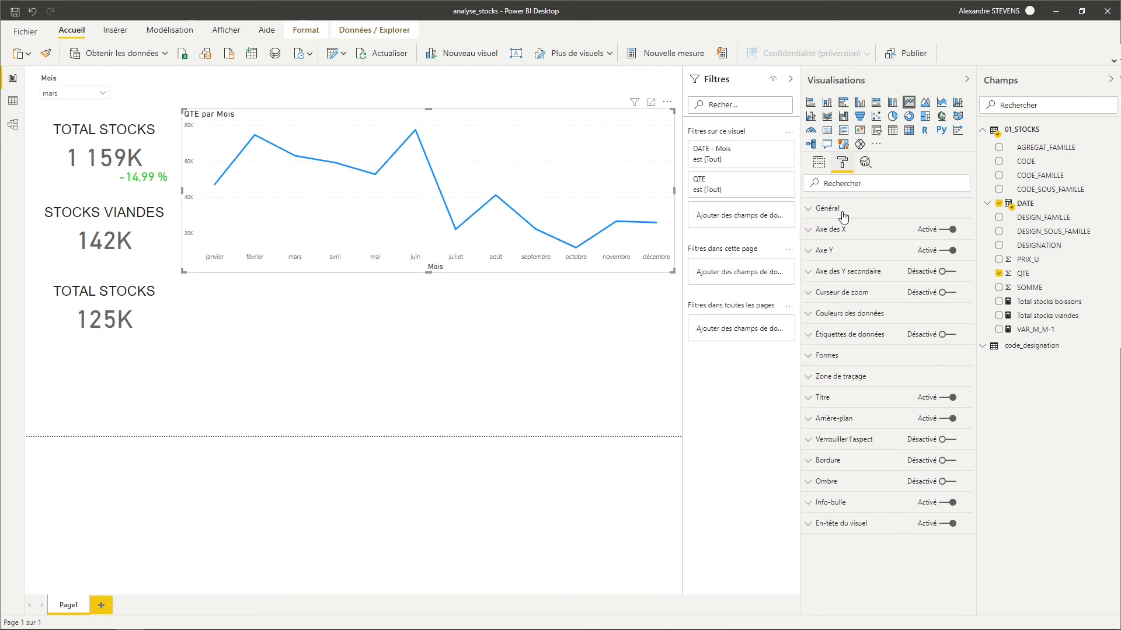
left_click(855, 234)
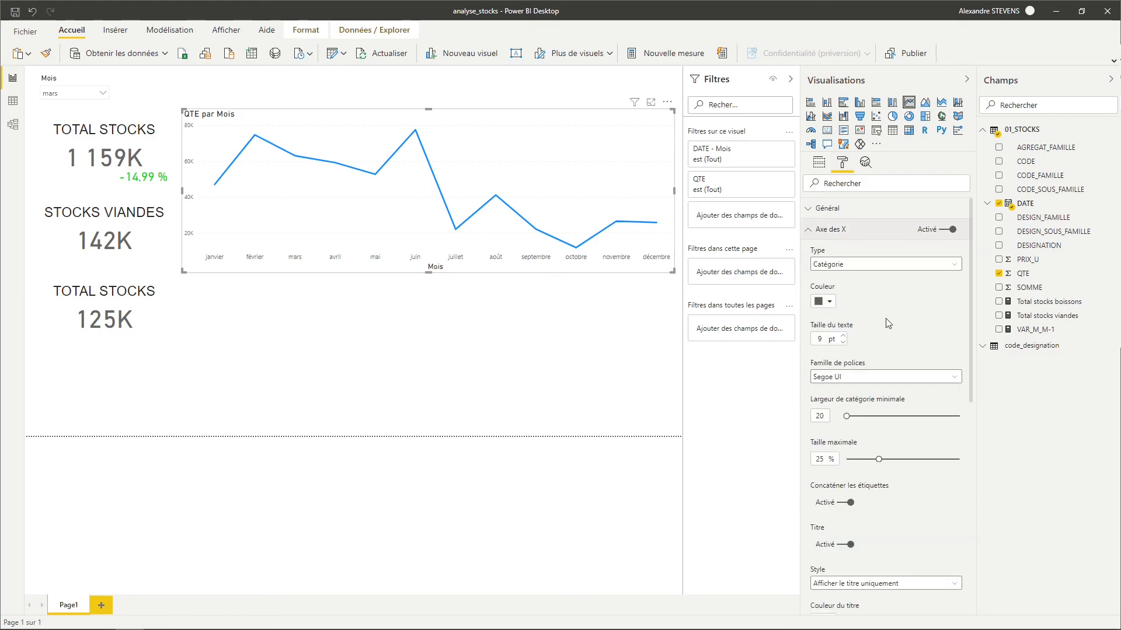
left_click(844, 229)
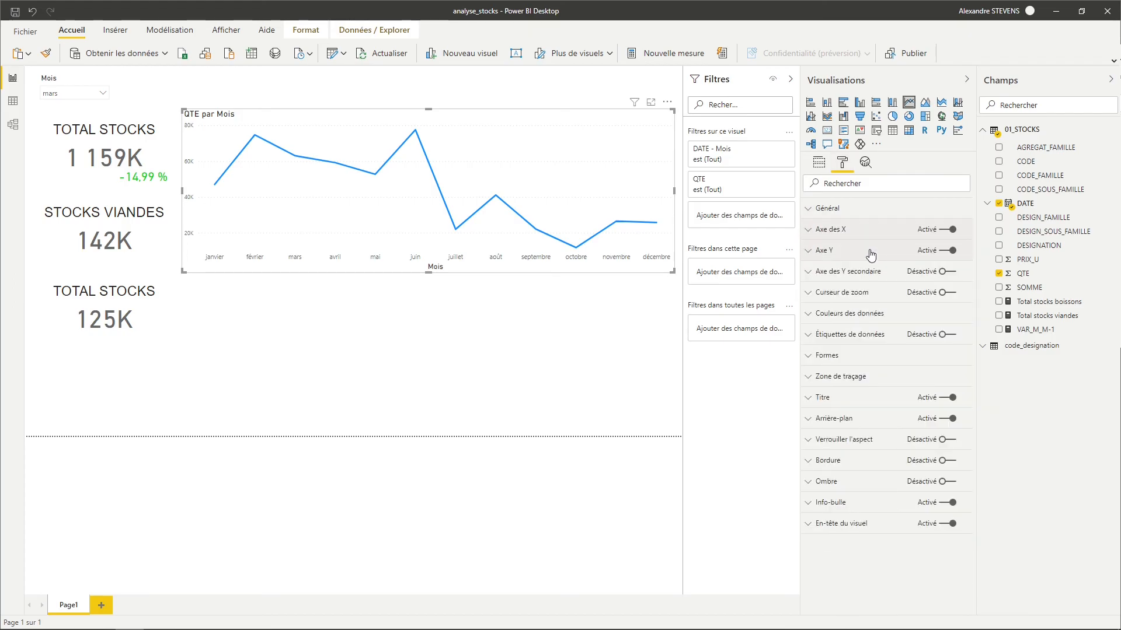
left_click(946, 250)
Turn off the X axis title of the QTE par Mois line chart
left_click(853, 229)
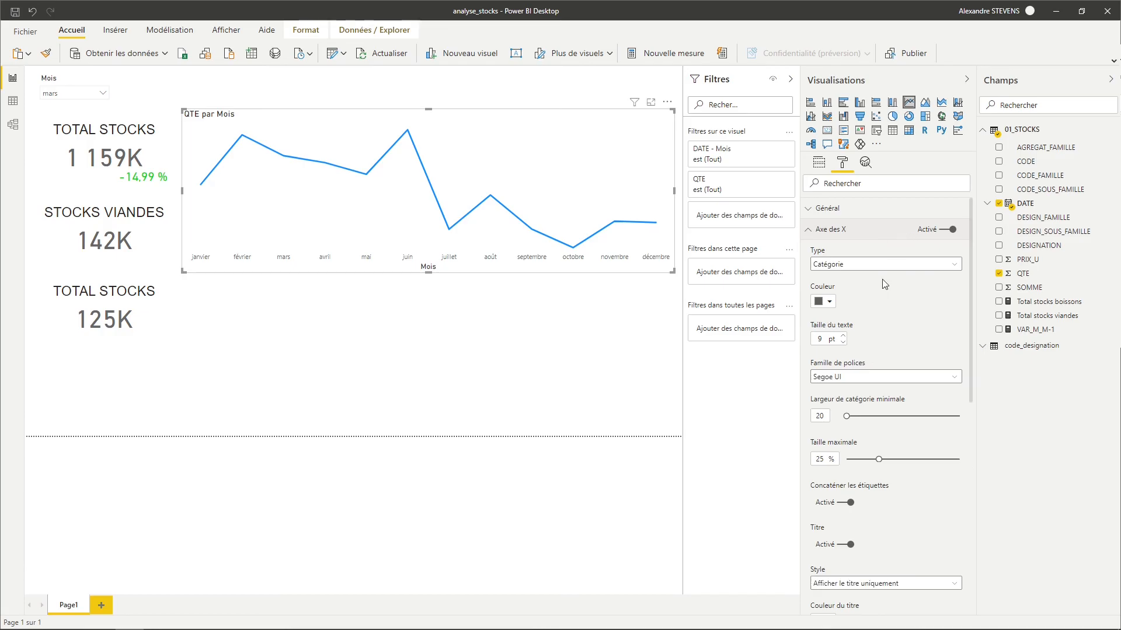
scroll(885, 347, "down", 5)
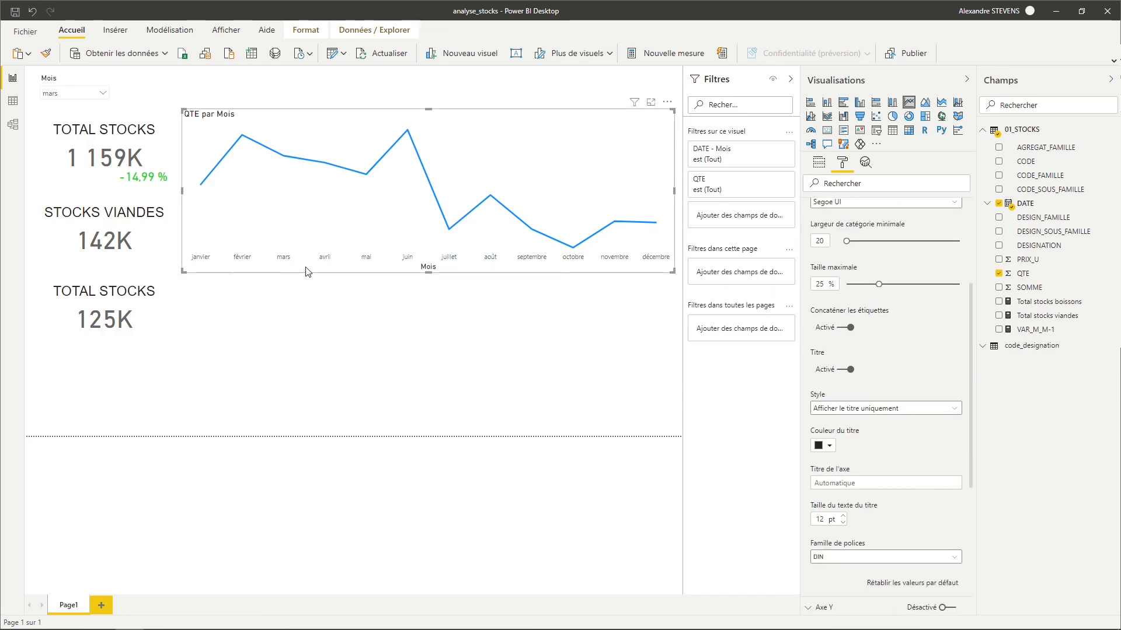
left_click(848, 369)
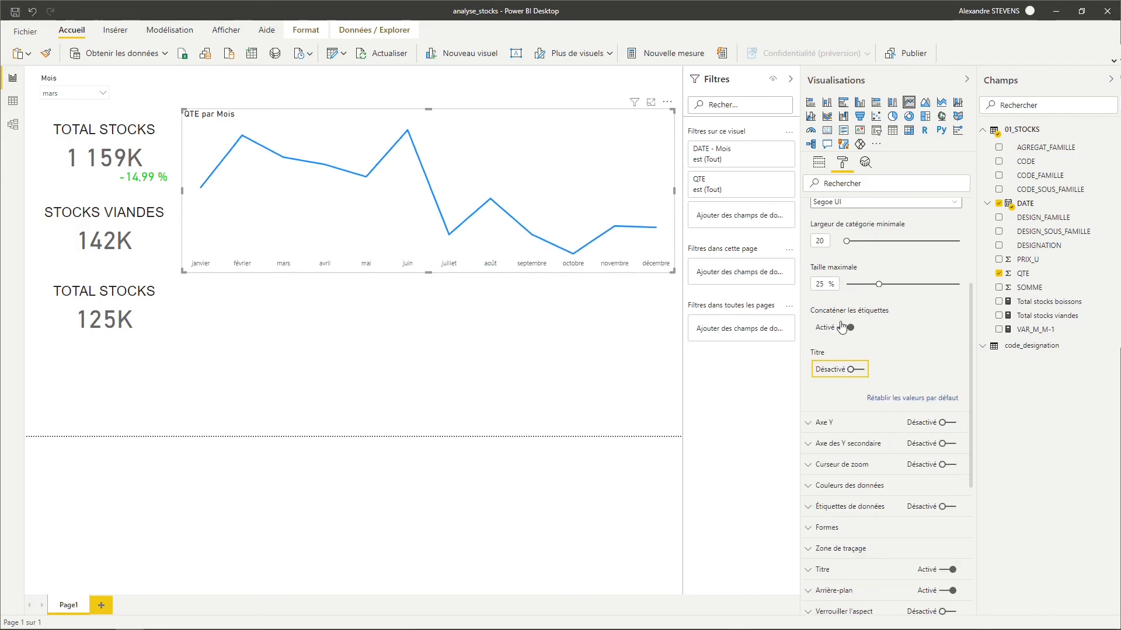
scroll(841, 327, "up", 5)
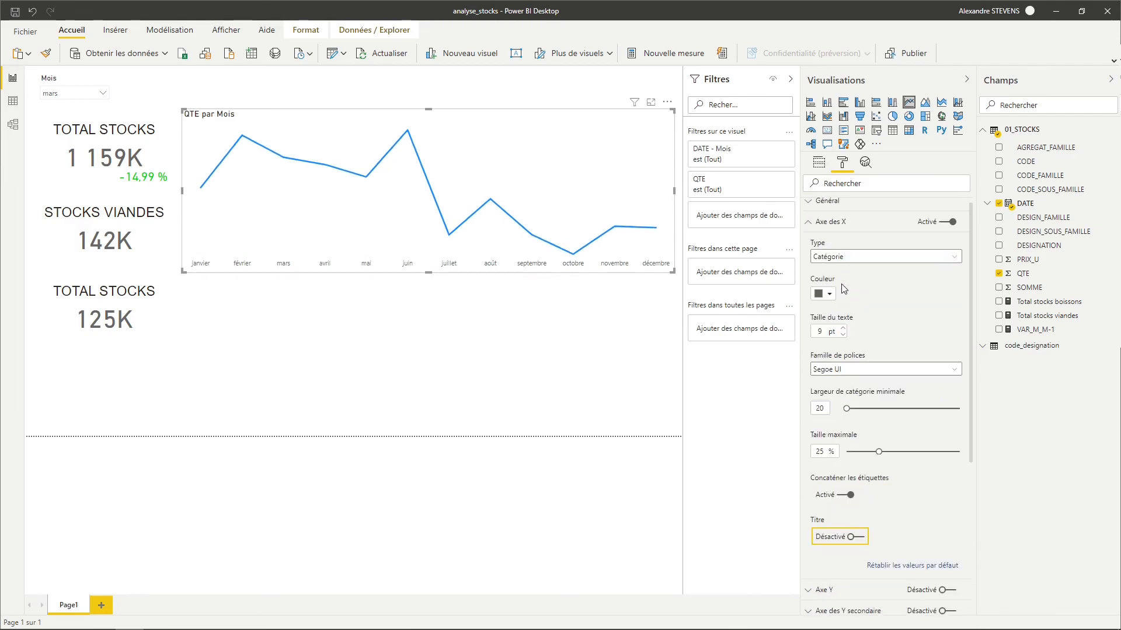
left_click(832, 232)
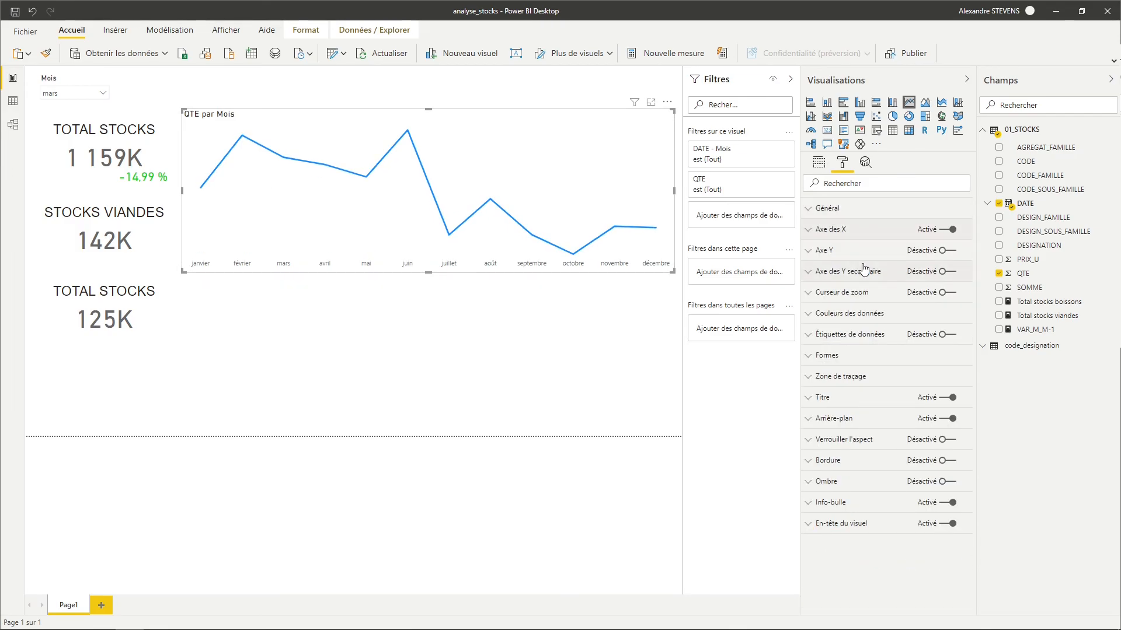
Change the QTE line's data colour to a rose red from the recent colours
left_click(849, 313)
left_click(815, 350)
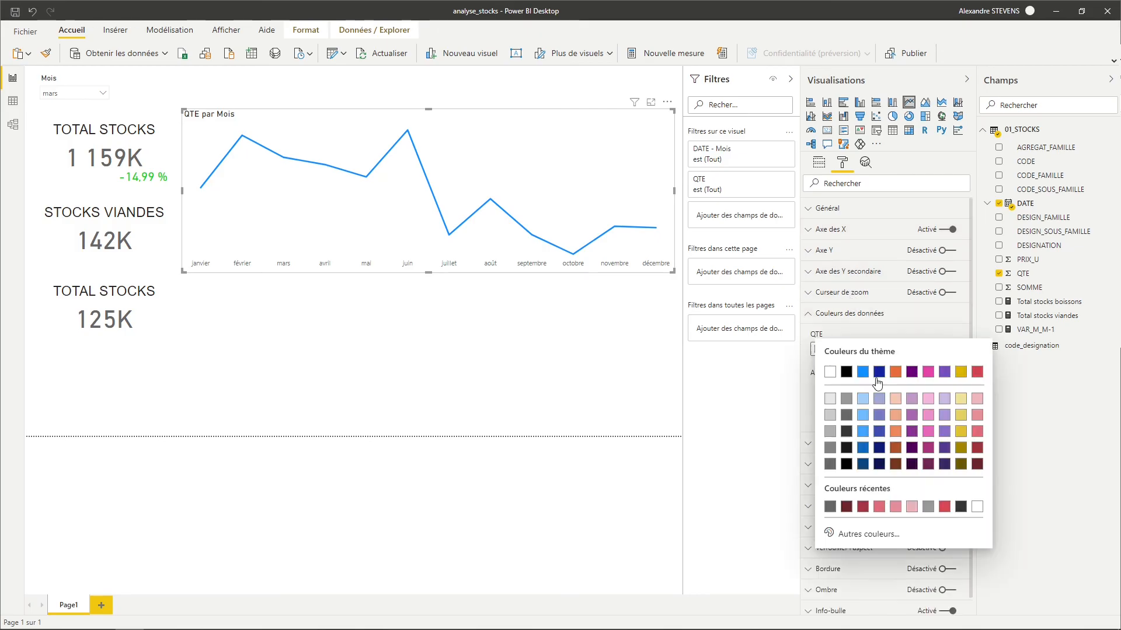
left_click(878, 508)
left_click(831, 313)
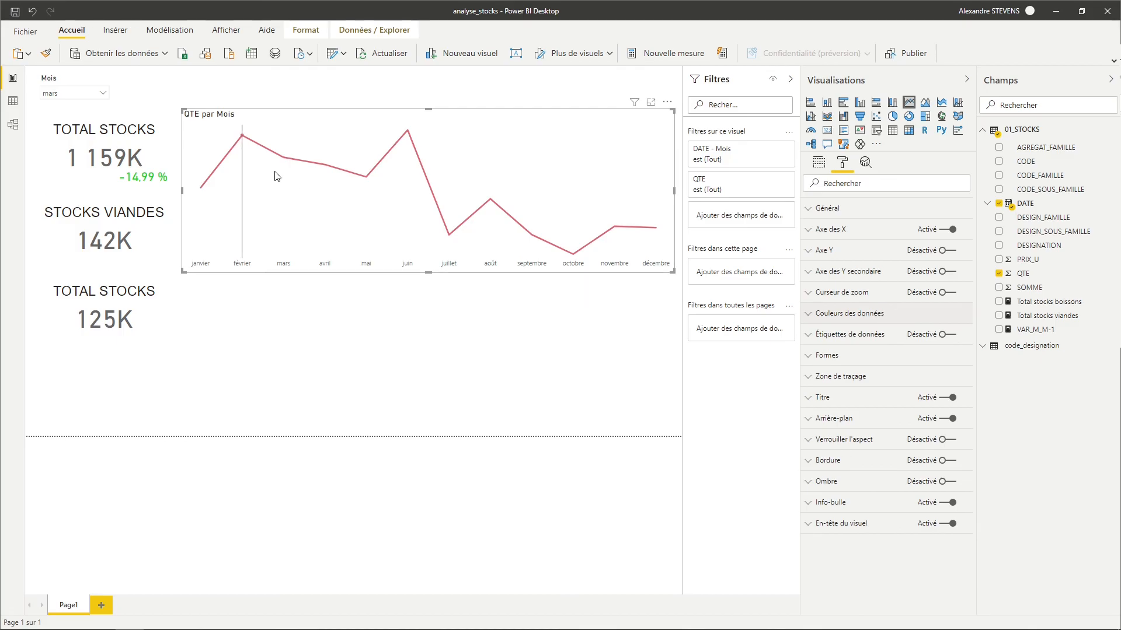
Turn on the line chart's data labels with 0 decimal places and the position Au-dessus
left_click(871, 334)
left_click(945, 335)
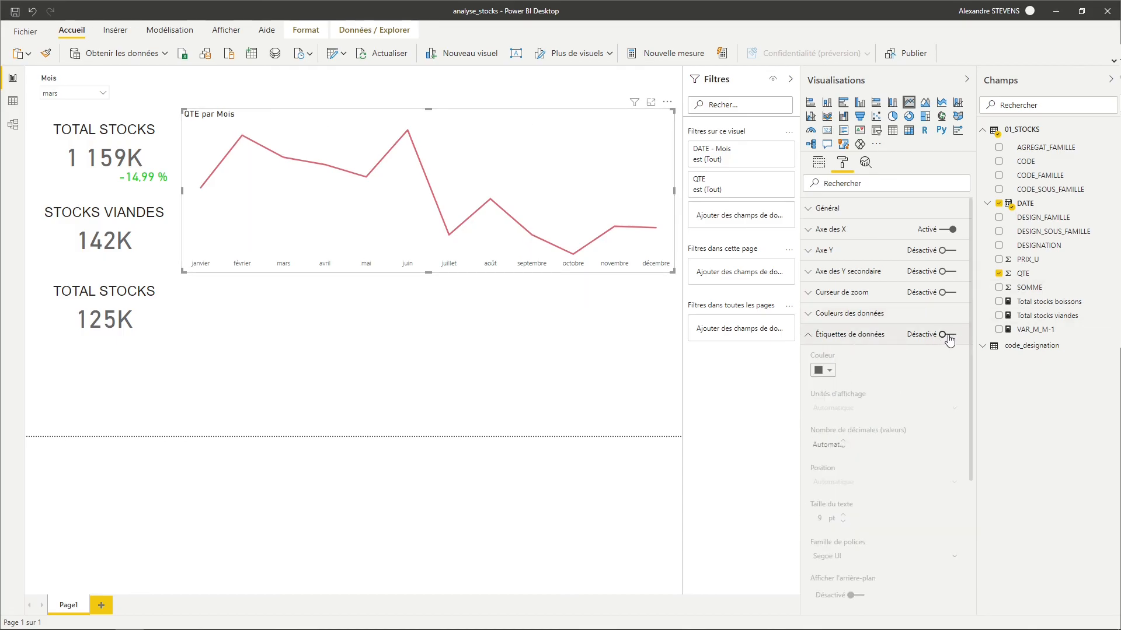
scroll(878, 376, "down", 1)
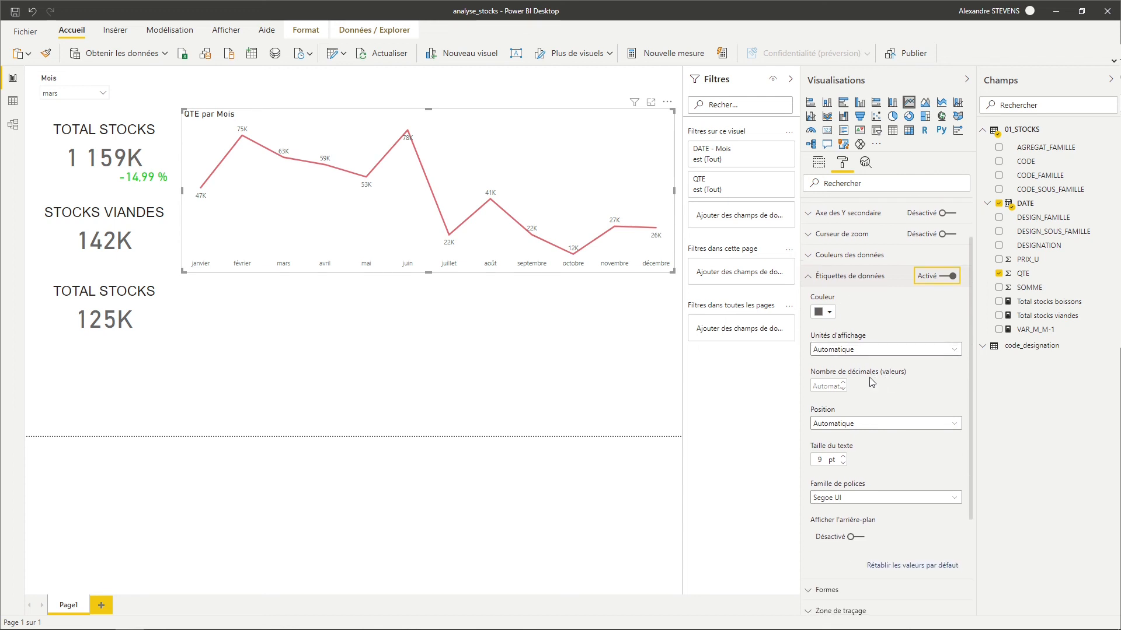
left_click(844, 390)
left_click(885, 425)
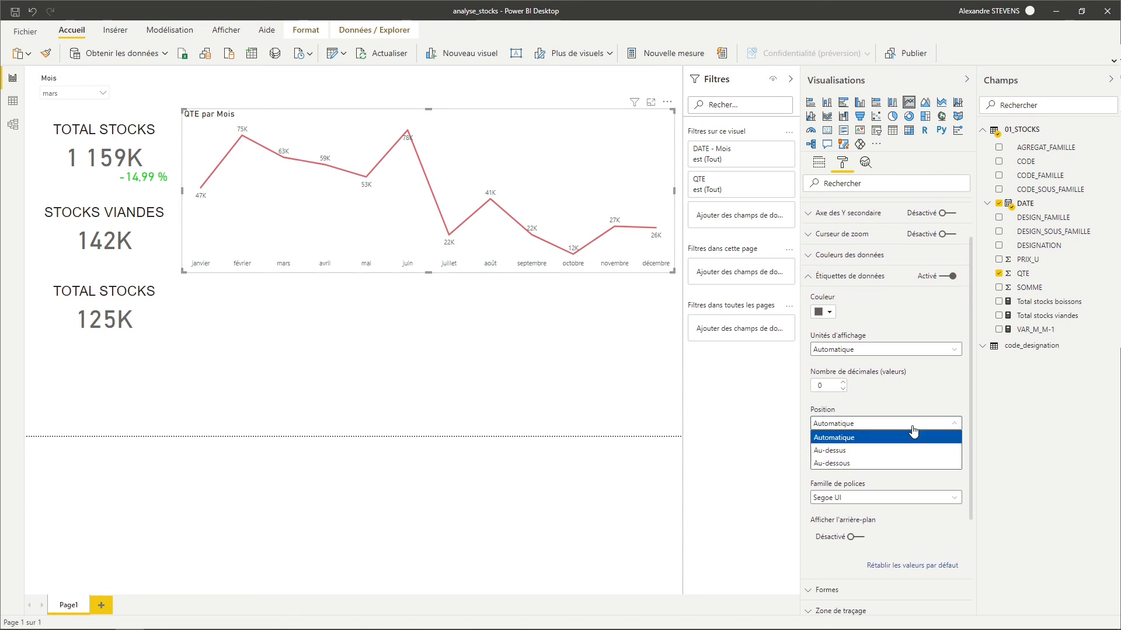
left_click(864, 454)
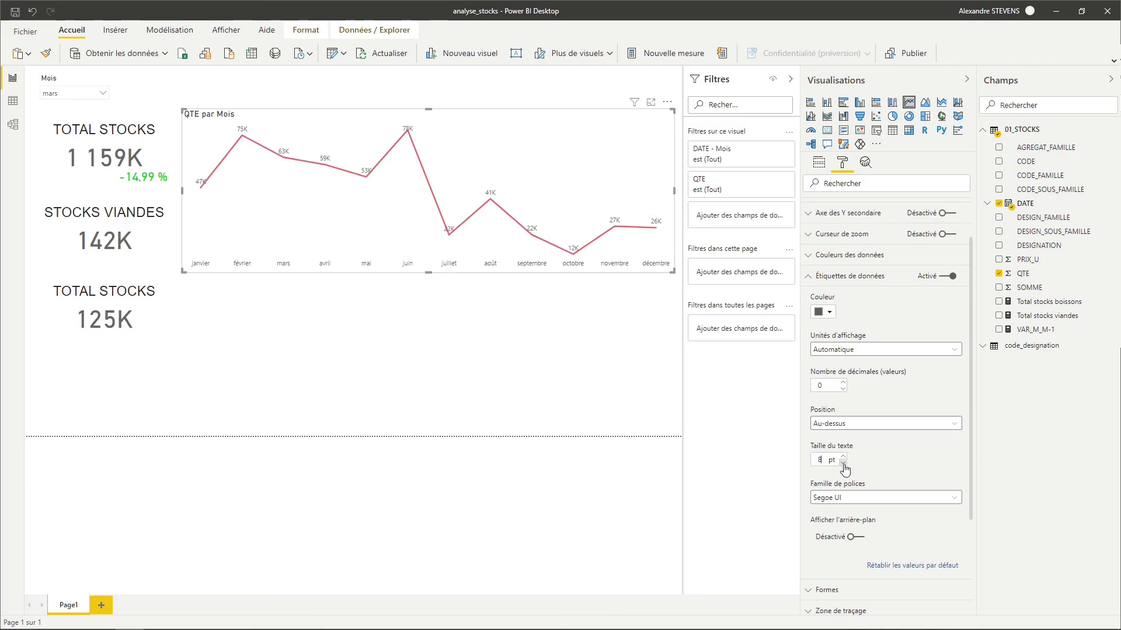
Format the line chart's data labels in the DIN font at 8 pt
left_click(903, 498)
scroll(876, 455, "up", 3)
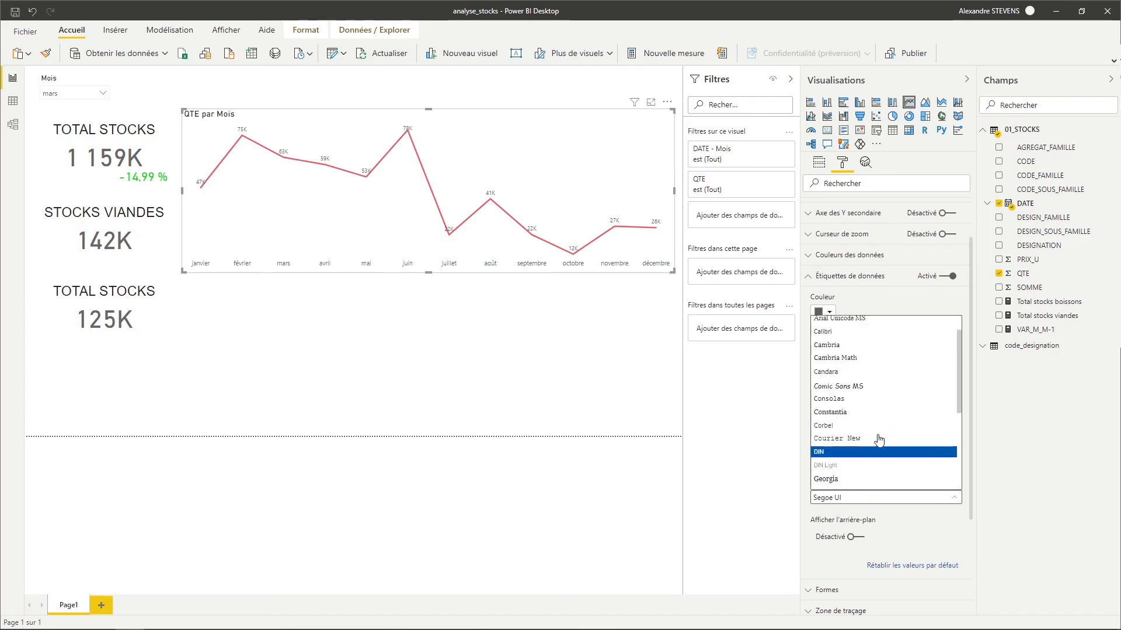
scroll(865, 432, "down", 1)
left_click(865, 429)
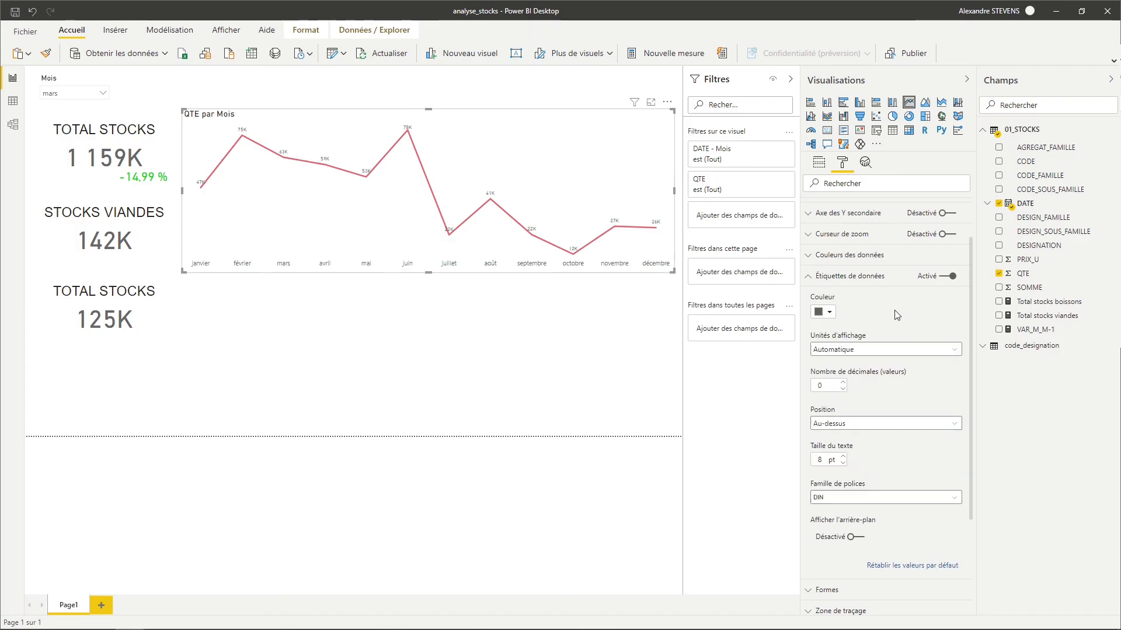
left_click(870, 276)
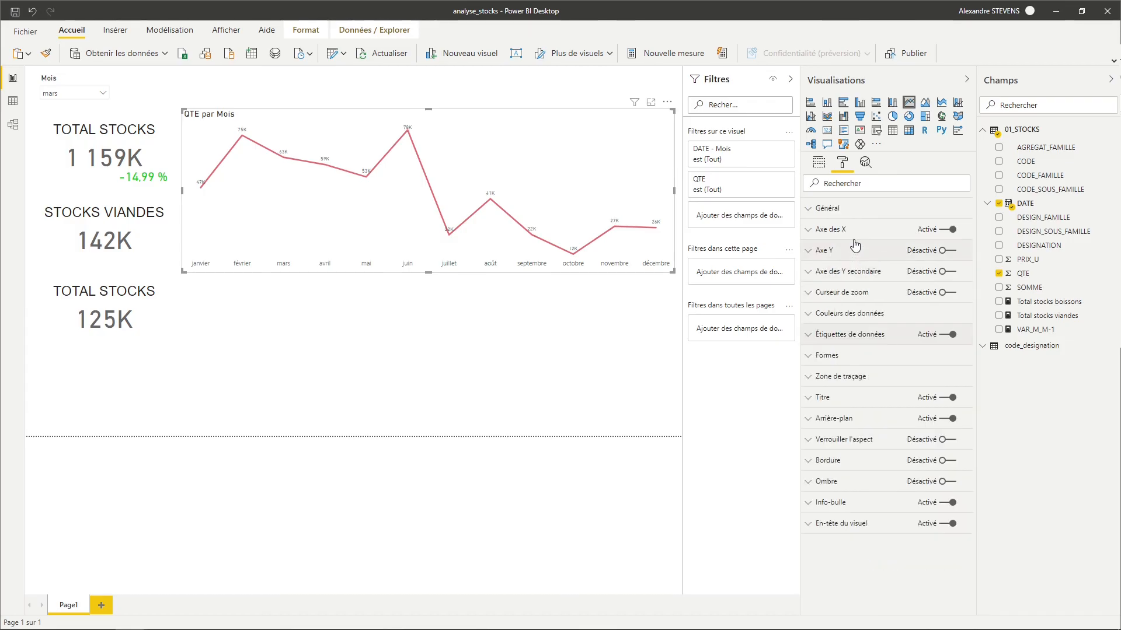
Set the line chart's X axis labels to Arial with a text size of 10 pt
left_click(858, 234)
scroll(870, 315, "down", 3)
scroll(881, 350, "up", 3)
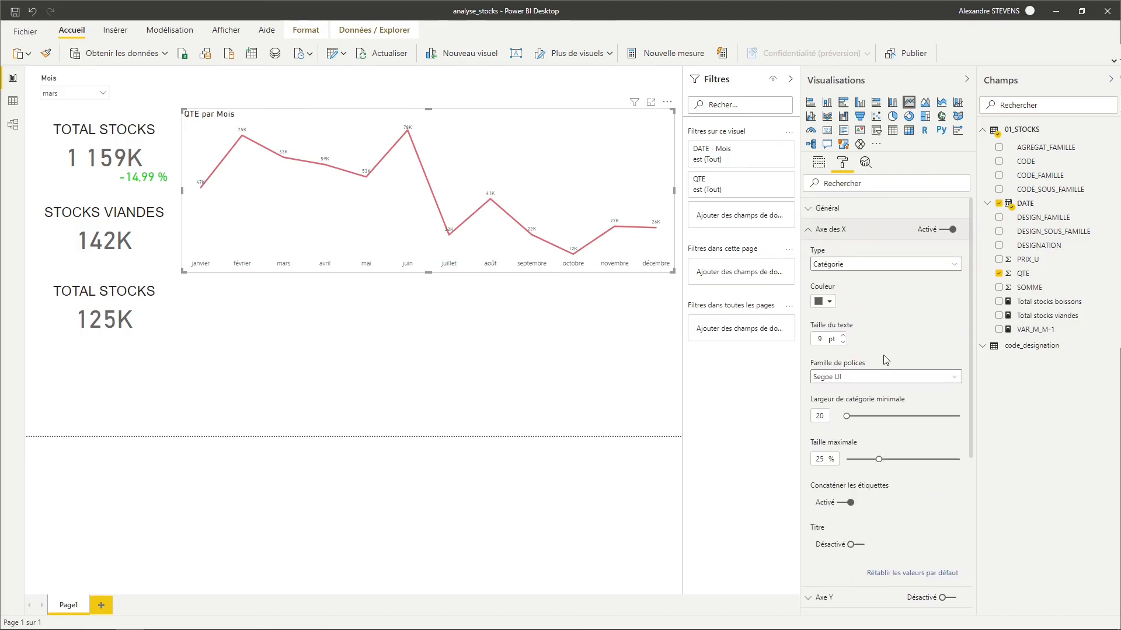
left_click(876, 379)
left_click(875, 388)
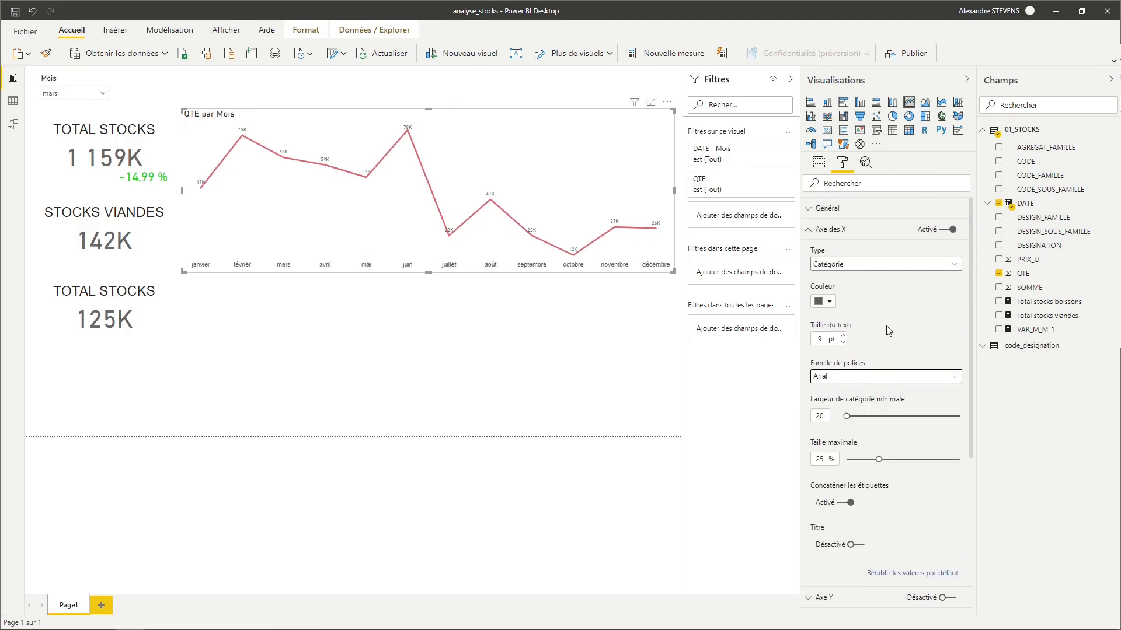
left_click(843, 336)
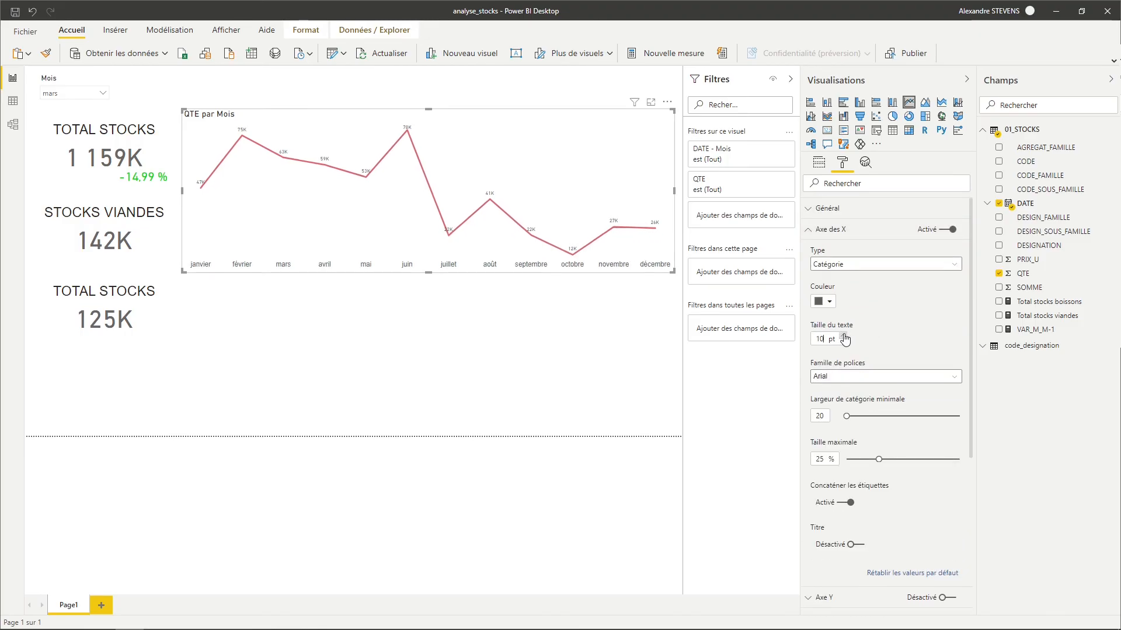
left_click(836, 232)
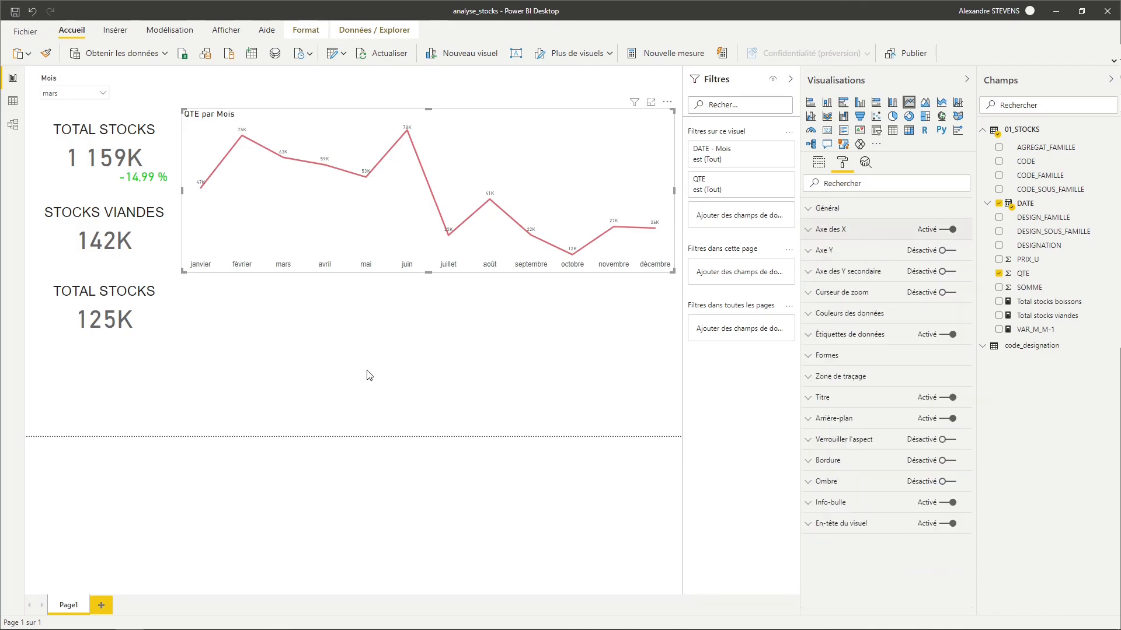
Center the title of the QTE par Mois line chart
left_click(836, 400)
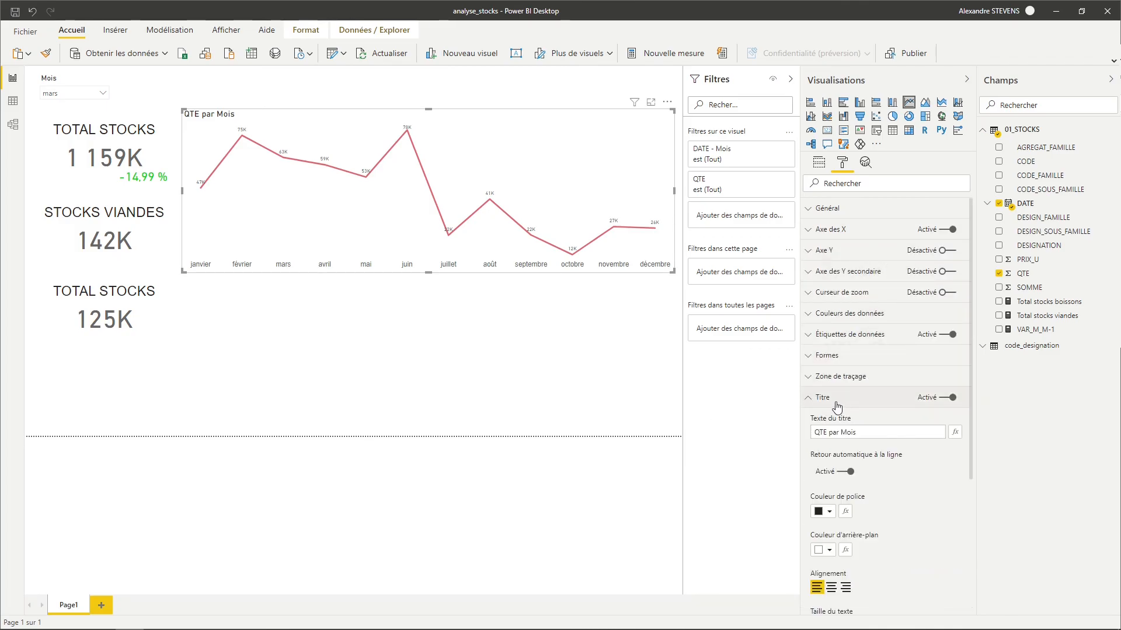
scroll(875, 467, "down", 1)
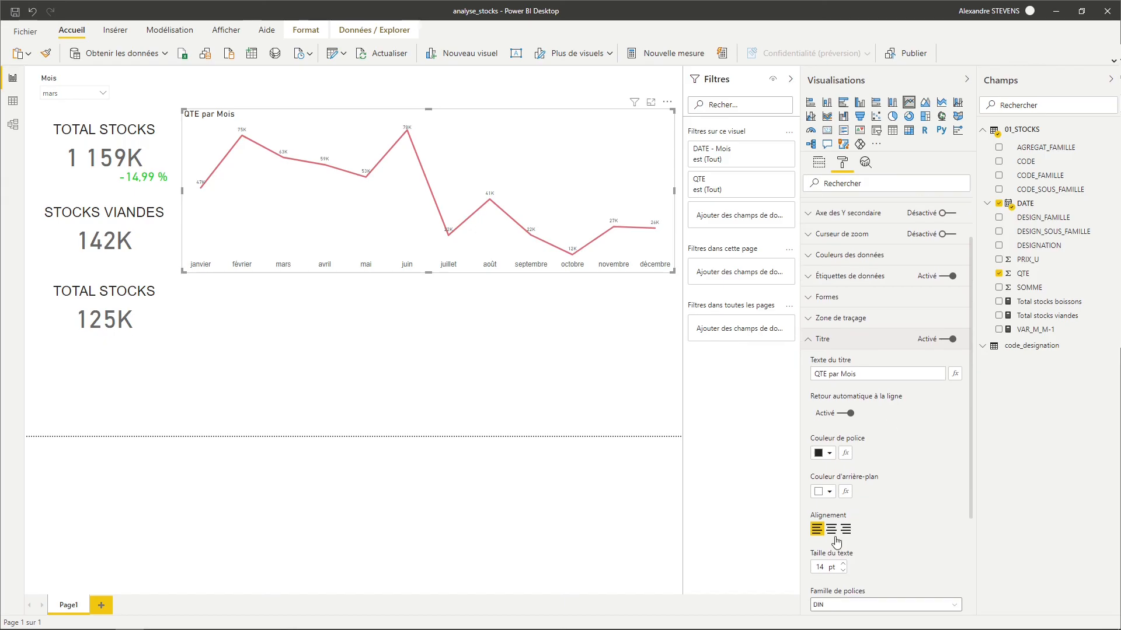
left_click(834, 532)
Set the line chart title's text size to 20 pt and its font to Arial
scroll(865, 531, "down", 1)
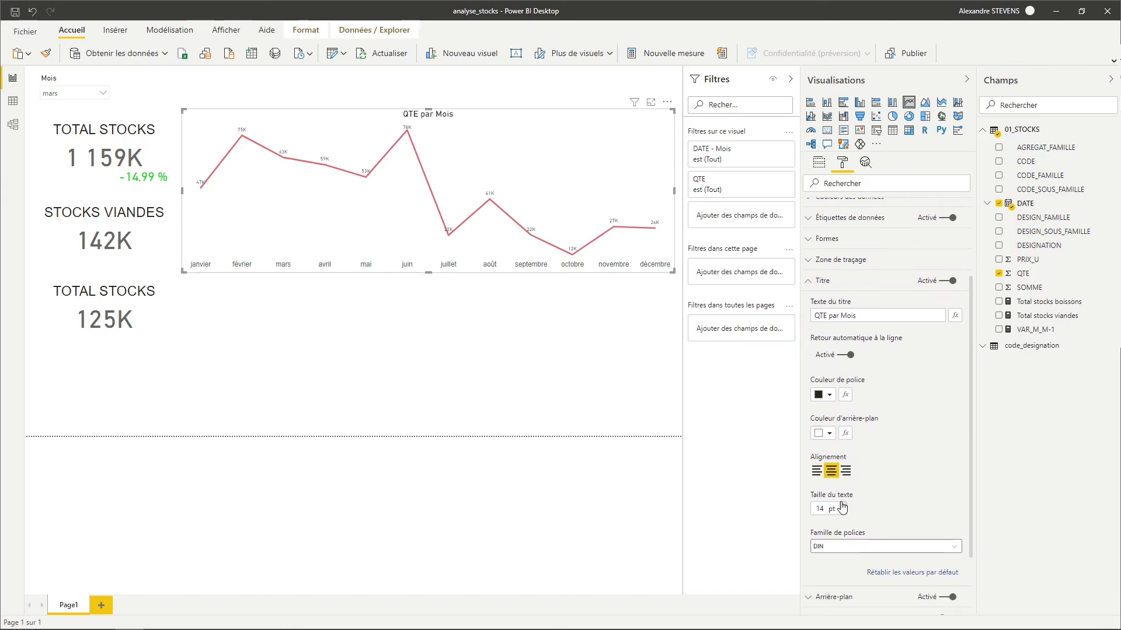
left_click(842, 506)
left_click(843, 506)
left_click(843, 506)
left_click(843, 506)
left_click(843, 506)
left_click(843, 506)
left_click(842, 507)
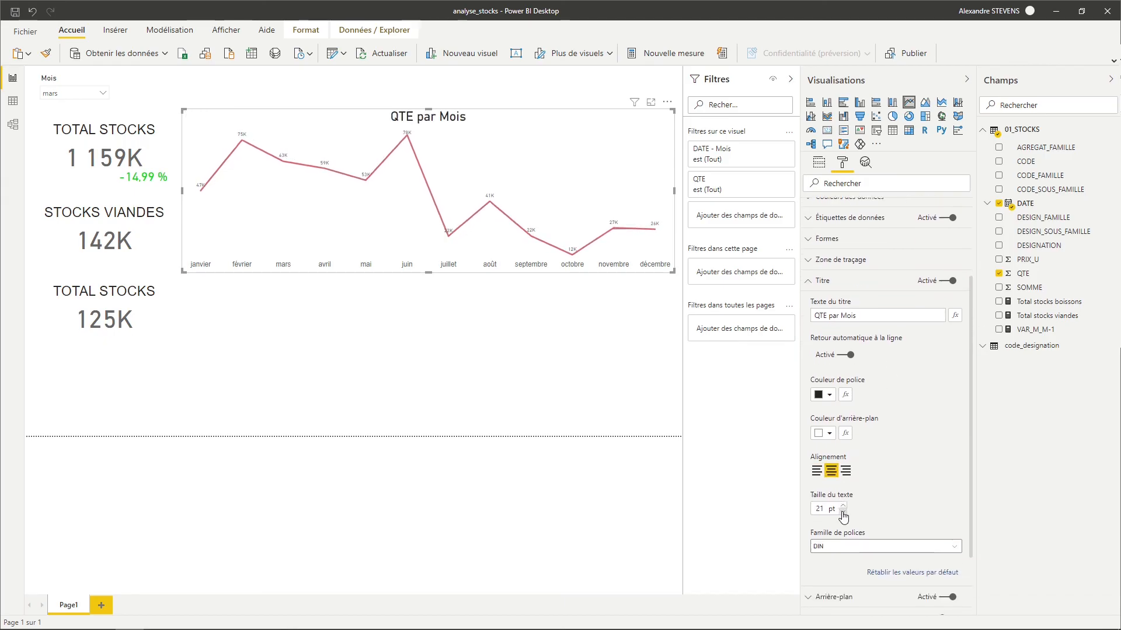
left_click(842, 512)
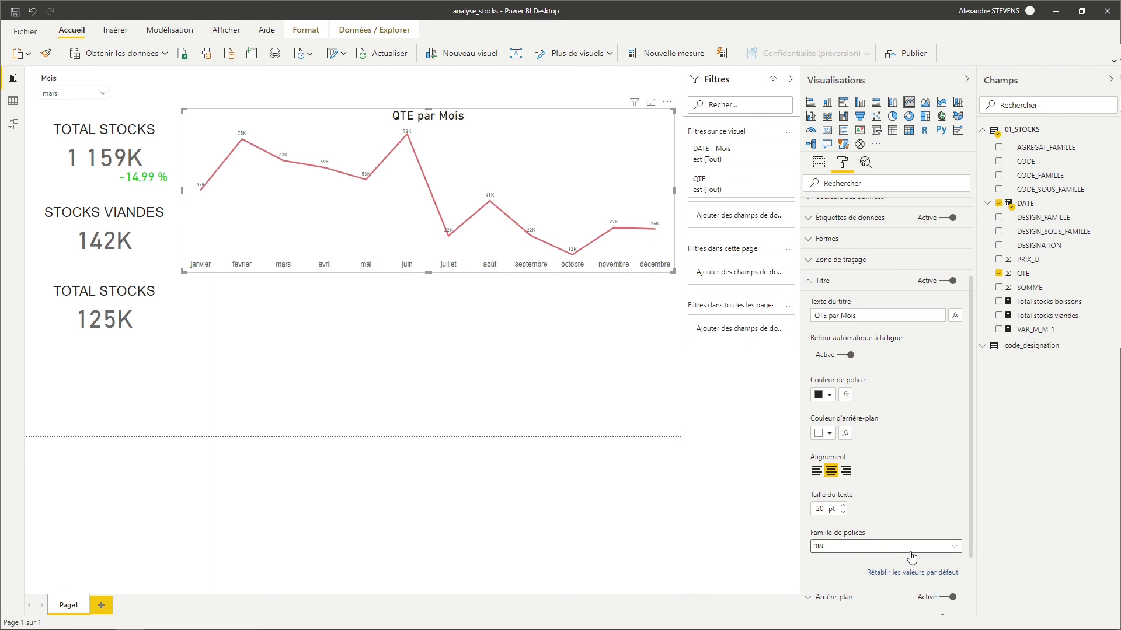
left_click(912, 557)
left_click(872, 370)
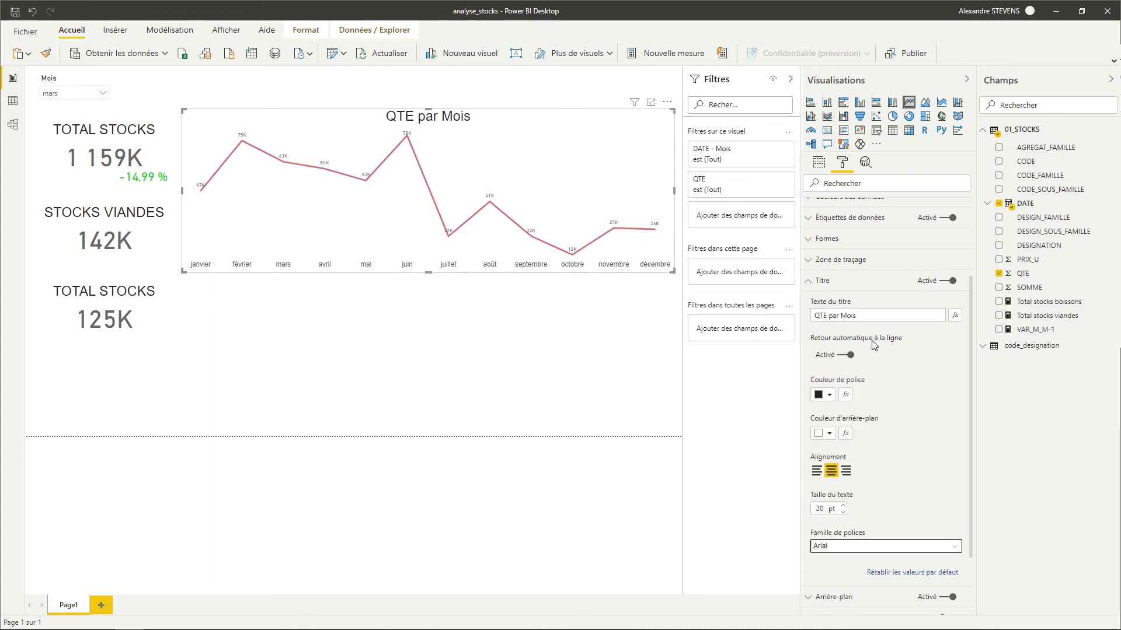
left_click(853, 287)
Add a donut chart below the line chart, with SOMME as its values and AGREGAT_FAMILLE as its legend
left_click(550, 350)
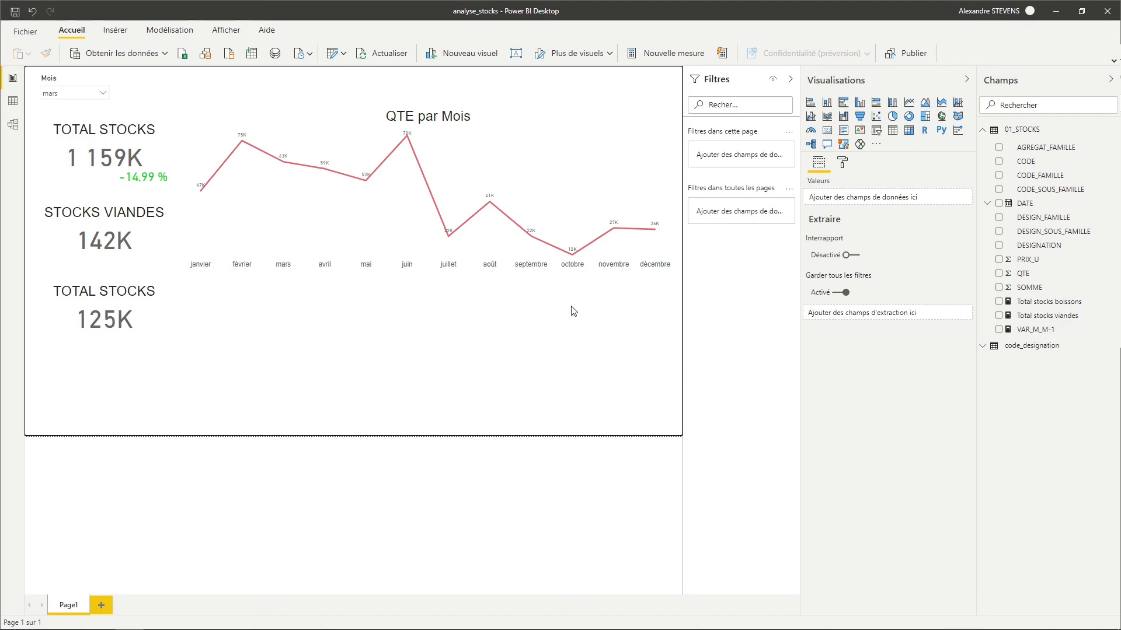
left_click(908, 118)
left_click_drag(112, 412, 261, 341)
left_click_drag(322, 358, 381, 426)
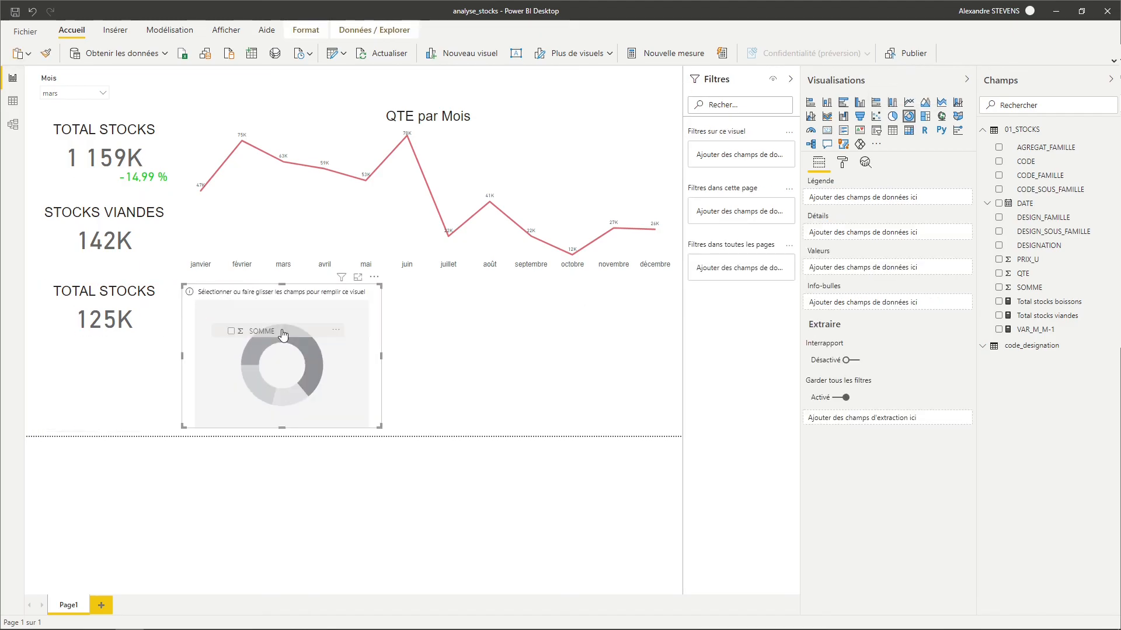
left_click_drag(1029, 288, 240, 343)
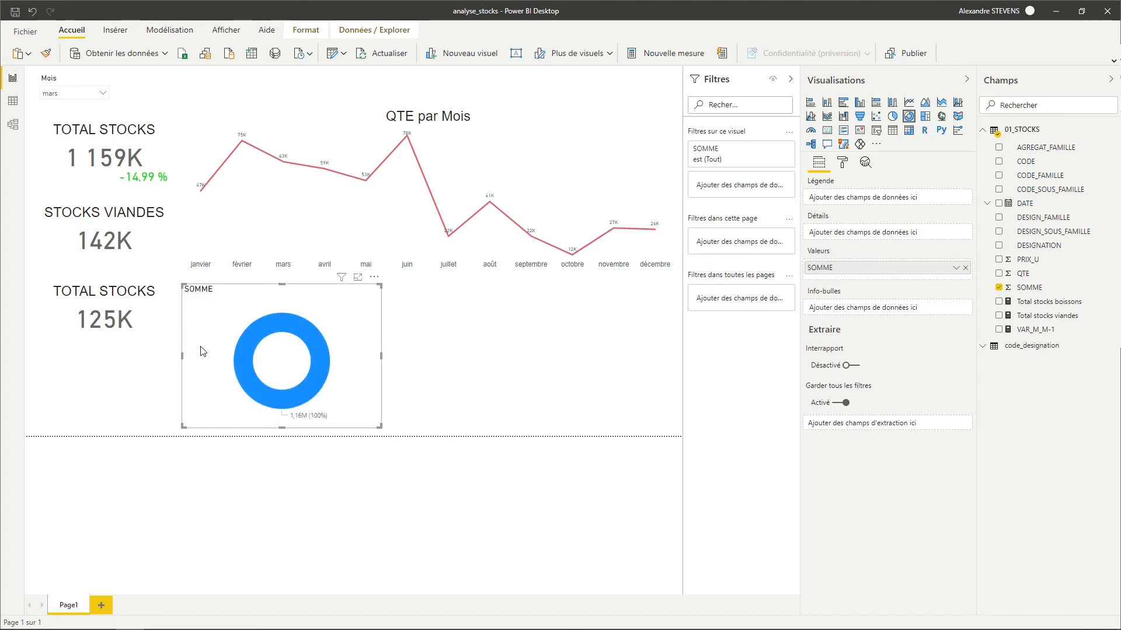
left_click_drag(1045, 147, 876, 198)
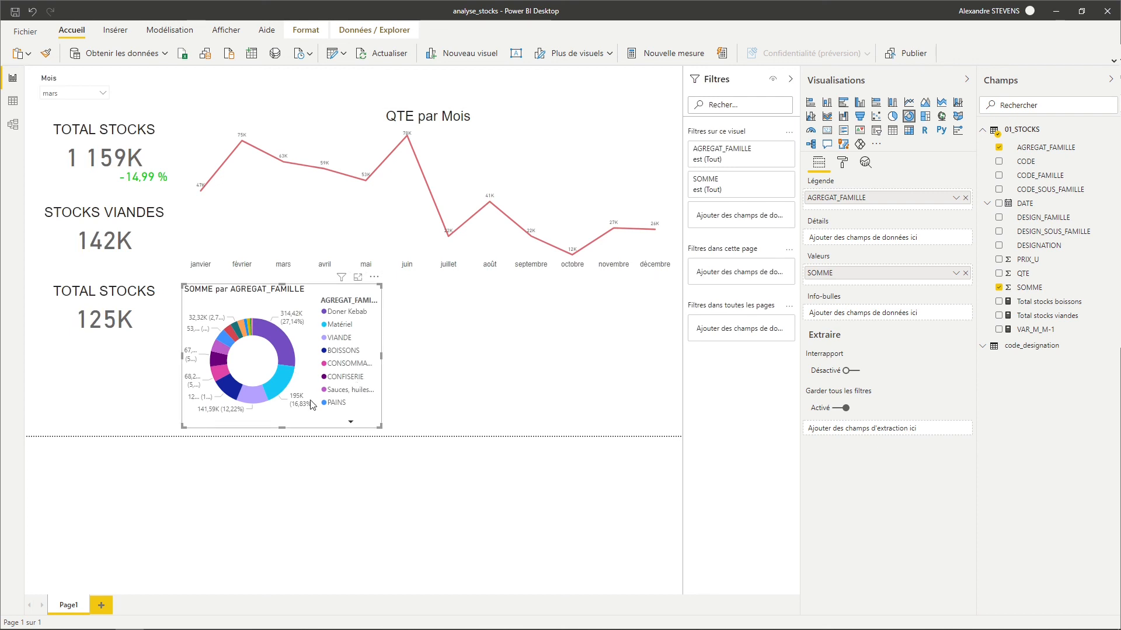
Filter the donut chart's AGREGAT_FAMILLE to the top 5 by SOMME and widen the chart slightly
left_click(772, 149)
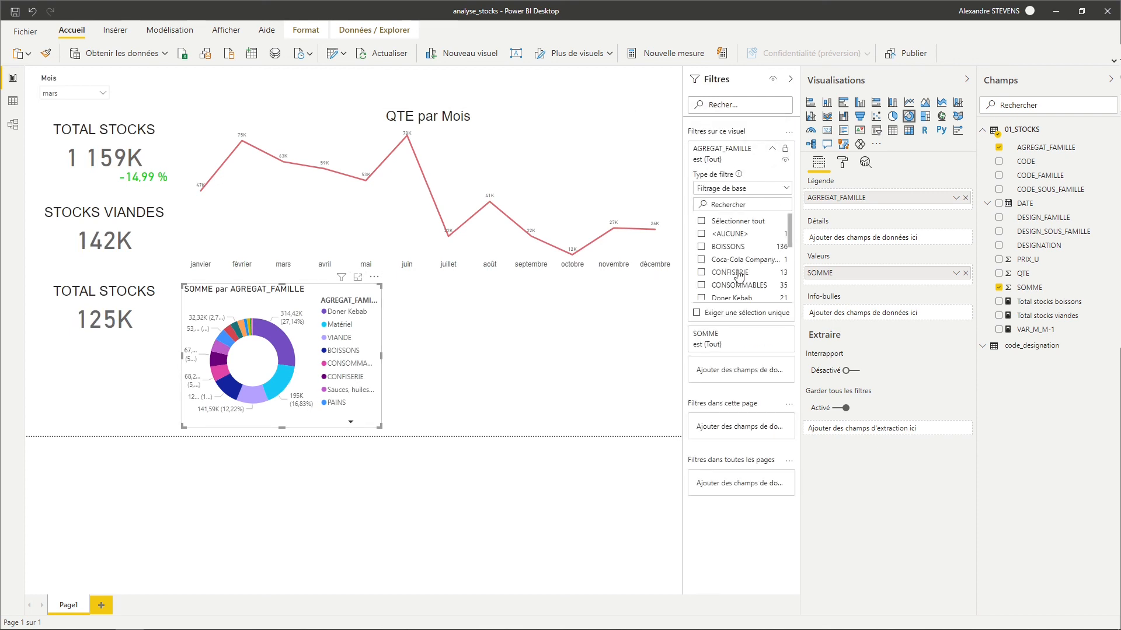
left_click(764, 189)
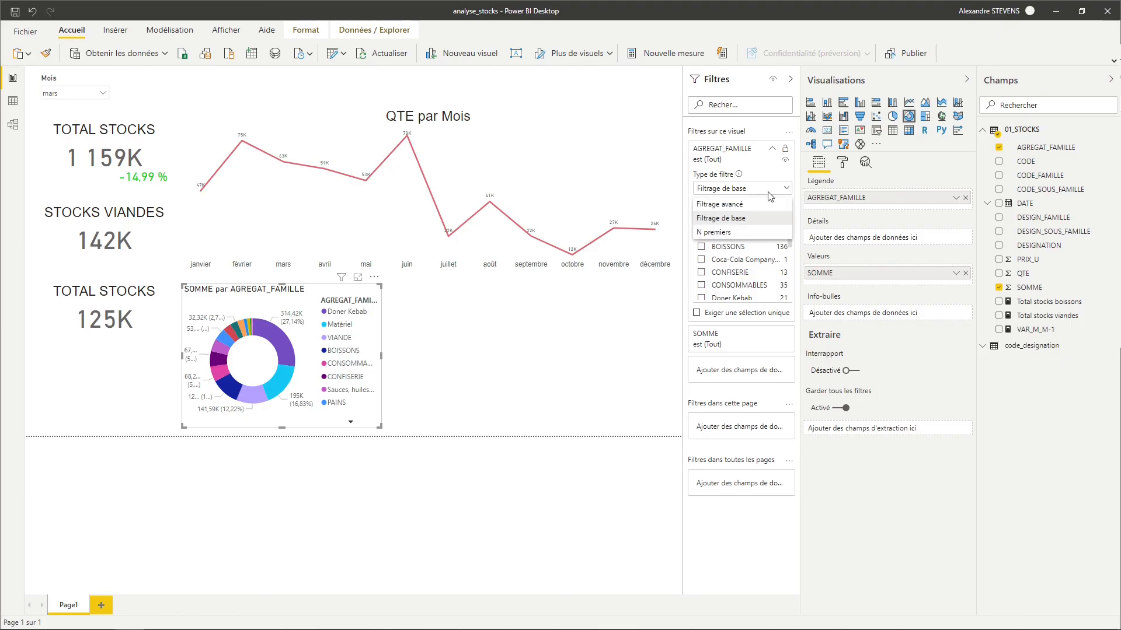
left_click(723, 233)
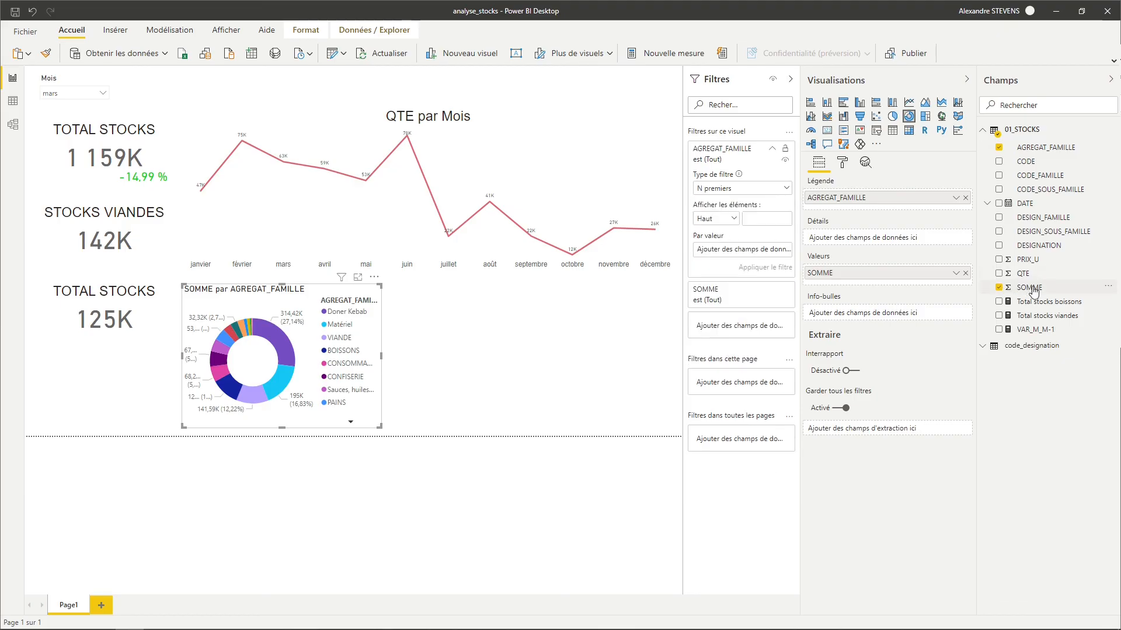
left_click_drag(1049, 292, 730, 255)
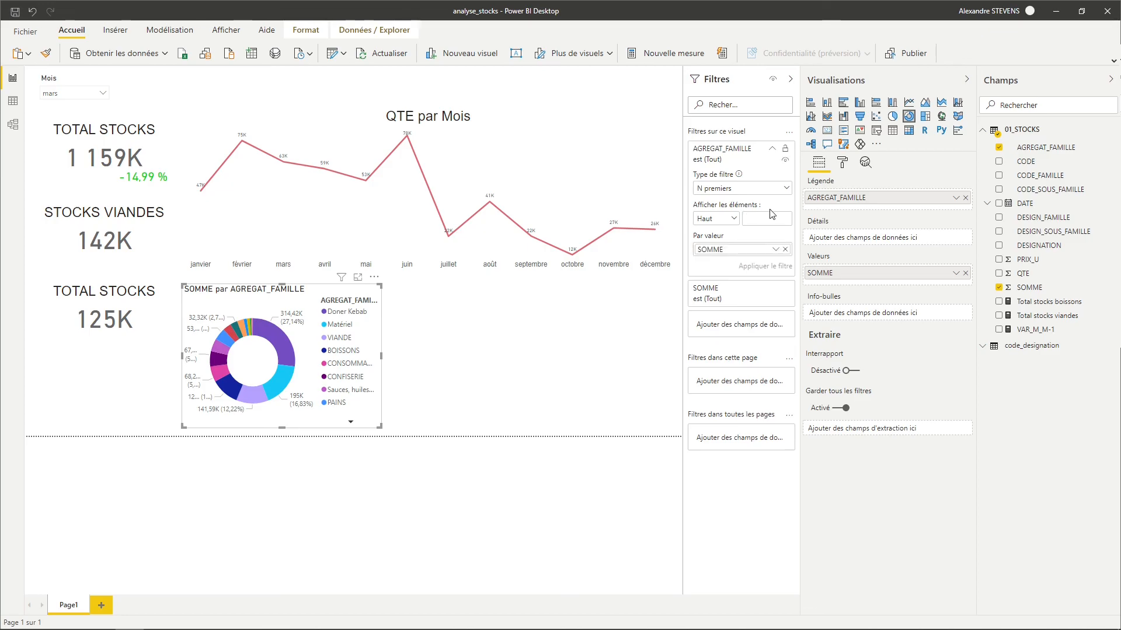
left_click(772, 214)
type("5")
left_click(765, 266)
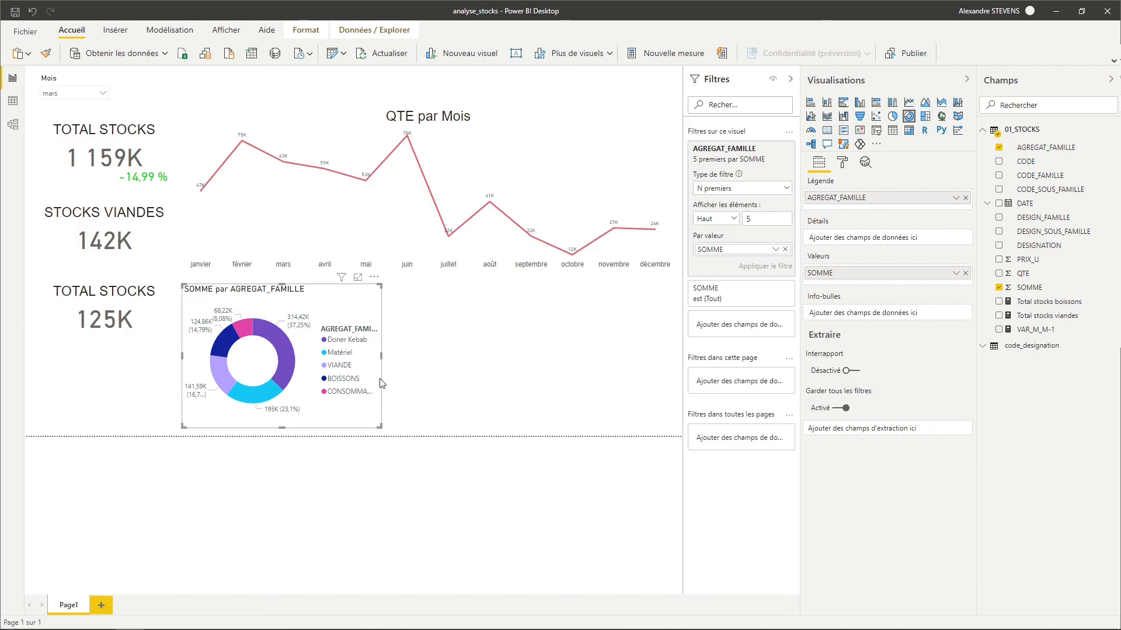
left_click_drag(383, 353, 413, 368)
Recolour the donut chart's Doner Kebab, Matériel, VIANDE and BOISSONS slices in progressively darker shades of the theme's red
left_click(842, 162)
left_click(849, 250)
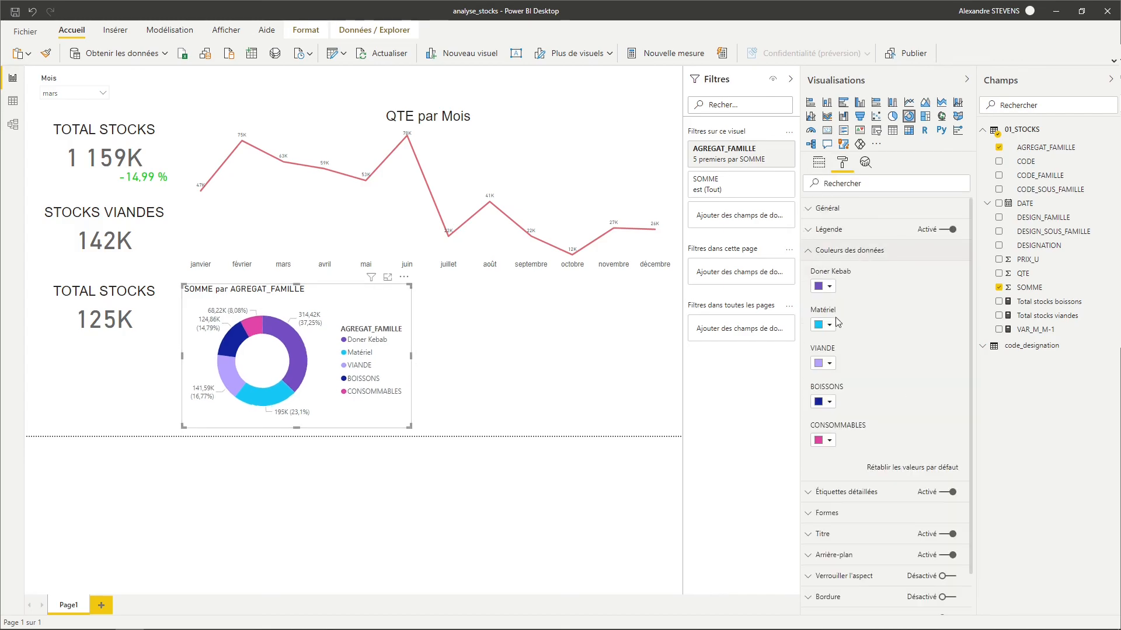
left_click(830, 287)
left_click(977, 335)
left_click(823, 325)
left_click(976, 390)
left_click(823, 363)
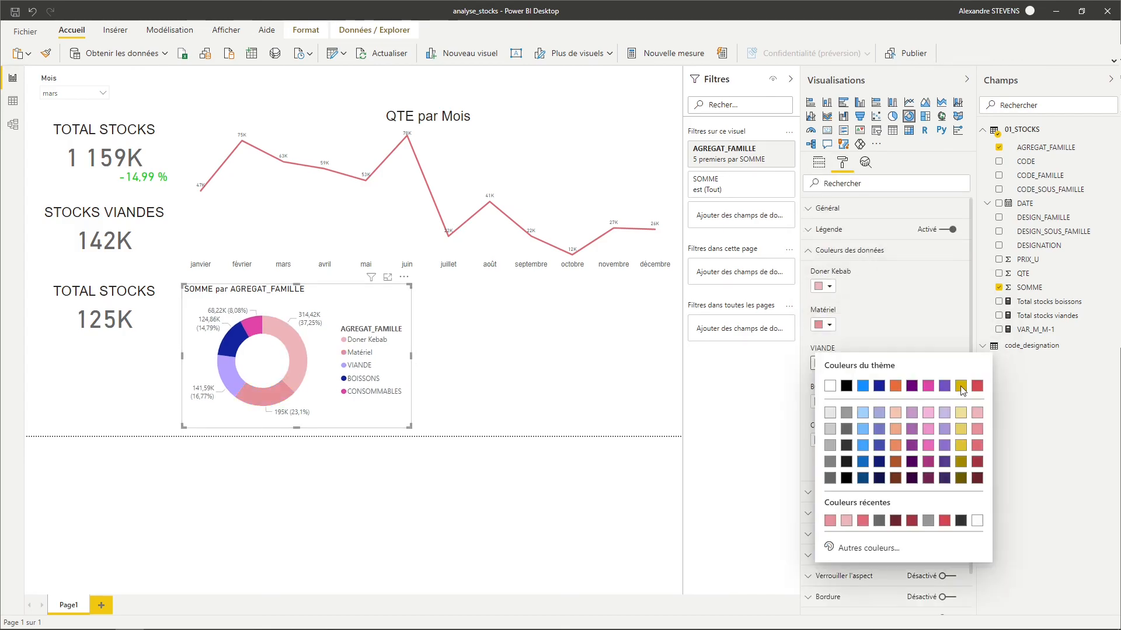
left_click(977, 445)
left_click(823, 401)
left_click(977, 500)
Recolour the donut chart's CONSOMMABLES slice with the darkest shade of the theme's red
left_click(822, 442)
left_click(831, 387)
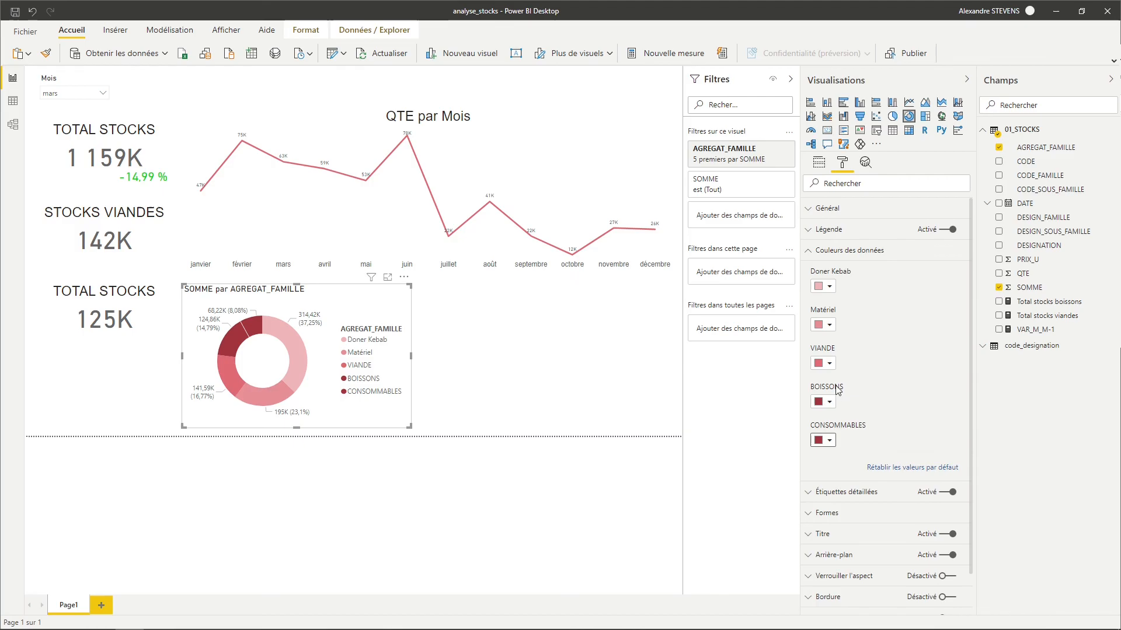
left_click(853, 254)
left_click(856, 252)
left_click(826, 440)
left_click(977, 343)
left_click(850, 250)
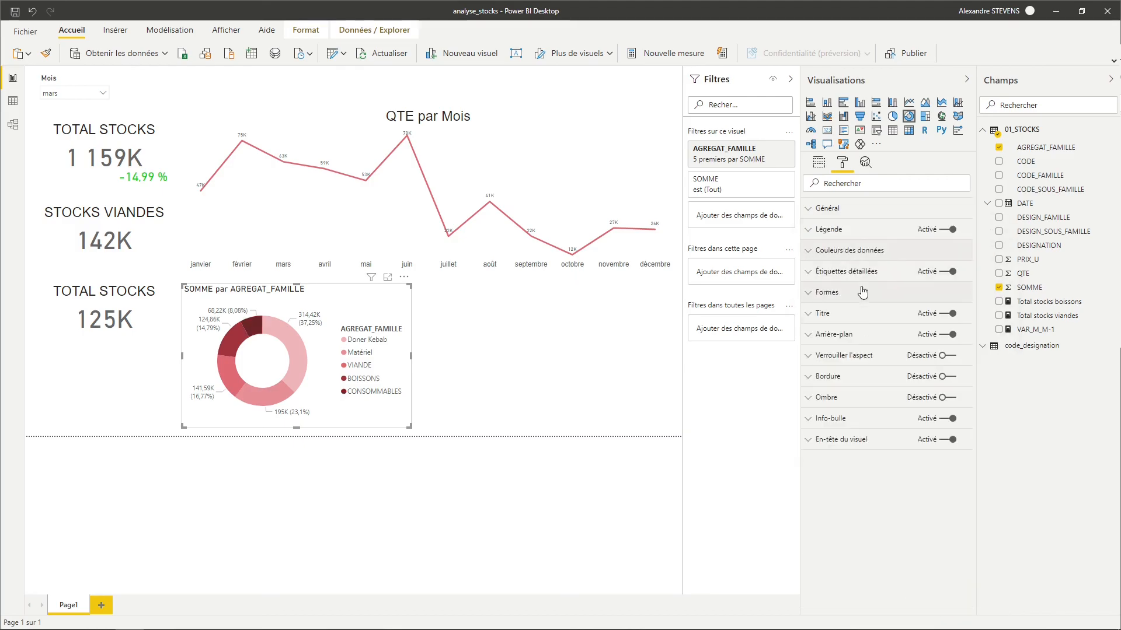
Set the donut chart's inner radius to 70 and its detail label style to Valeur des données
left_click(858, 292)
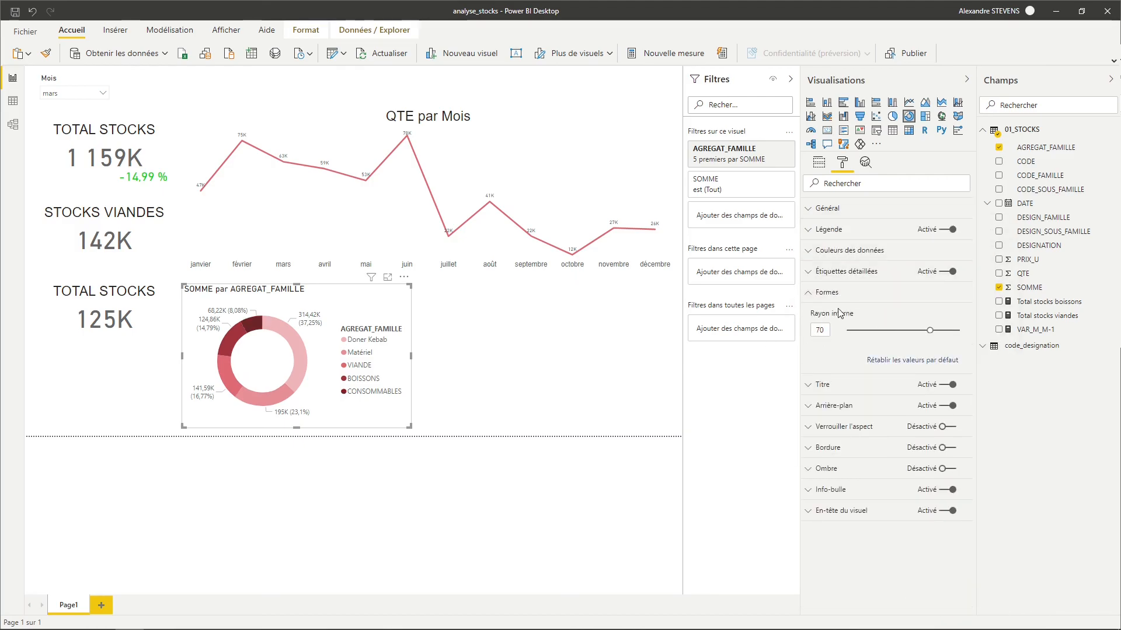
left_click(826, 292)
left_click(846, 272)
left_click(882, 306)
left_click(841, 333)
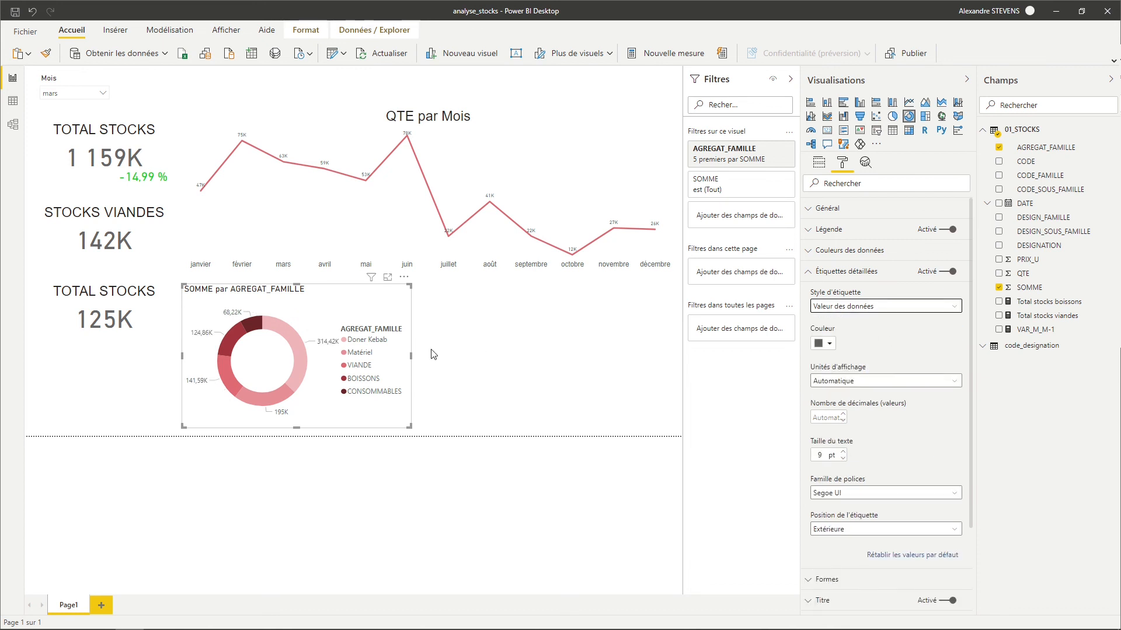
left_click(847, 271)
Change the donut chart's title to "TOP 5 Famille" and center it
left_click(823, 314)
left_click(875, 348)
key("ctrl+a")
type("T")
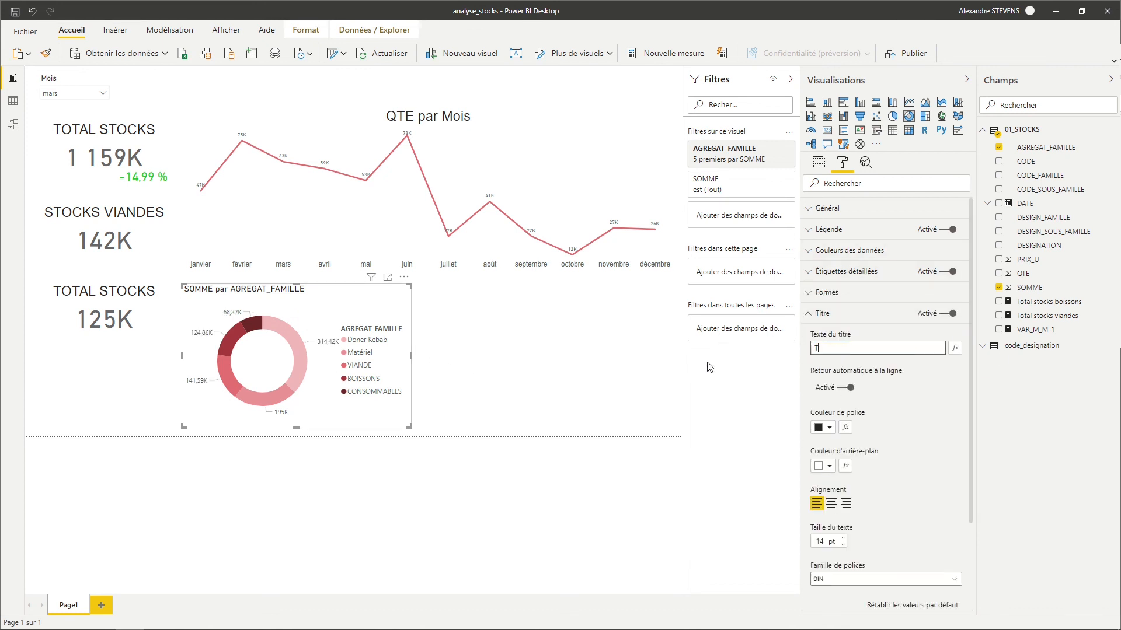
type("OP 5 Famille")
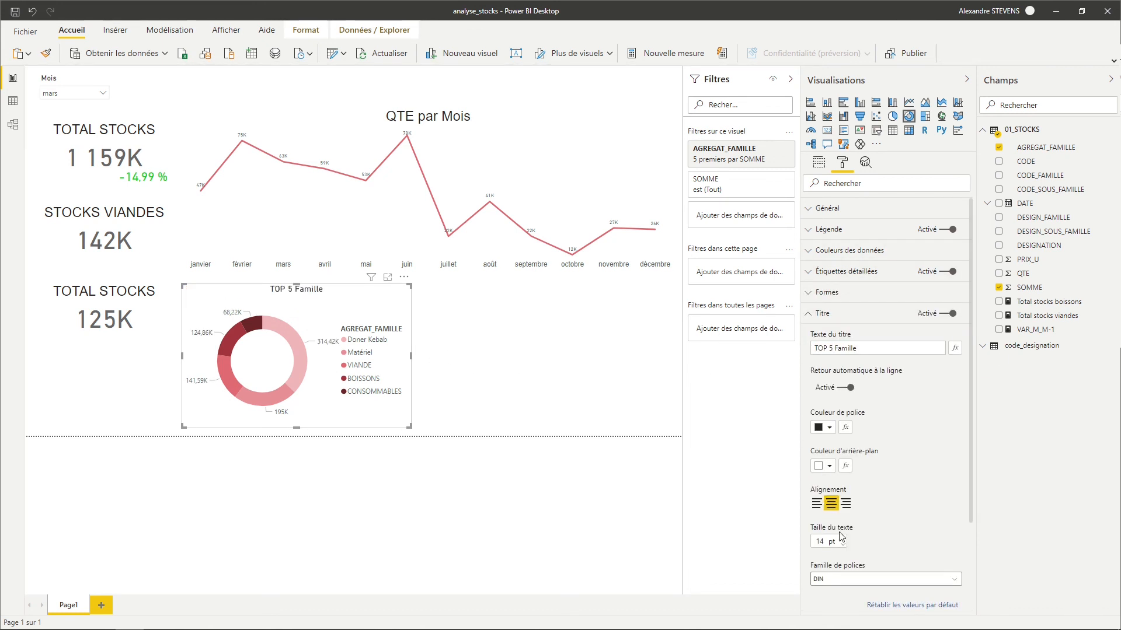
left_click(822, 314)
left_click(657, 412)
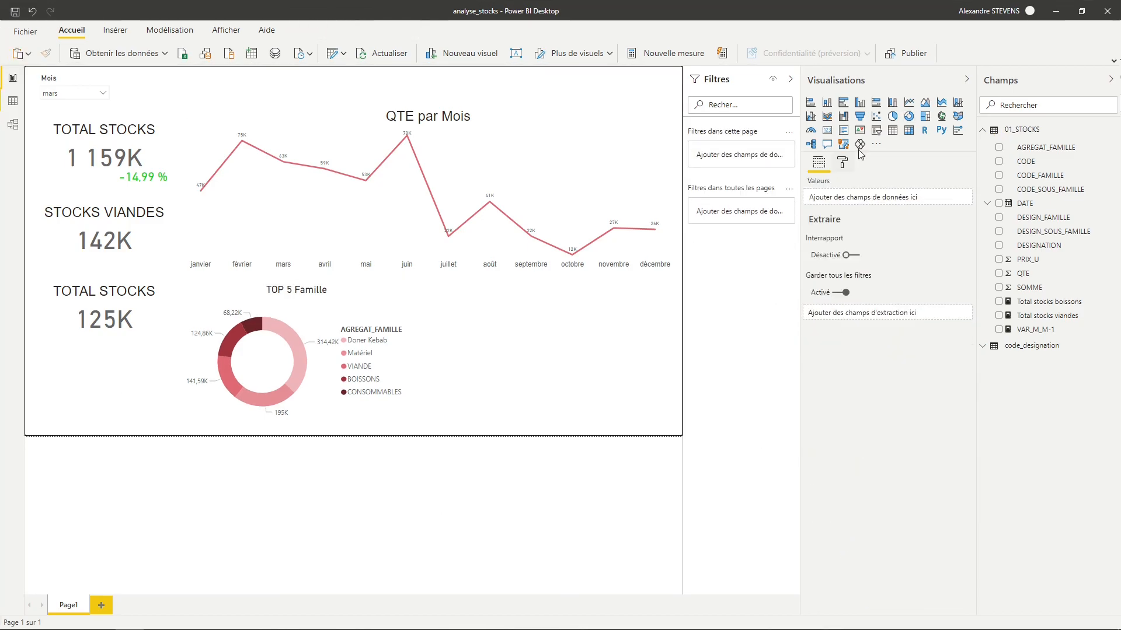
Add a clustered column chart filling the space beside the donut chart, with QTE as its values and DESIGNATION as its axis
left_click(859, 103)
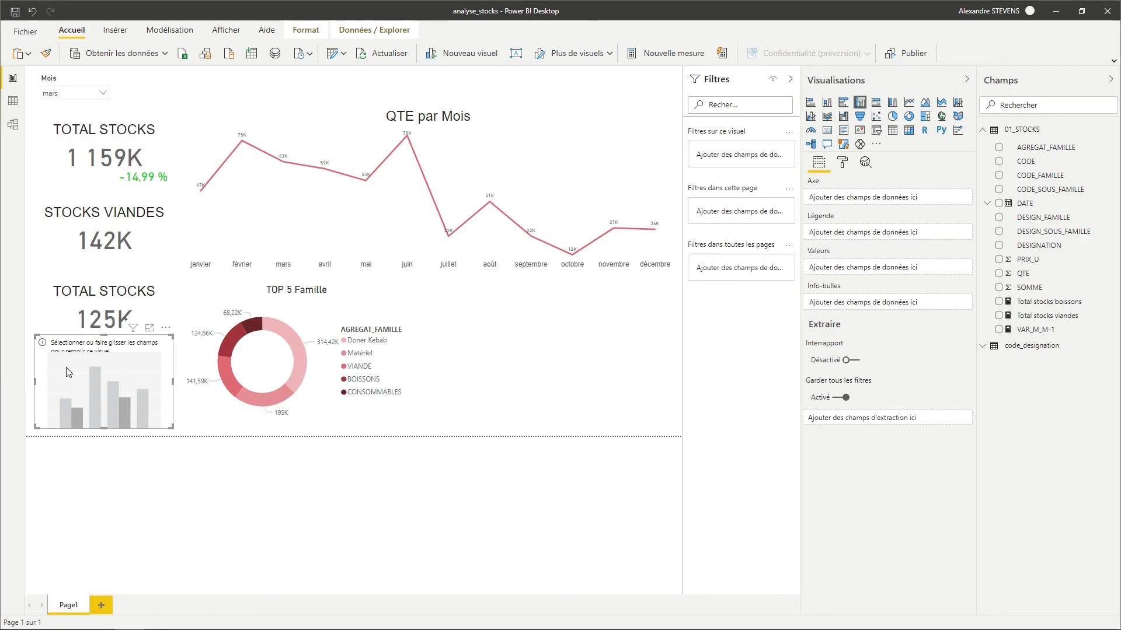
left_click_drag(68, 373, 446, 324)
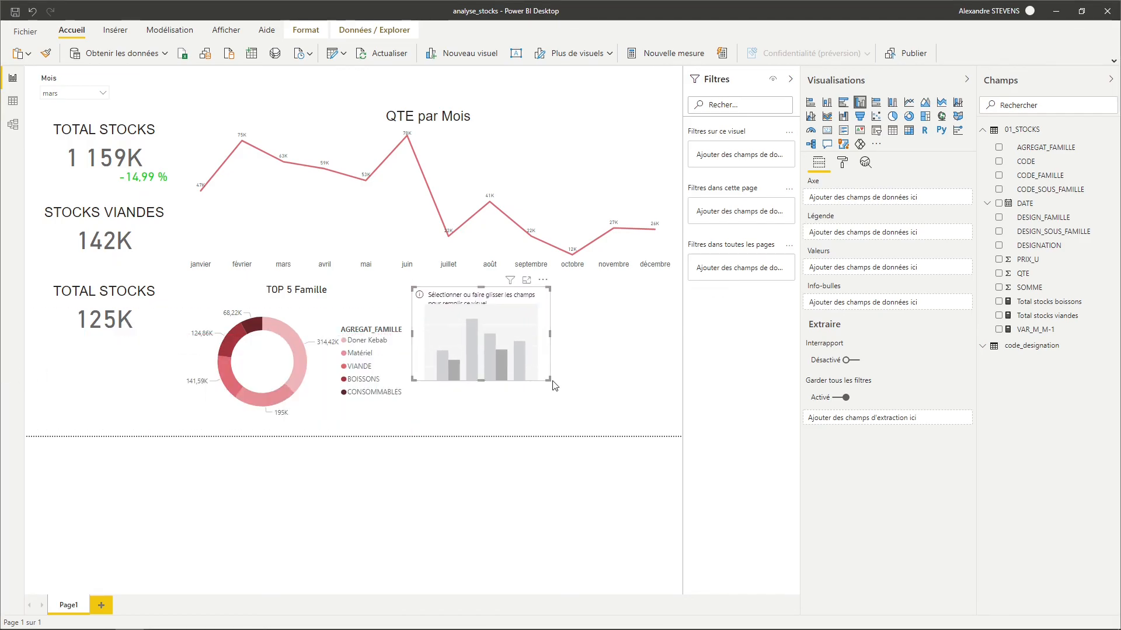
left_click_drag(550, 382, 674, 424)
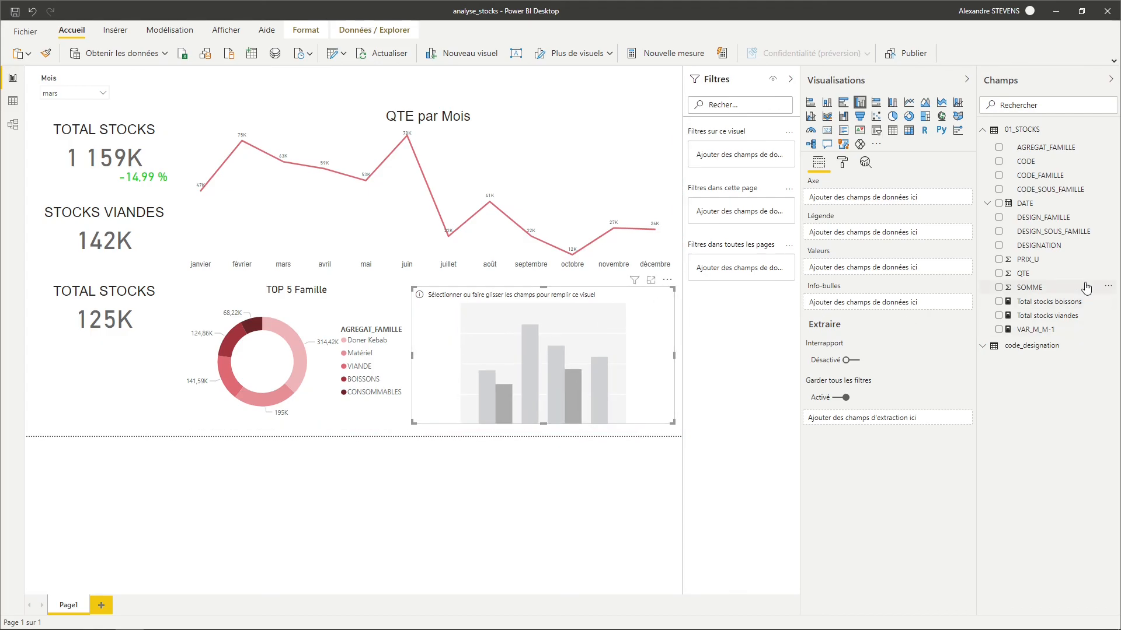
left_click_drag(1003, 274, 617, 362)
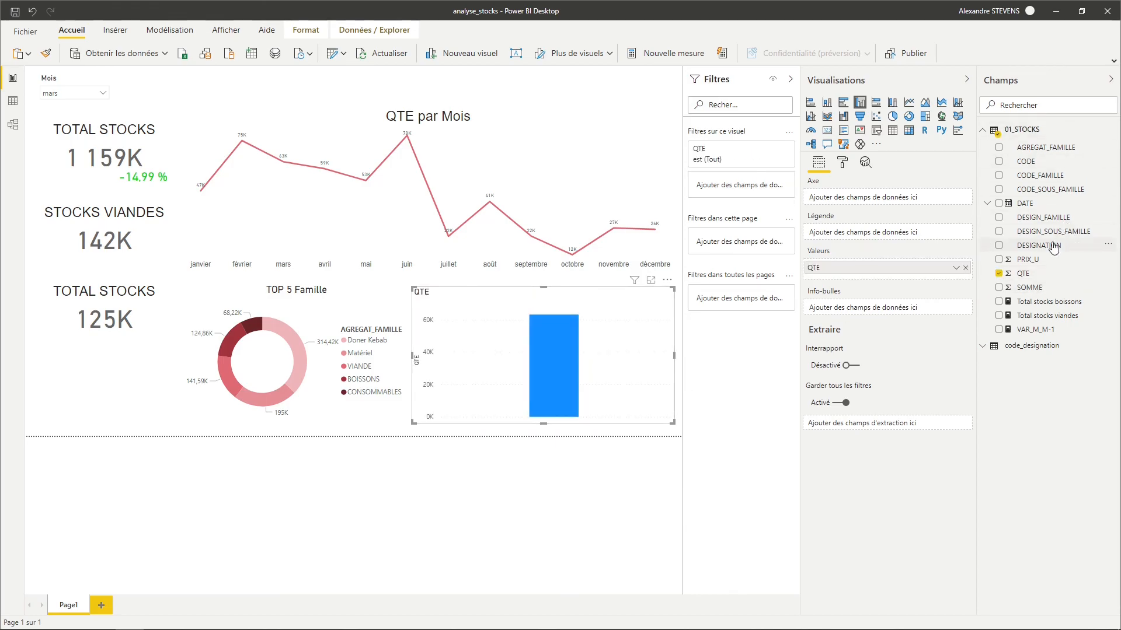
left_click_drag(1045, 246, 538, 354)
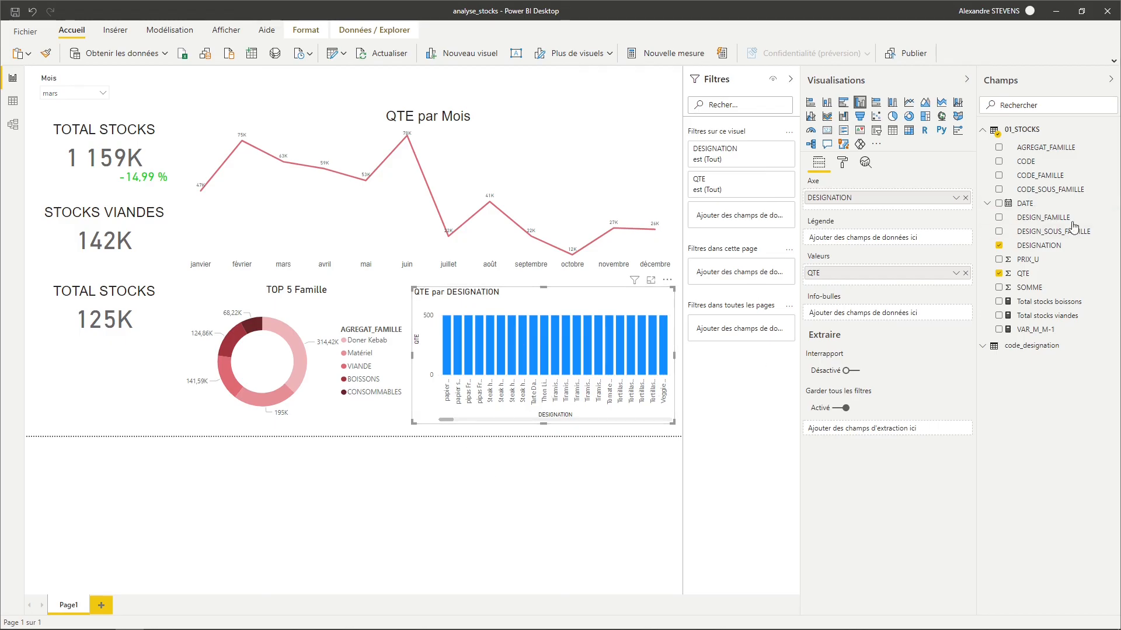
Add an AGREGAT_FAMILLE filter to the column chart that keeps only BOISSONS
left_click_drag(1077, 151, 741, 146)
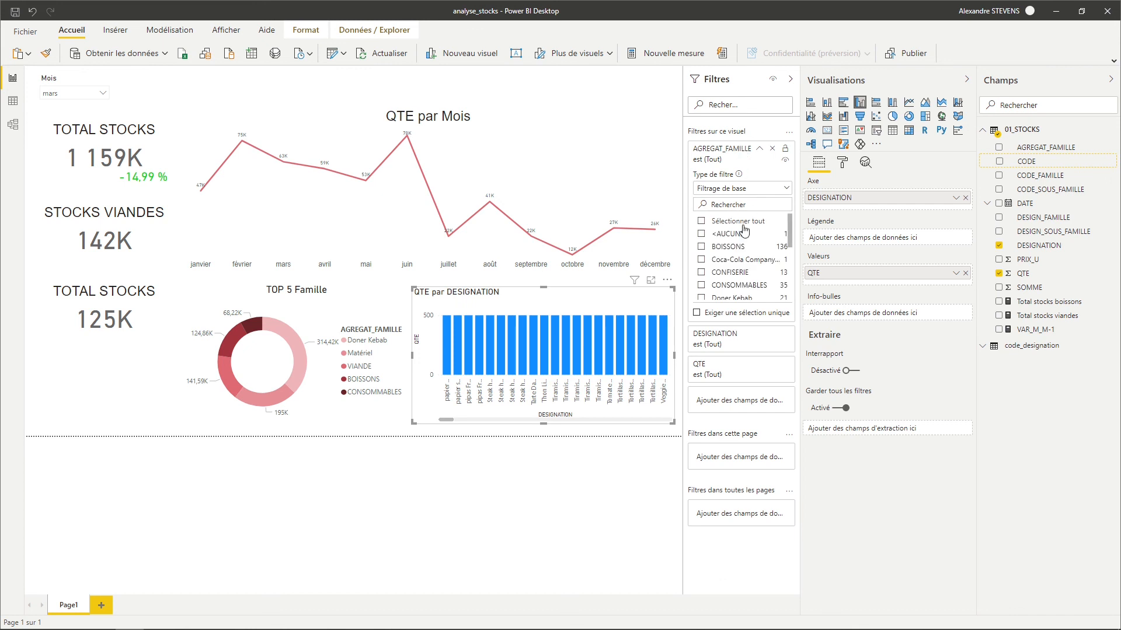
left_click(703, 247)
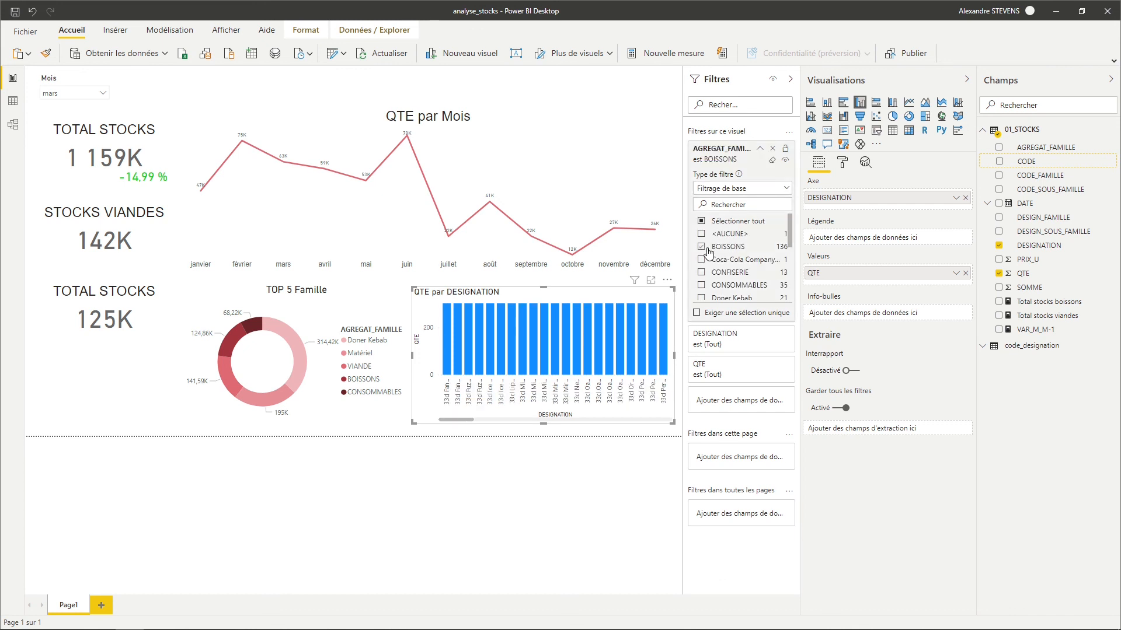
left_click(759, 148)
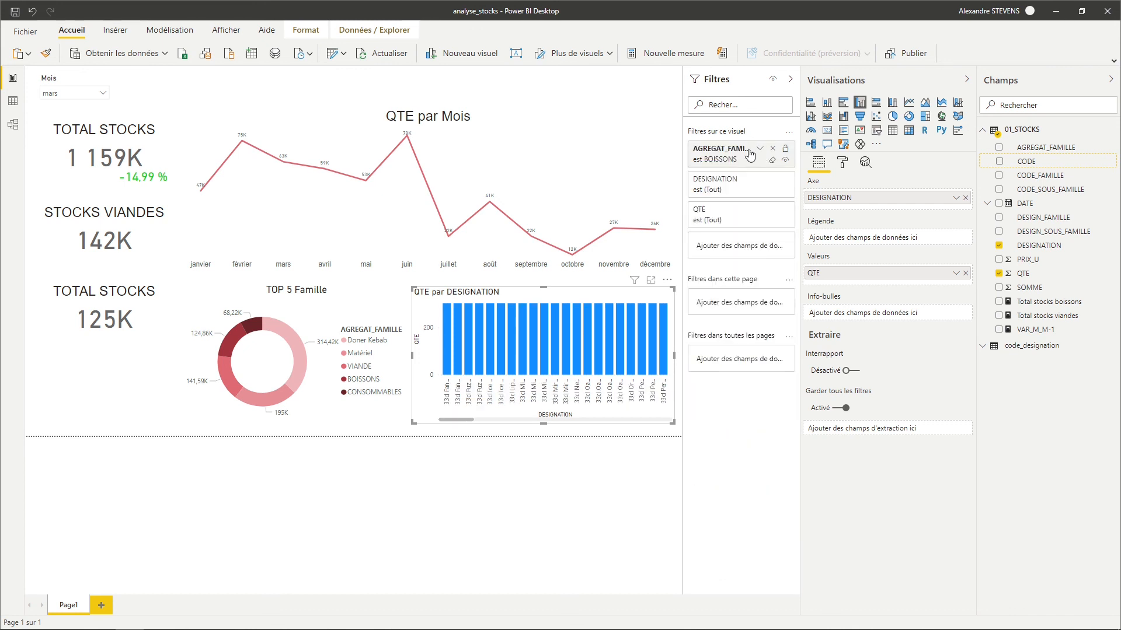
Apply an advanced filter on the column chart's DESIGNATION to keep items containing "coca"
left_click(773, 181)
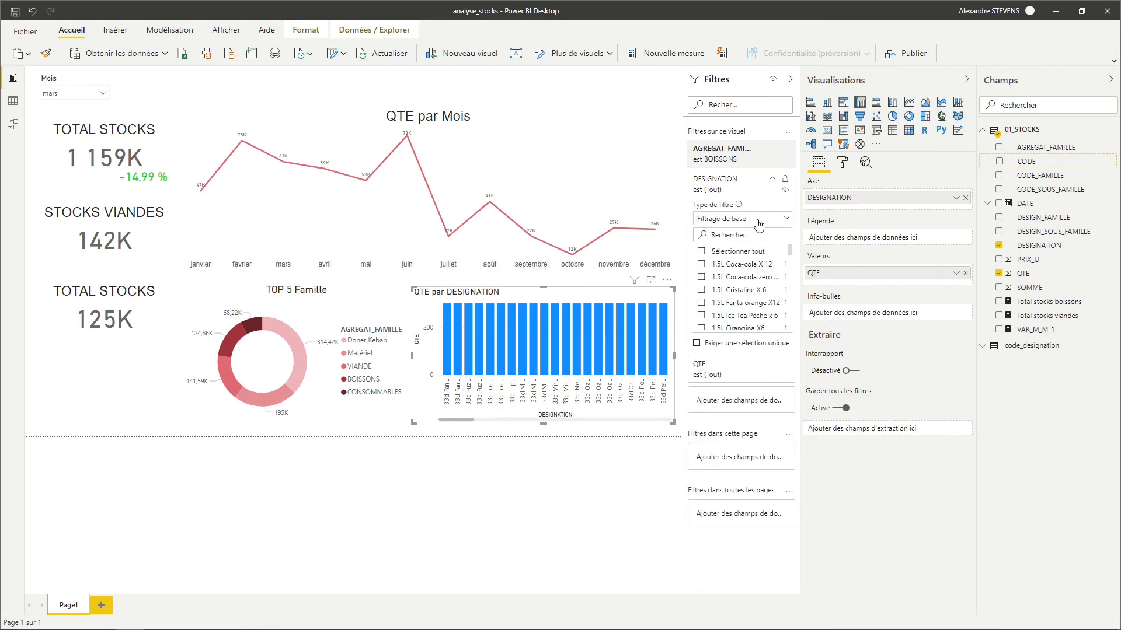
left_click(759, 226)
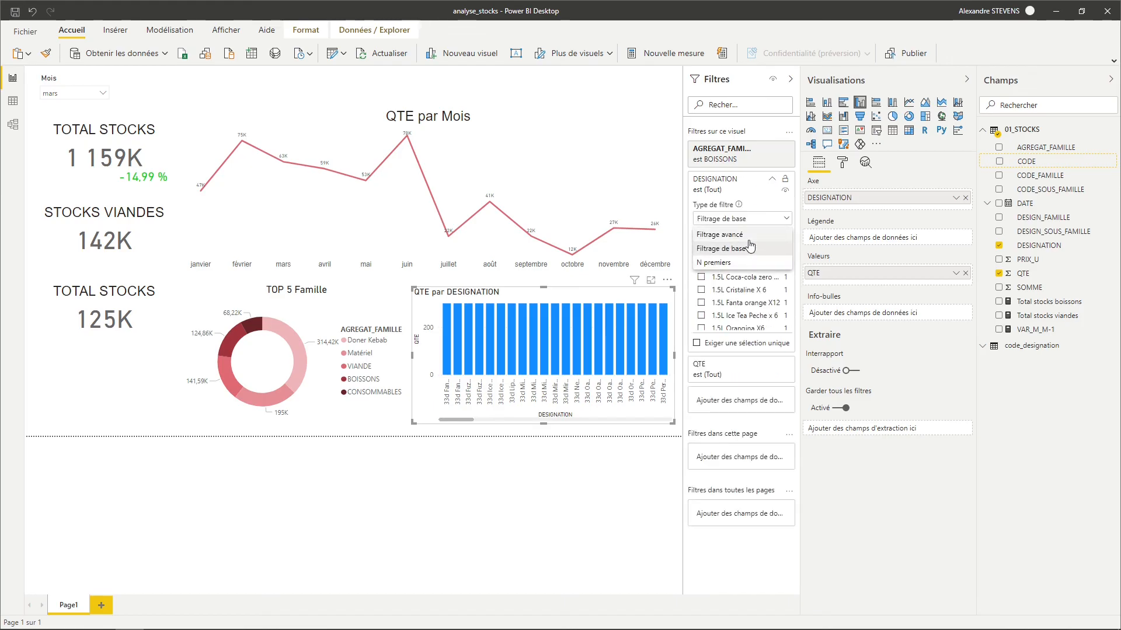
left_click(755, 240)
left_click(729, 261)
left_click(724, 272)
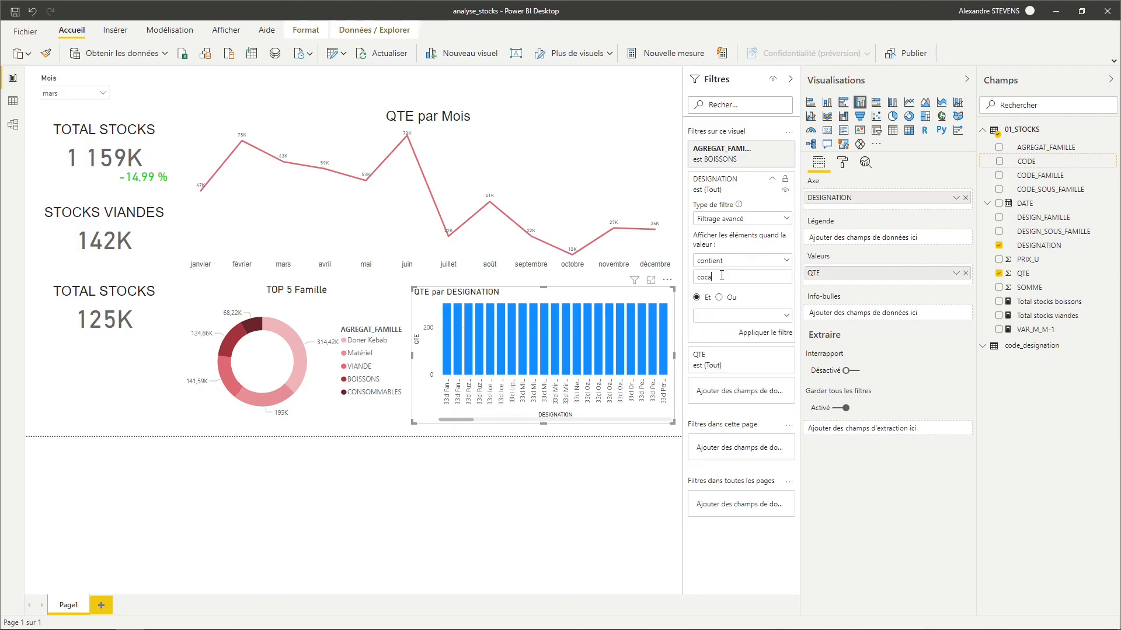
left_click(771, 334)
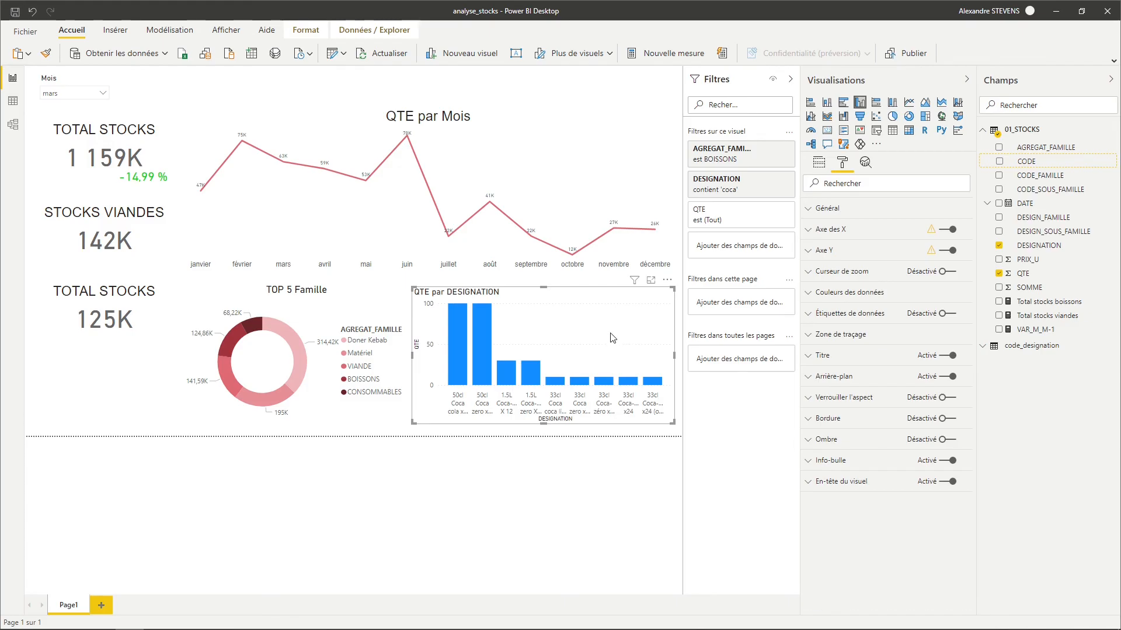
Turn off the X-axis title of the column chart
left_click(819, 162)
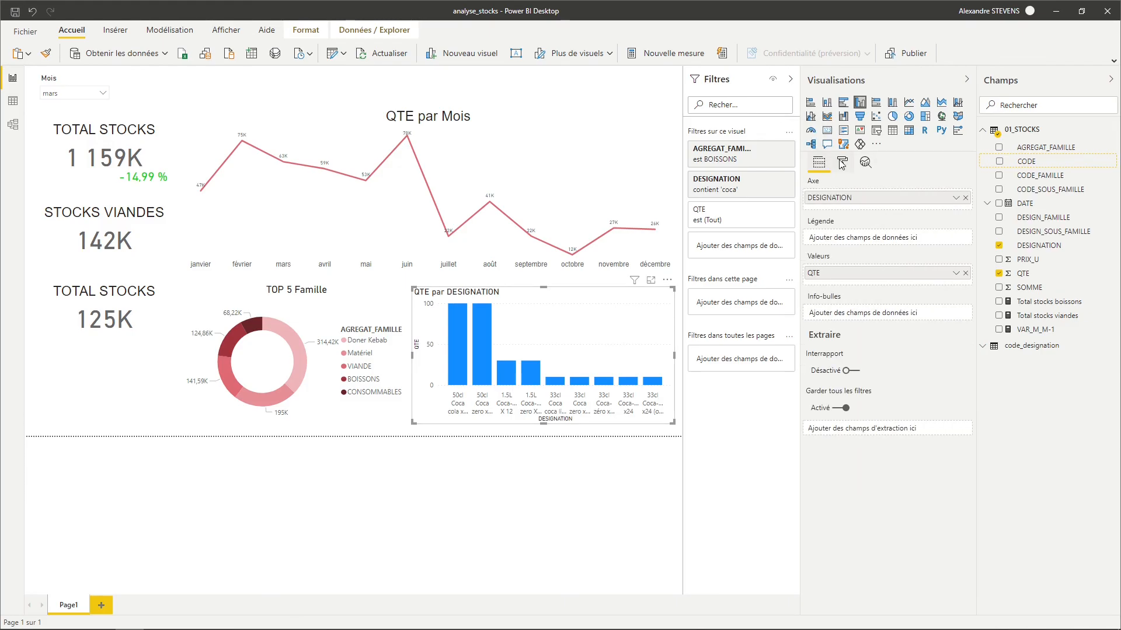
left_click(842, 162)
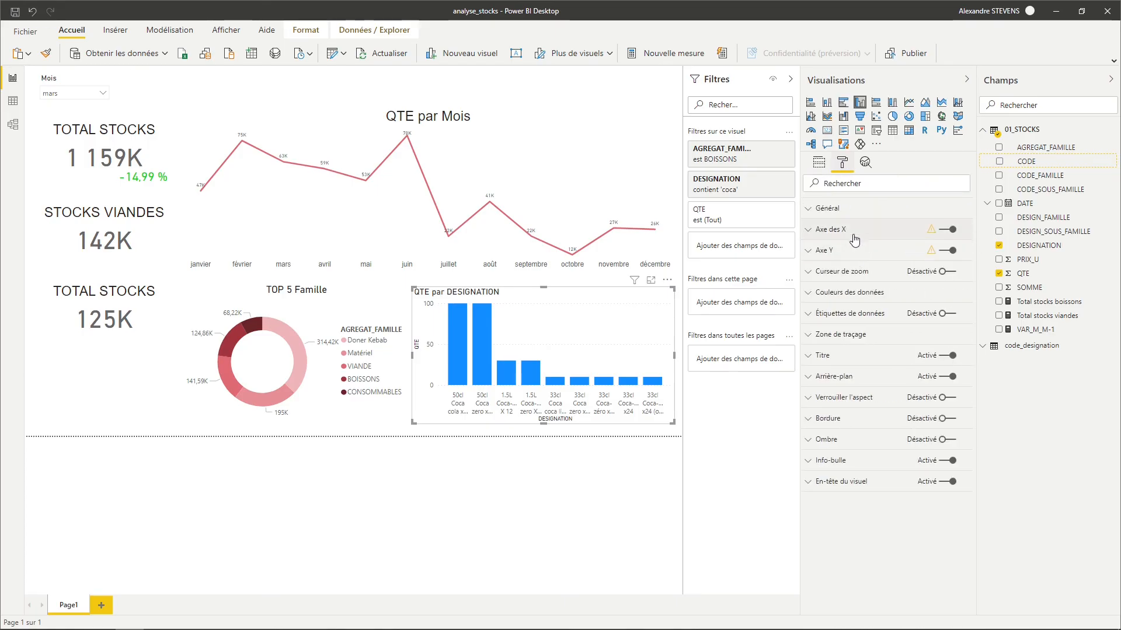
left_click(855, 240)
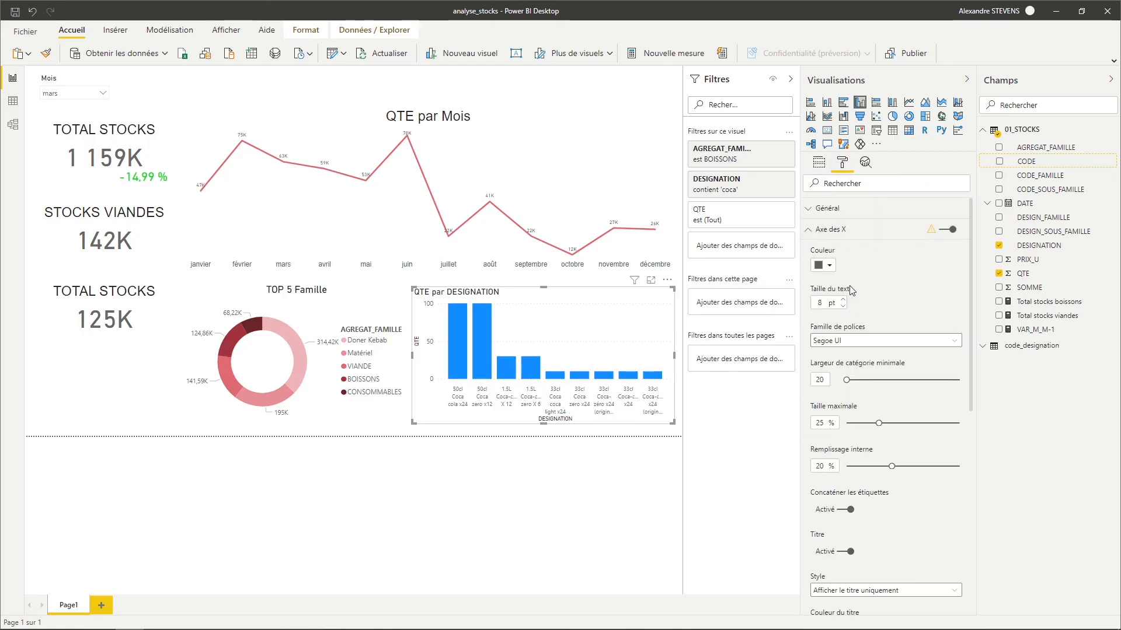
scroll(865, 423, "down", 2)
left_click(850, 435)
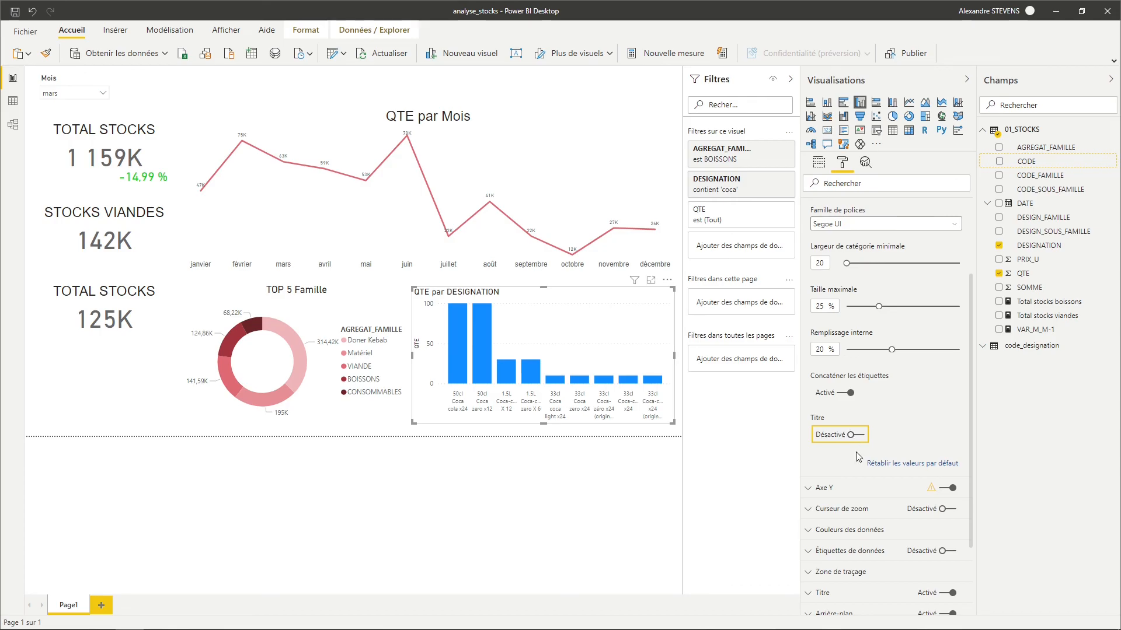
scroll(857, 409, "up", 8)
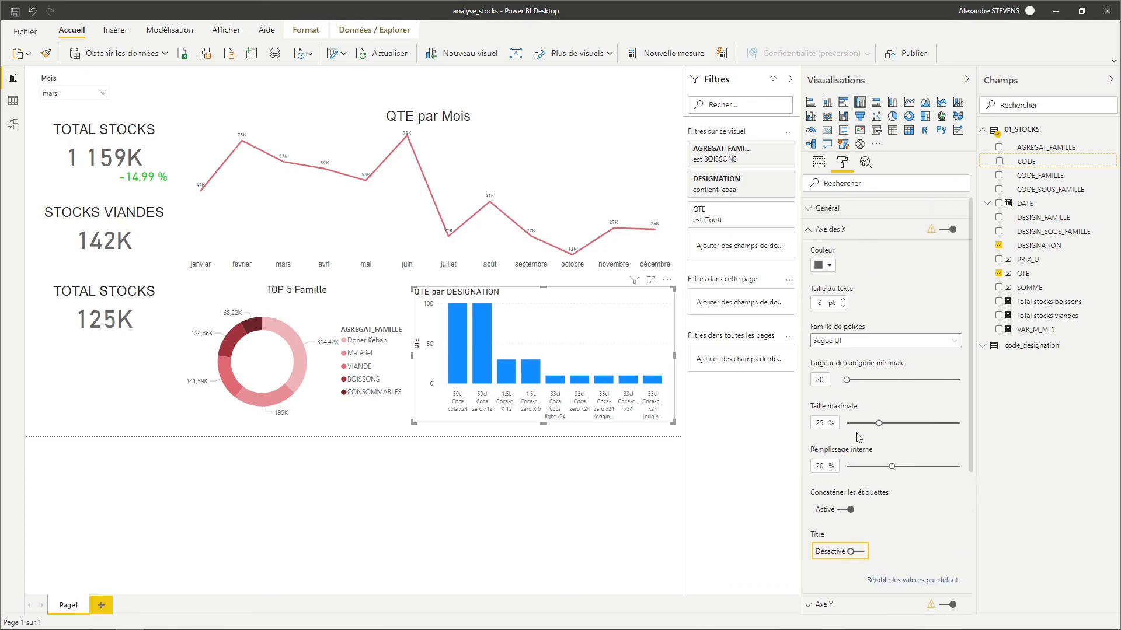
left_click(842, 212)
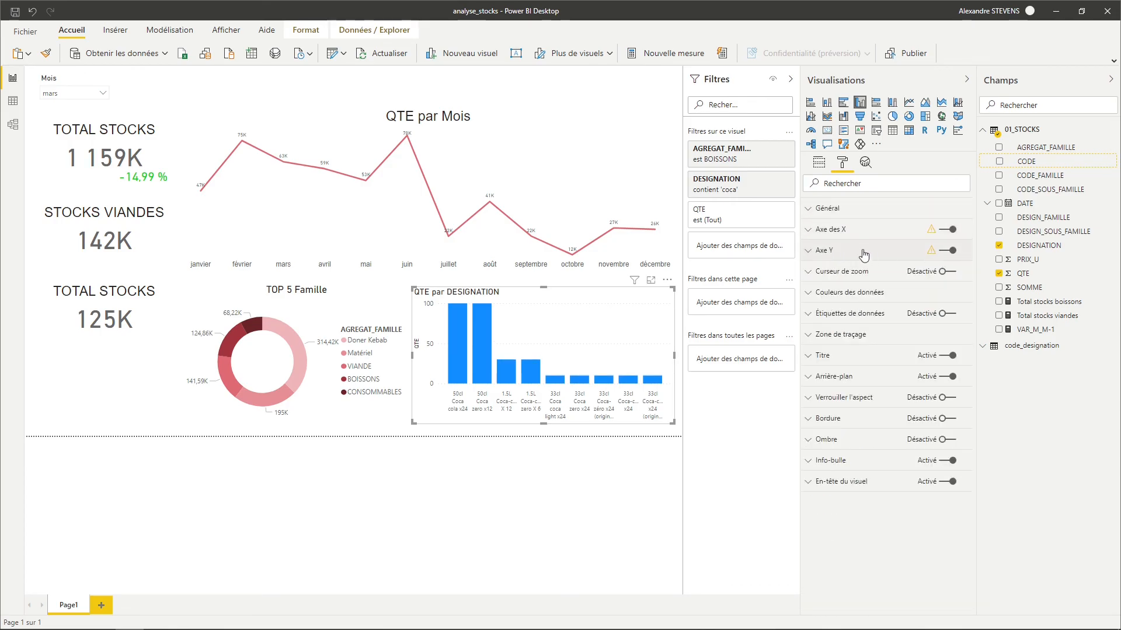
Turn off the column chart's Y axis and its axis title
left_click(864, 255)
left_click(948, 250)
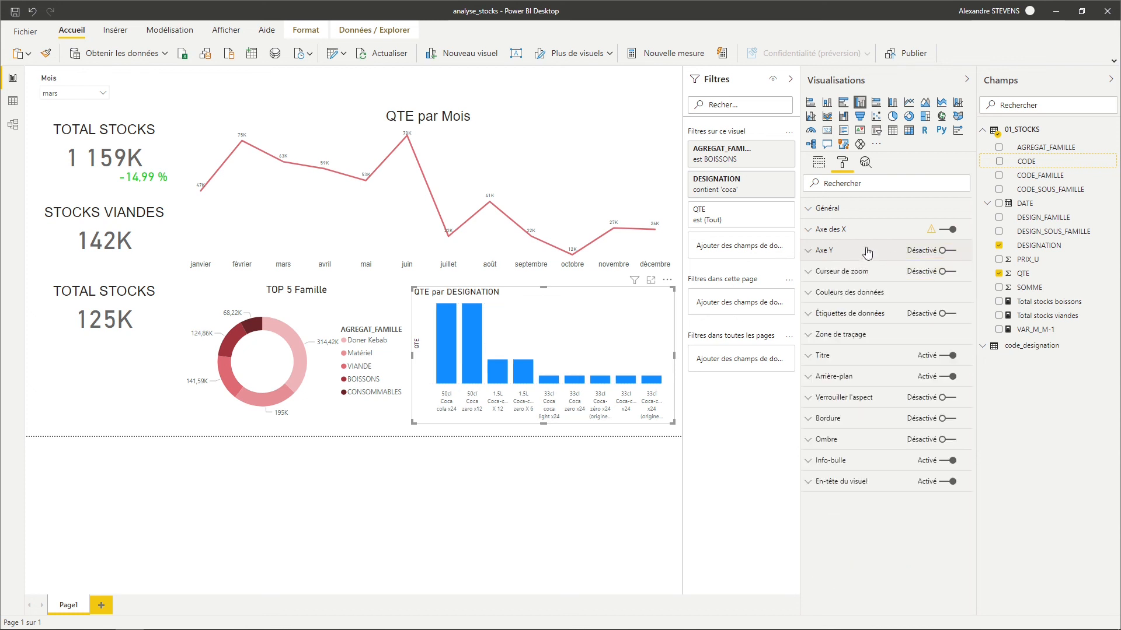
left_click(868, 253)
scroll(865, 525, "down", 1)
left_click(847, 606)
left_click(863, 253)
Set the column chart's default data colour to the light pink used in the donut chart
left_click(843, 295)
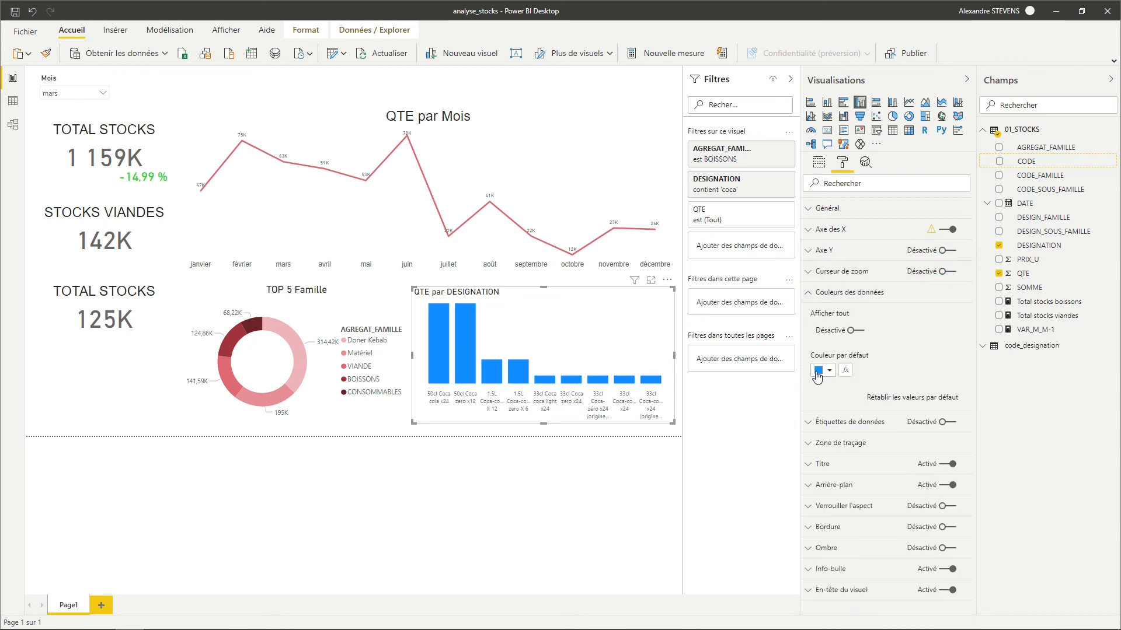
left_click(816, 376)
left_click(893, 536)
left_click(849, 292)
Turn on data labels for the column chart and colour them black
left_click(849, 313)
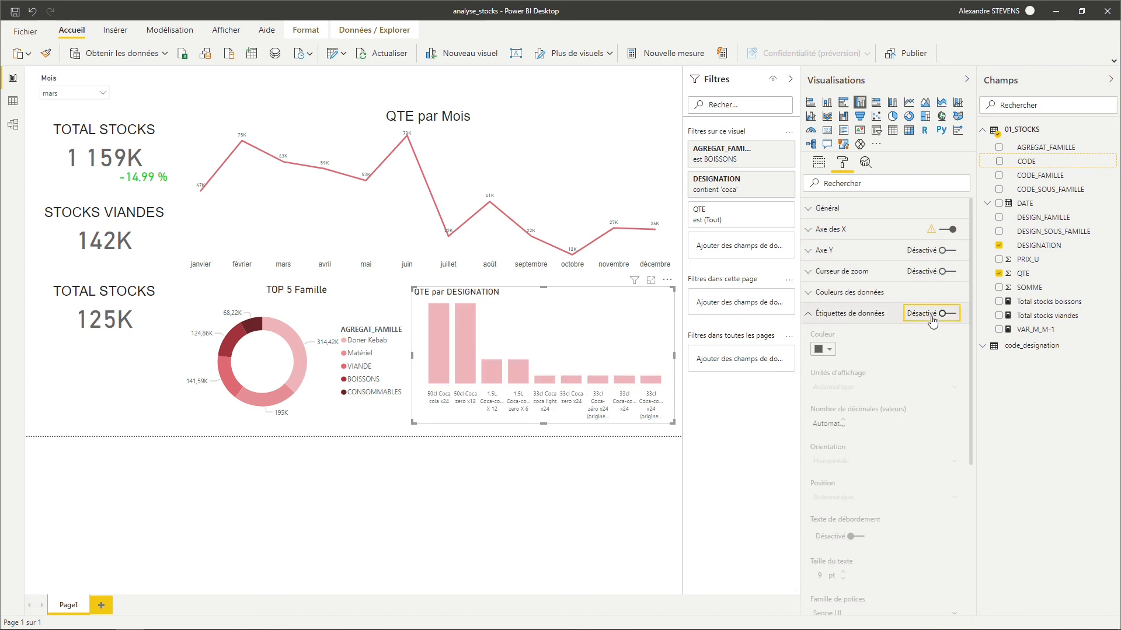
left_click(932, 318)
left_click(827, 349)
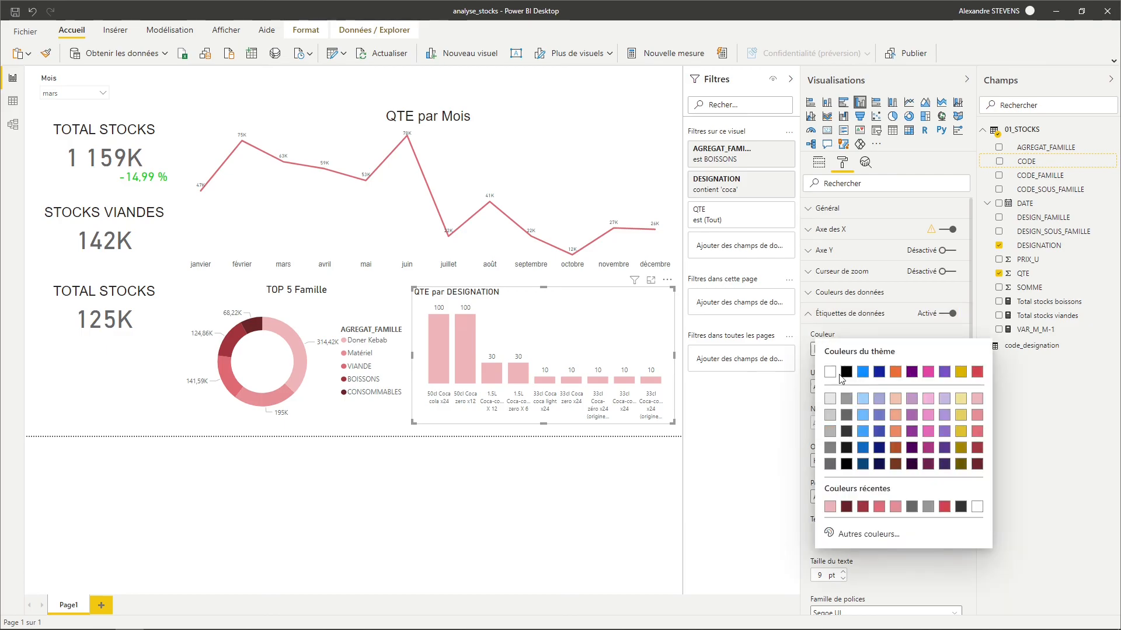
left_click(846, 373)
left_click(866, 313)
left_click(857, 316)
Set the column chart's data labels to display units Aucun with 0 decimals, and center the chart title
left_click(860, 388)
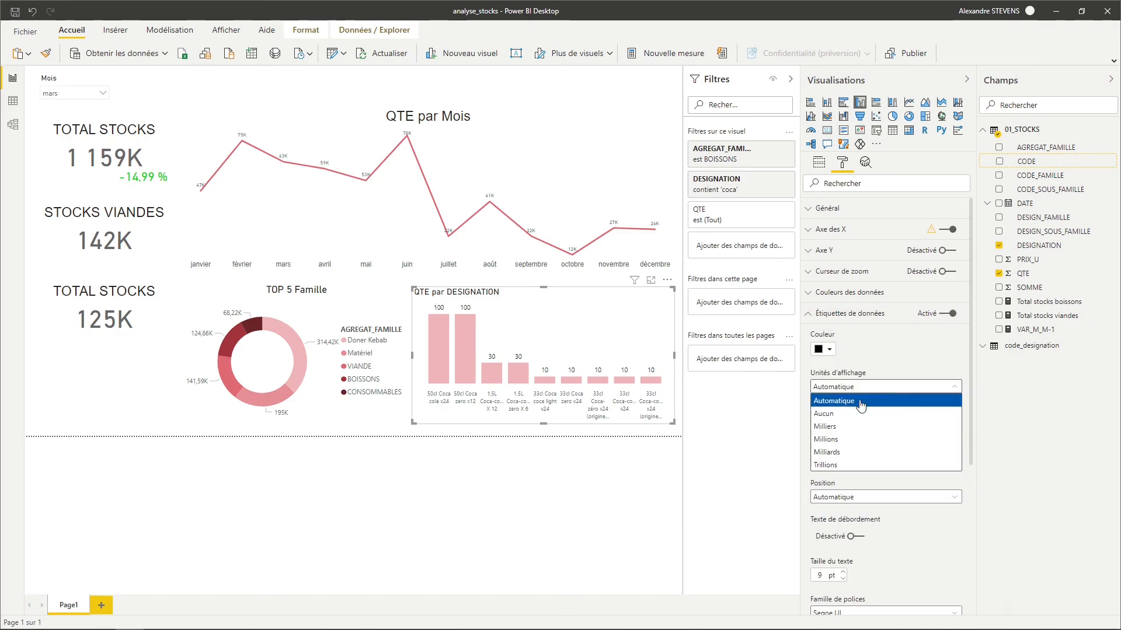
left_click(863, 412)
double_click(844, 421)
left_click(843, 426)
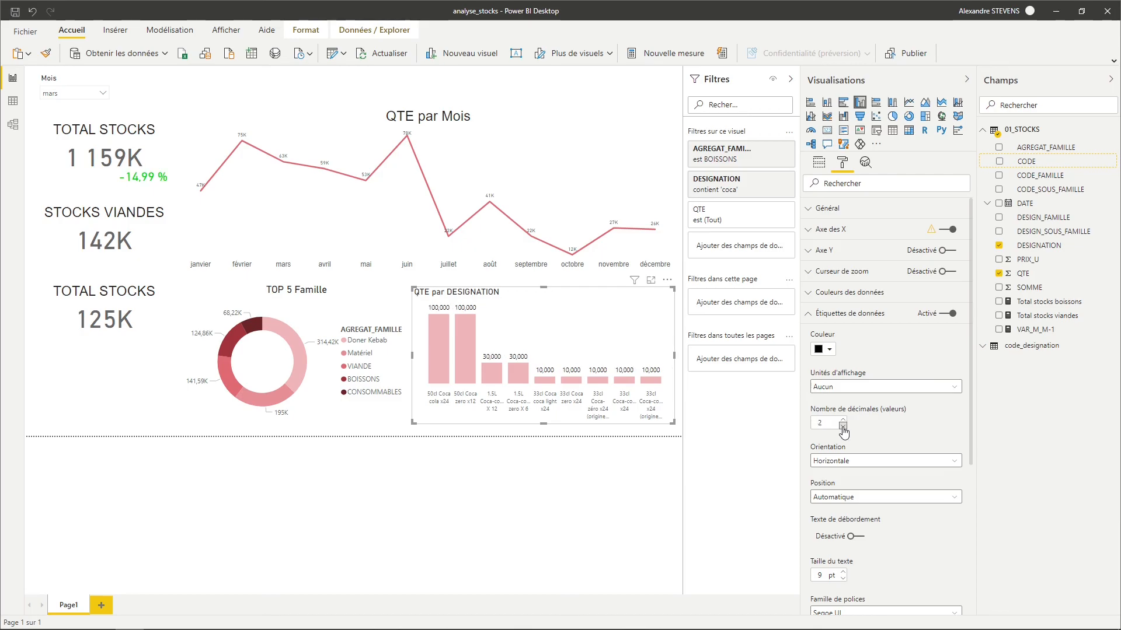
left_click(842, 427)
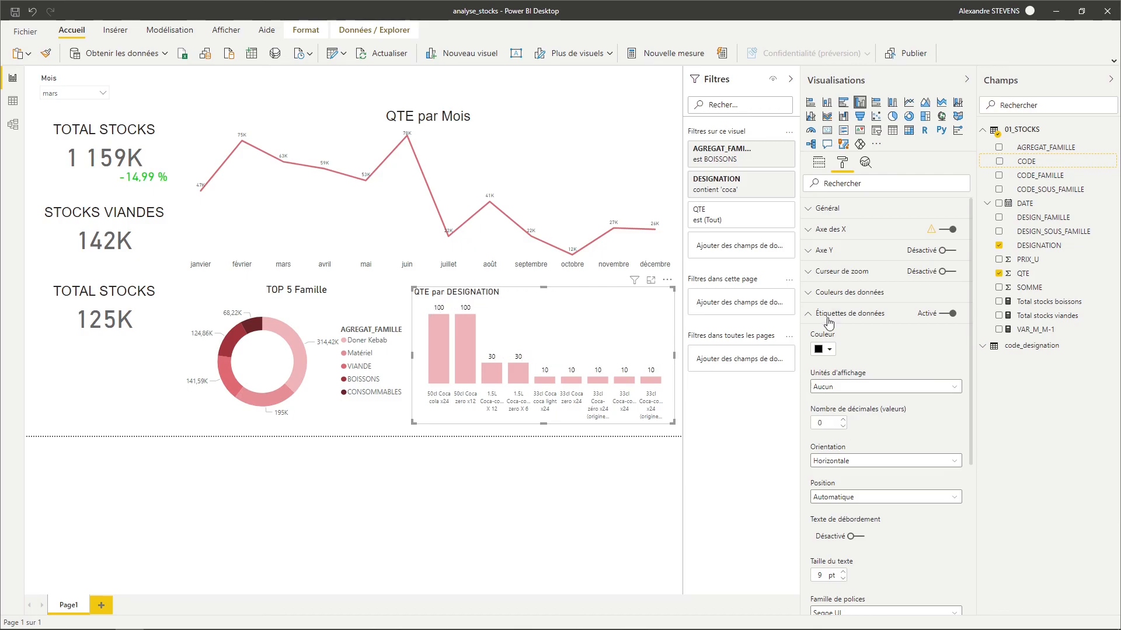
left_click(525, 453)
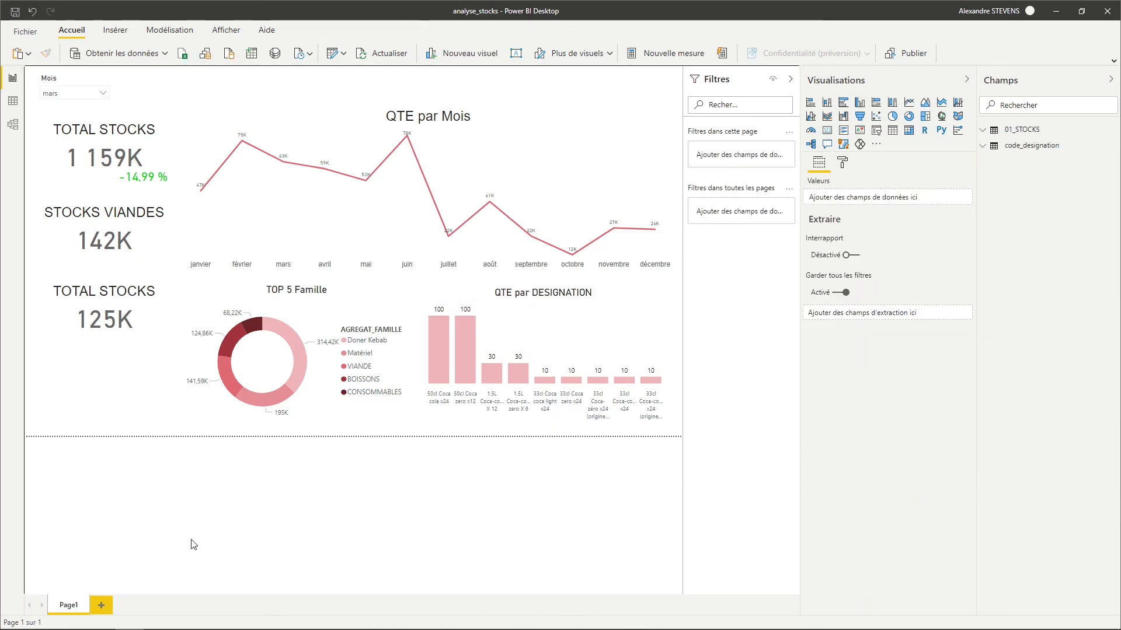
Collapse the Filtres, Visualisations and Champs panes to enlarge the report page, and reopen Champs
left_click(790, 78)
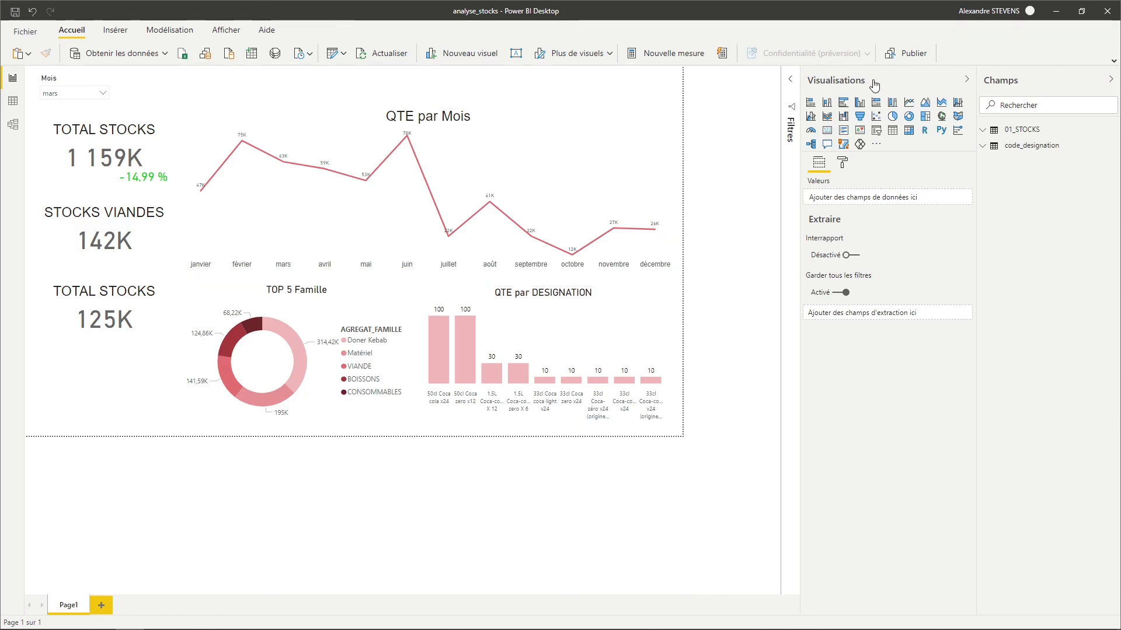
left_click(962, 79)
left_click(1110, 79)
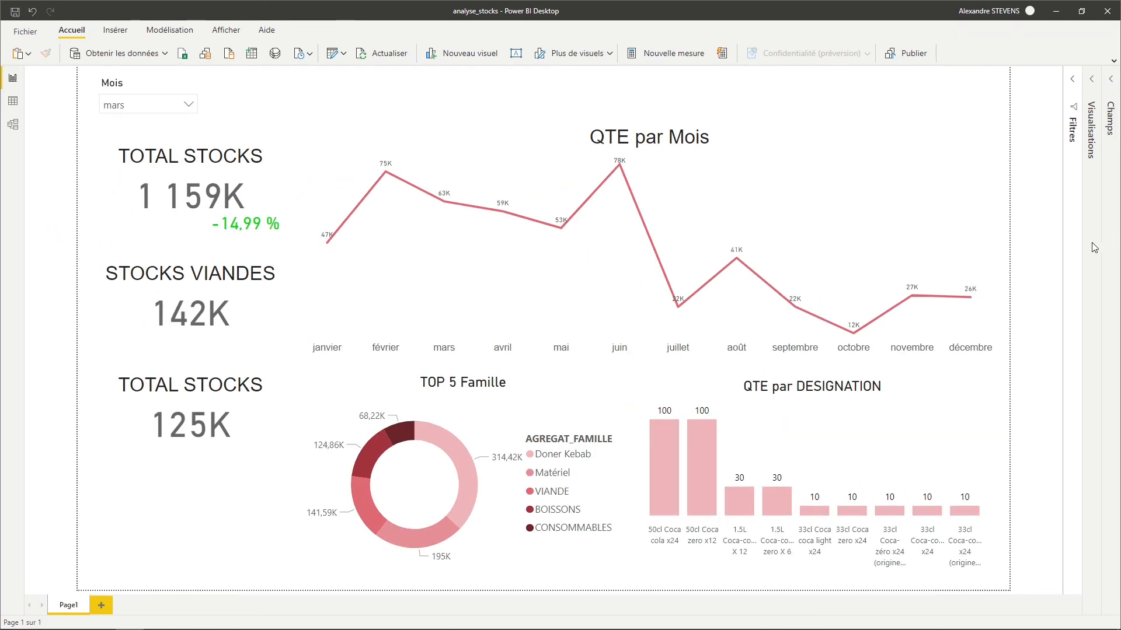
left_click(1113, 78)
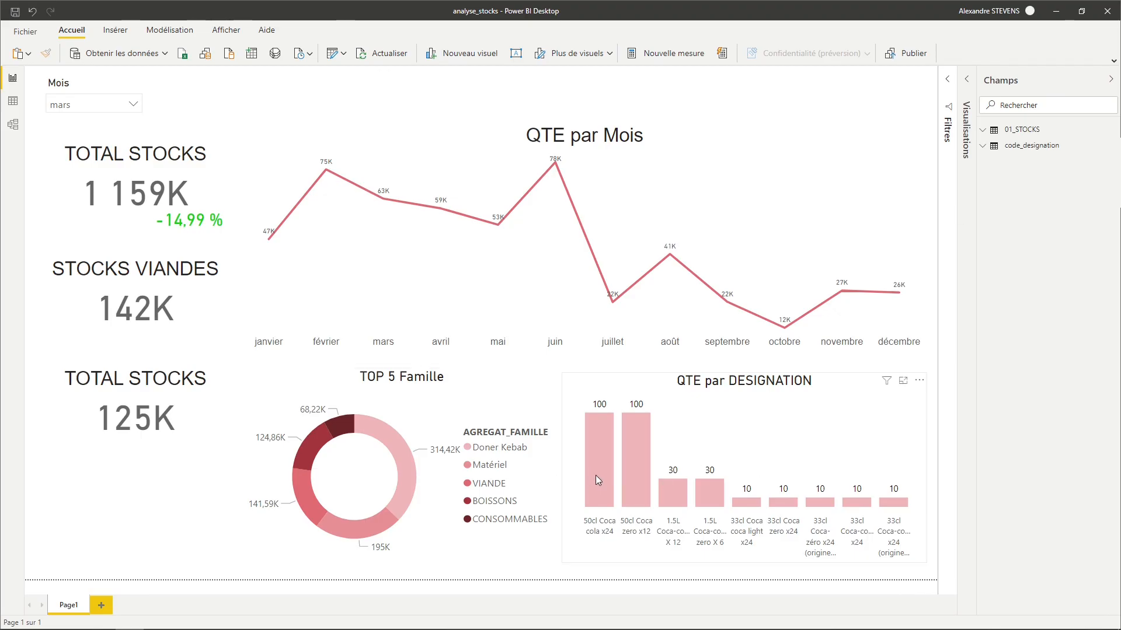
Test cross-filtering with BOISSONS in the family donut and 50cl Coca cola x24 in the column chart, clearing each selection
left_click(485, 500)
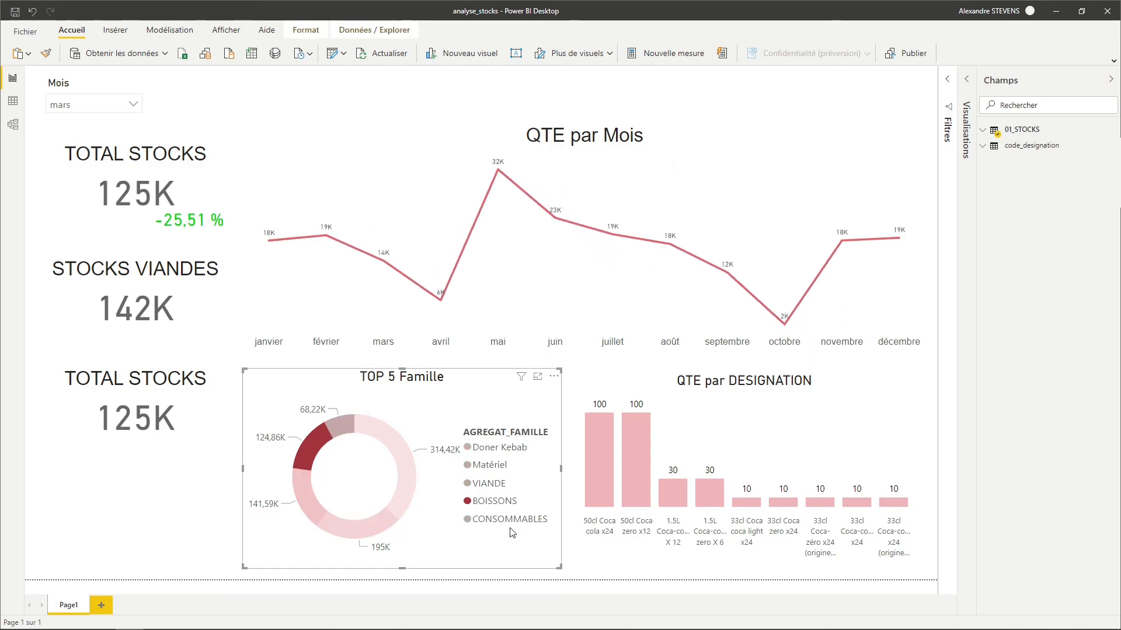
left_click(489, 559)
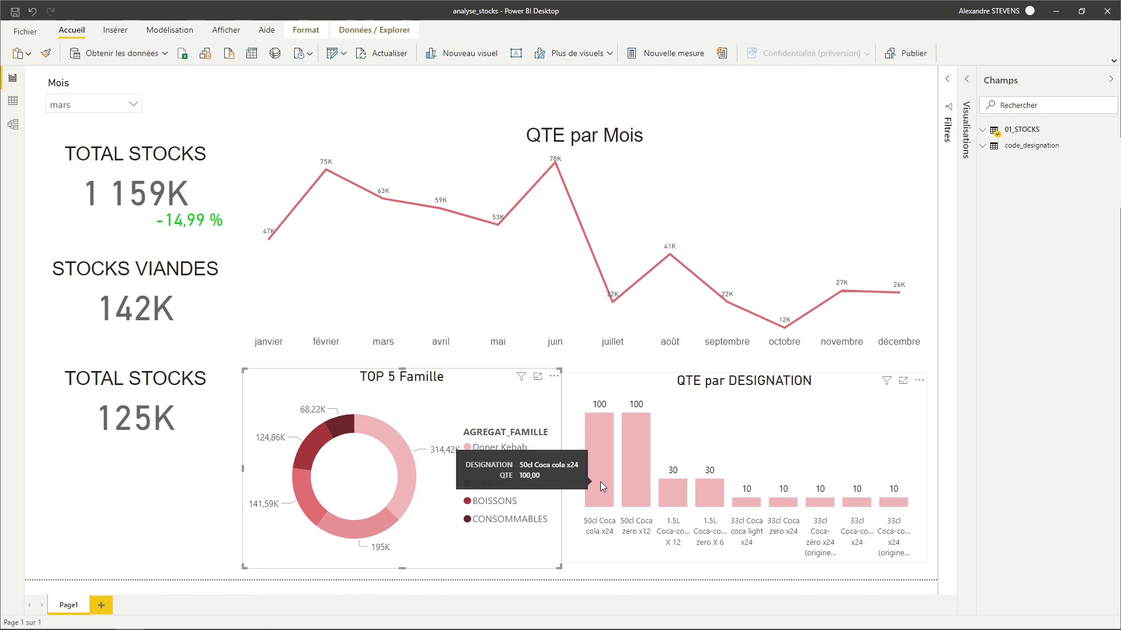
left_click(600, 482)
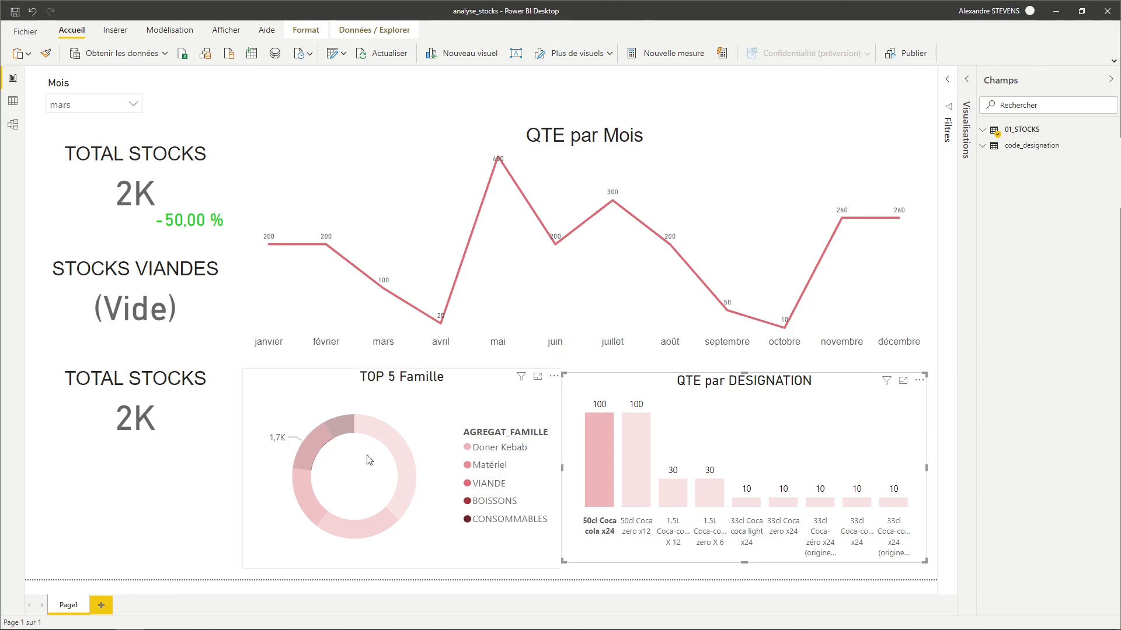
left_click(607, 446)
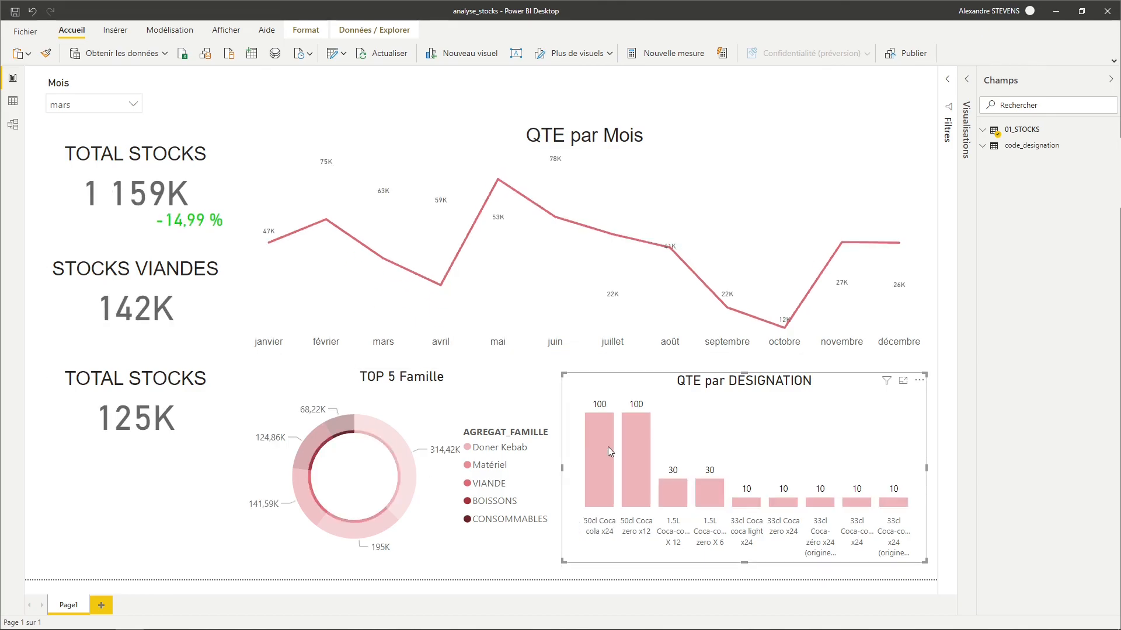
Test the Mois slicer by switching the report between several months, including juin, juillet, octobre and mai
left_click(123, 105)
left_click(74, 189)
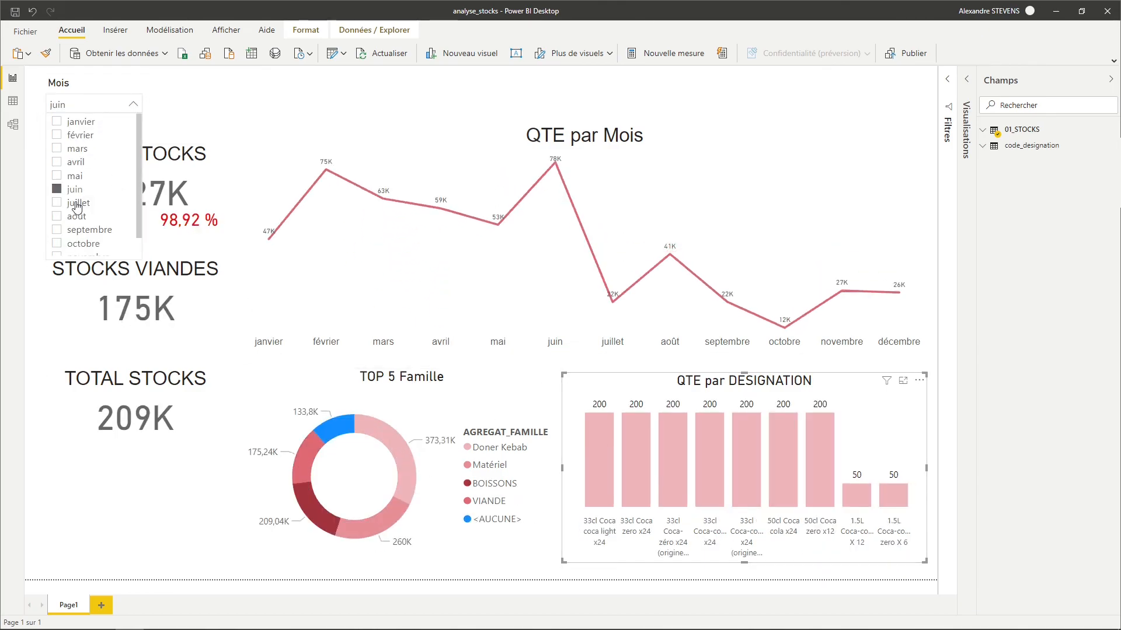
left_click(77, 202)
left_click(76, 243)
left_click(75, 176)
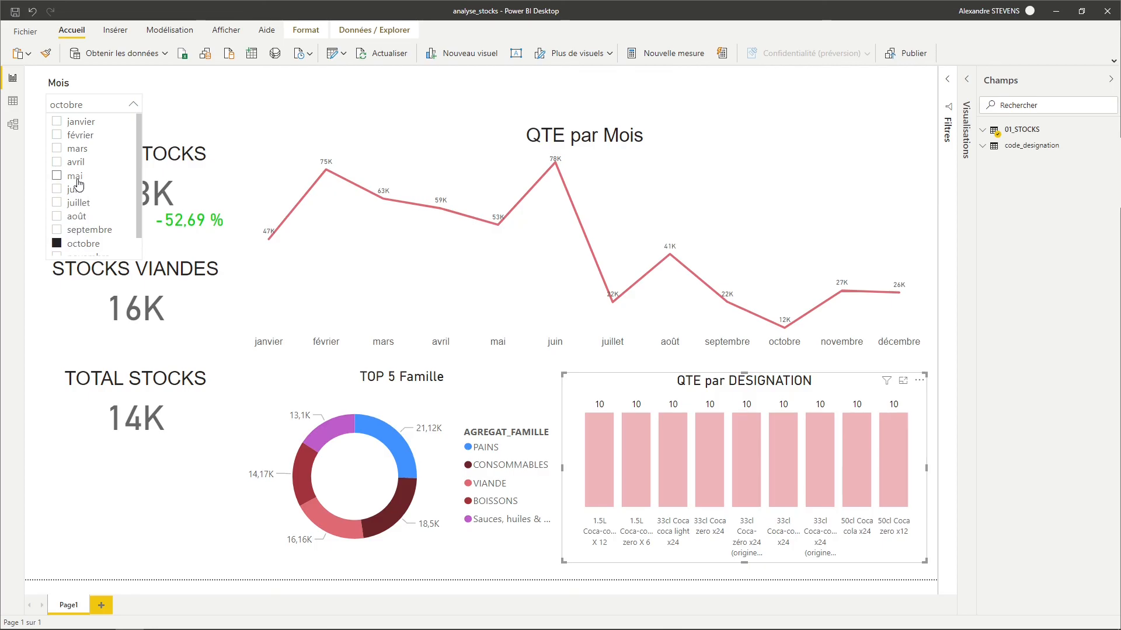
left_click(76, 140)
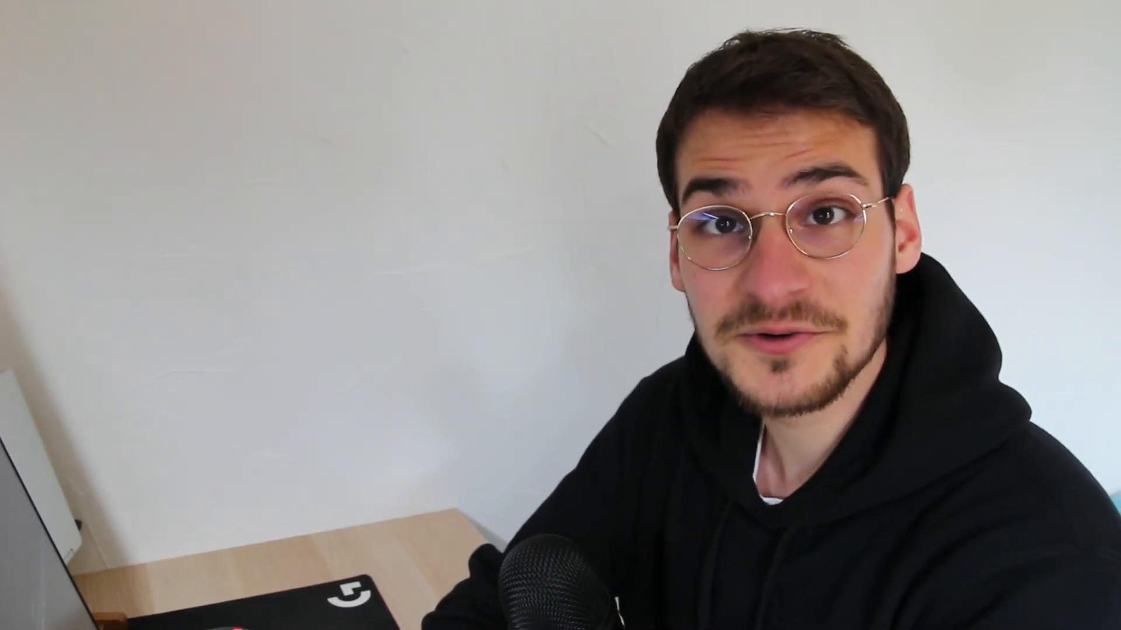